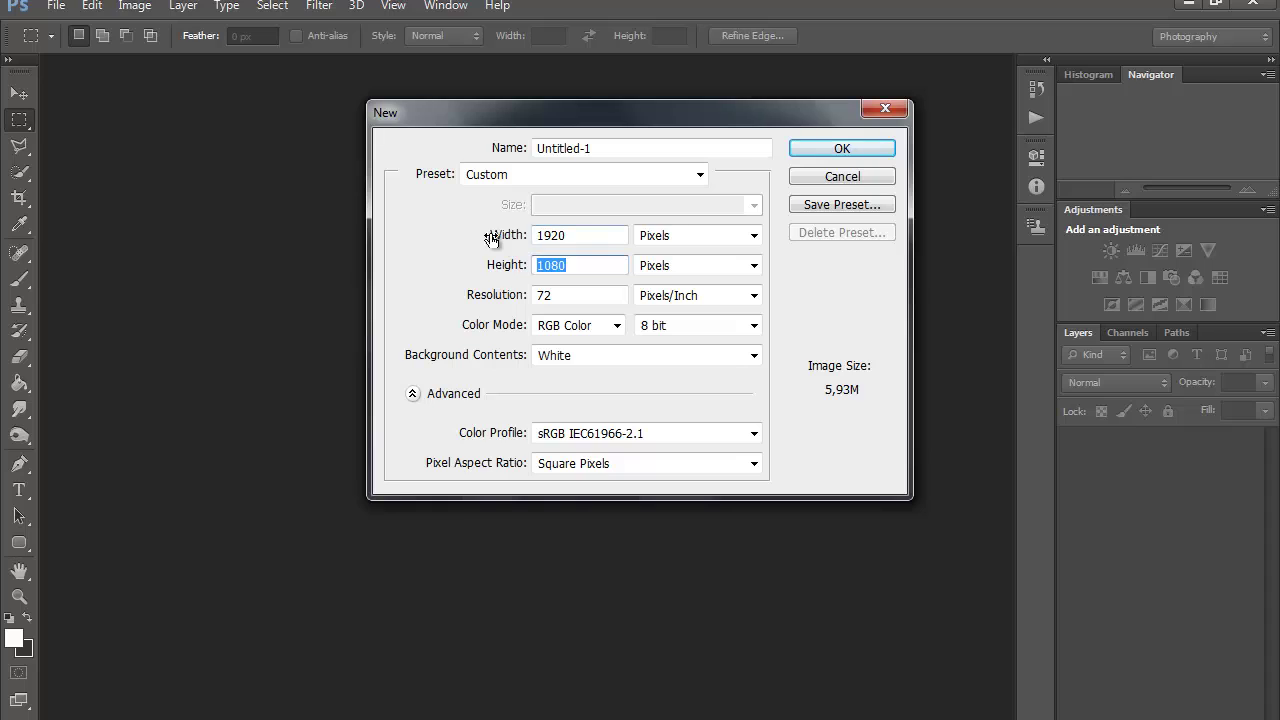
- Create a new 1920 × 1080 pixel RGB document at 72 pixels/inch with a white background
{"action": "left_click", "coordinate": [606, 238]}
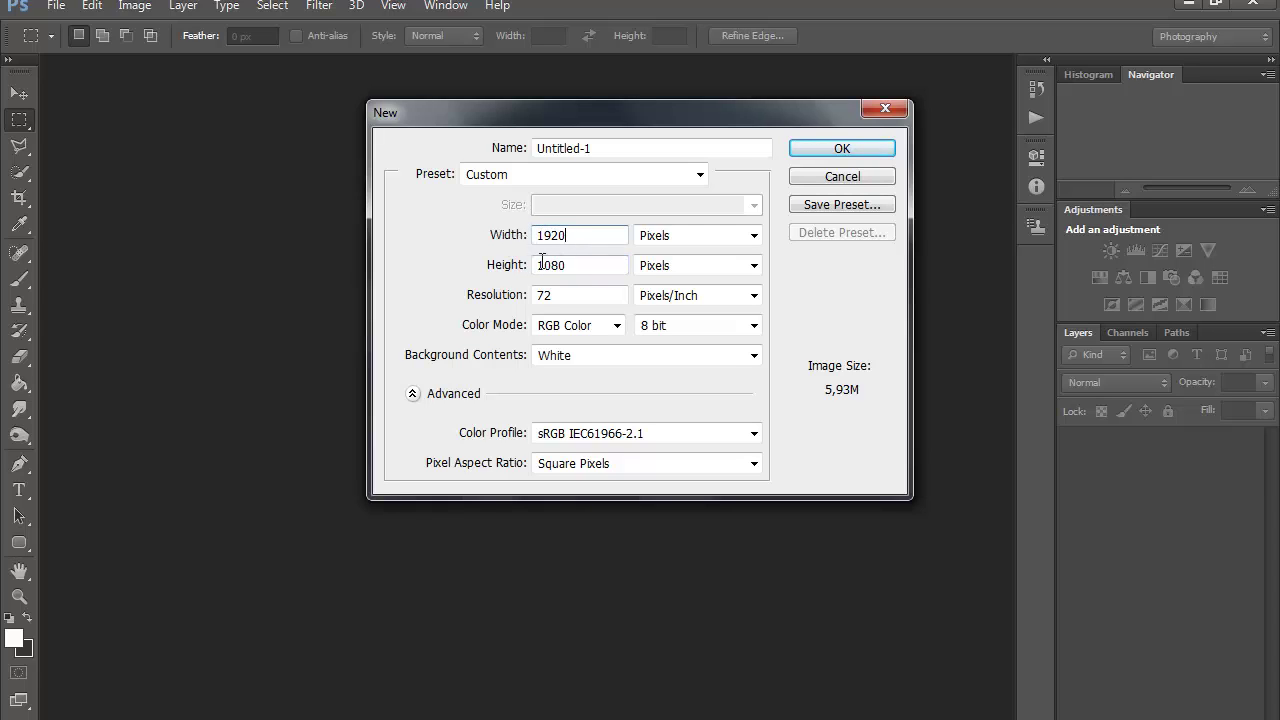
{"action": "left_click", "coordinate": [826, 147]}
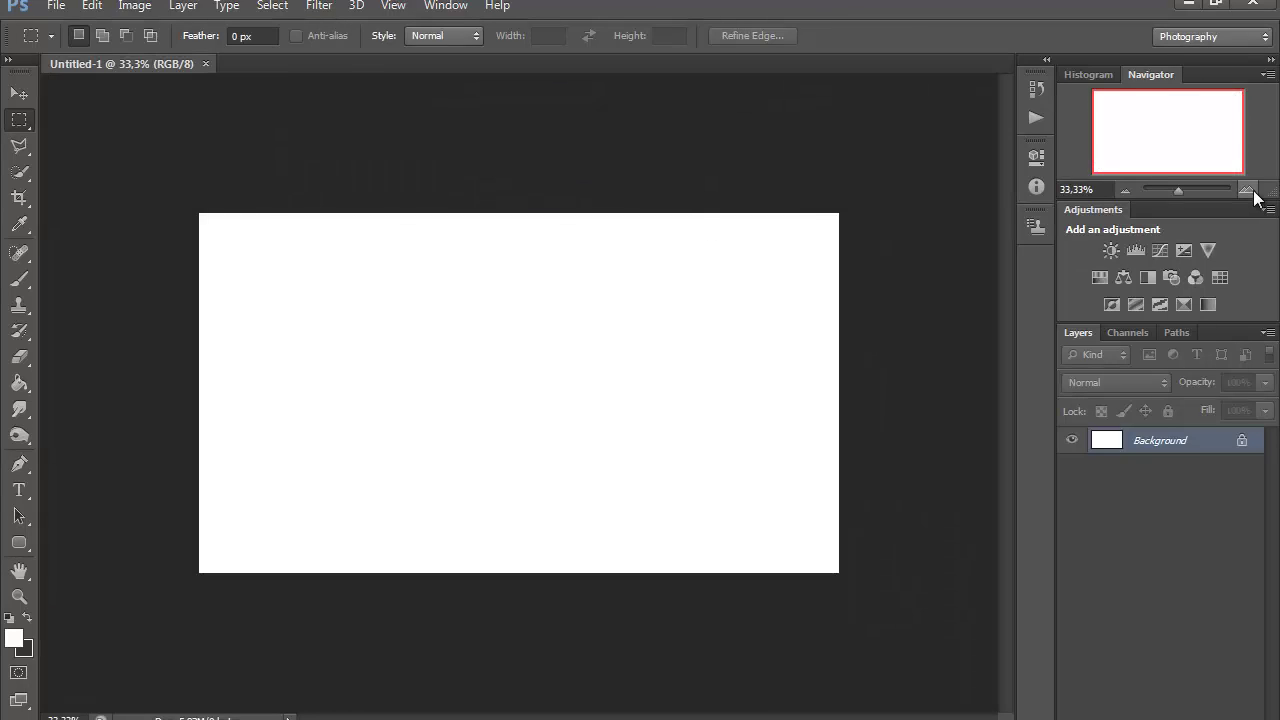
{"action": "left_click", "coordinate": [1250, 190]}
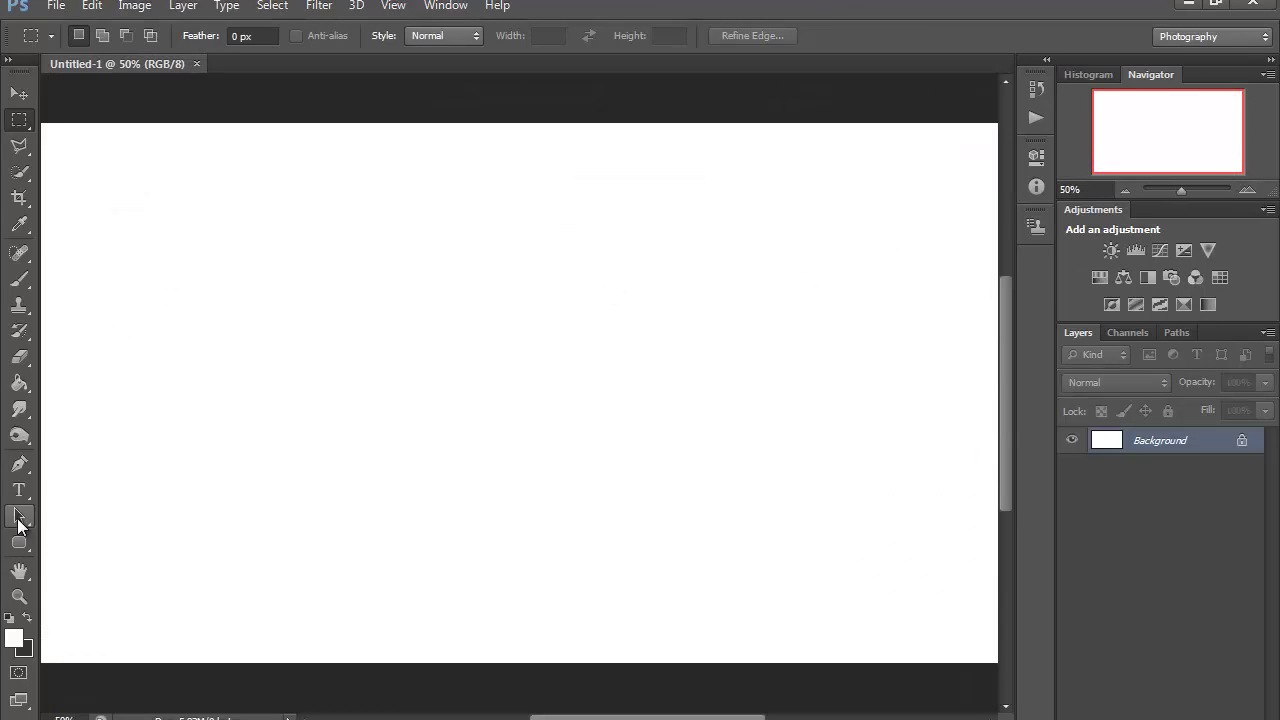
- Choose the Brush tool and set its size to 650 px
{"action": "left_click", "coordinate": [20, 280]}
{"action": "left_click", "coordinate": [102, 37]}
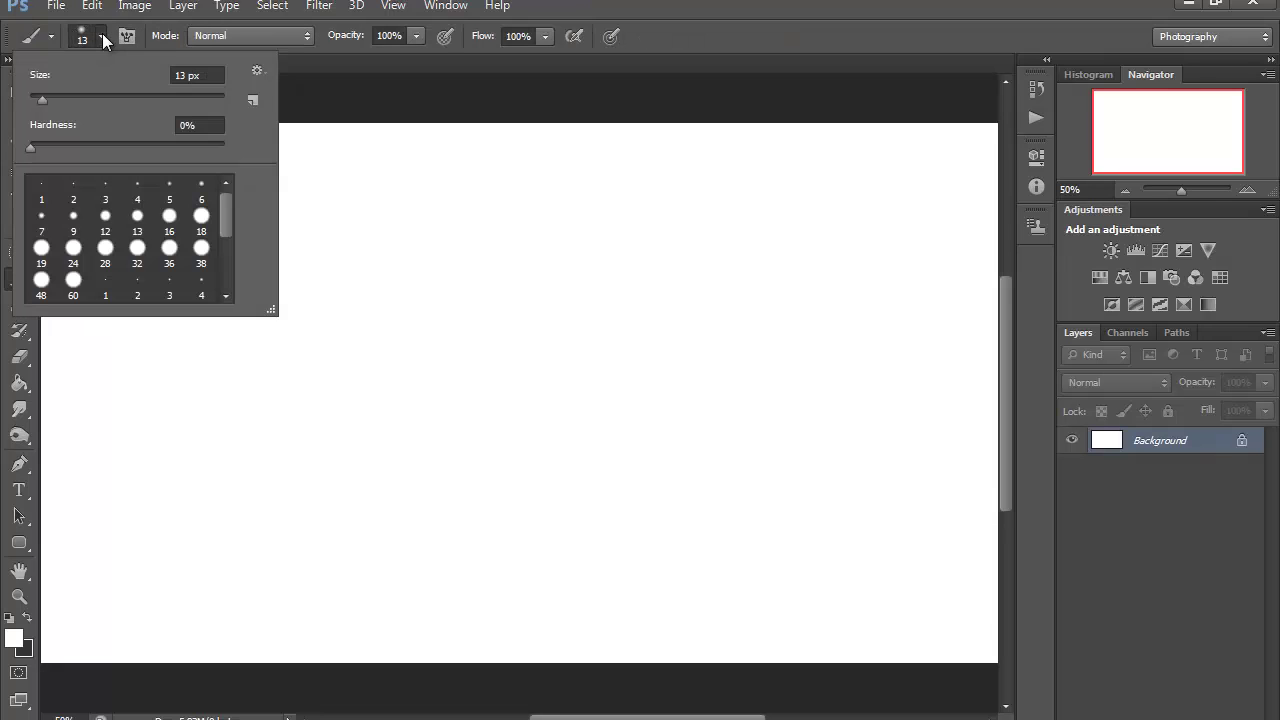
{"action": "left_click_drag", "start_coordinate": [187, 77], "coordinate": [179, 80]}
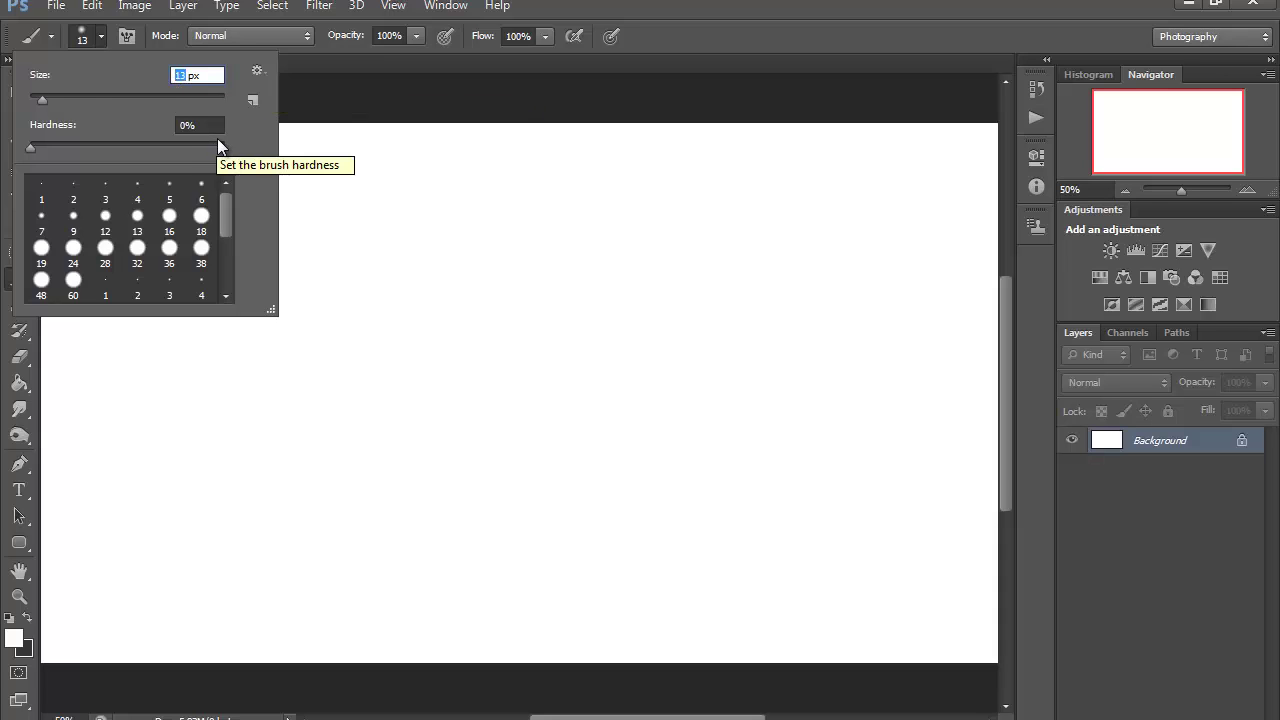
{"action": "type", "text": "650"}
{"action": "key", "text": "Return"}
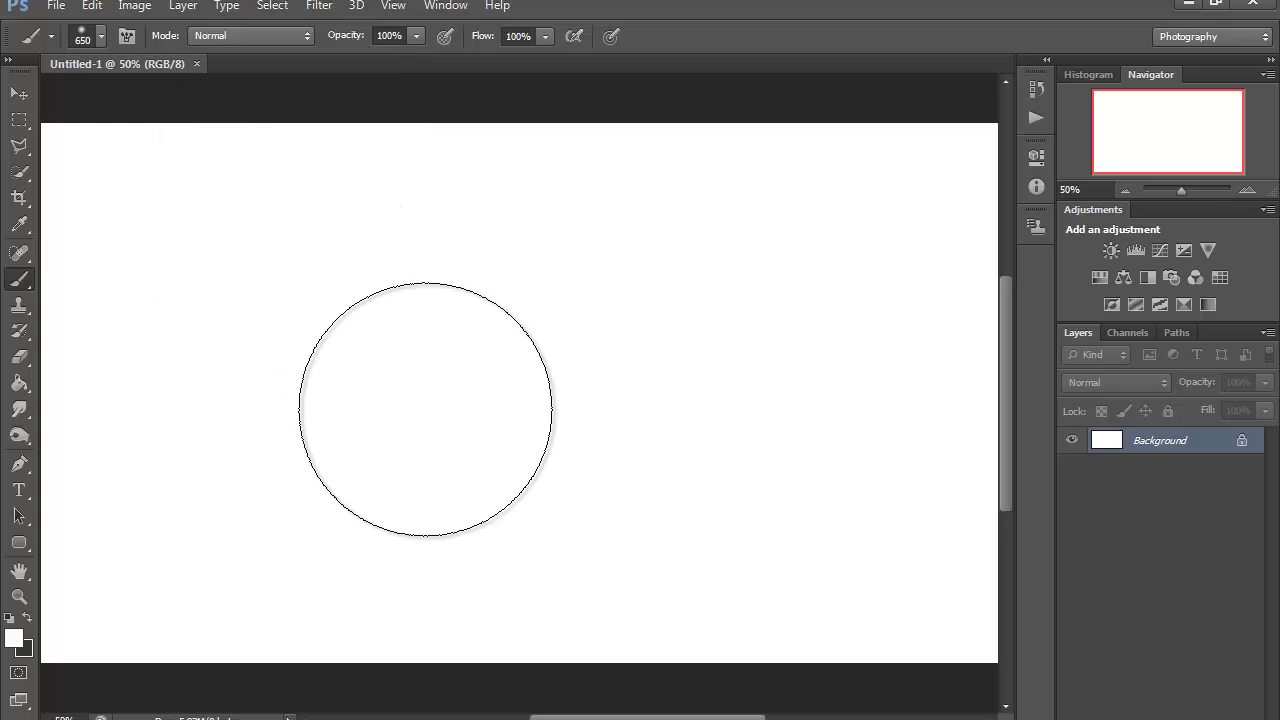
- Increase the brush size to 750 px
{"action": "left_click", "coordinate": [100, 36]}
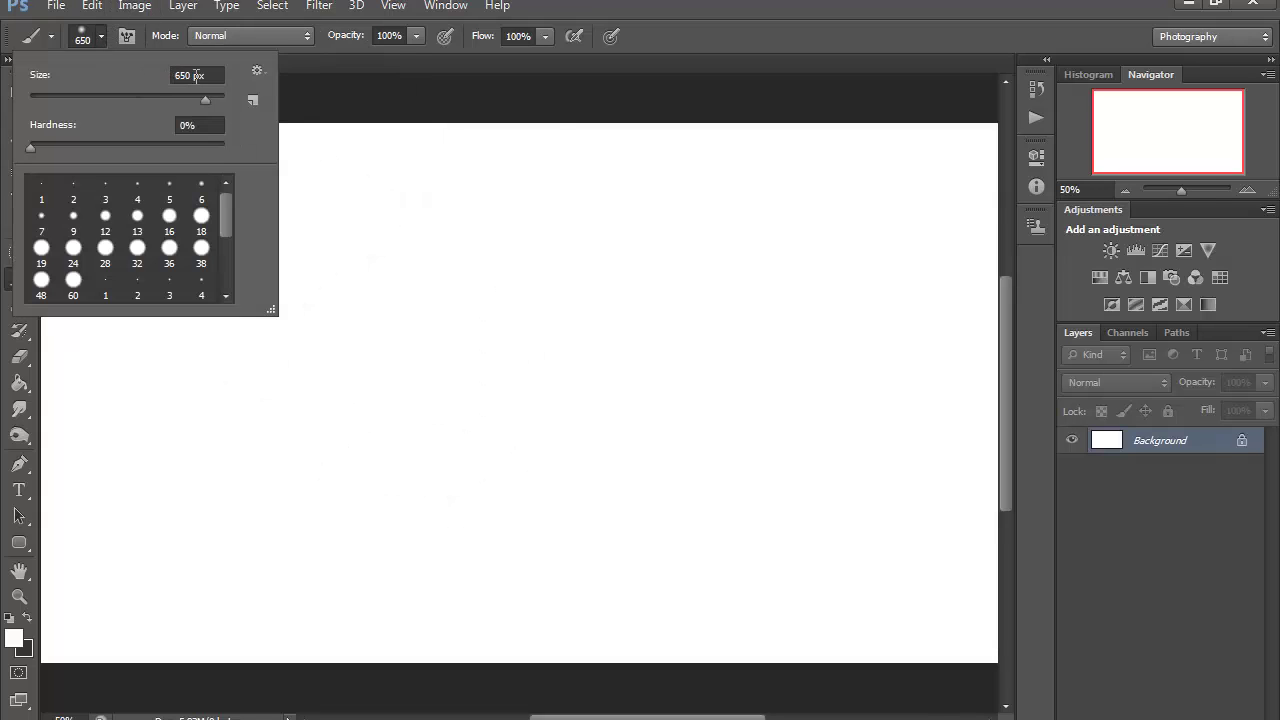
{"action": "double_click", "coordinate": [190, 75]}
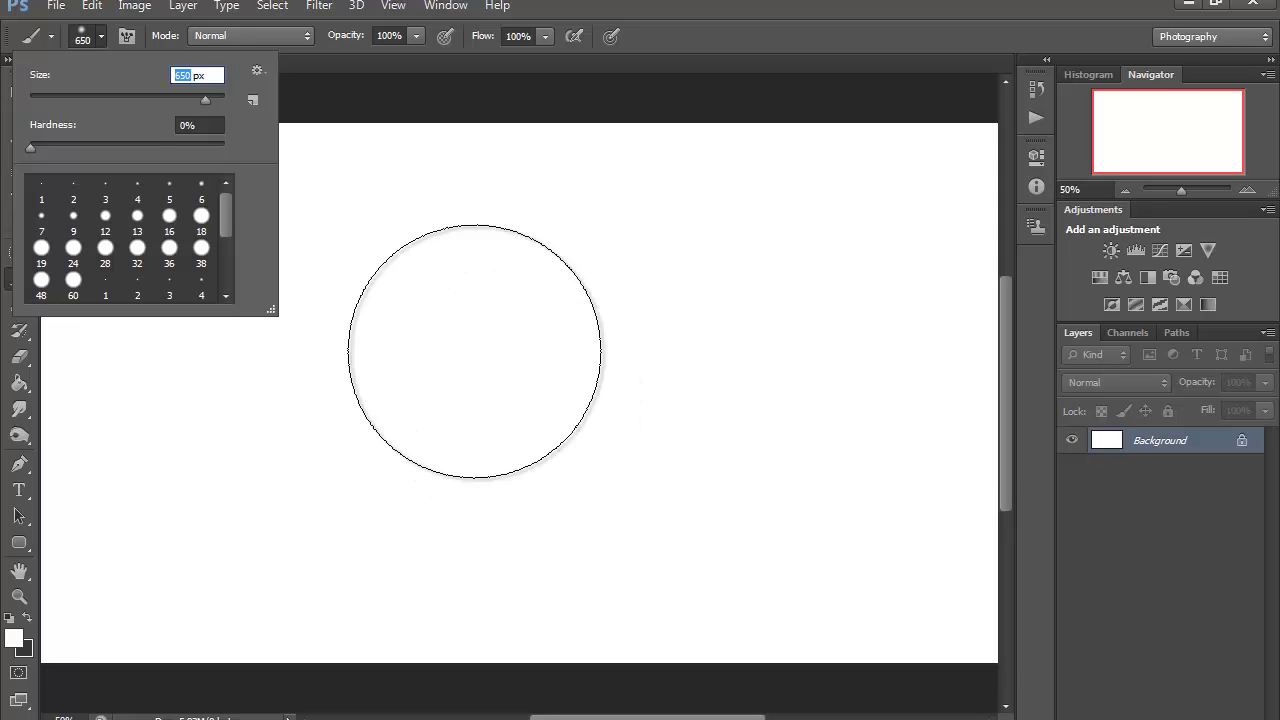
{"action": "type", "text": "750"}
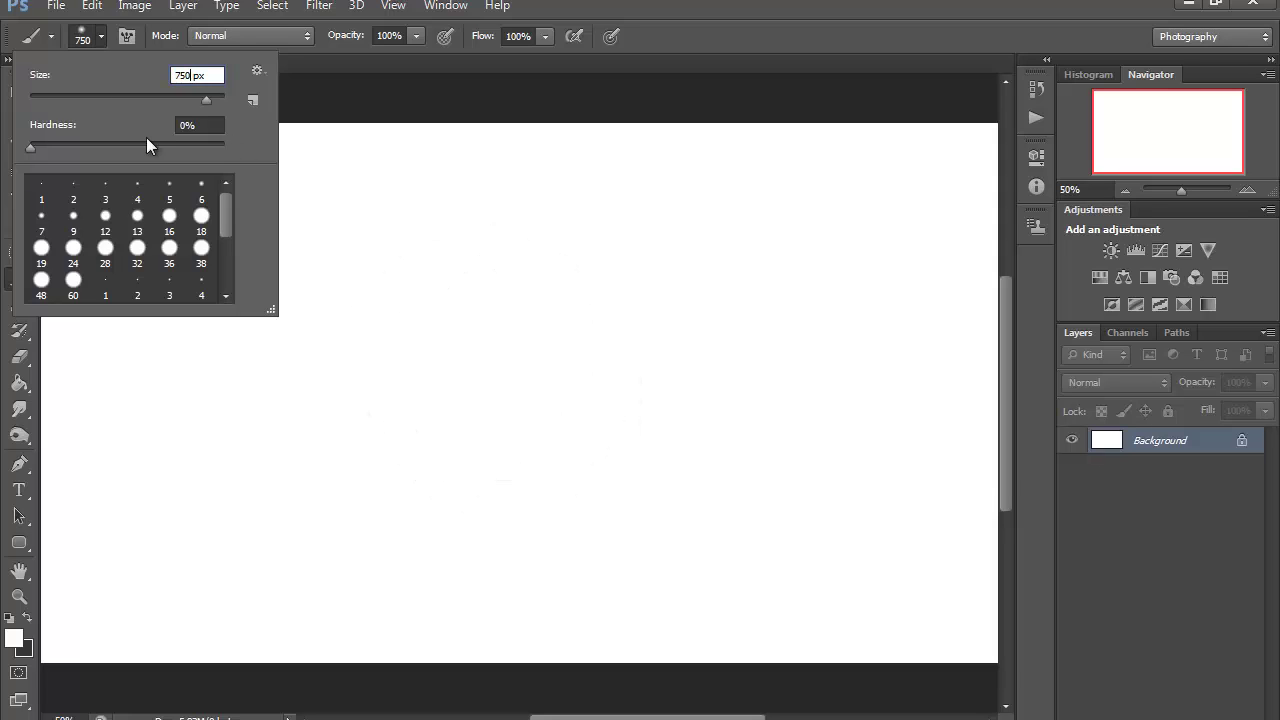
{"action": "key", "text": "Return"}
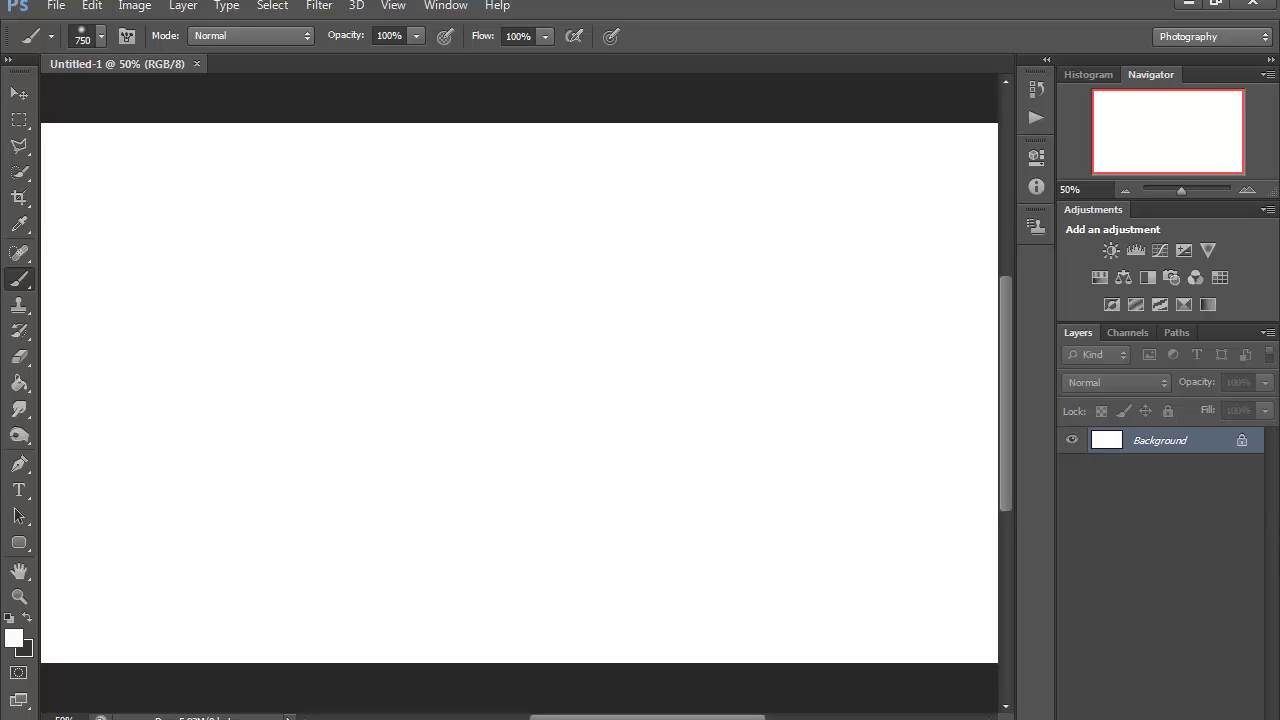
- Add an empty layer above the Background, and fill the Background layer with dark grey #404040 using the Paint Bucket
{"action": "left_click", "coordinate": [1216, 718]}
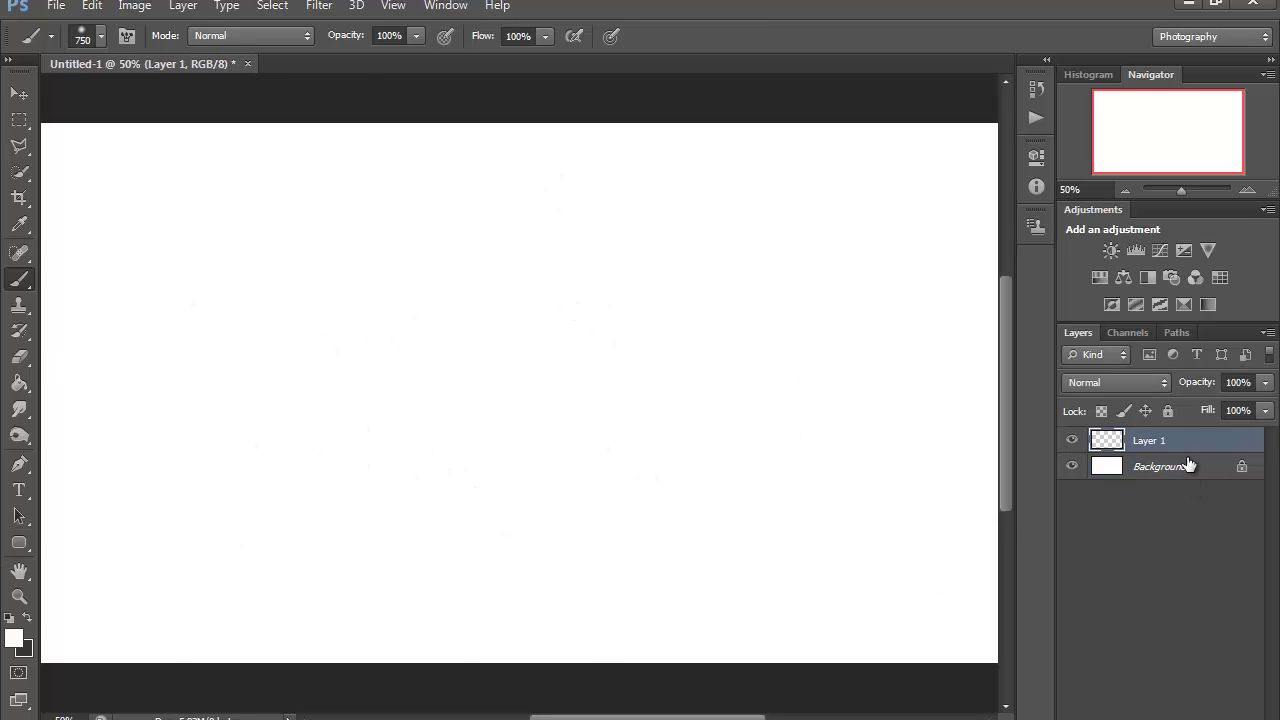
{"action": "left_click", "coordinate": [1203, 468]}
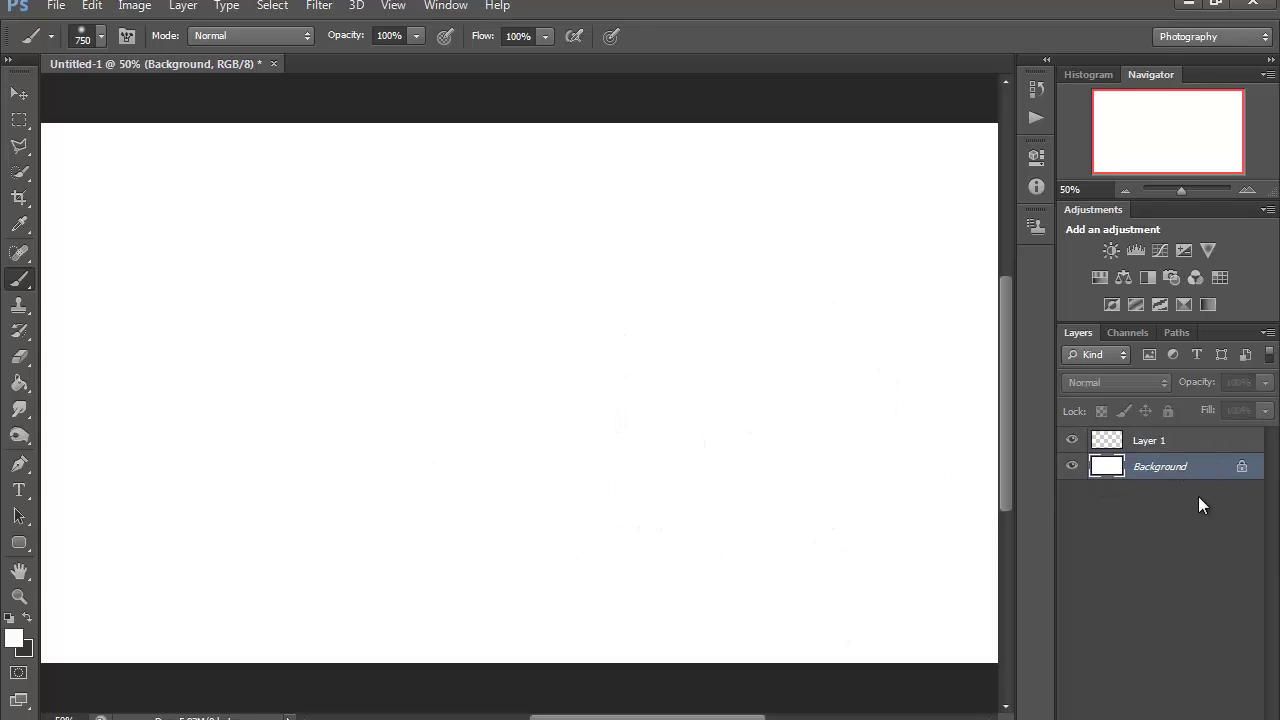
{"action": "left_click", "coordinate": [19, 386]}
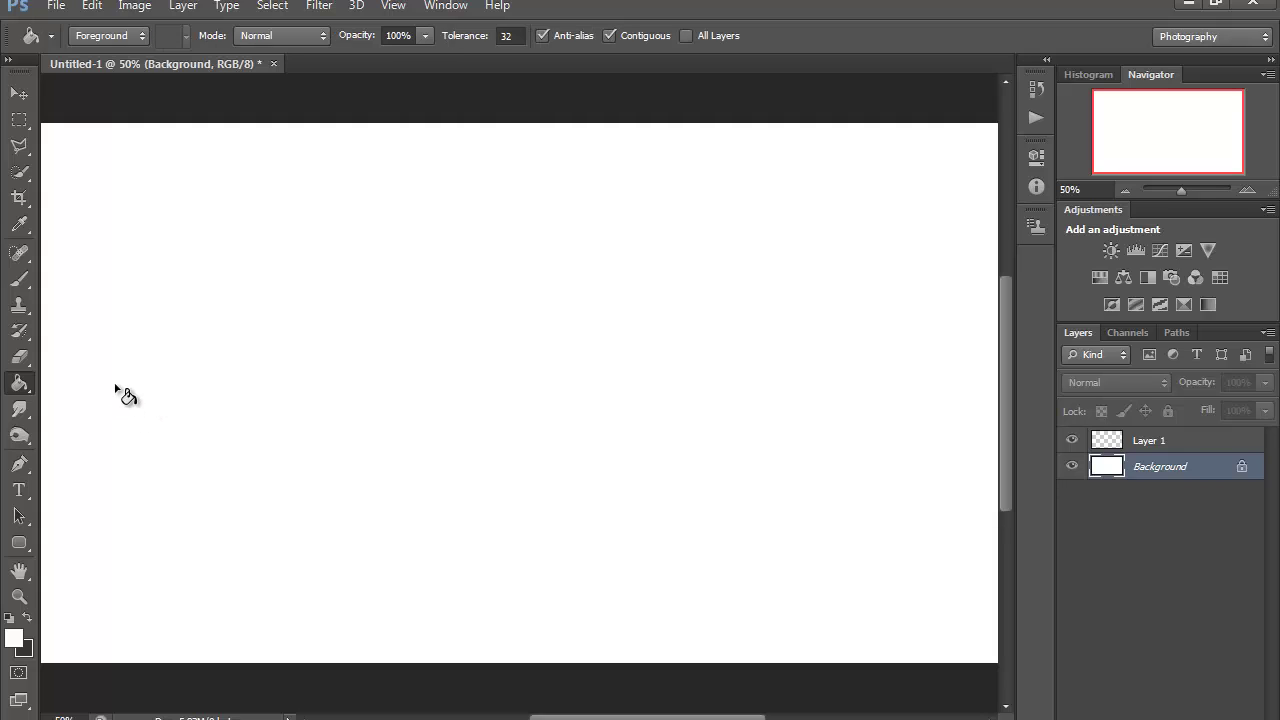
{"action": "left_click", "coordinate": [15, 638]}
{"action": "left_click_drag", "start_coordinate": [740, 362], "coordinate": [711, 349]}
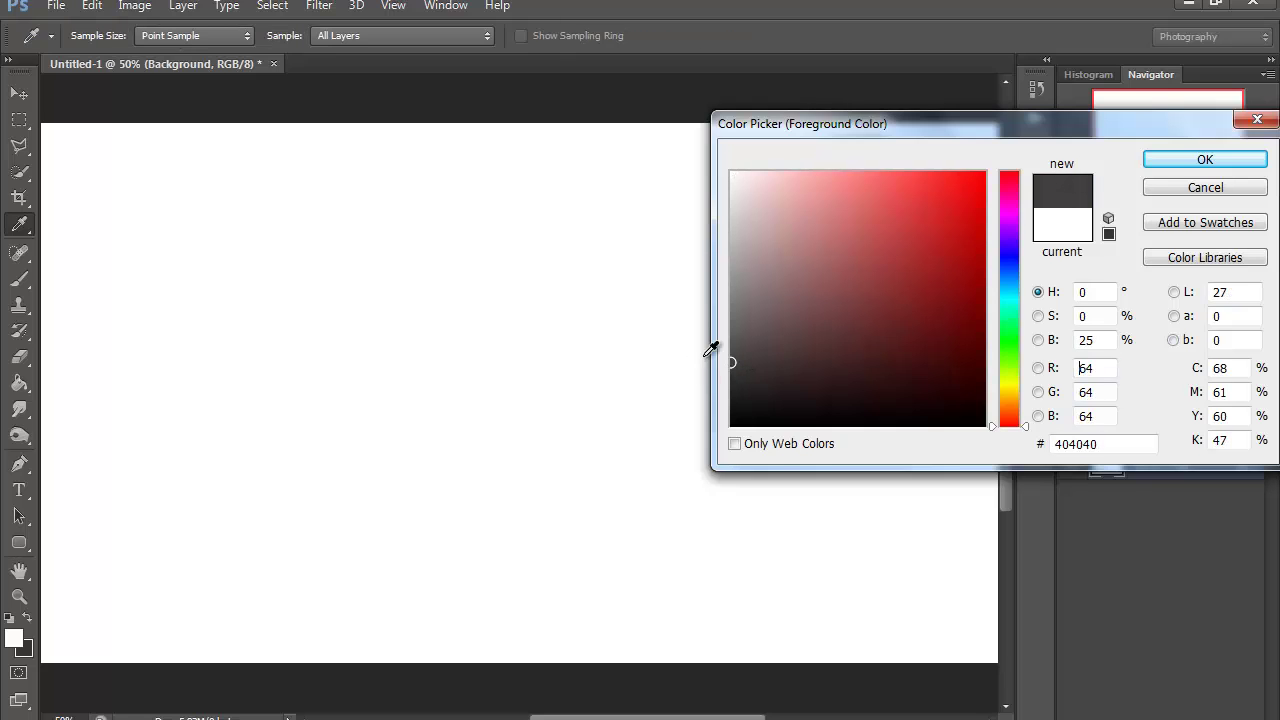
{"action": "left_click", "coordinate": [1224, 168]}
{"action": "key", "text": "g"}
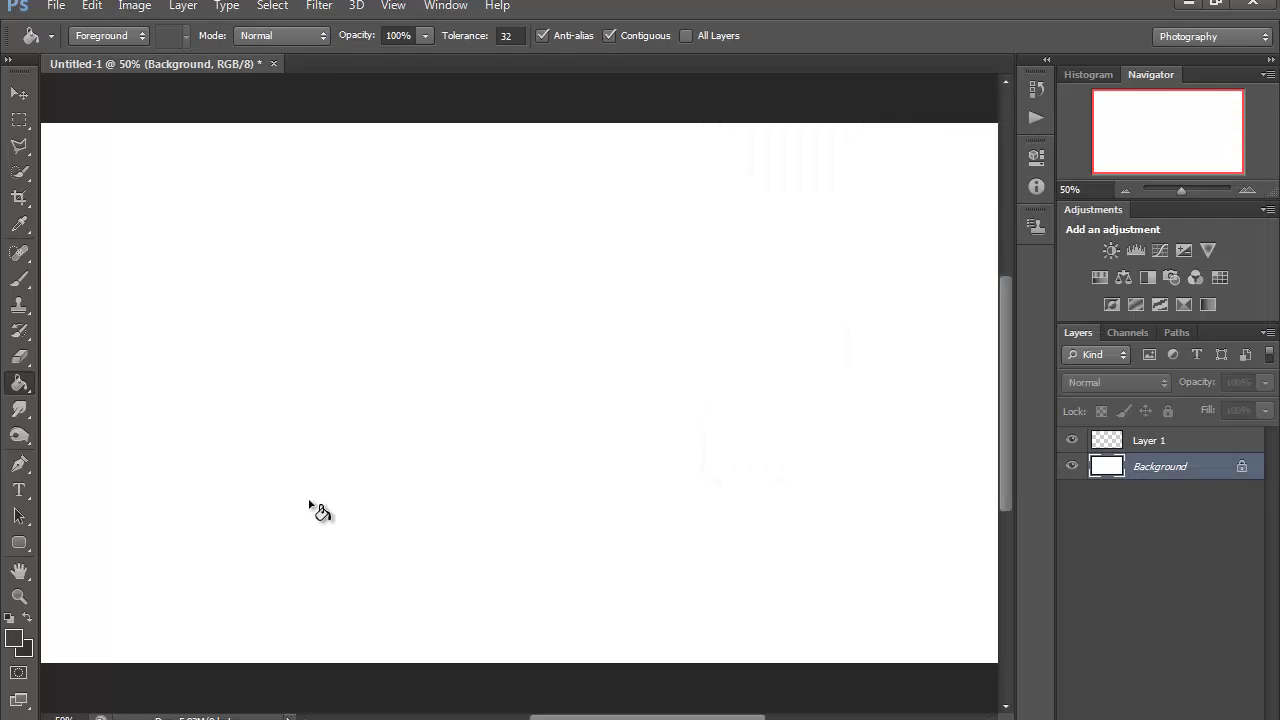
{"action": "left_click", "coordinate": [430, 461]}
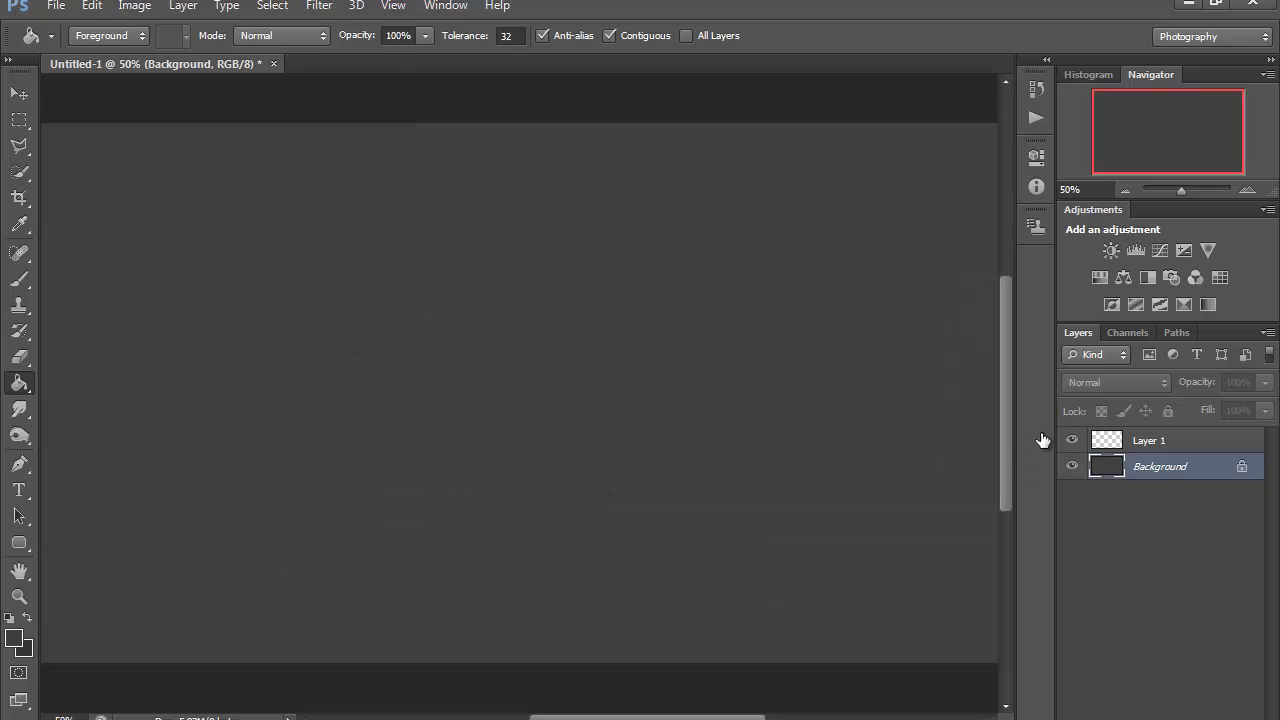
- Make Layer 1 active and set the Brush tool to 100% hardness and a size of 650 px
{"action": "left_click", "coordinate": [1205, 442]}
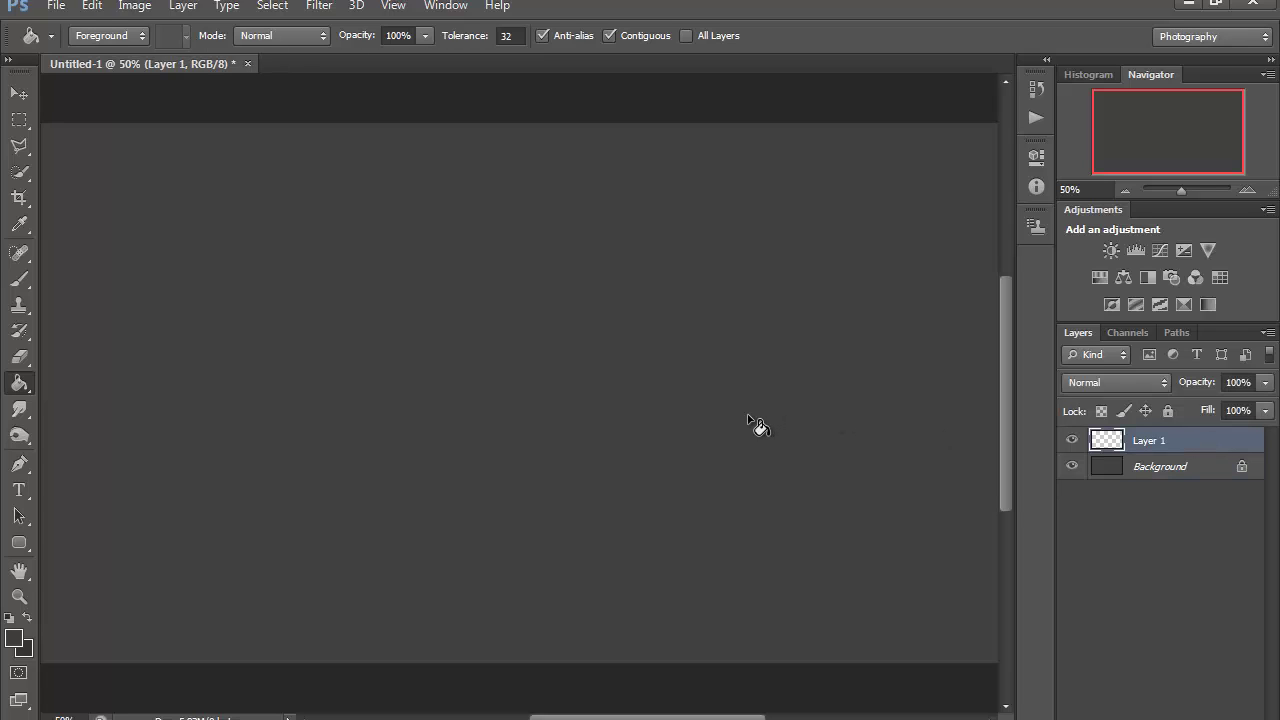
{"action": "left_click", "coordinate": [22, 282]}
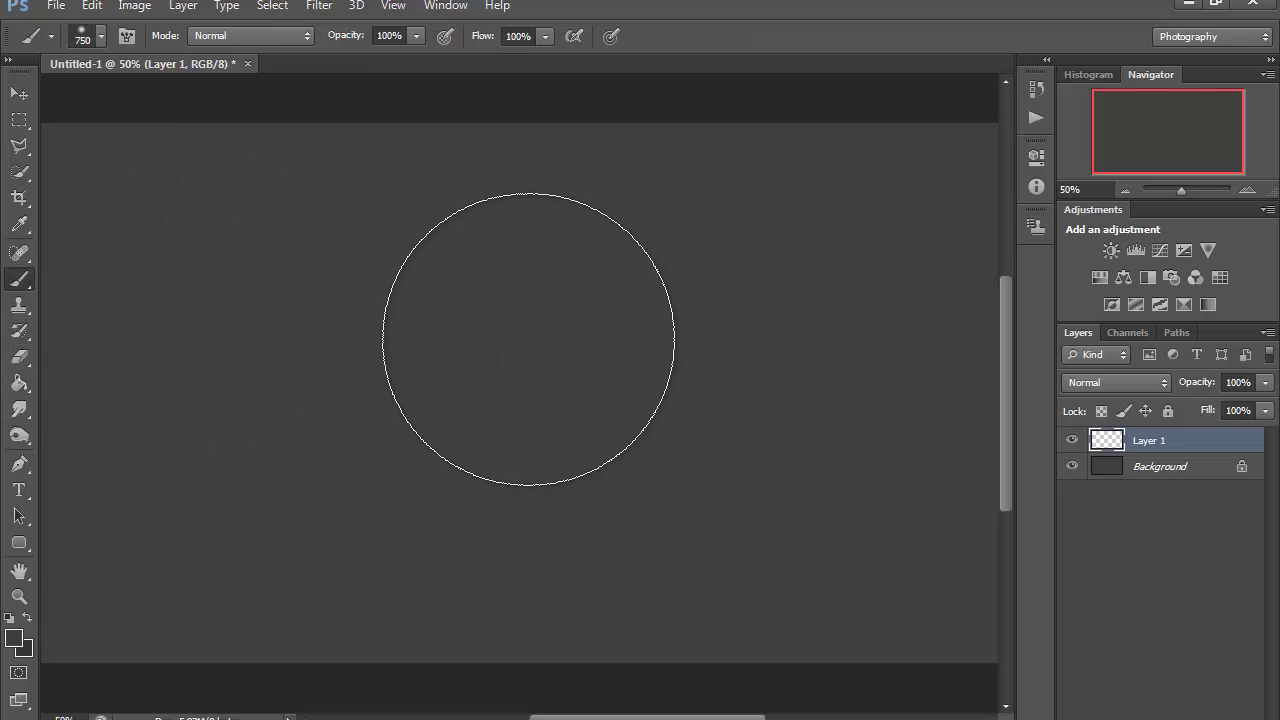
{"action": "left_click", "coordinate": [100, 36]}
{"action": "left_click_drag", "start_coordinate": [100, 143], "coordinate": [211, 143]}
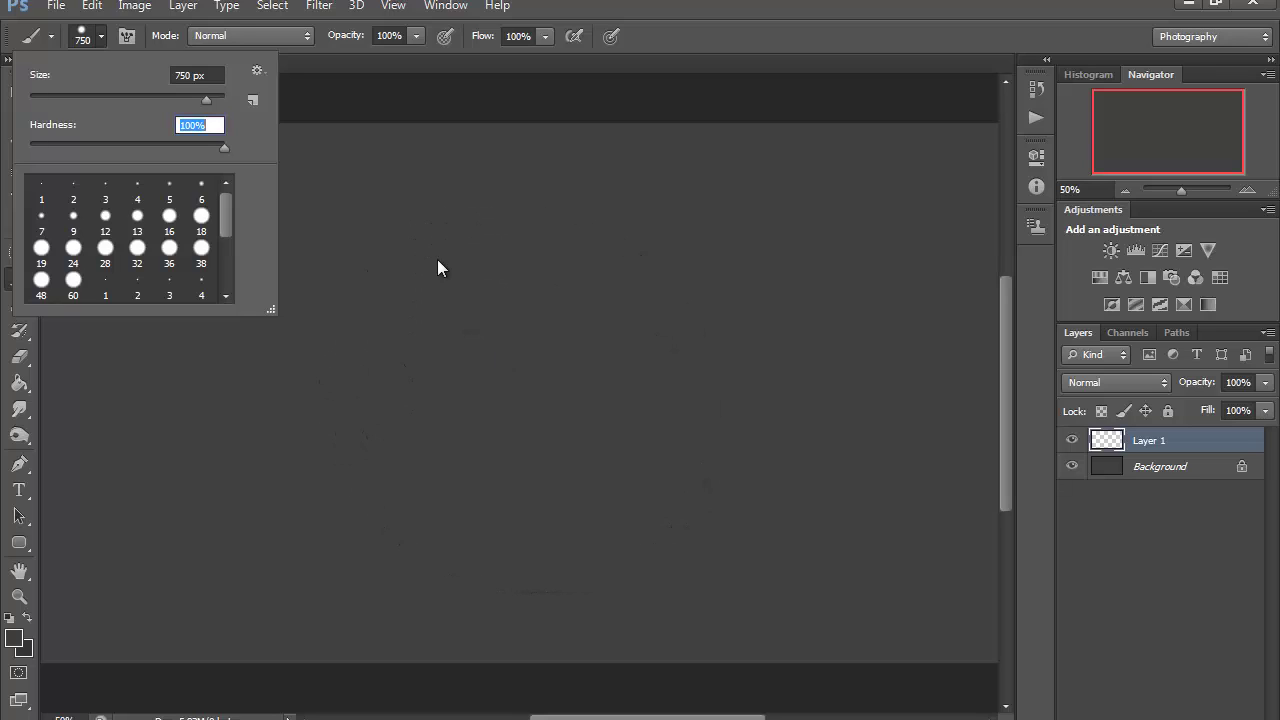
{"action": "left_click", "coordinate": [187, 74]}
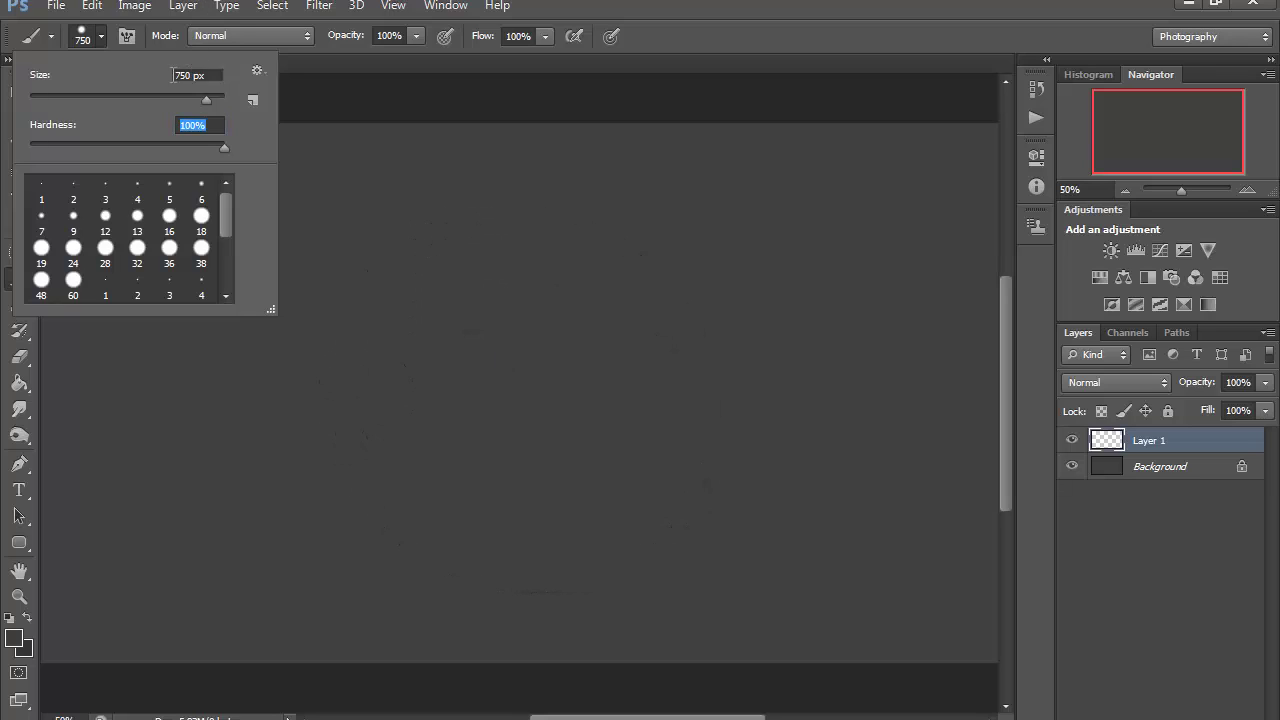
{"action": "type", "text": "6"}
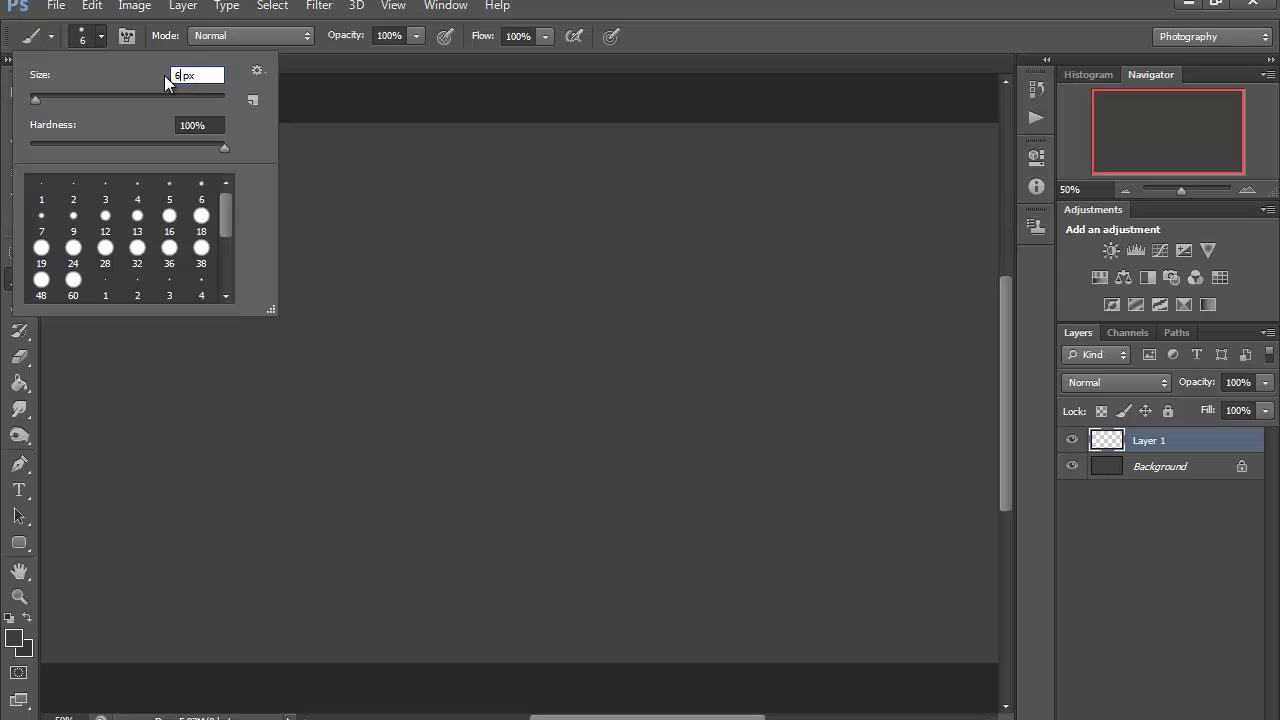
{"action": "type", "text": "50"}
{"action": "key", "text": "Return"}
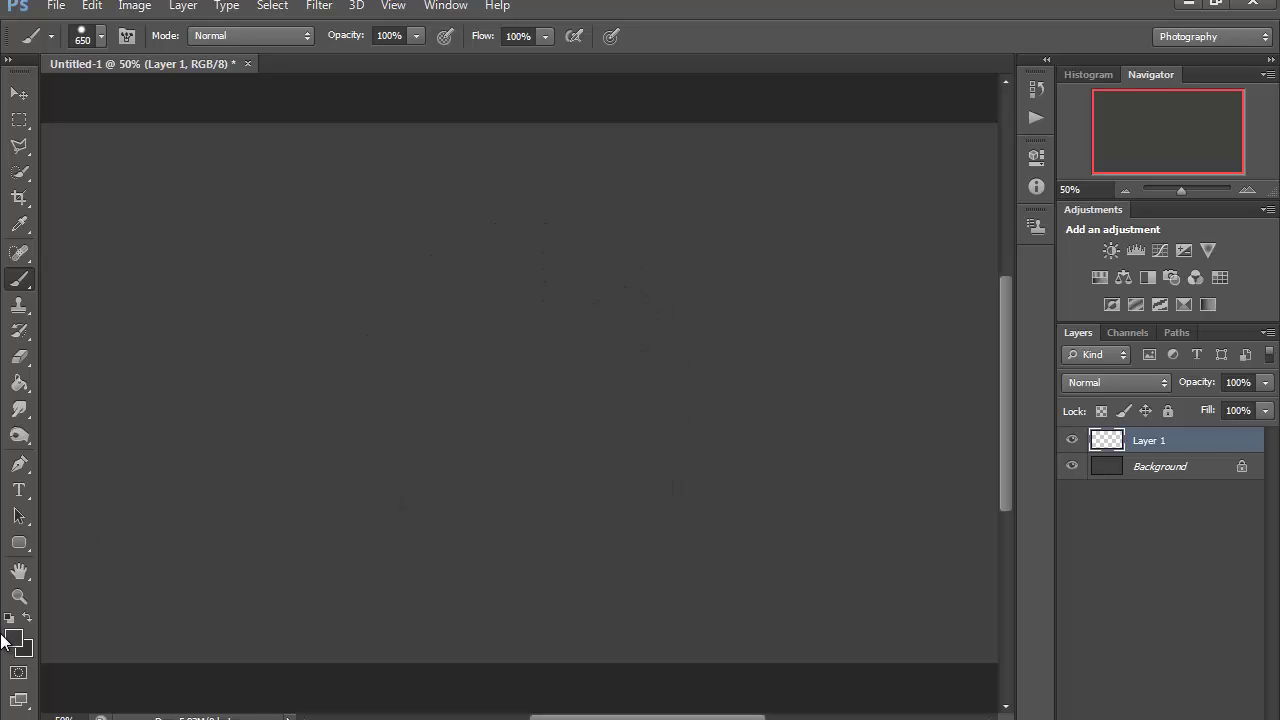
- Set the foreground colour to grey #8d8d8d and stamp a single brush circle near the middle of Layer 1
{"action": "left_click", "coordinate": [18, 638]}
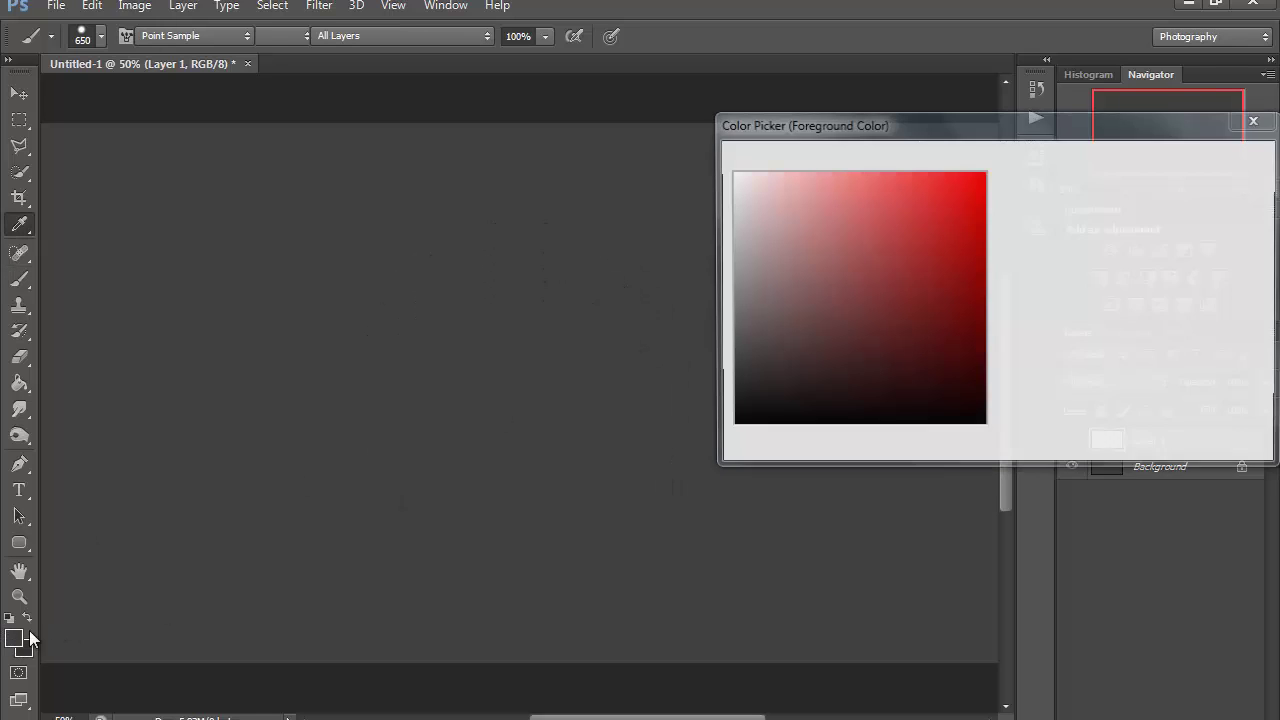
{"action": "left_click_drag", "start_coordinate": [745, 262], "coordinate": [657, 286]}
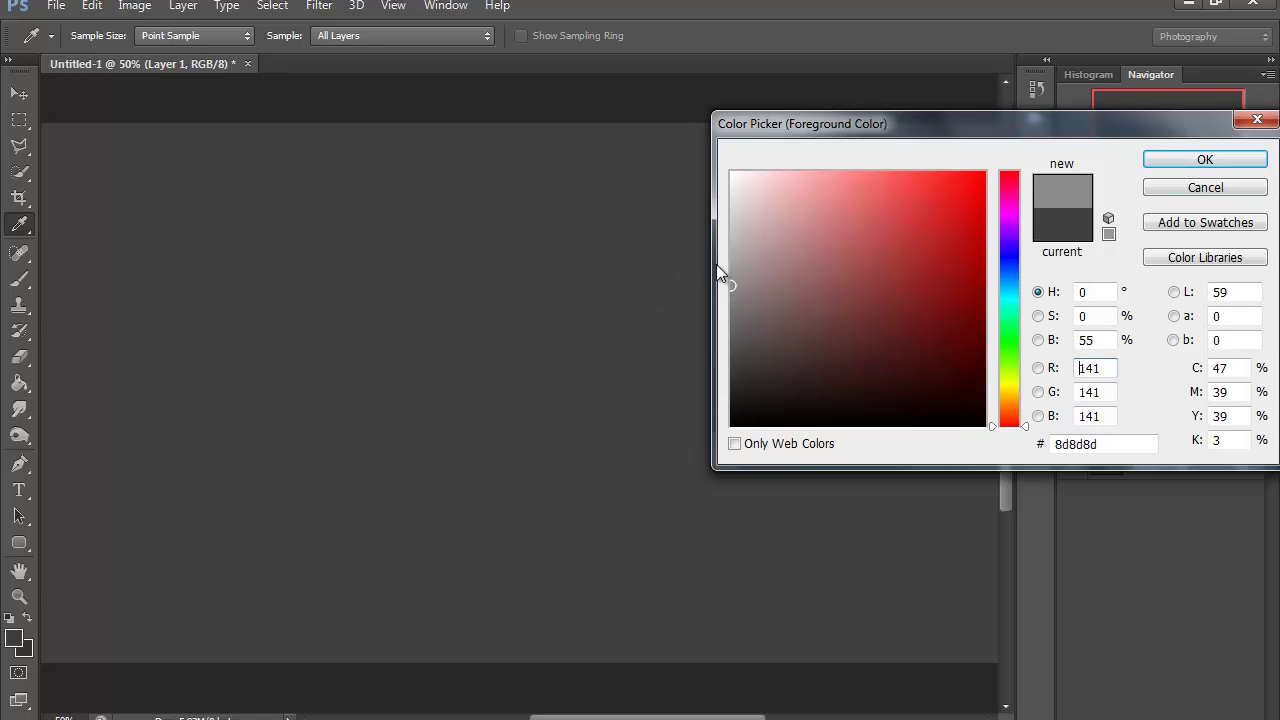
{"action": "left_click", "coordinate": [1190, 159]}
{"action": "key", "text": "b"}
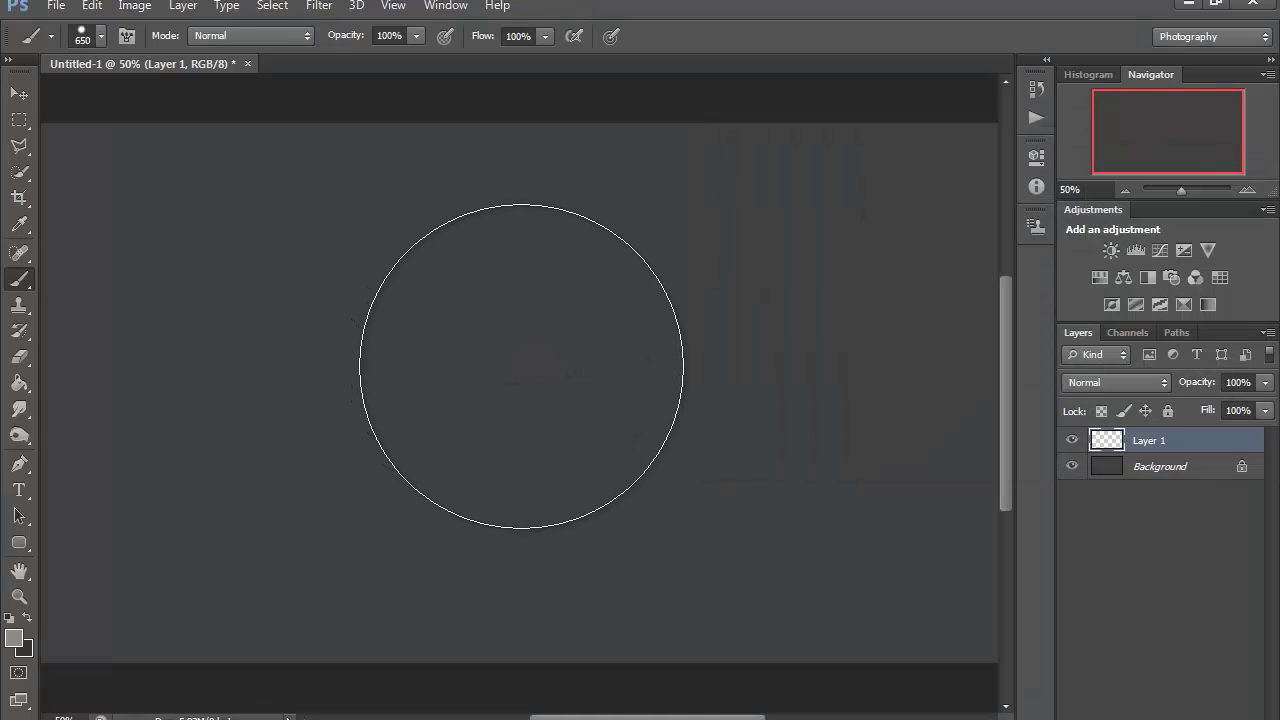
{"action": "left_click", "coordinate": [521, 366]}
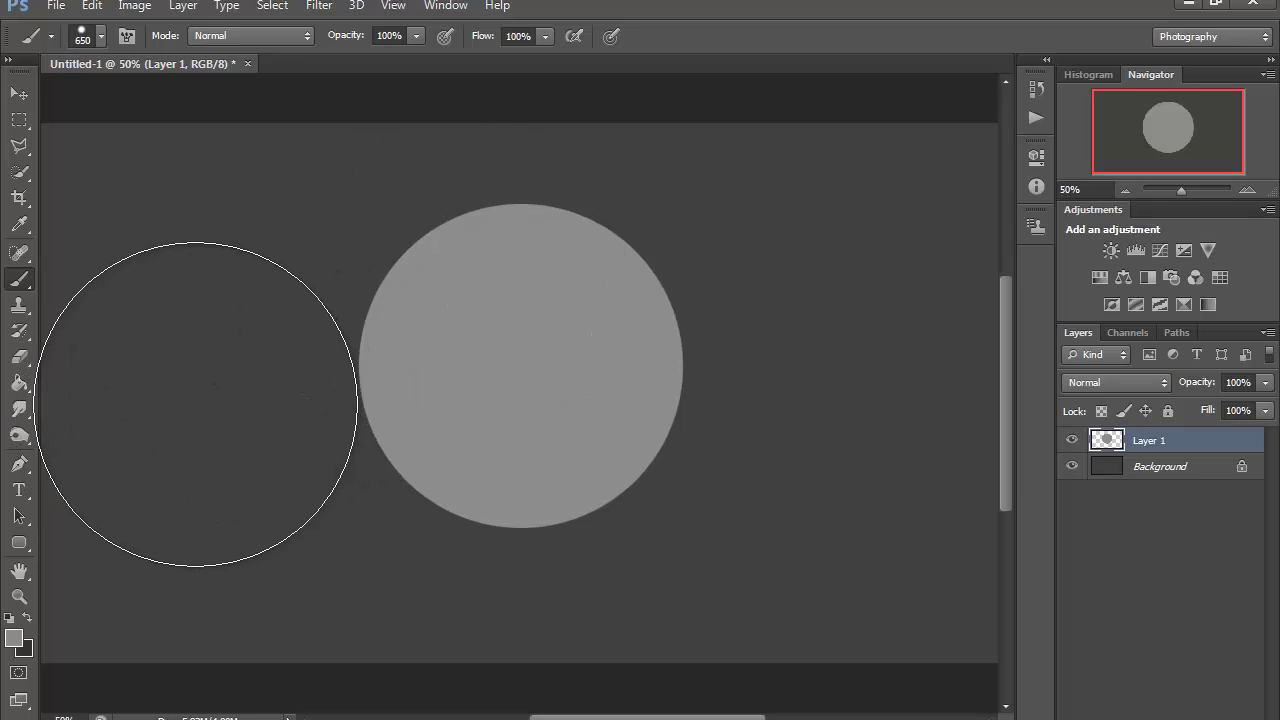
- Centre the grey circle horizontally and vertically on the whole canvas, and clear the selection
{"action": "left_click", "coordinate": [19, 93]}
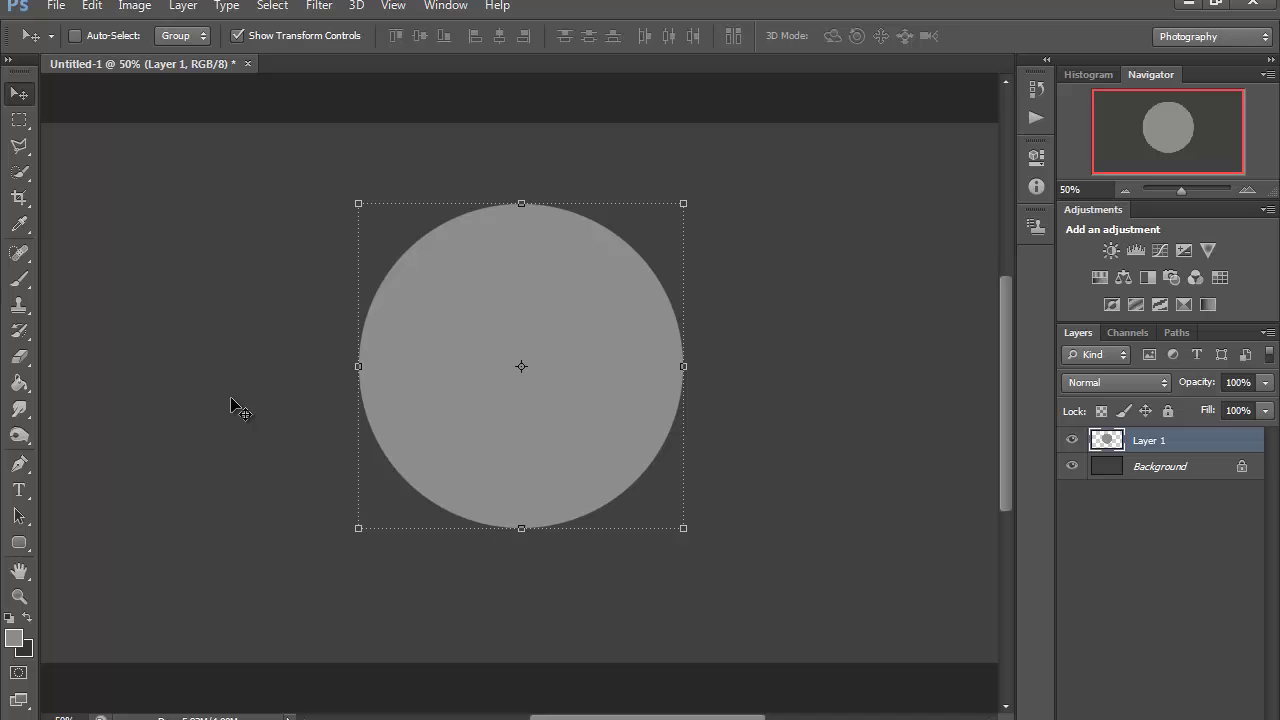
{"action": "key", "text": "ctrl+a"}
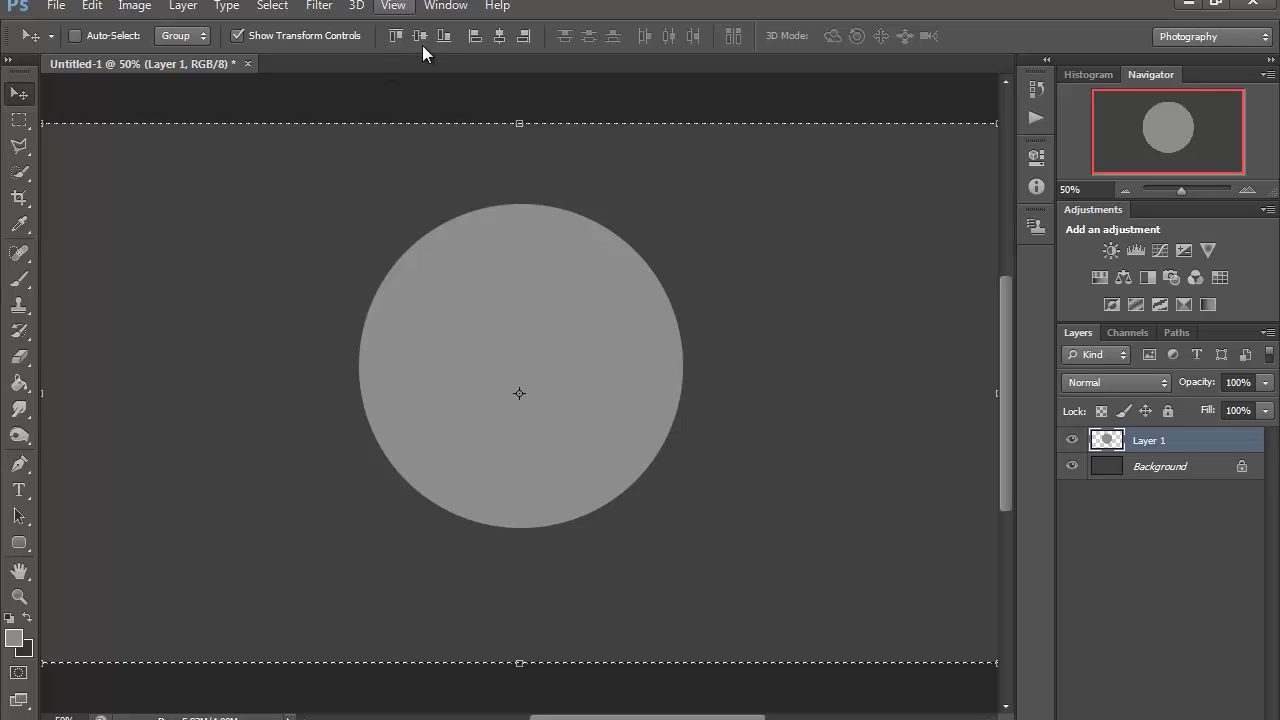
{"action": "left_click", "coordinate": [499, 37]}
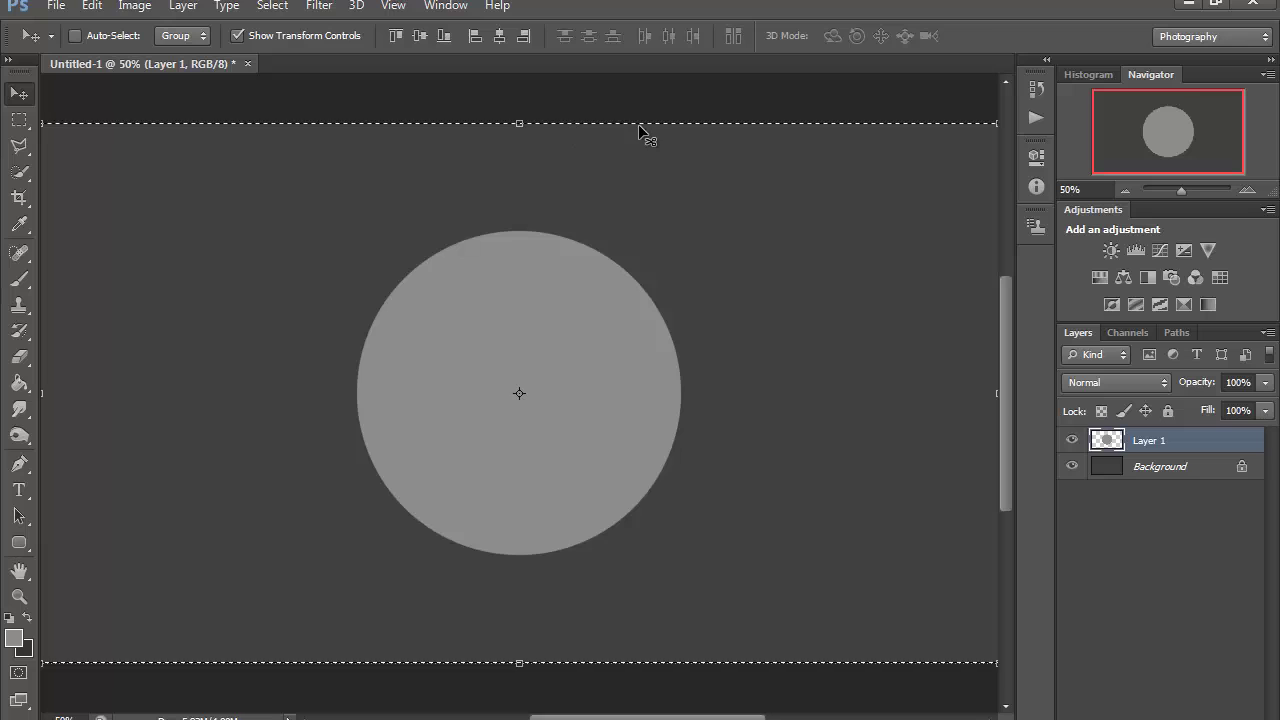
{"action": "left_click", "coordinate": [582, 149]}
{"action": "key", "text": "ctrl+d"}
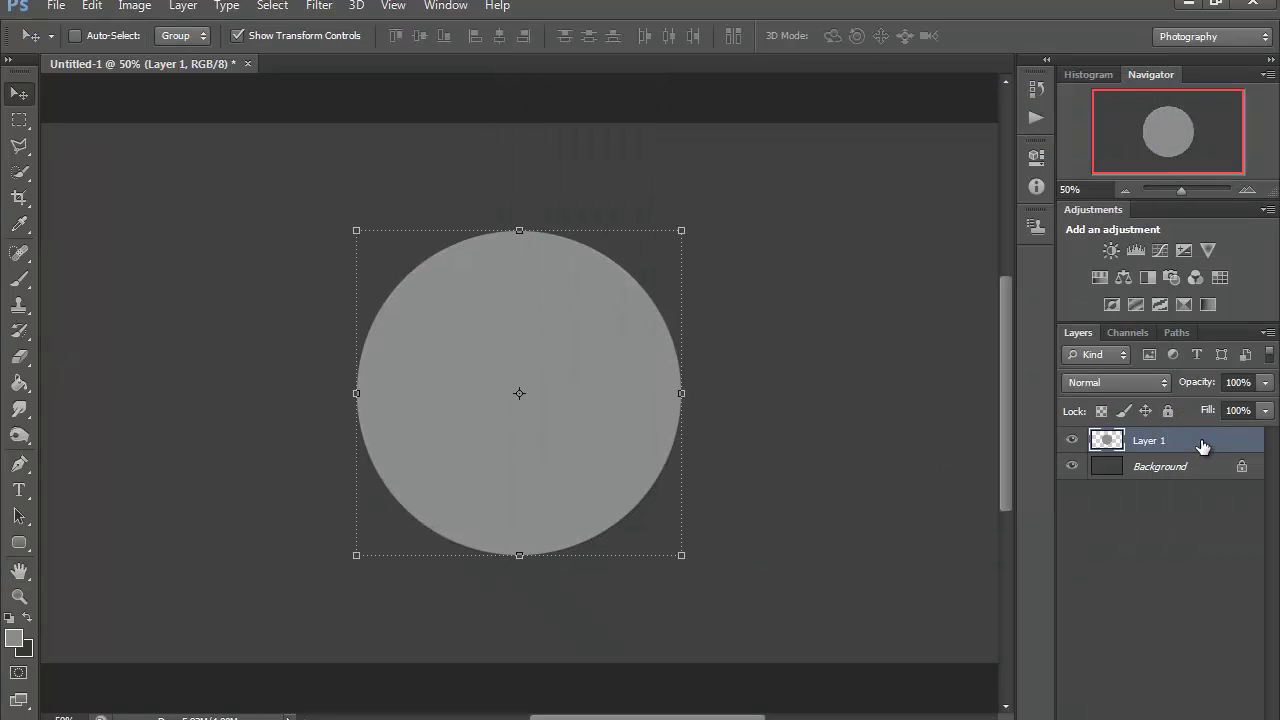
- Open the layer style settings of Layer 1 and enable Bevel & Emboss for the circle
{"action": "right_click", "coordinate": [1200, 441]}
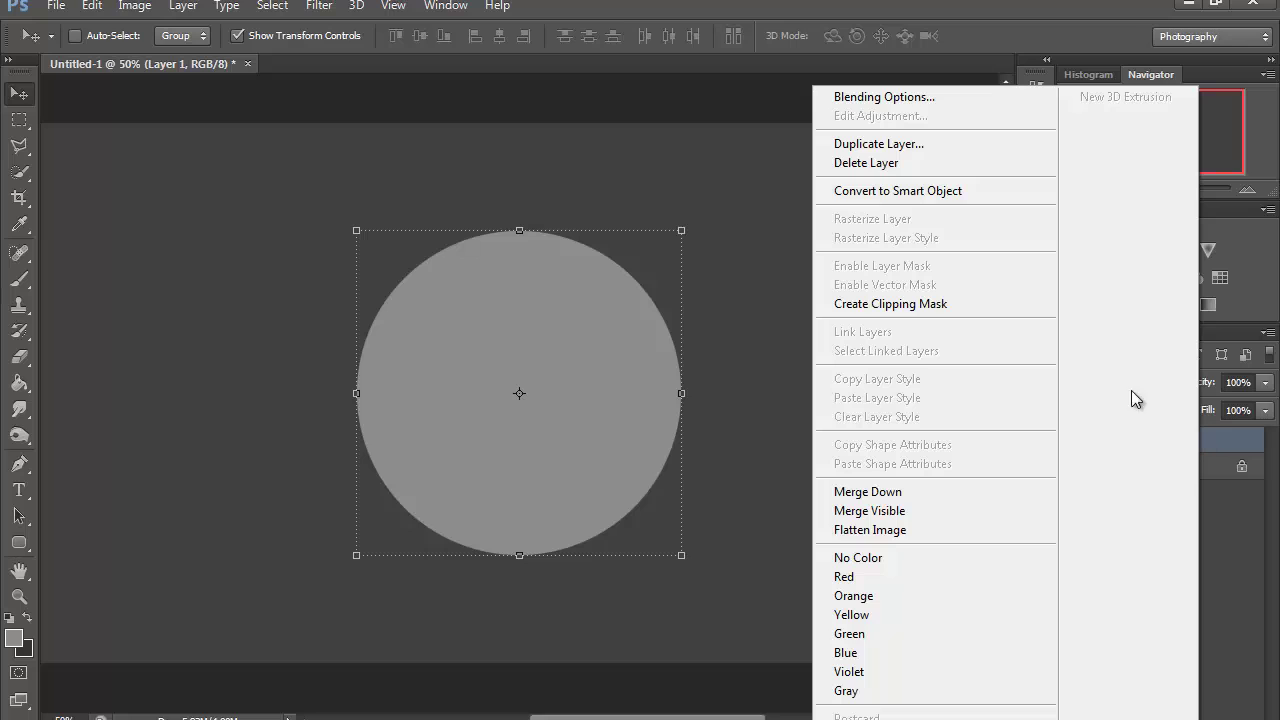
{"action": "left_click", "coordinate": [935, 100]}
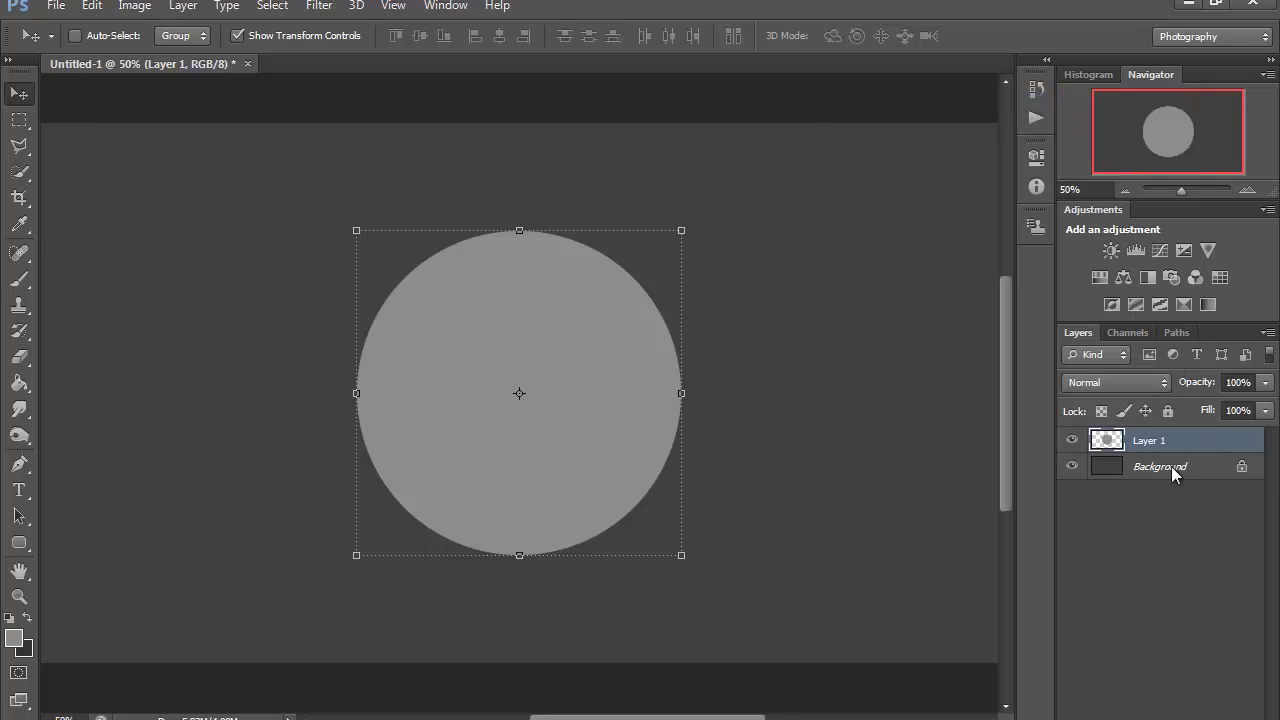
{"action": "double_click", "coordinate": [1237, 440]}
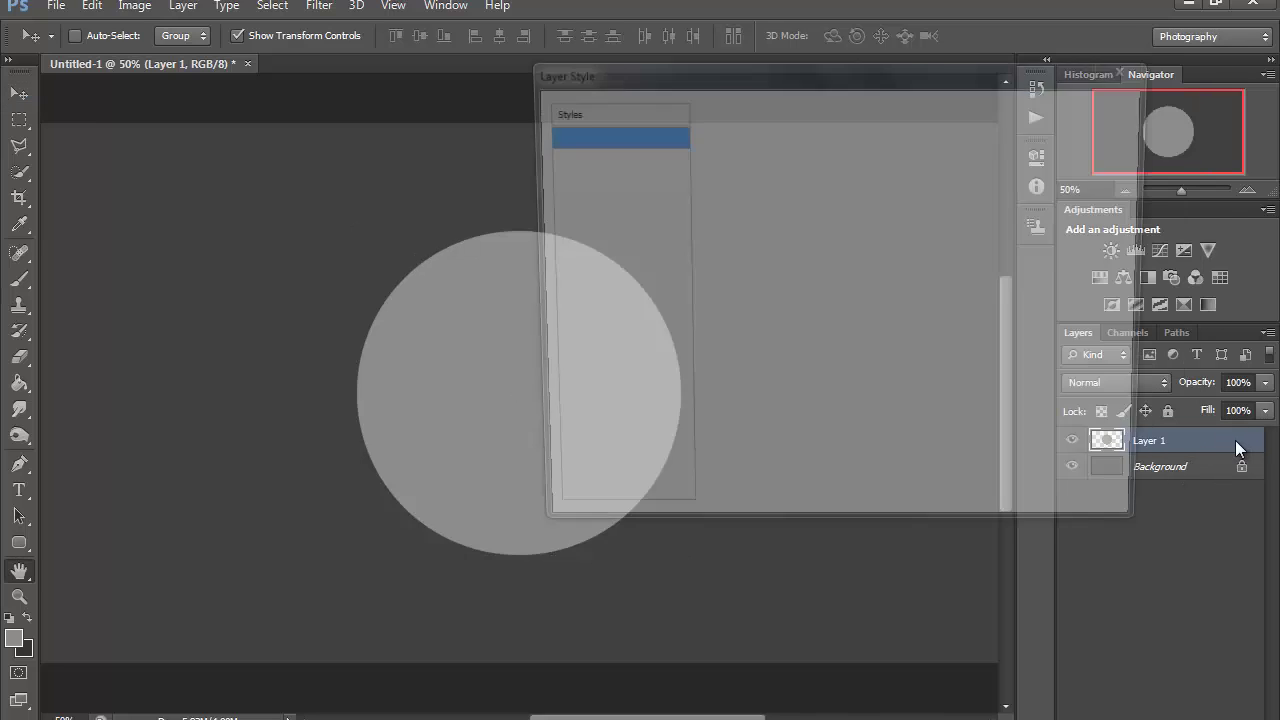
{"action": "left_click_drag", "start_coordinate": [799, 66], "coordinate": [931, 59]}
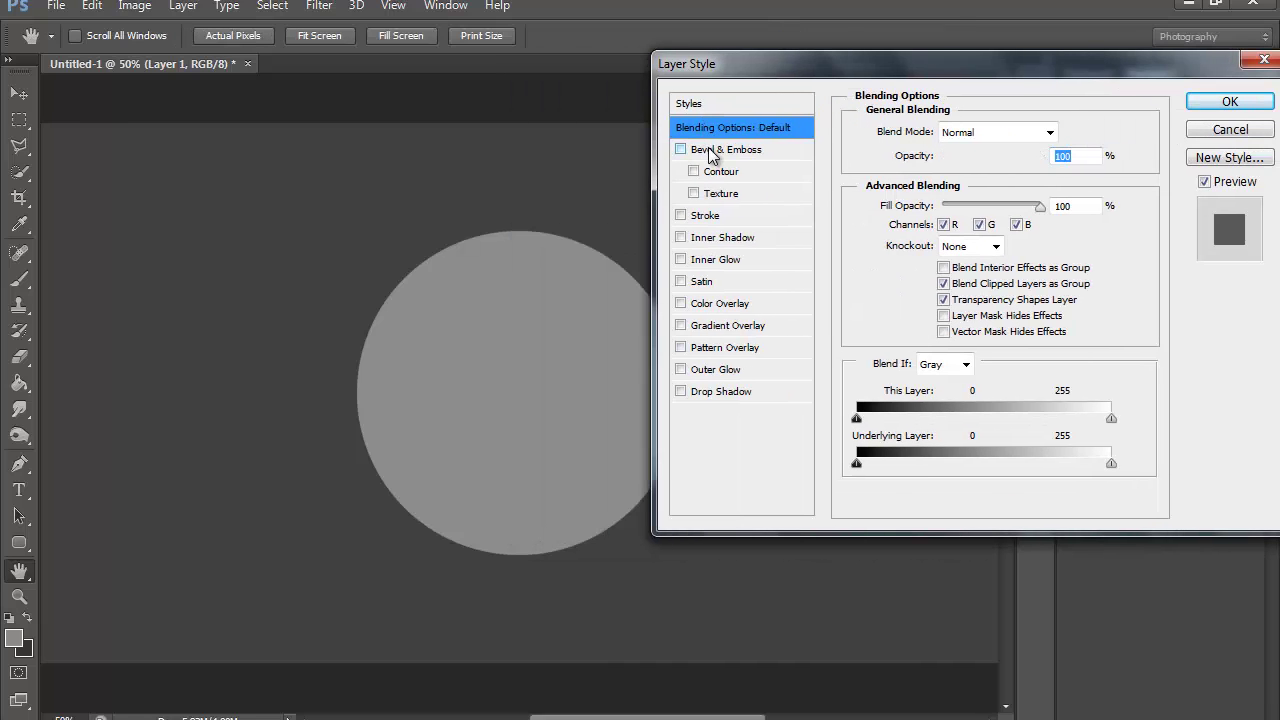
{"action": "left_click", "coordinate": [750, 151]}
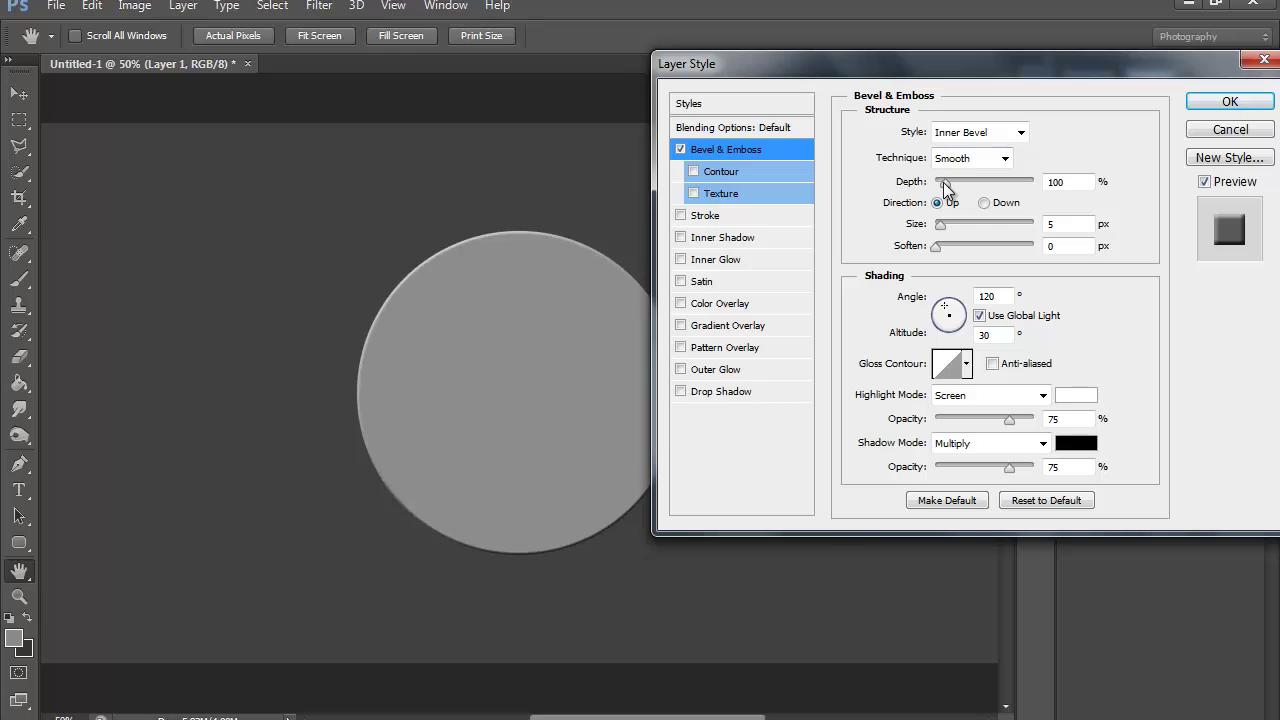
- Set the circle's bevel depth to 1000% and its size to 70 px
{"action": "left_click_drag", "start_coordinate": [944, 186], "coordinate": [1035, 188]}
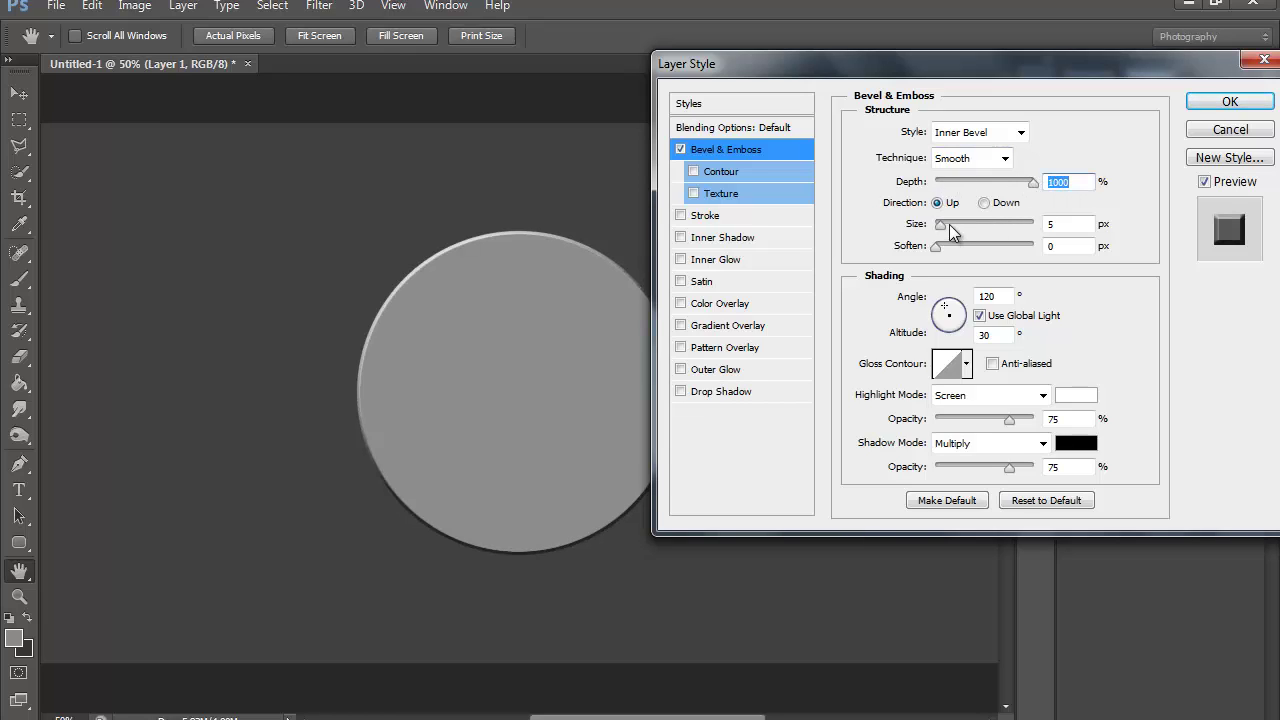
{"action": "left_click_drag", "start_coordinate": [952, 228], "coordinate": [966, 232]}
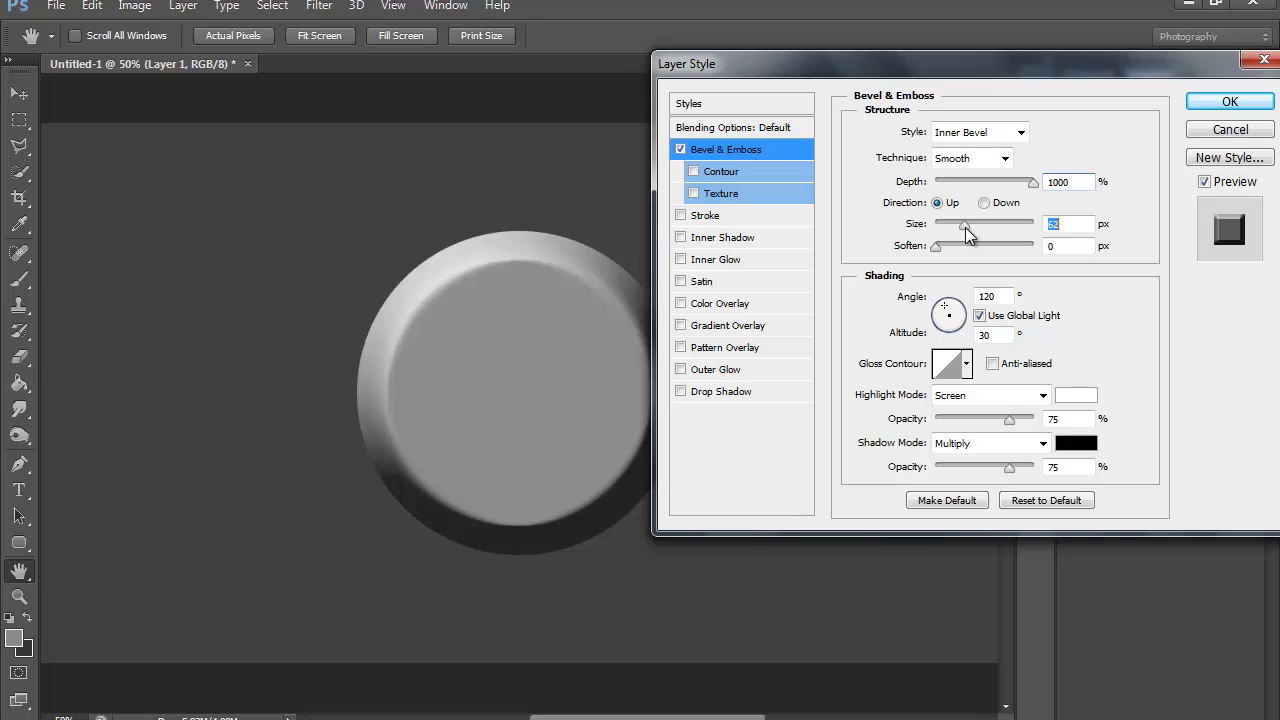
{"action": "left_click_drag", "start_coordinate": [963, 232], "coordinate": [966, 232]}
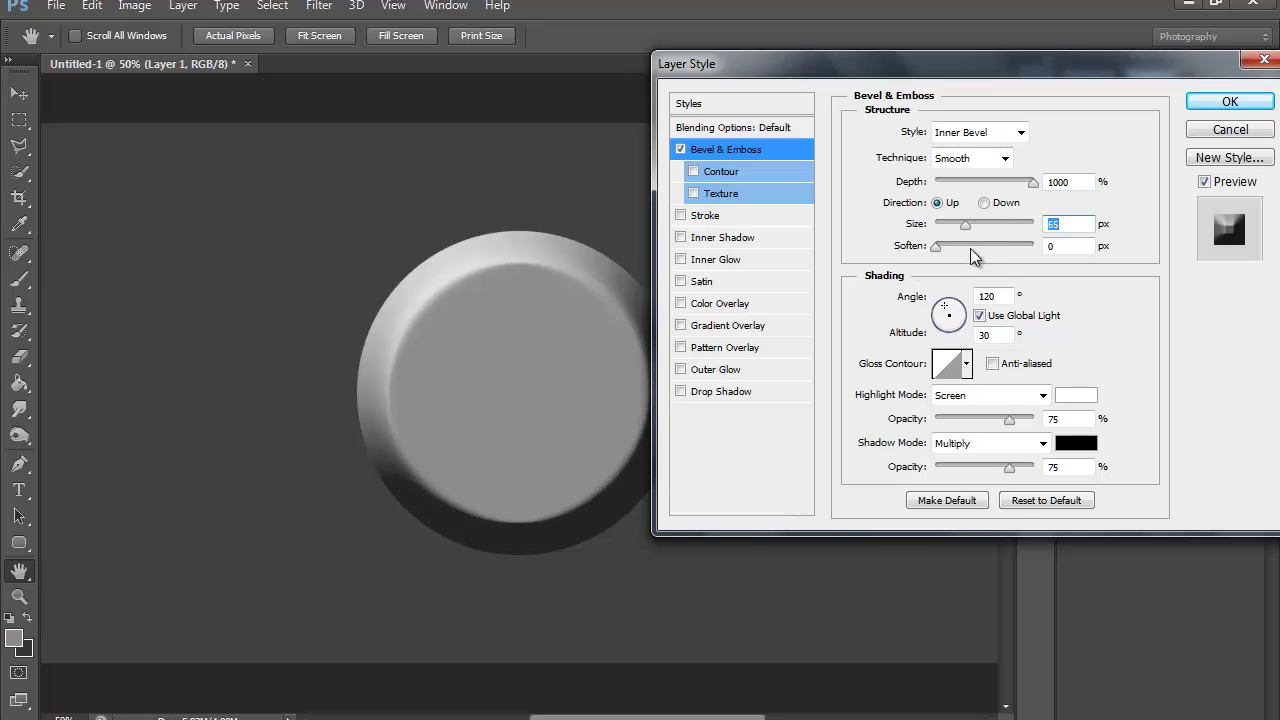
{"action": "type", "text": "70"}
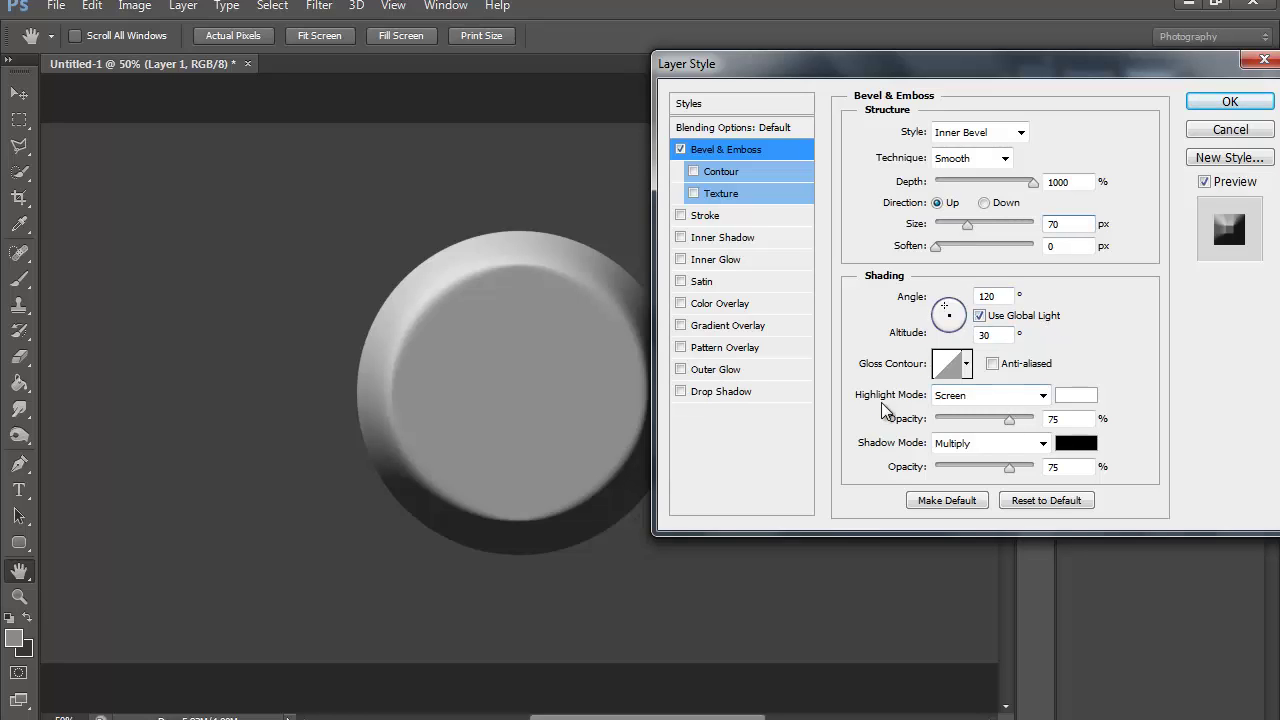
- Set the bevel's highlight mode to Color Dodge and both its highlight and shadow opacity to 100%
{"action": "left_click", "coordinate": [1036, 397]}
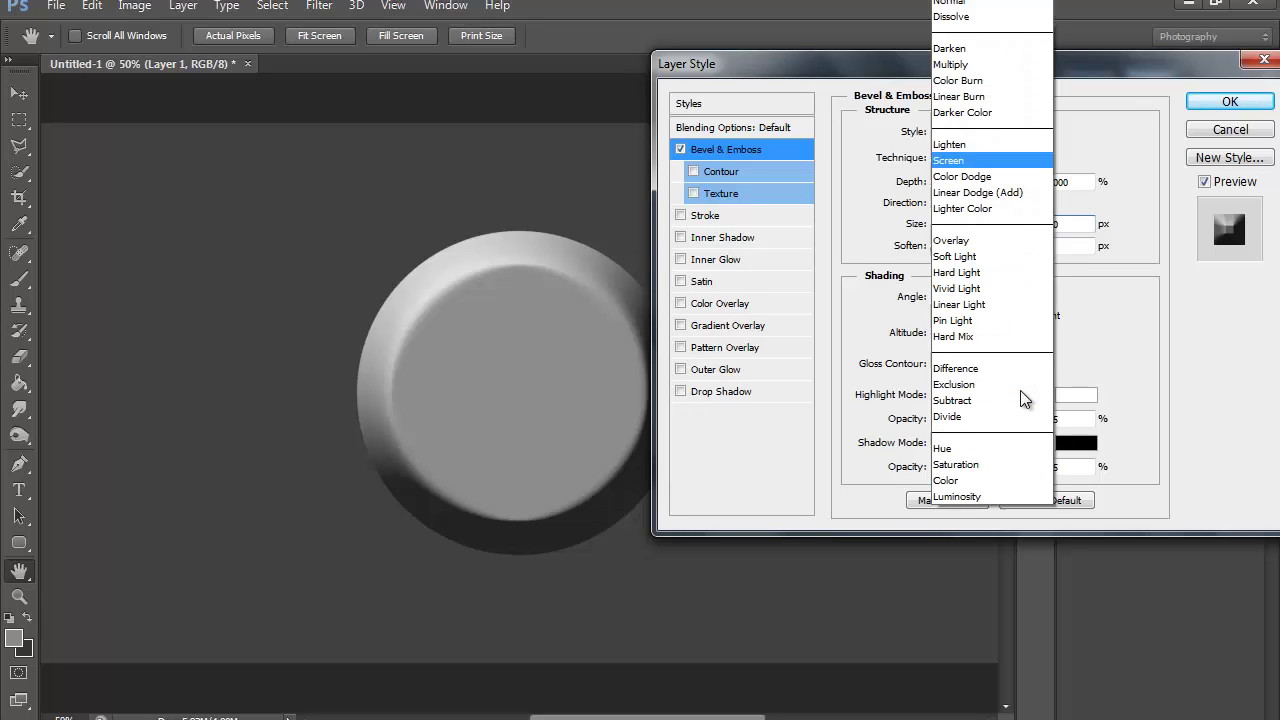
{"action": "left_click", "coordinate": [983, 178]}
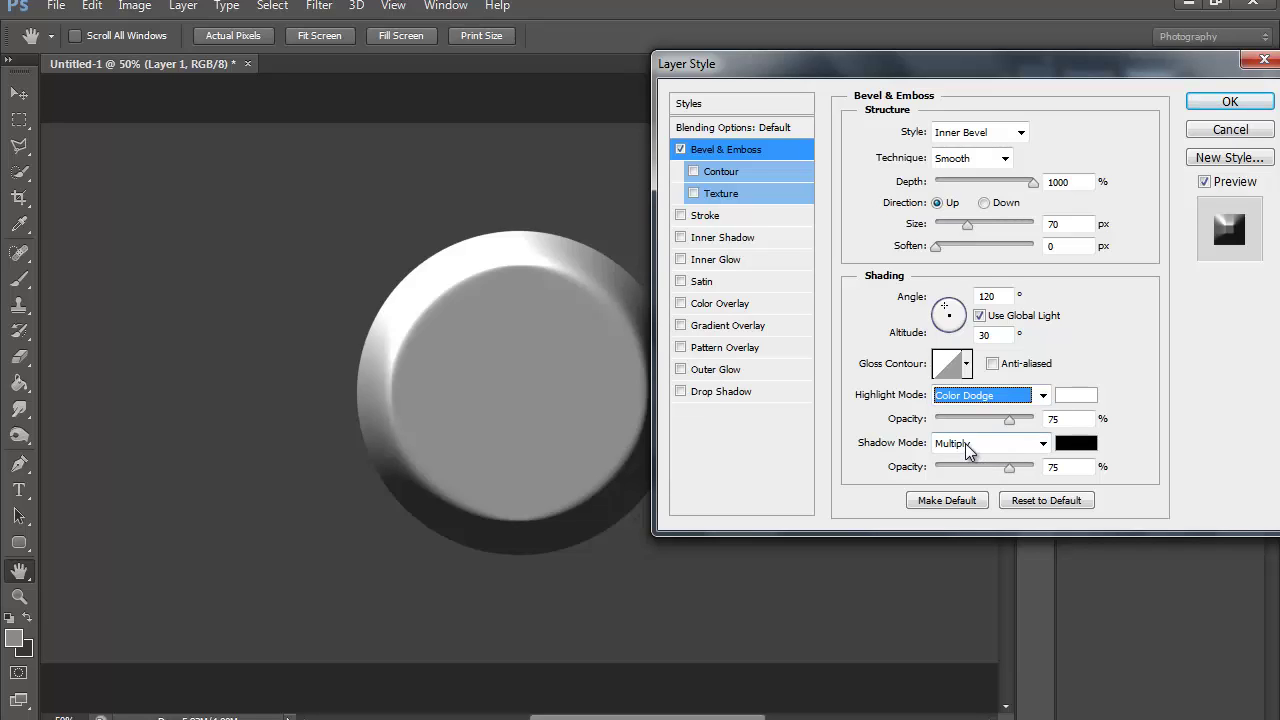
{"action": "left_click_drag", "start_coordinate": [1012, 420], "coordinate": [1044, 423]}
{"action": "left_click_drag", "start_coordinate": [1010, 468], "coordinate": [1092, 466]}
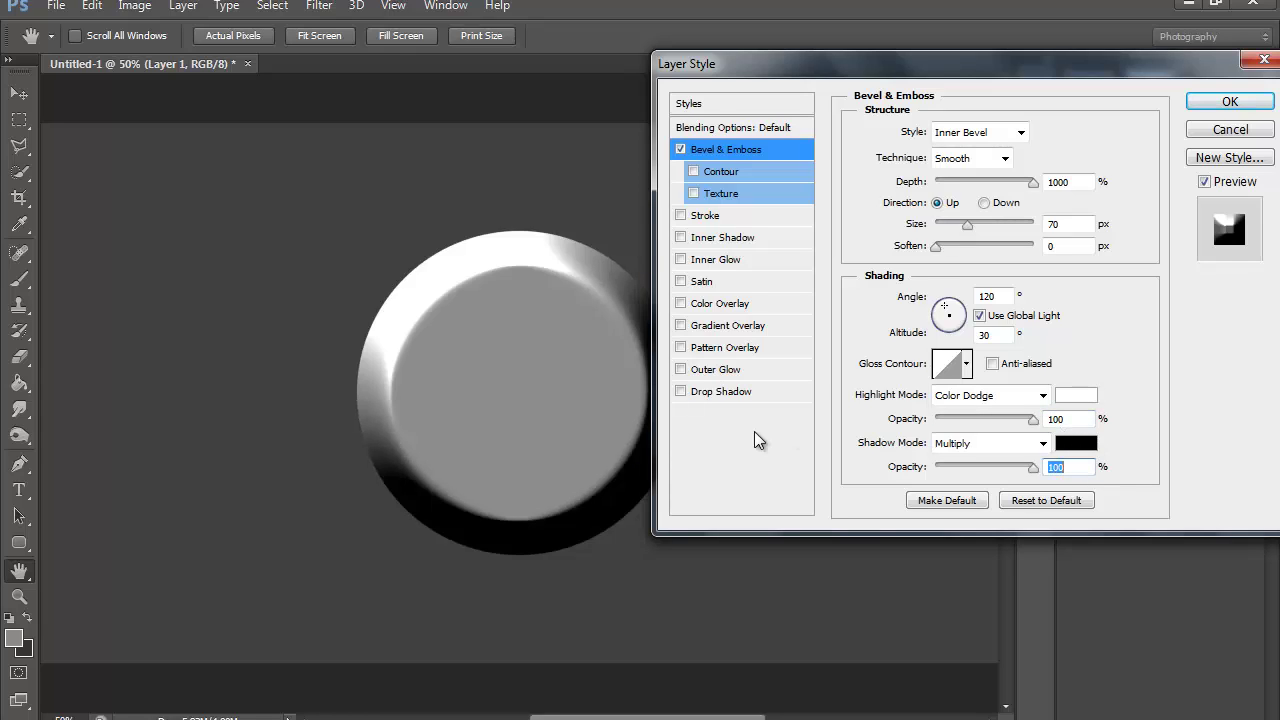
- Set the bevel's shadow mode to Overlay, moving the dialog aside so the circle stays in view
{"action": "left_click_drag", "start_coordinate": [917, 69], "coordinate": [955, 57]}
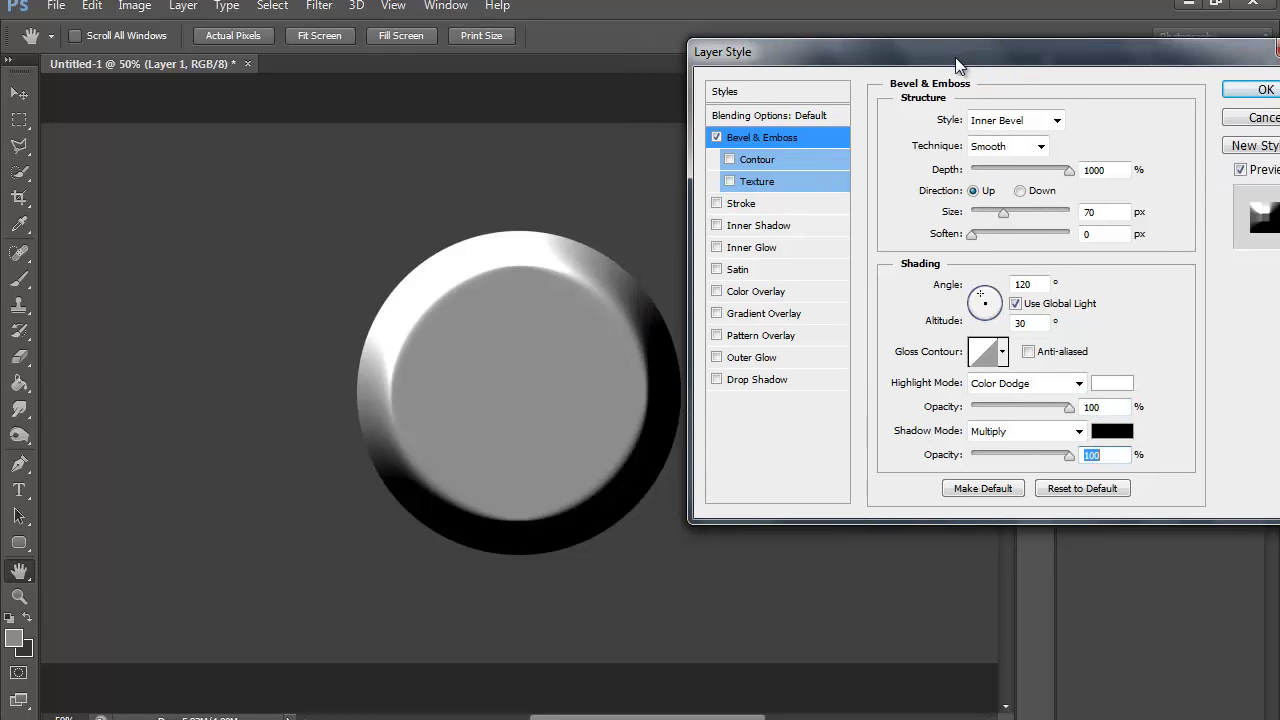
{"action": "left_click", "coordinate": [1016, 431]}
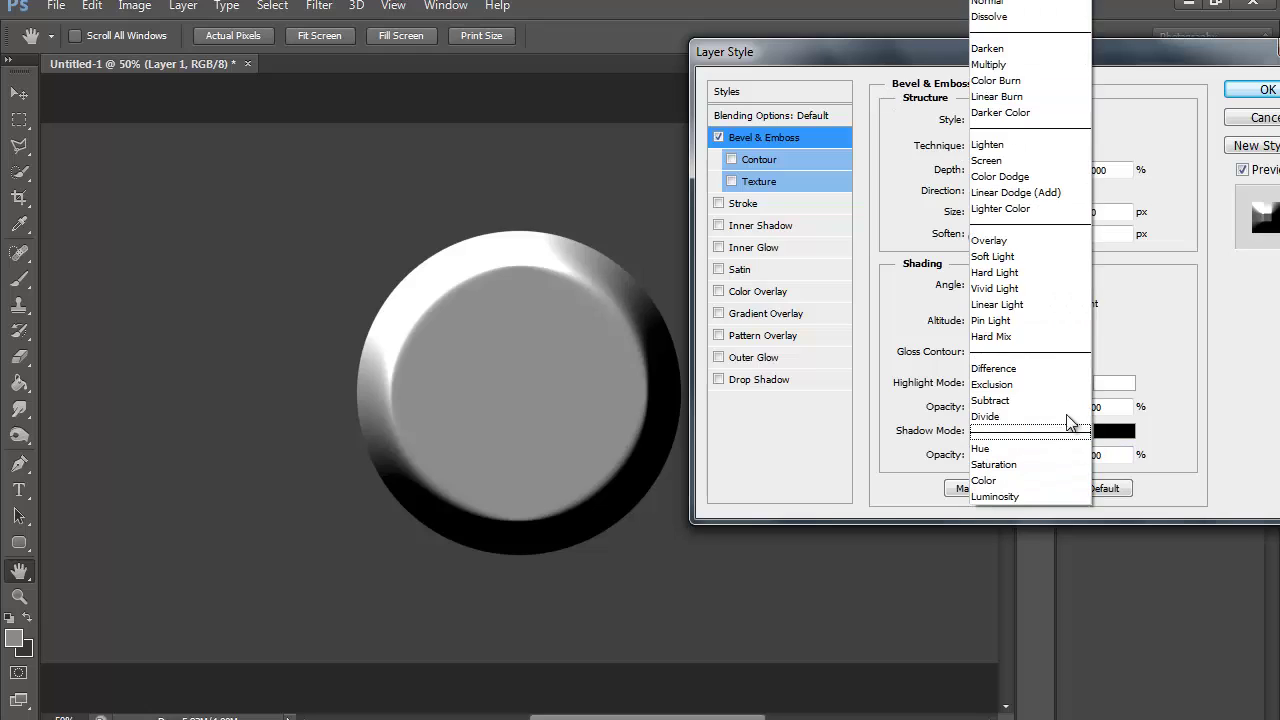
{"action": "left_click", "coordinate": [1023, 245]}
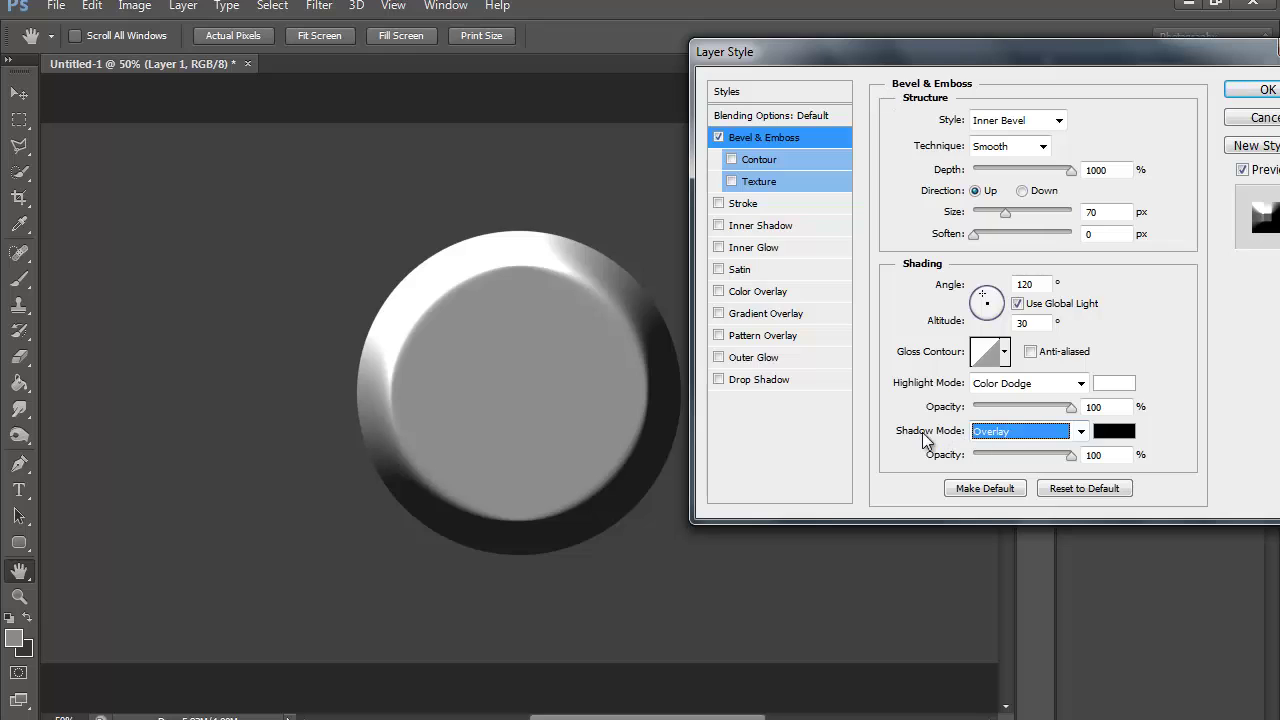
{"action": "left_click", "coordinate": [1007, 431]}
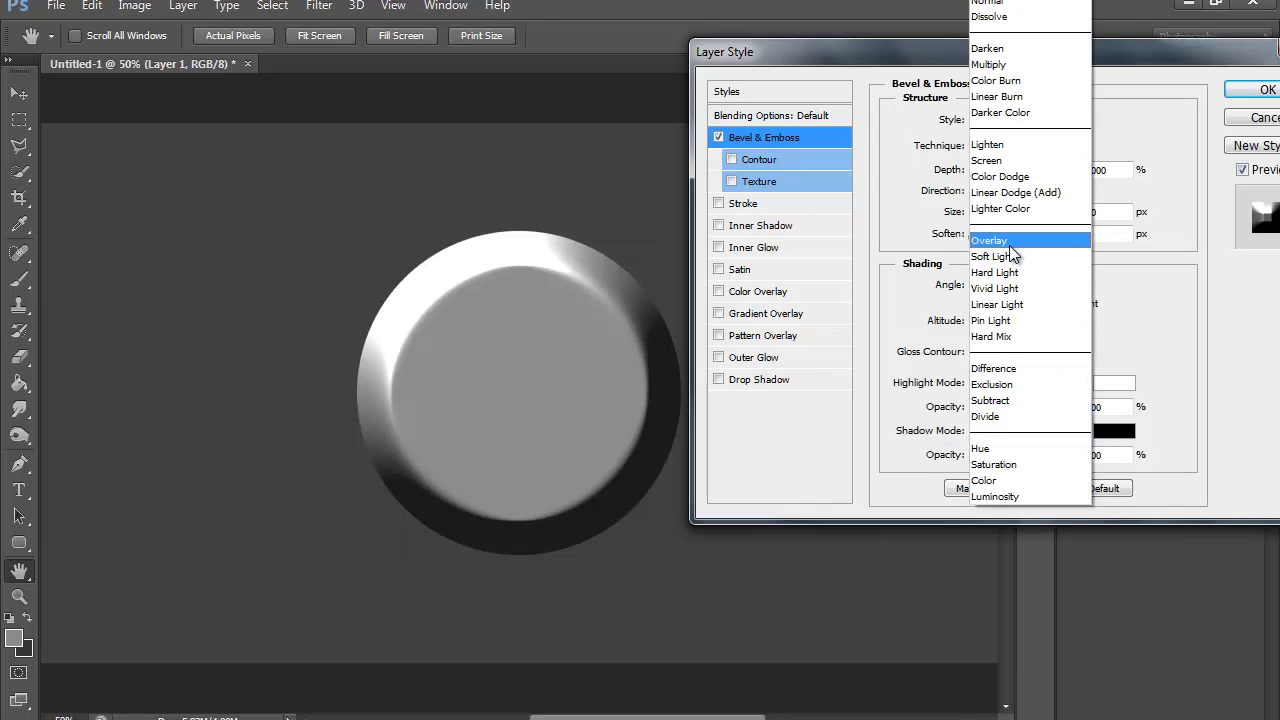
{"action": "left_click", "coordinate": [1016, 243]}
{"action": "key", "text": "Tab"}
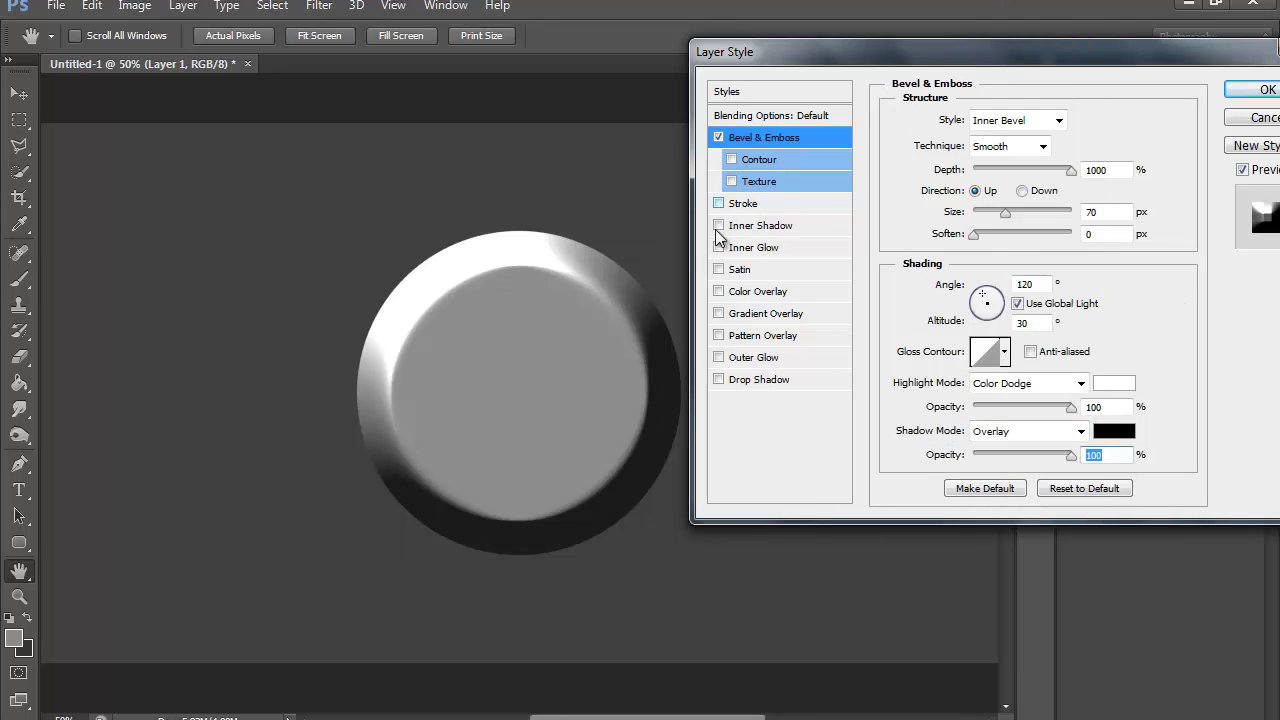
- Add a Drop Shadow with distance 13 px, spread 14% and size 43 px, and apply the layer style
{"action": "left_click", "coordinate": [765, 380]}
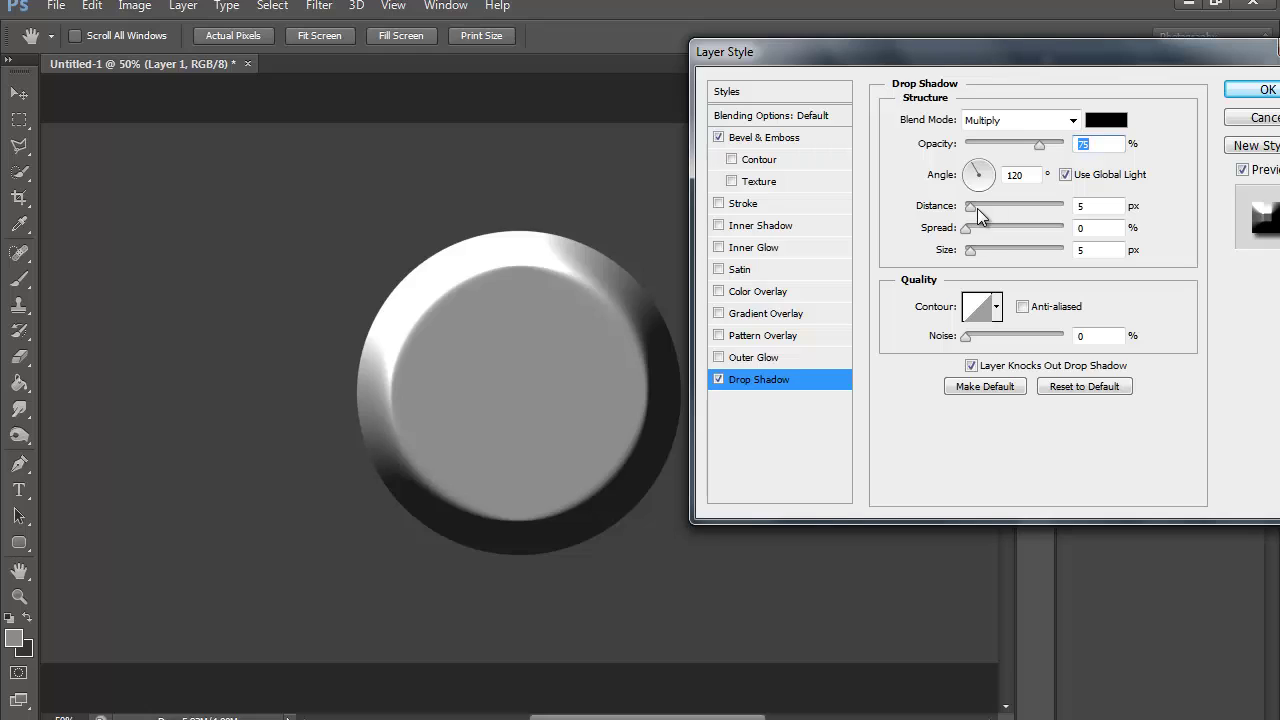
{"action": "left_click_drag", "start_coordinate": [977, 208], "coordinate": [985, 208]}
{"action": "left_click", "coordinate": [979, 229]}
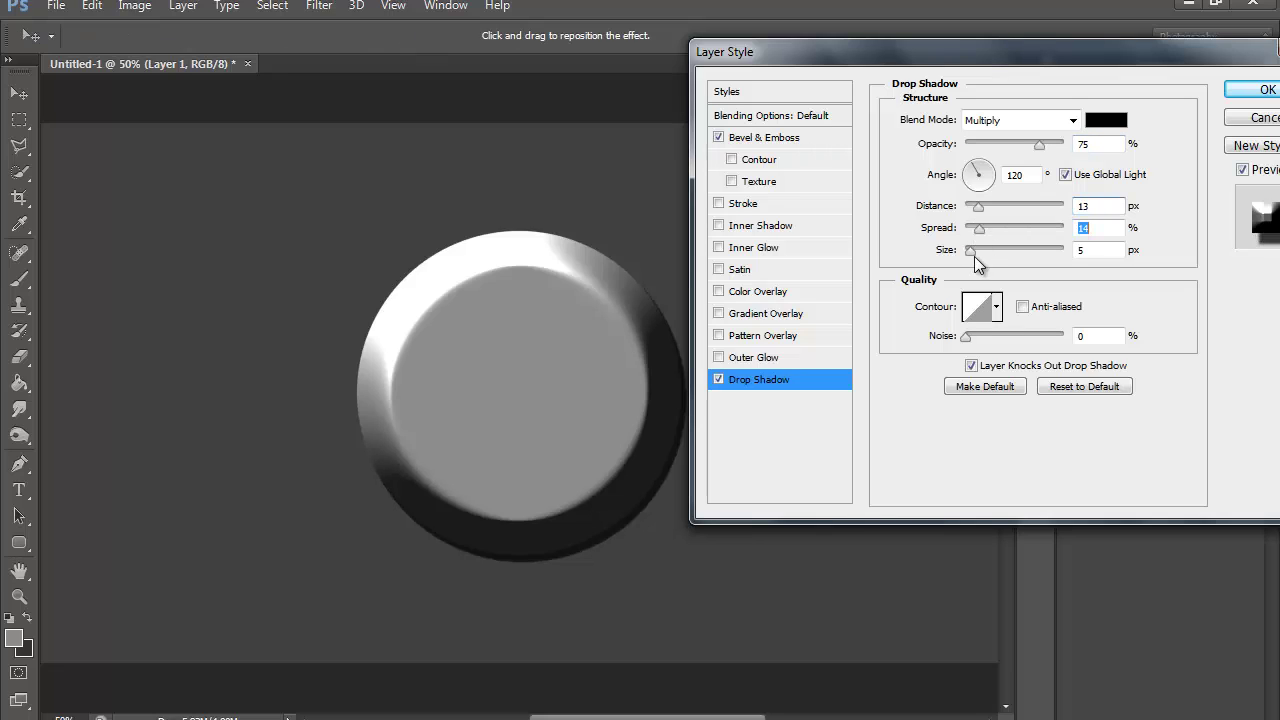
{"action": "left_click", "coordinate": [984, 257]}
{"action": "left_click_drag", "start_coordinate": [984, 257], "coordinate": [987, 258]}
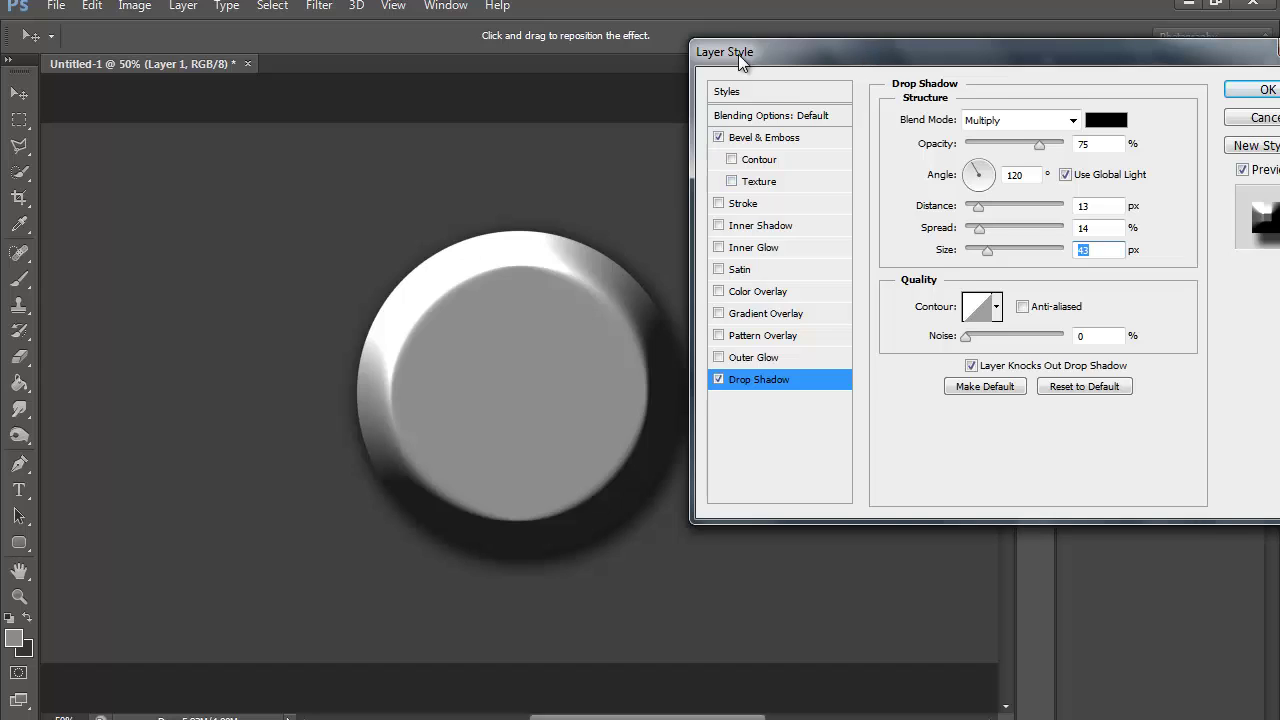
{"action": "left_click_drag", "start_coordinate": [865, 57], "coordinate": [738, 65]}
{"action": "key", "text": "Return"}
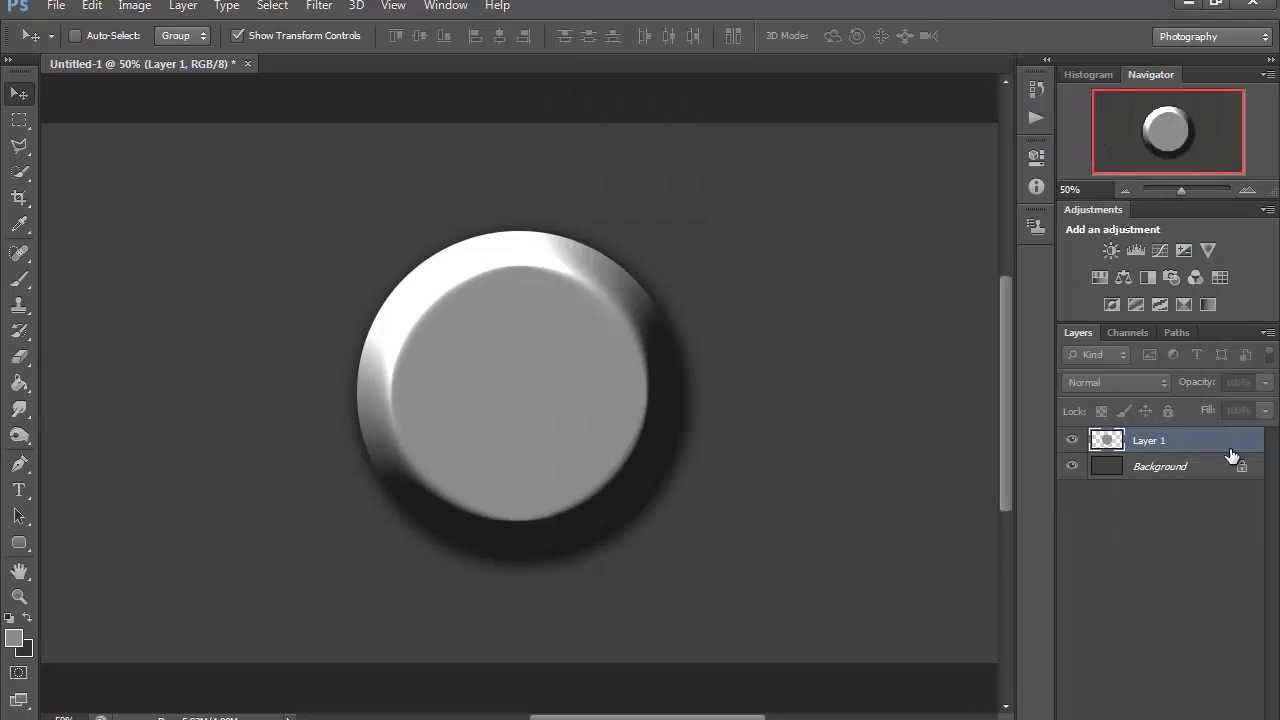
- Add a new empty layer above Layer 1 with its effects list collapsed, and set the Brush size to 500 px
{"action": "left_click", "coordinate": [1257, 440]}
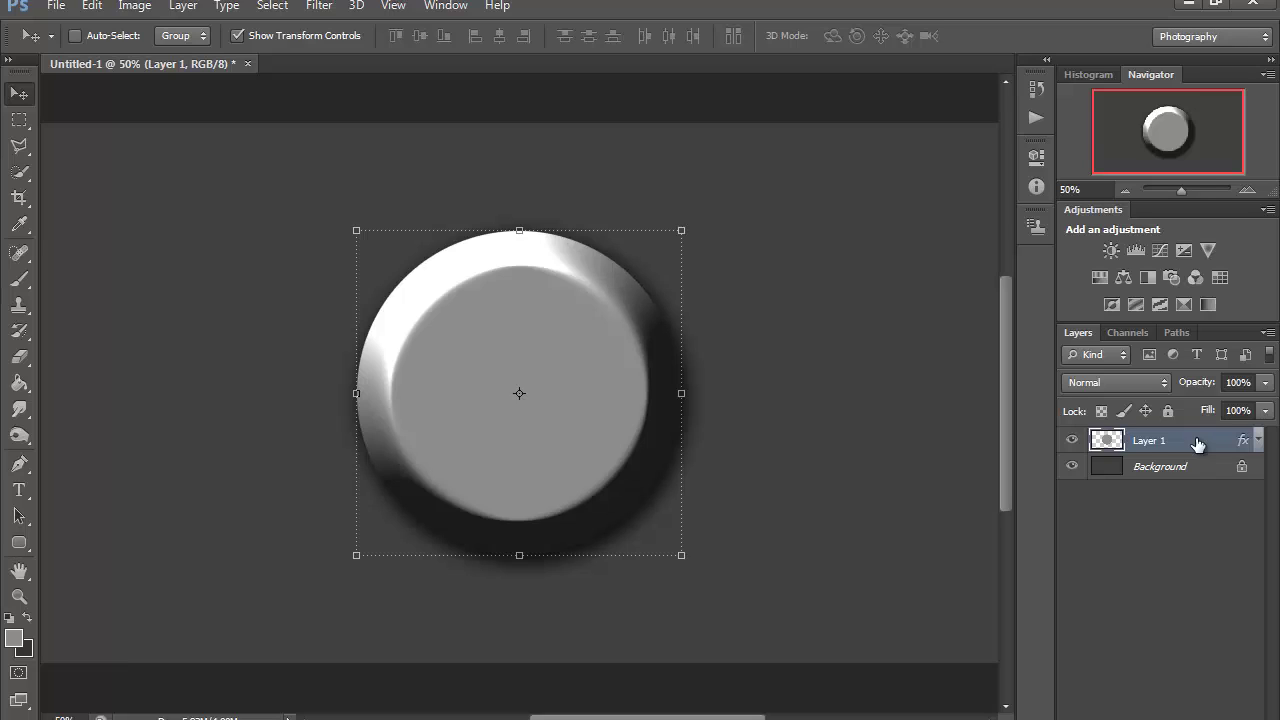
{"action": "key", "text": "ctrl+shift+alt+n"}
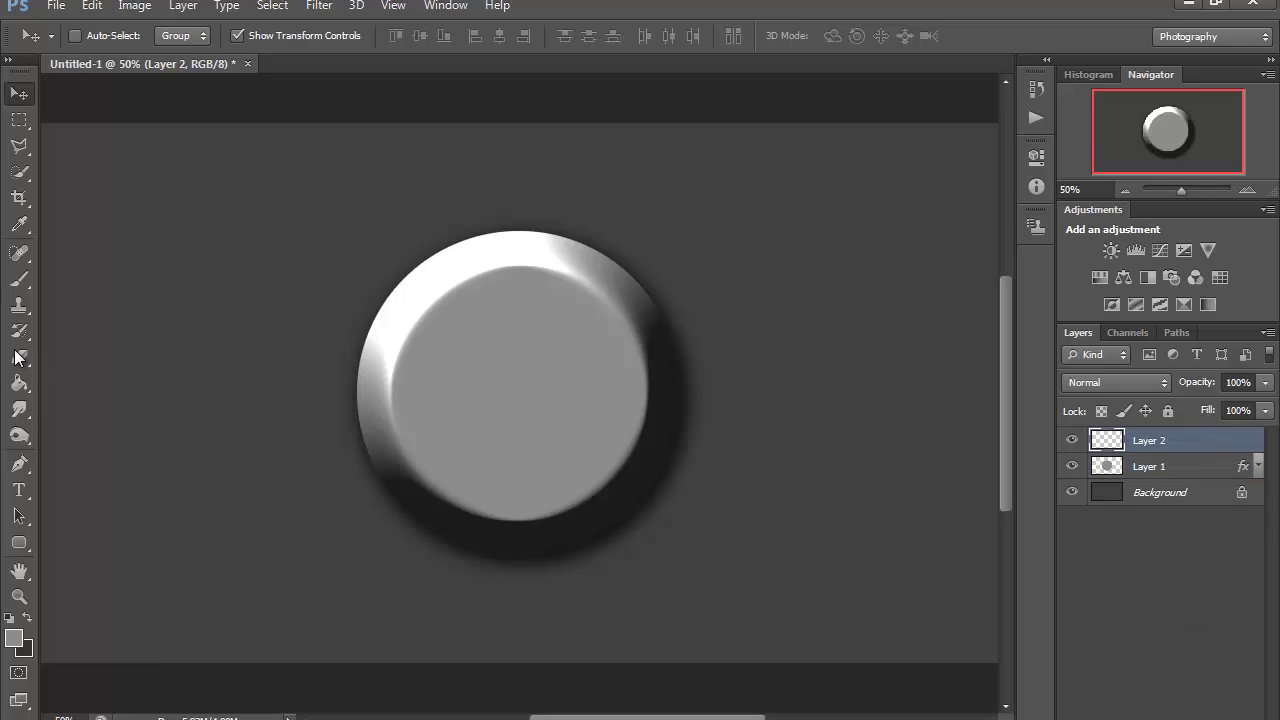
{"action": "left_click", "coordinate": [19, 280]}
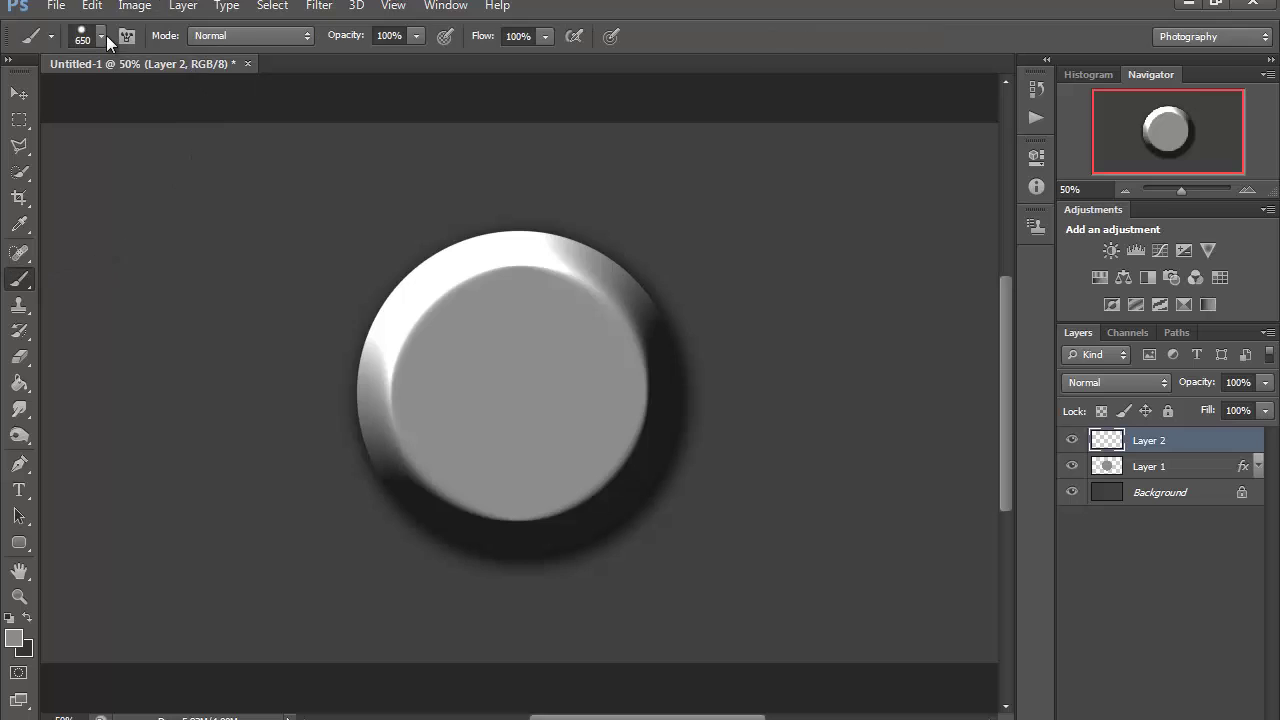
{"action": "left_click", "coordinate": [101, 36]}
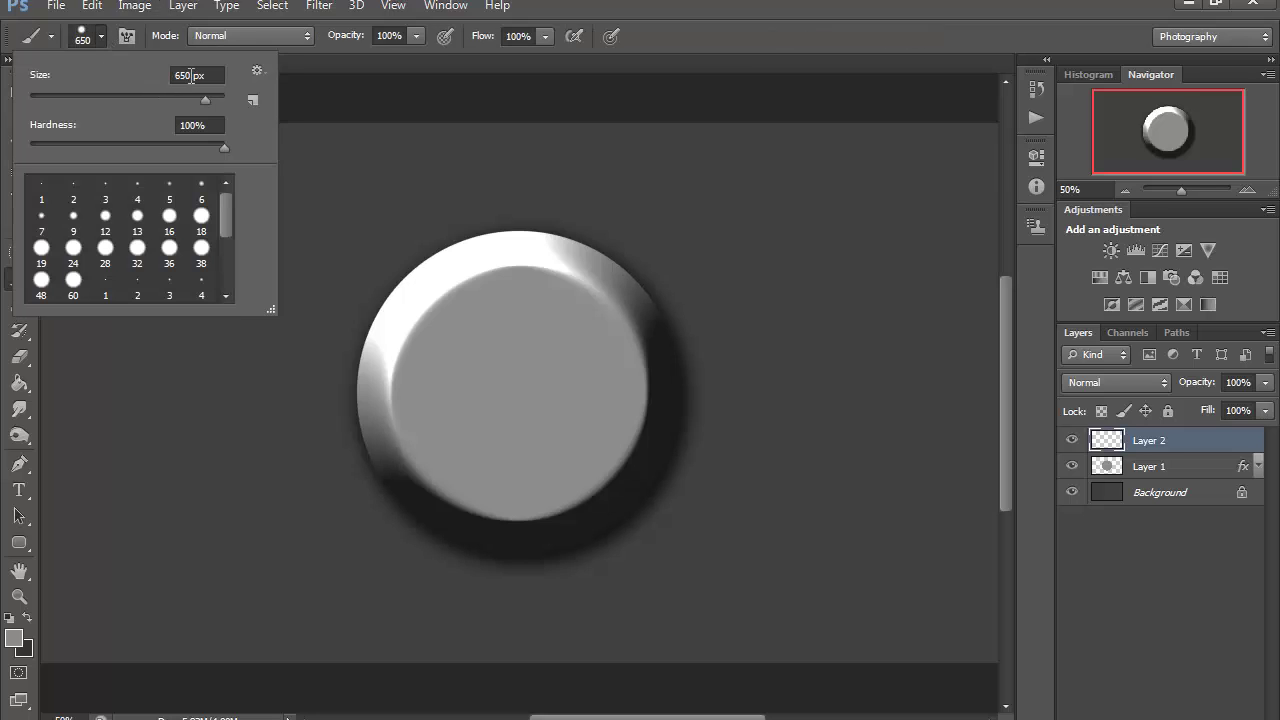
{"action": "left_click", "coordinate": [190, 75]}
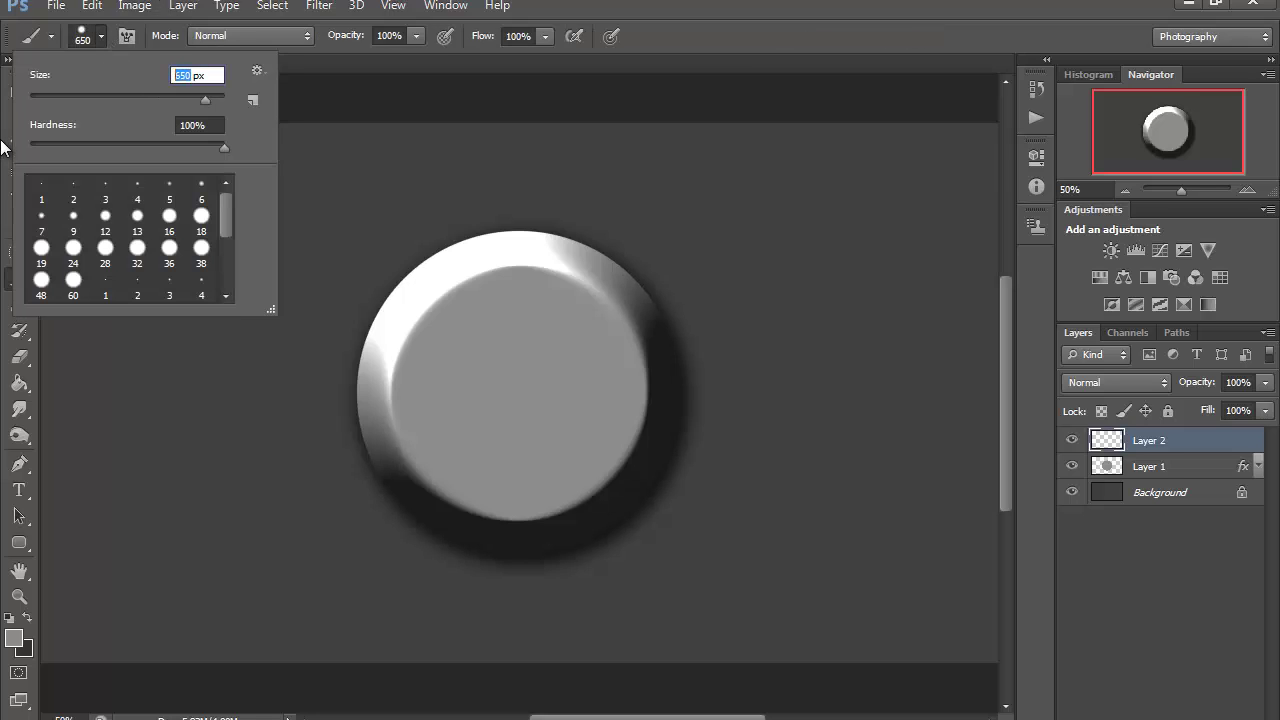
{"action": "type", "text": "500"}
{"action": "key", "text": "Return"}
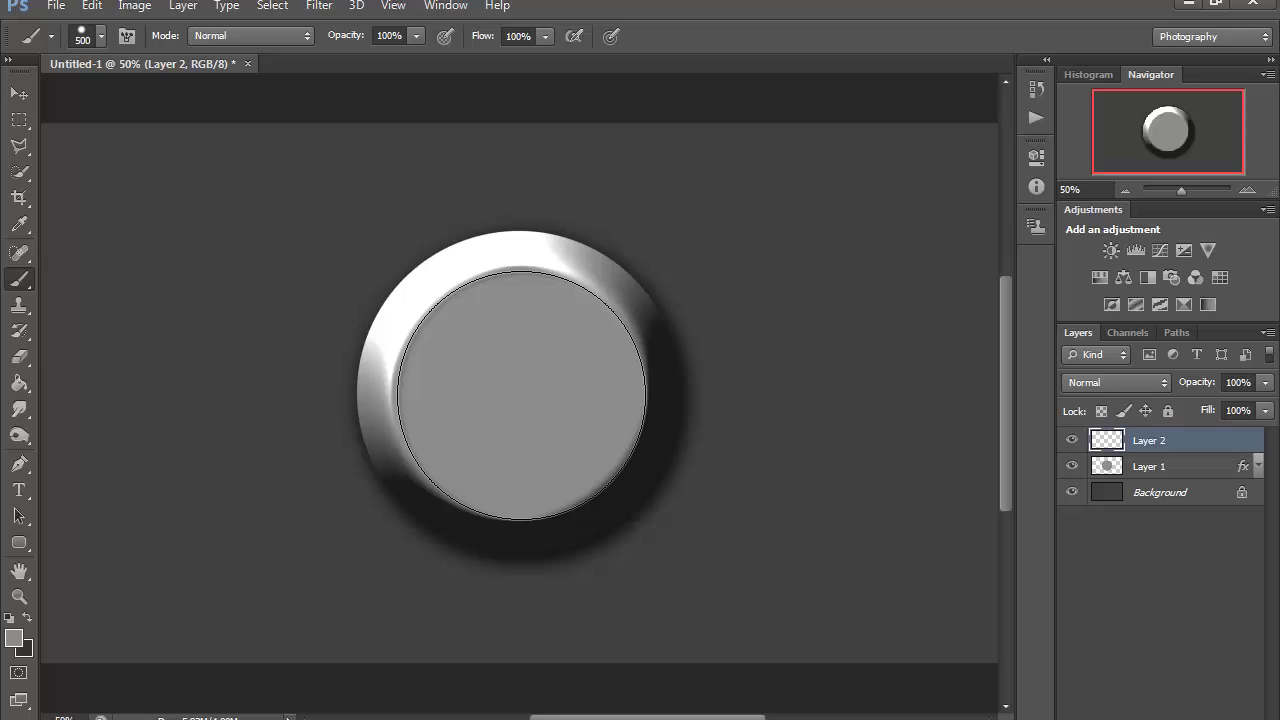
- Swap the foreground and background colours and stamp one dark grey 500 px brush circle inside the ring on the new layer
{"action": "left_click", "coordinate": [521, 393]}
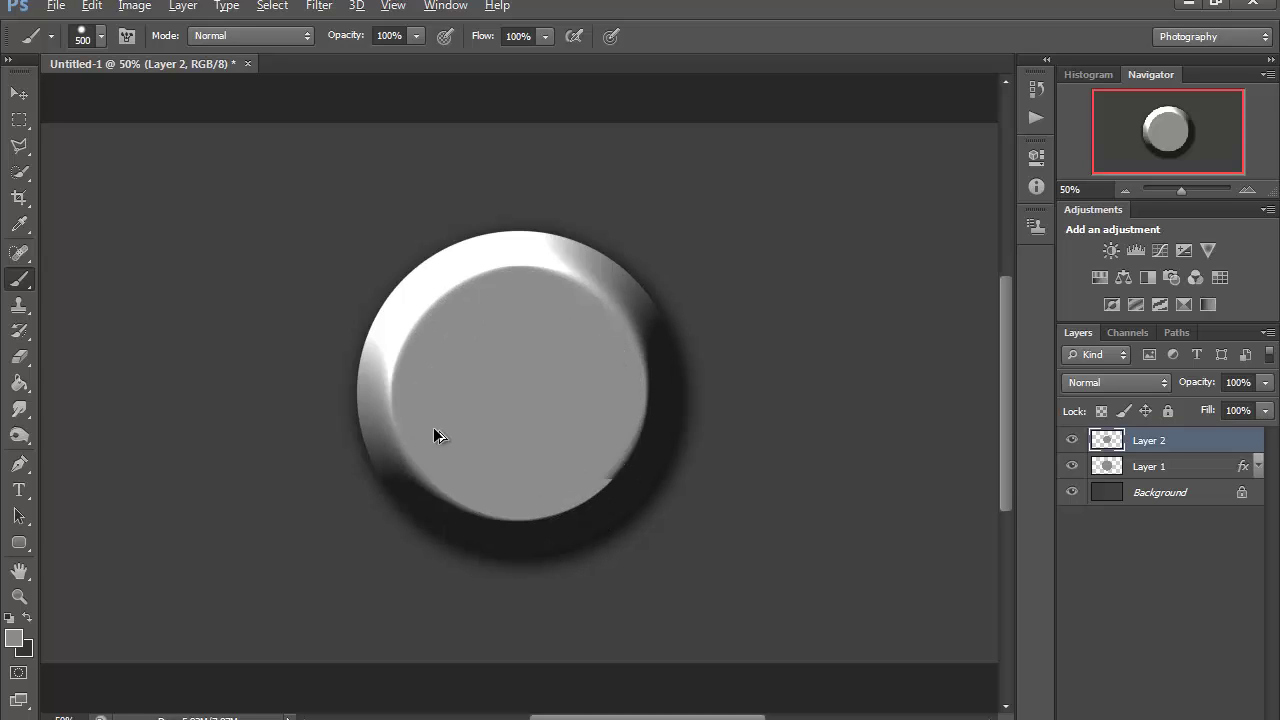
{"action": "left_click", "coordinate": [29, 619]}
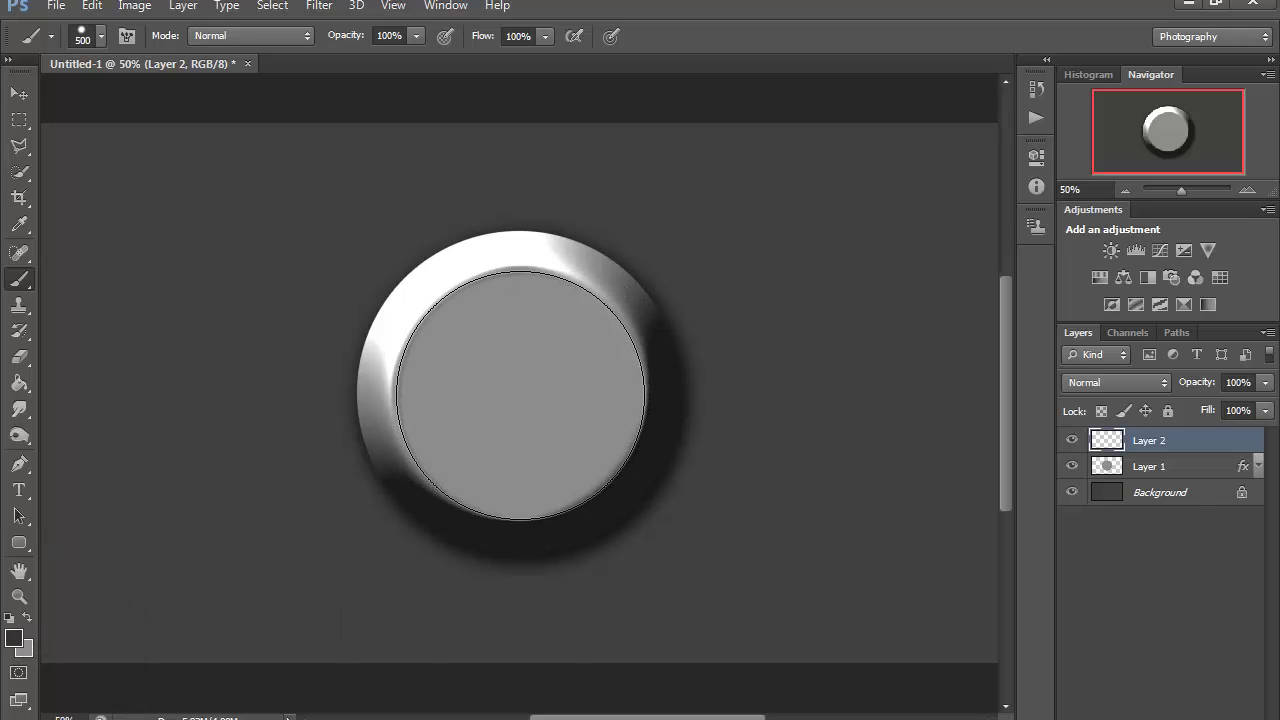
{"action": "left_click", "coordinate": [520, 396]}
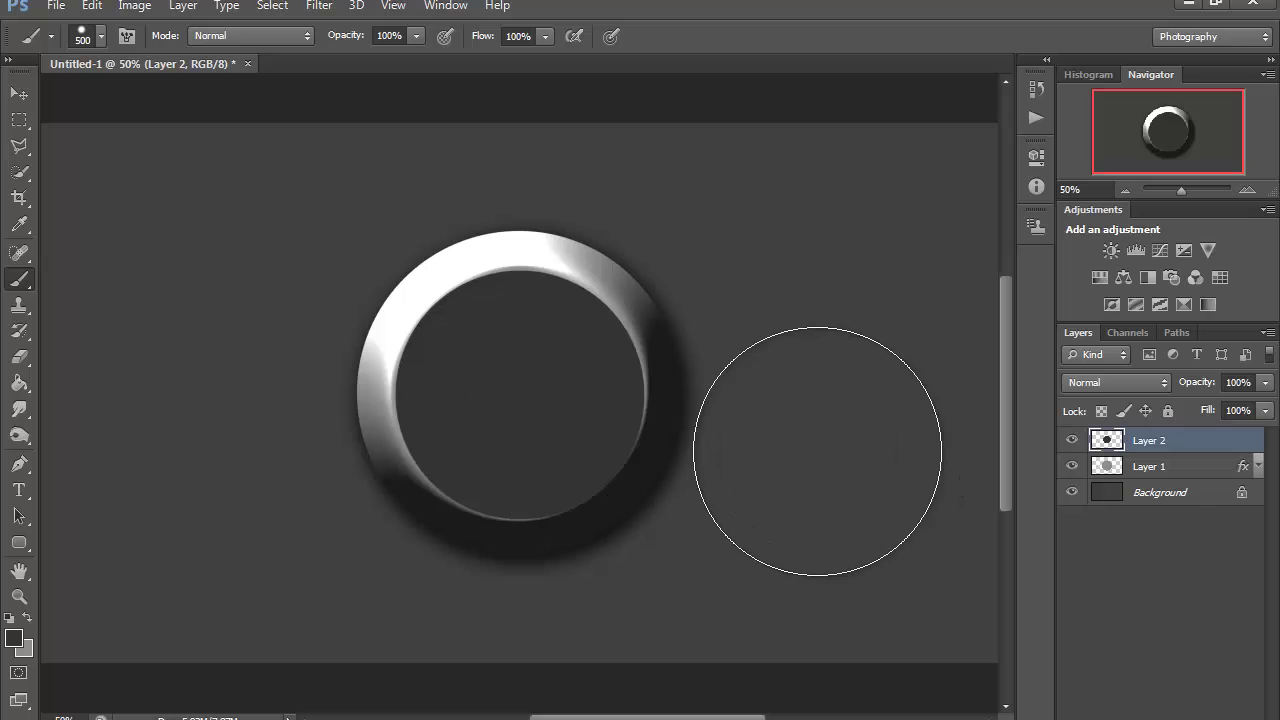
- Centre the dark circle horizontally and vertically on the whole canvas, and clear the selection
{"action": "left_click", "coordinate": [16, 94]}
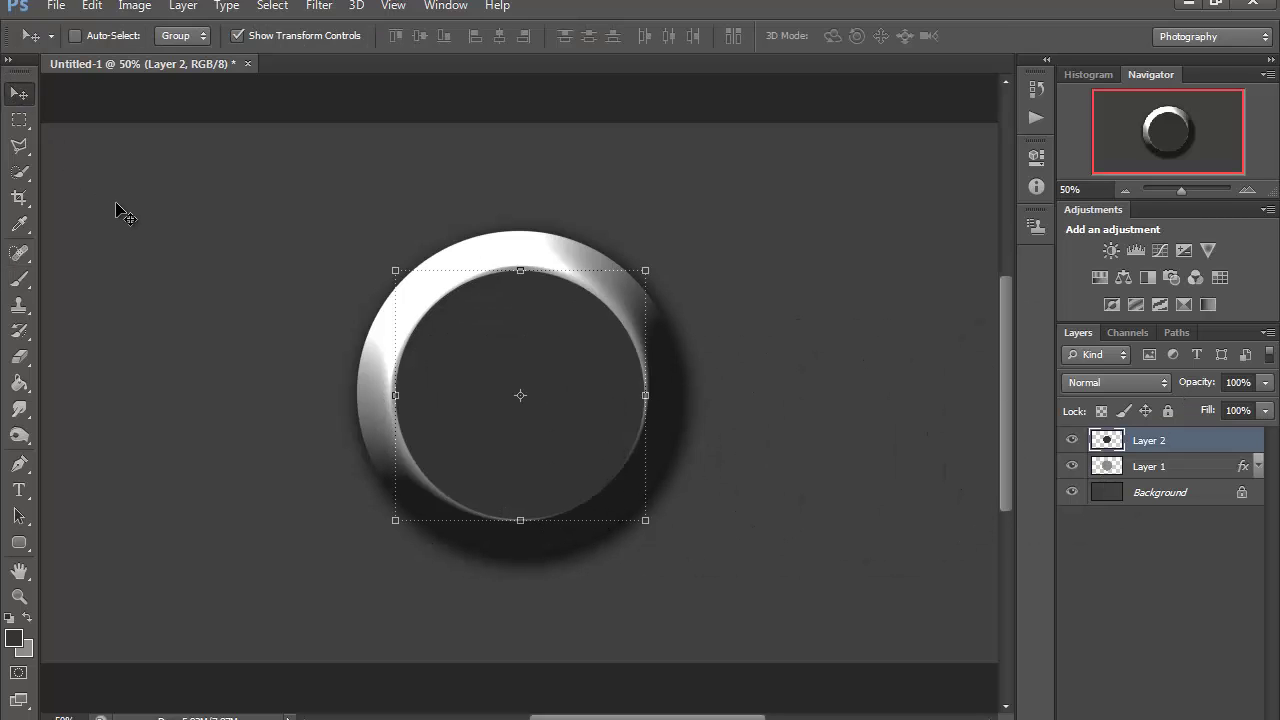
{"action": "key", "text": "ctrl+a"}
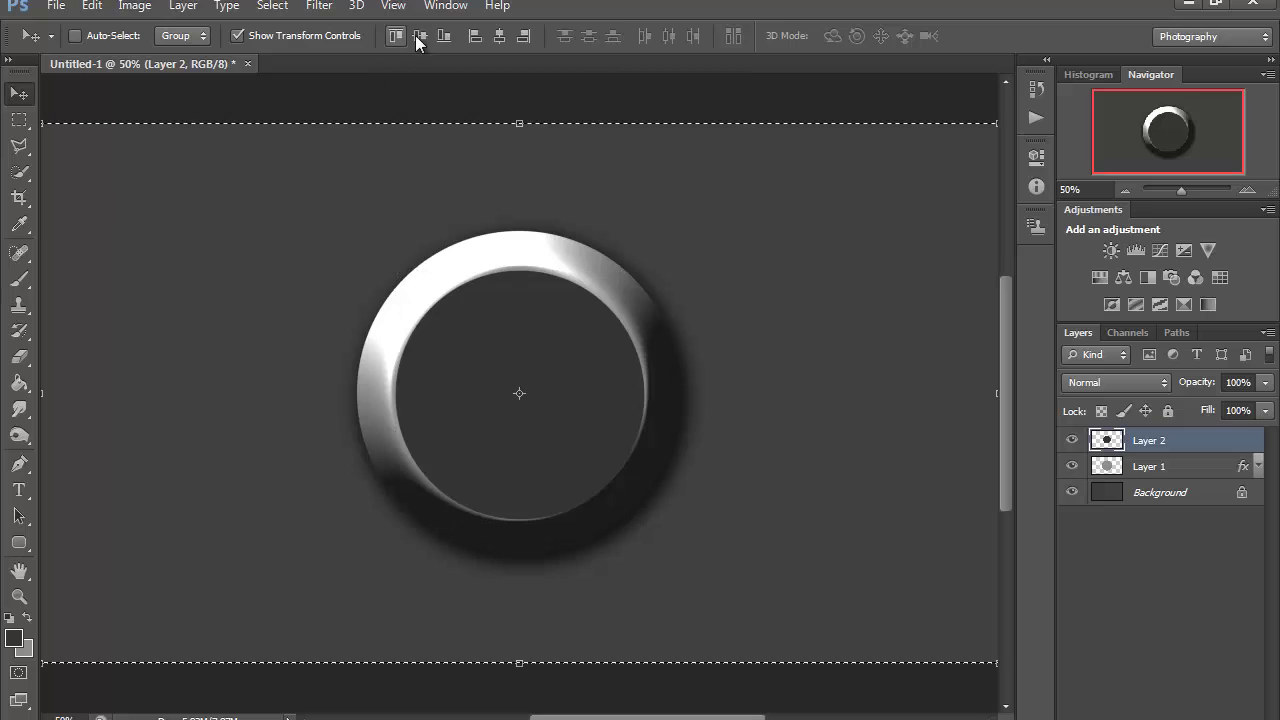
{"action": "left_click", "coordinate": [500, 37]}
{"action": "key", "text": "ctrl+d"}
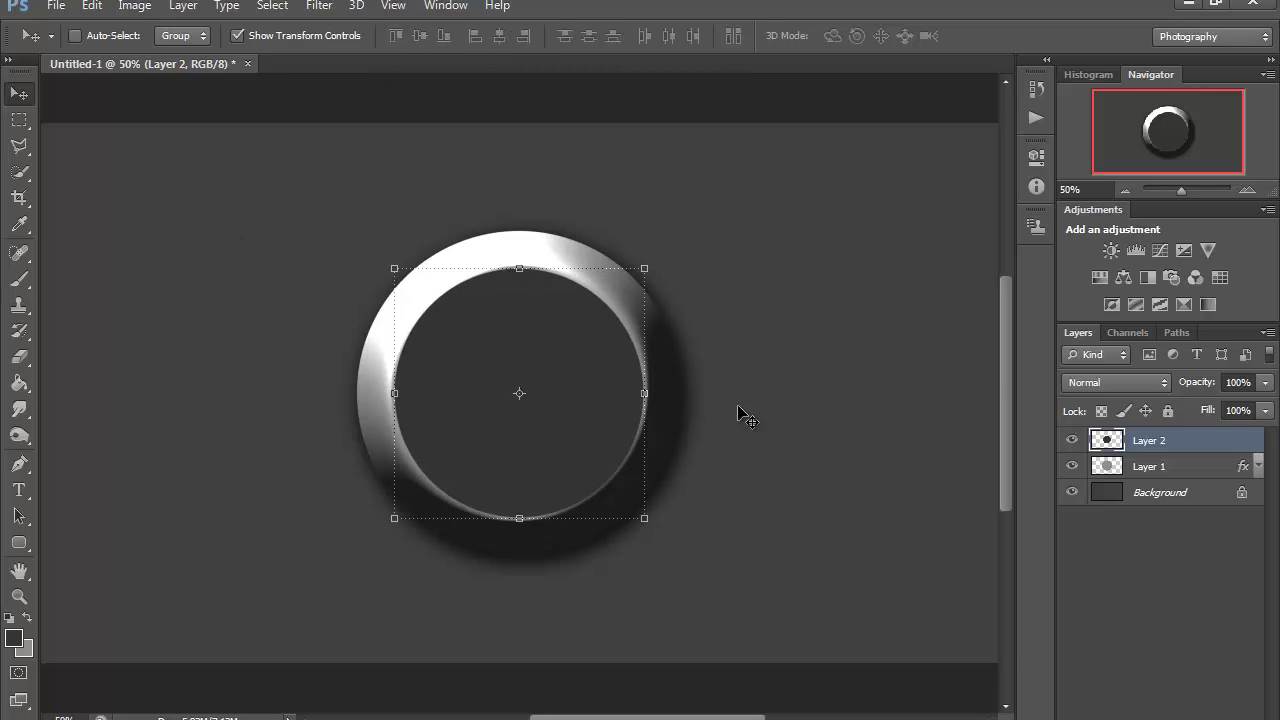
- Give the dark circle's layer an Inner Shadow with distance 15 px, choke 18% and size 51 px
{"action": "double_click", "coordinate": [1206, 441]}
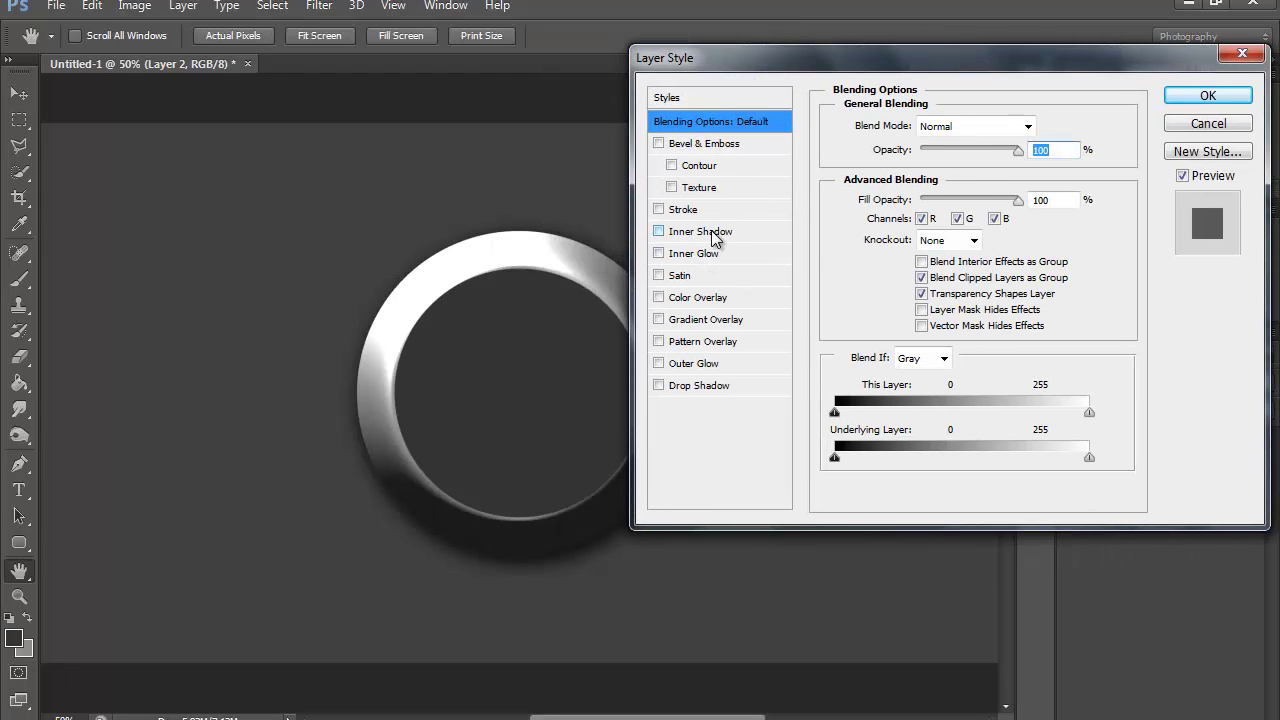
{"action": "left_click", "coordinate": [711, 231]}
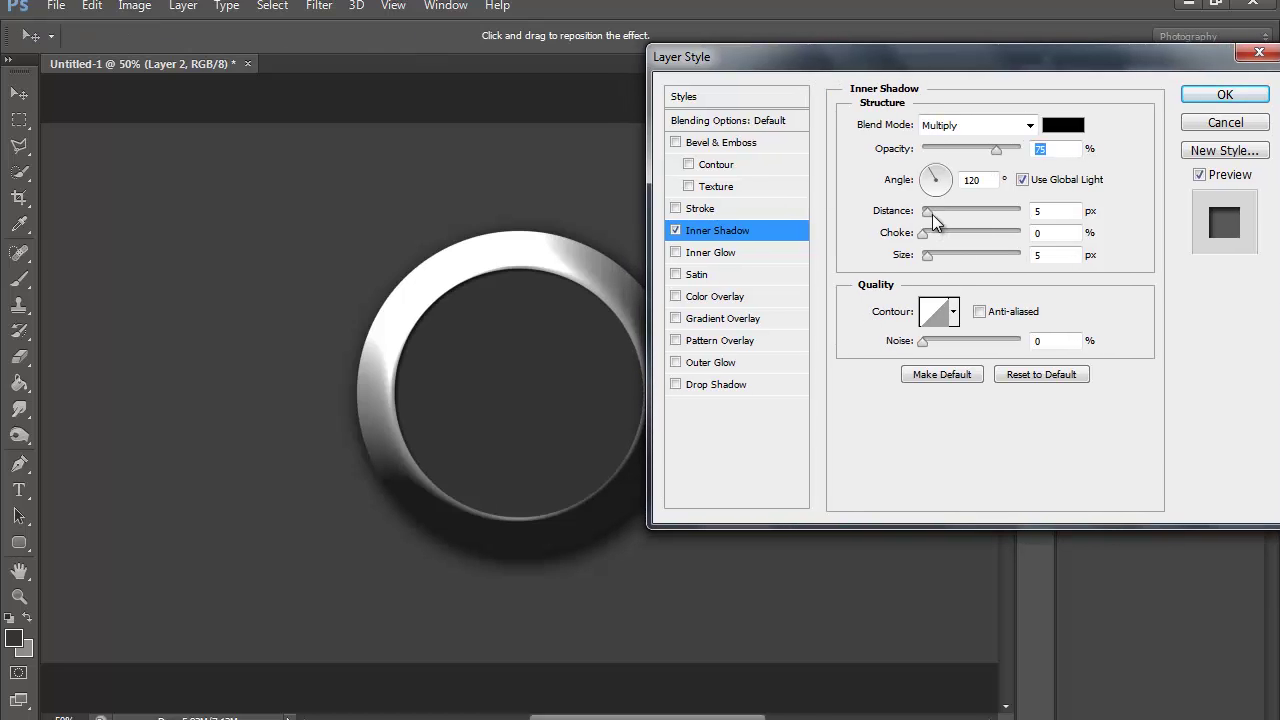
{"action": "left_click_drag", "start_coordinate": [932, 214], "coordinate": [948, 265]}
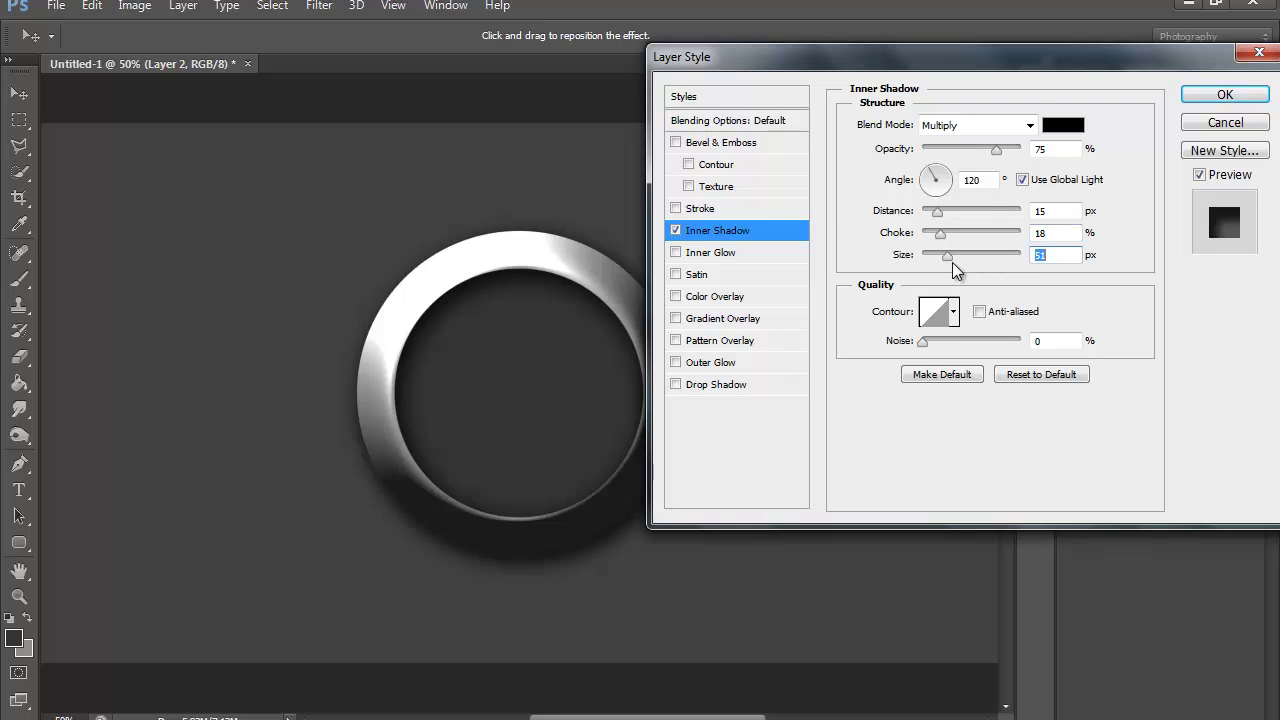
- Add an Inner Glow to the dark circle's layer with Normal blend mode and a black glow colour
{"action": "left_click", "coordinate": [760, 252]}
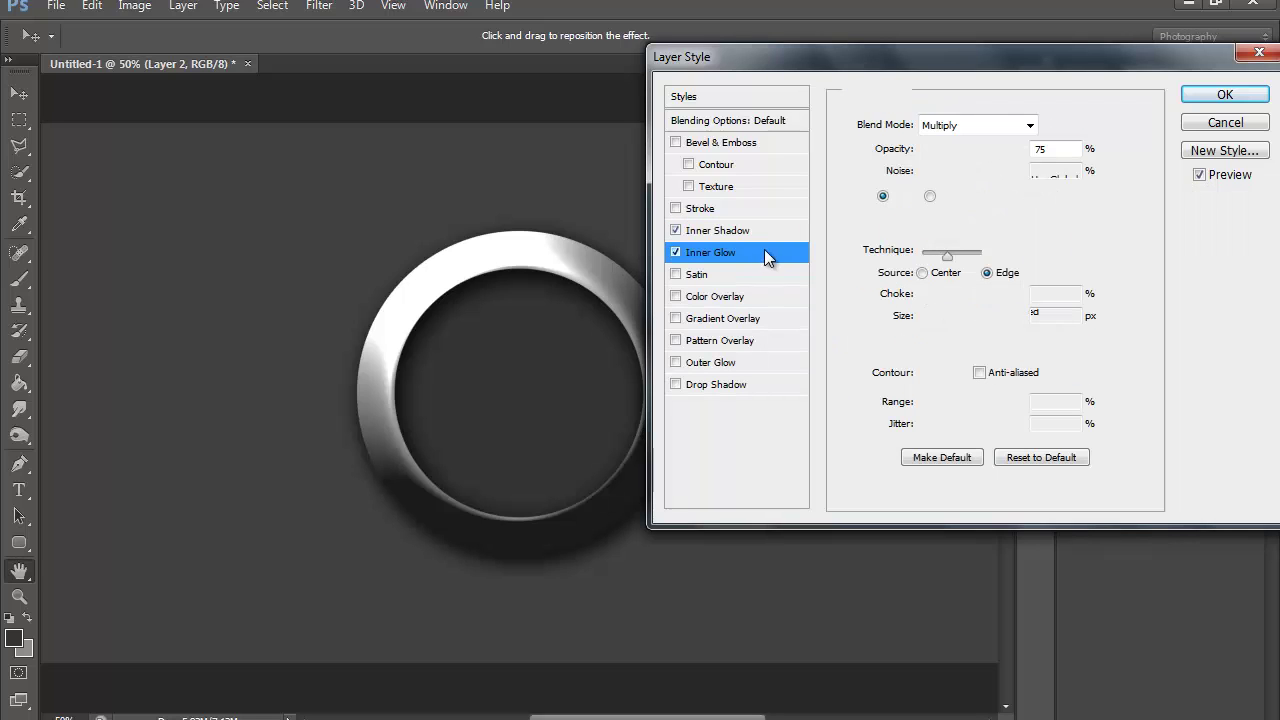
{"action": "left_click", "coordinate": [940, 125]}
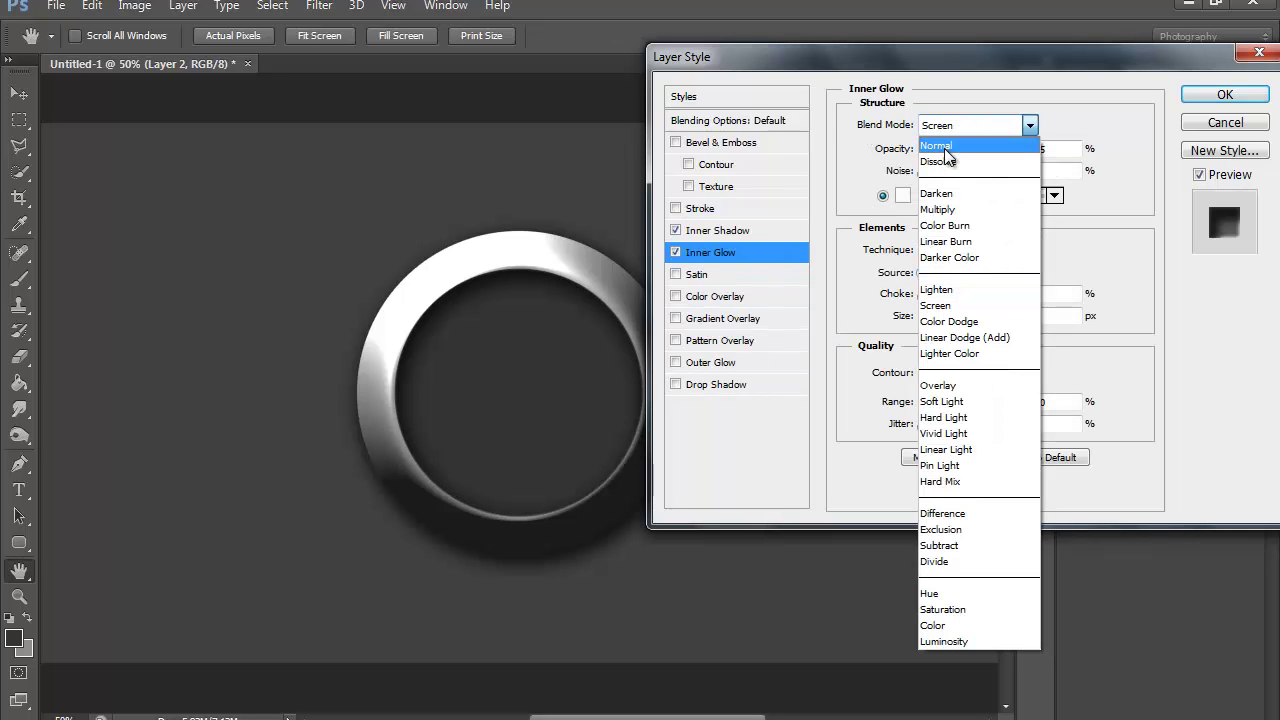
{"action": "left_click", "coordinate": [944, 151]}
{"action": "key", "text": "Tab"}
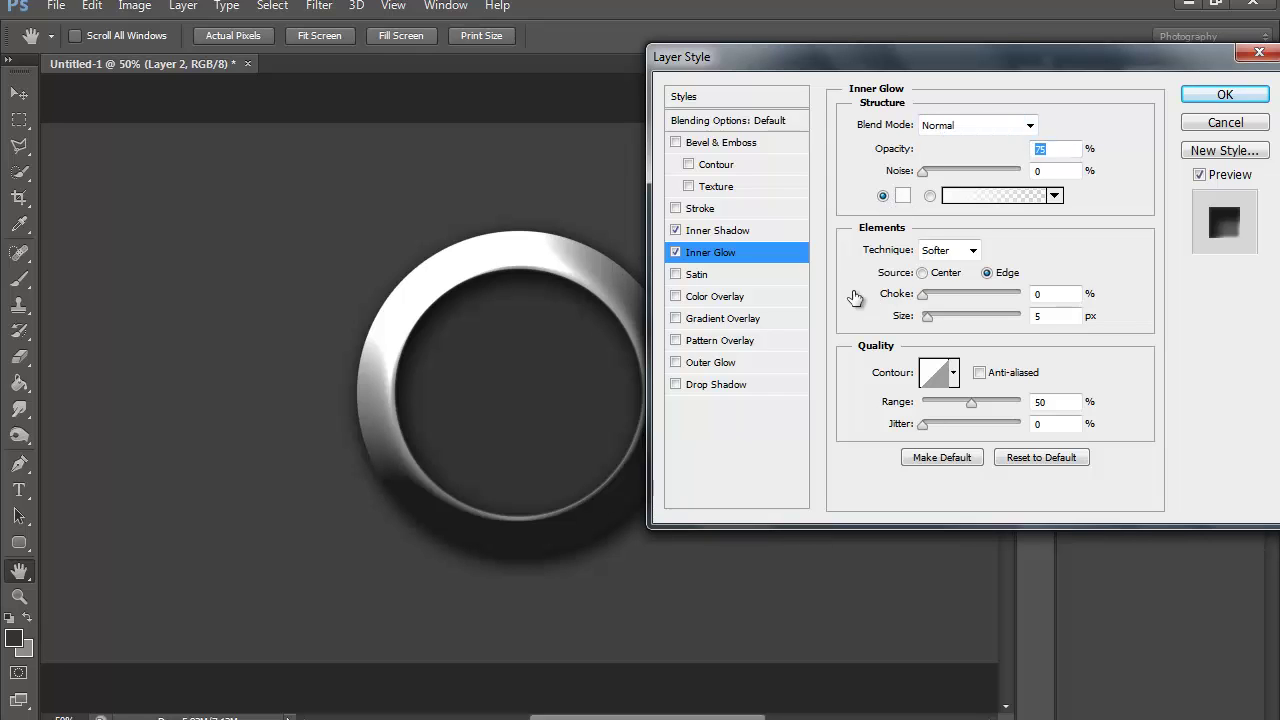
{"action": "left_click", "coordinate": [903, 196]}
{"action": "left_click", "coordinate": [857, 296]}
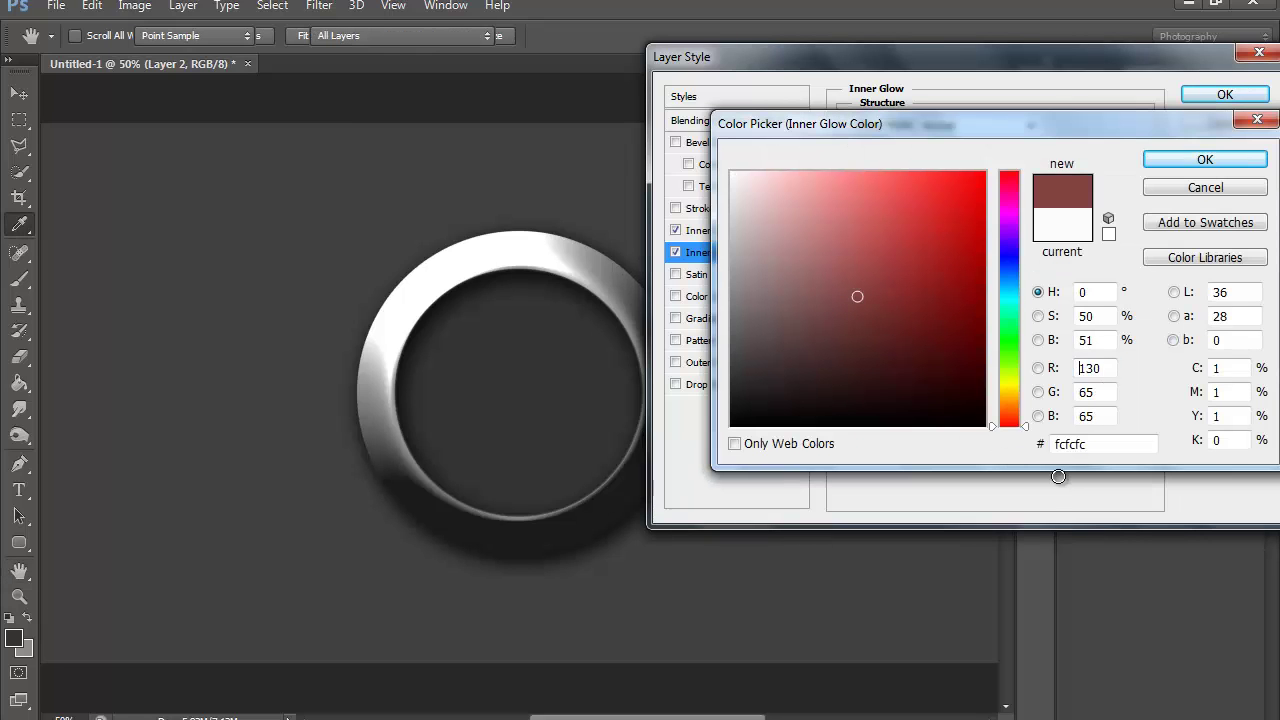
{"action": "left_click", "coordinate": [1058, 476]}
{"action": "left_click", "coordinate": [1205, 160]}
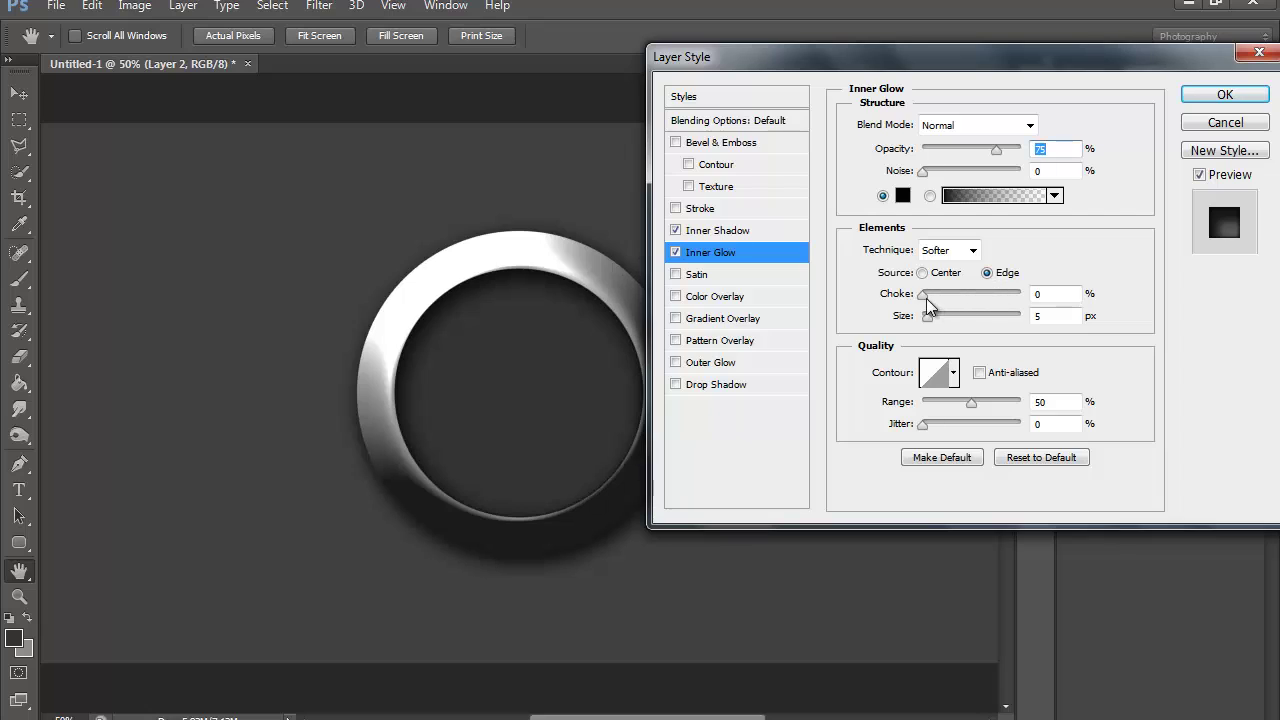
- Set the Inner Glow's choke to 13% and size to 40 px, apply the style, and collapse the layer's effects list
{"action": "left_click_drag", "start_coordinate": [925, 296], "coordinate": [935, 296]}
{"action": "left_click_drag", "start_coordinate": [940, 317], "coordinate": [945, 317]}
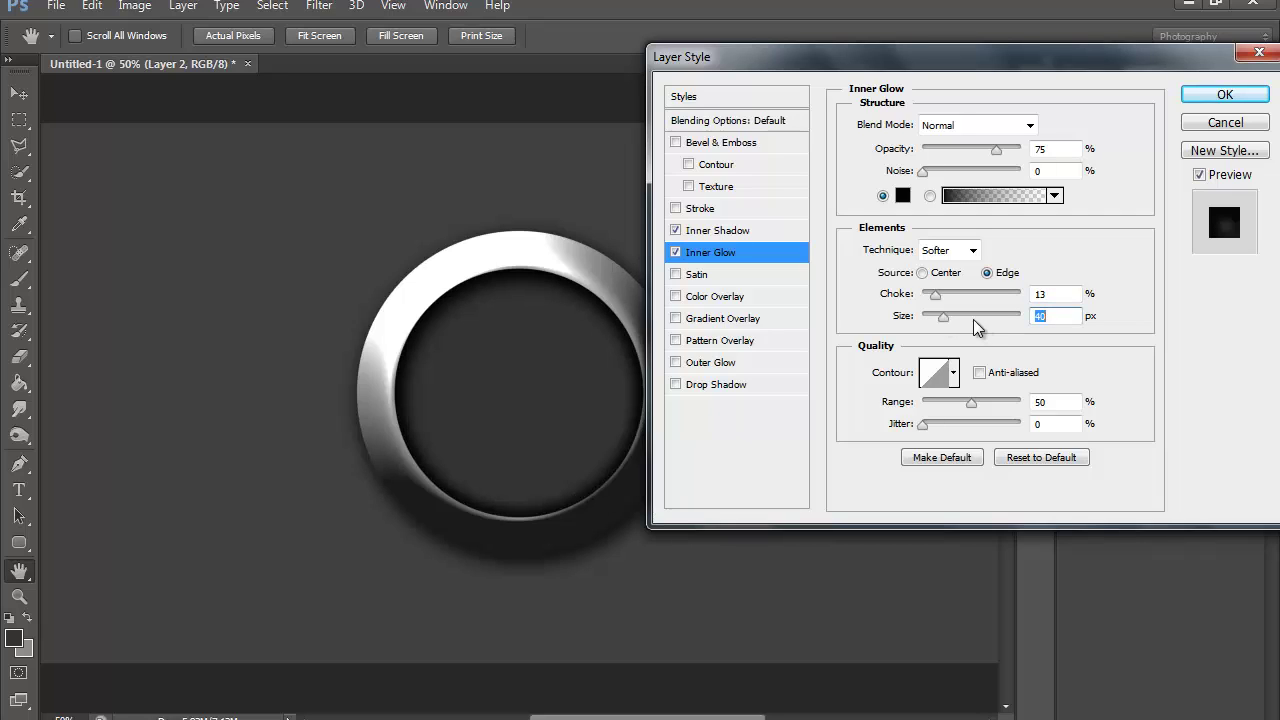
{"action": "left_click", "coordinate": [1224, 94]}
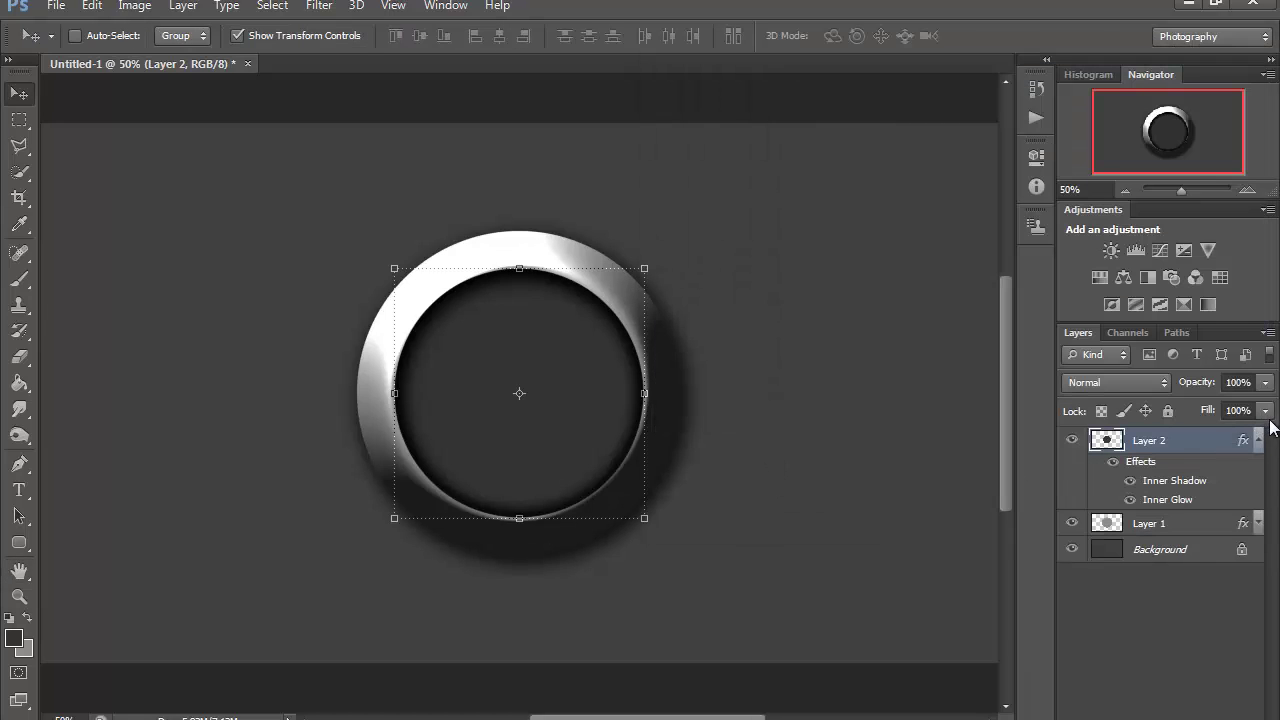
{"action": "left_click", "coordinate": [1259, 441]}
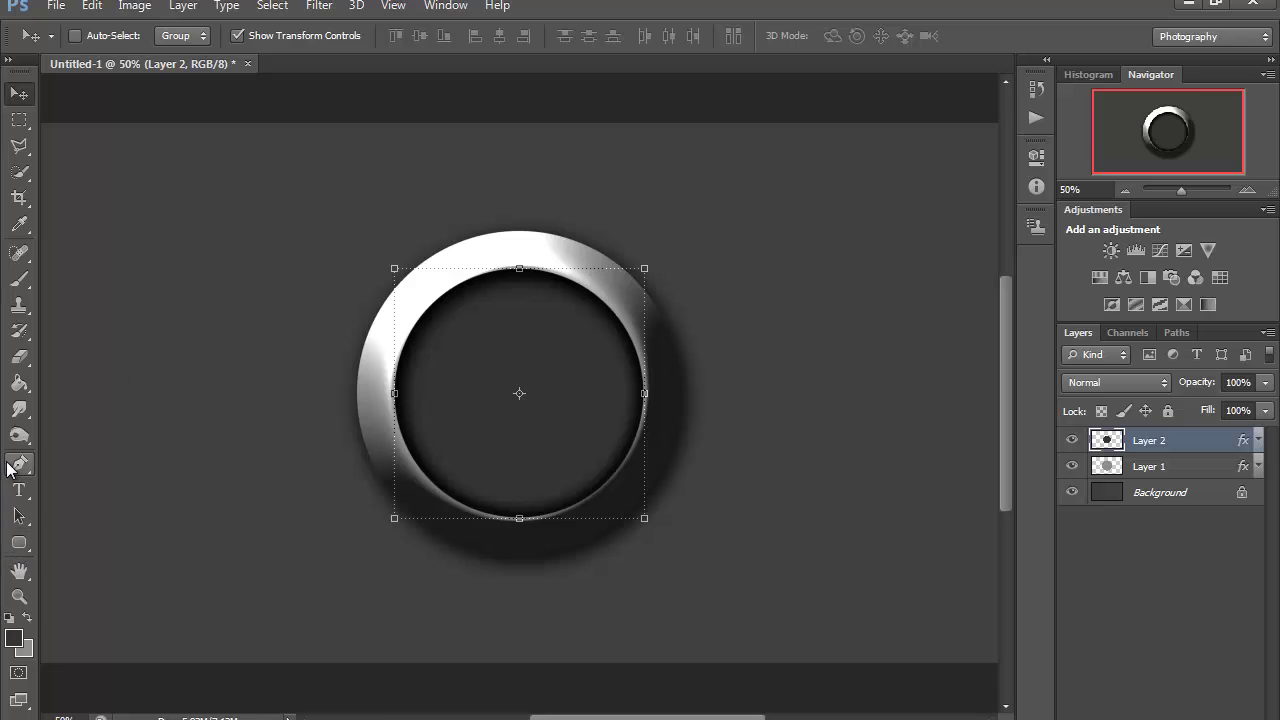
- Replace the Brush presets with the Square Brushes set and choose the 20 px square brush
{"action": "left_click", "coordinate": [19, 280]}
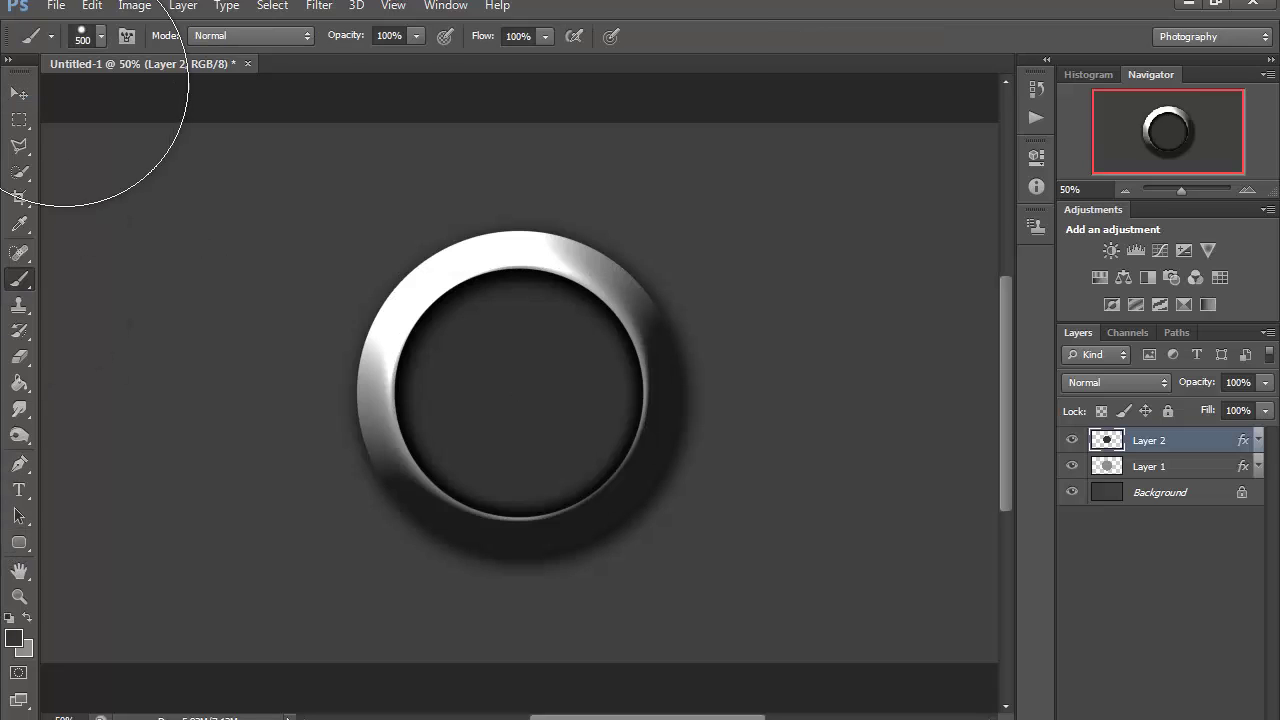
{"action": "left_click", "coordinate": [100, 36]}
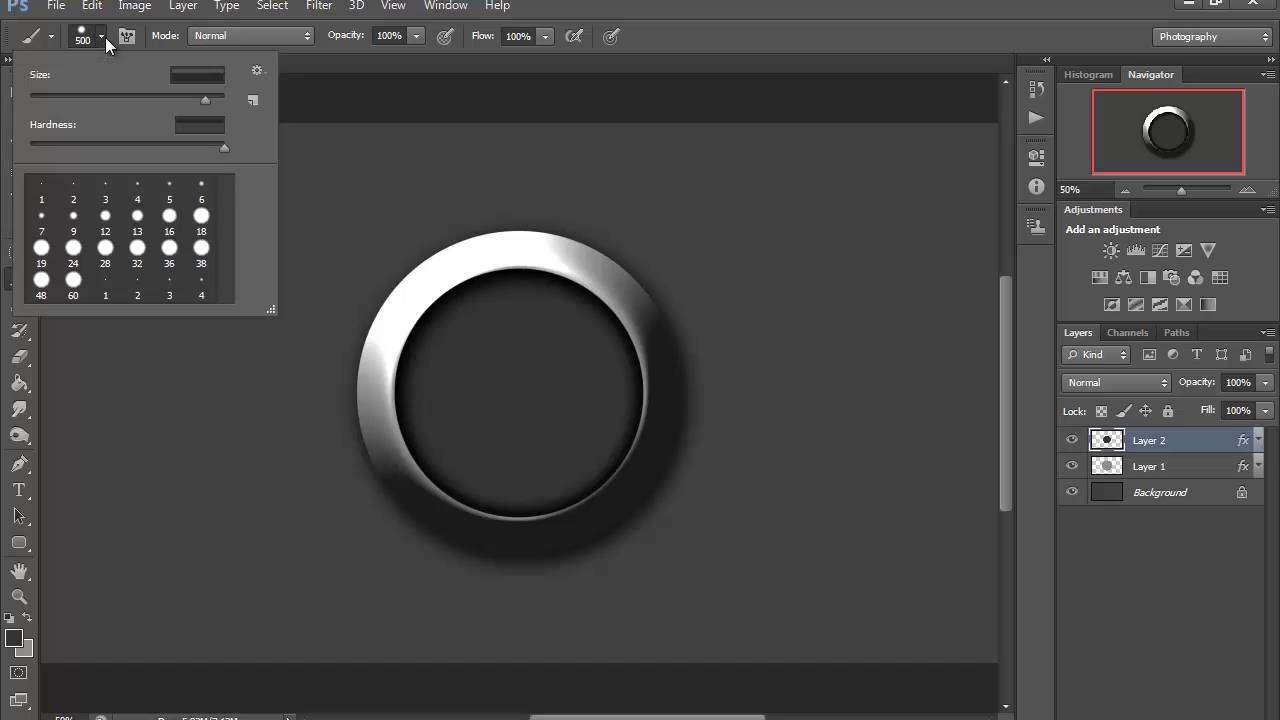
{"action": "left_click", "coordinate": [257, 73]}
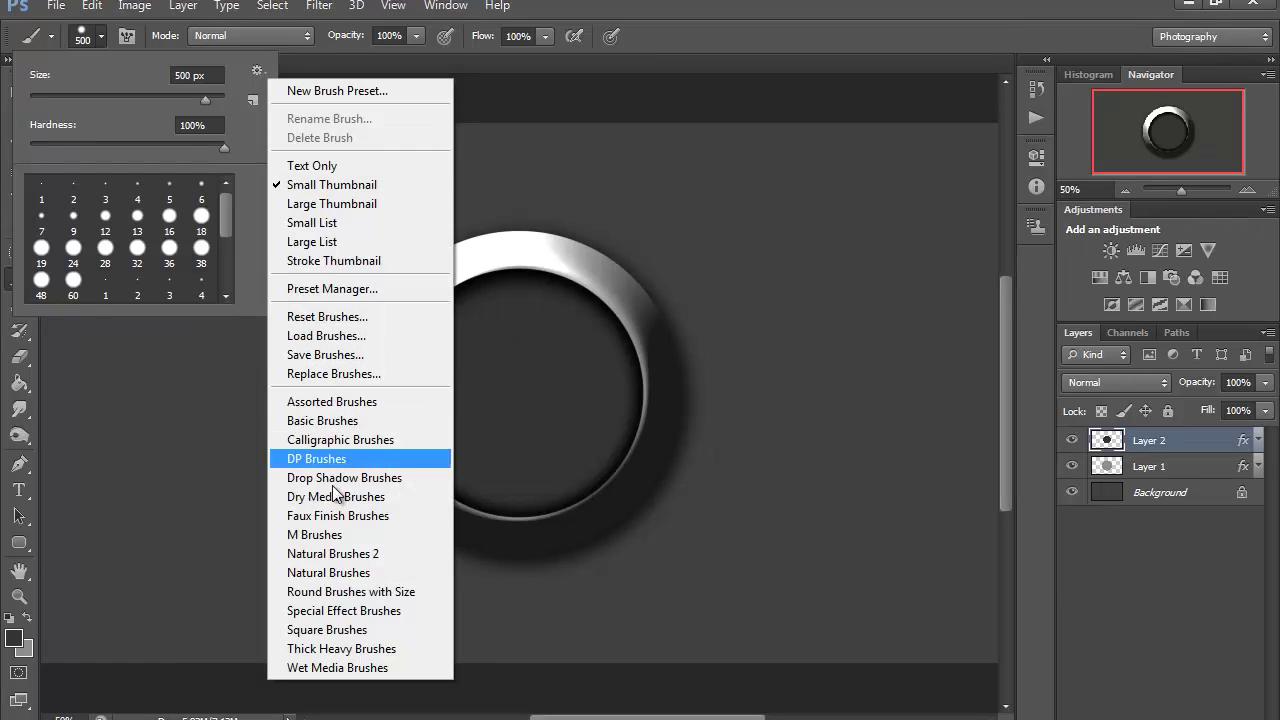
{"action": "left_click", "coordinate": [340, 630]}
{"action": "left_click", "coordinate": [545, 297]}
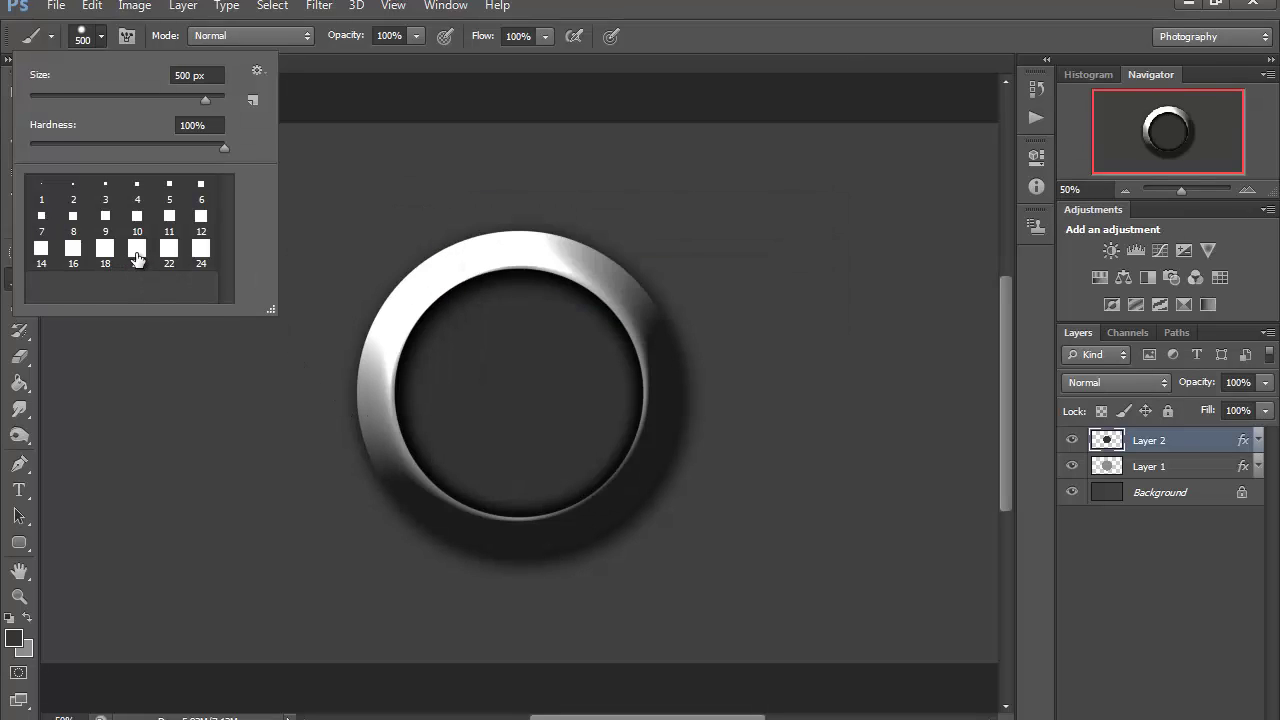
{"action": "left_click", "coordinate": [137, 258]}
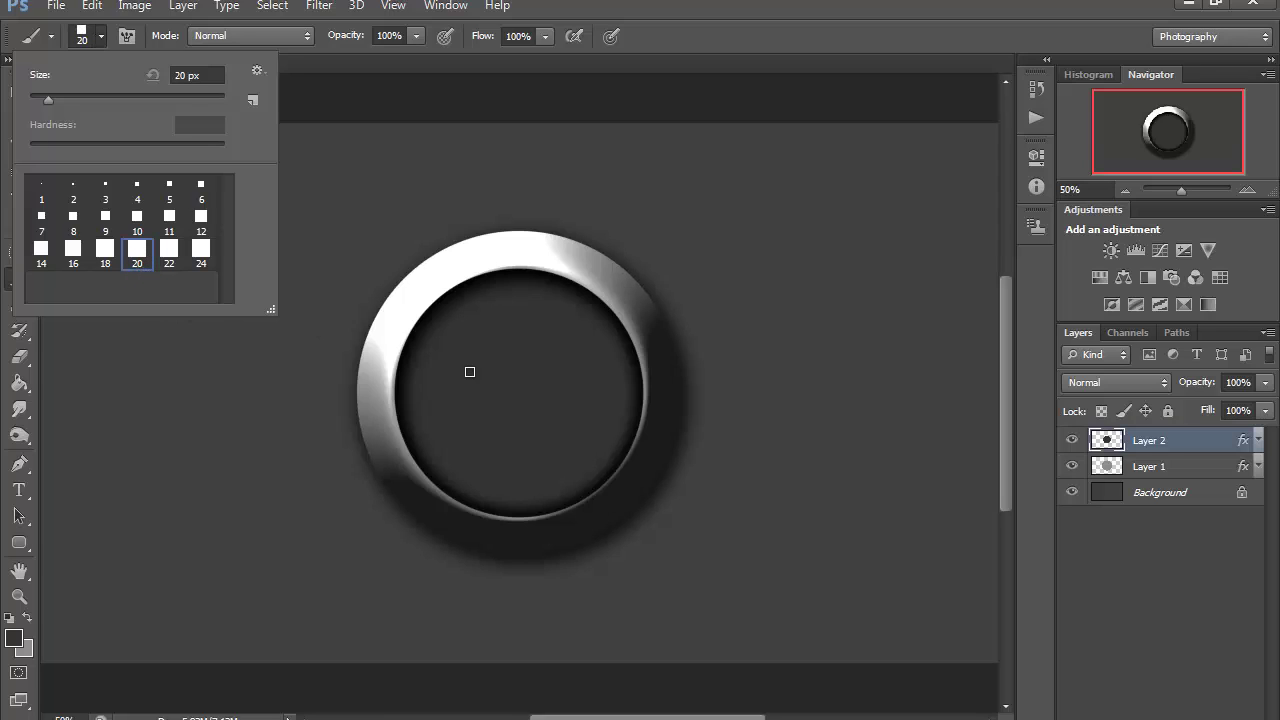
{"action": "left_click", "coordinate": [646, 3]}
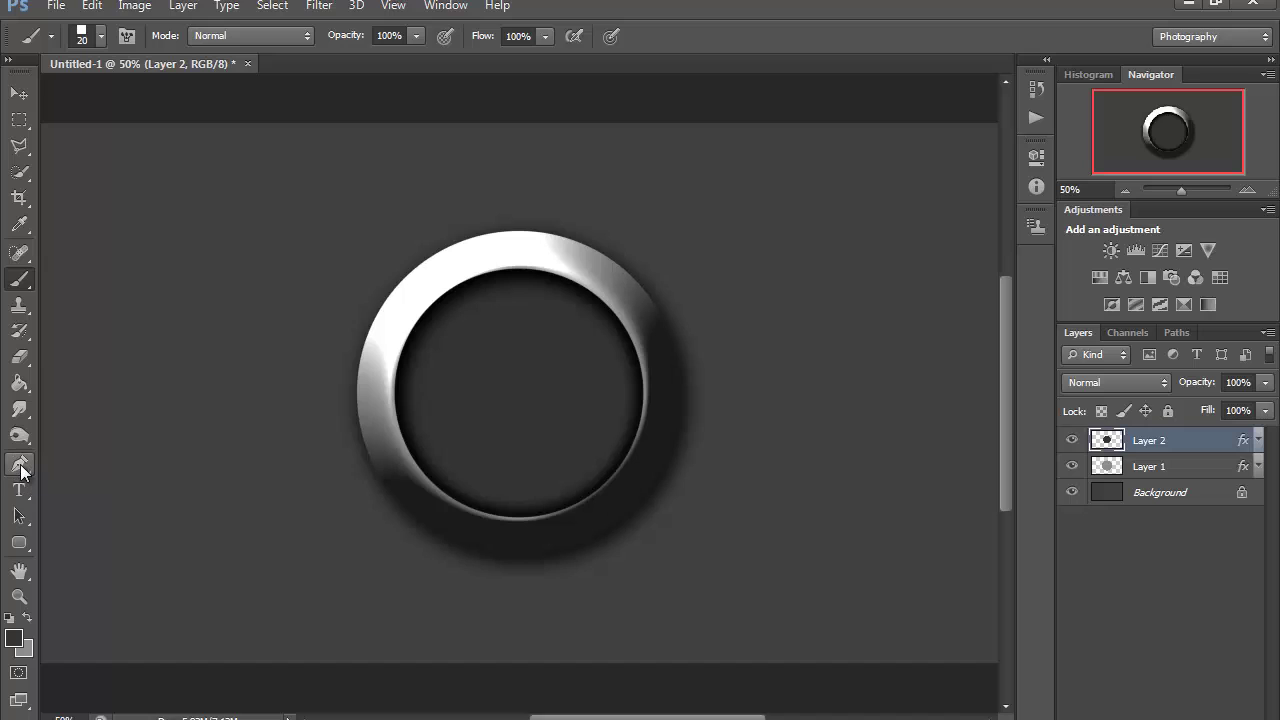
- Add a new layer above Layer 2 and draw a short horizontal Pen path inward from the dark circle's right edge
{"action": "left_click", "coordinate": [20, 466]}
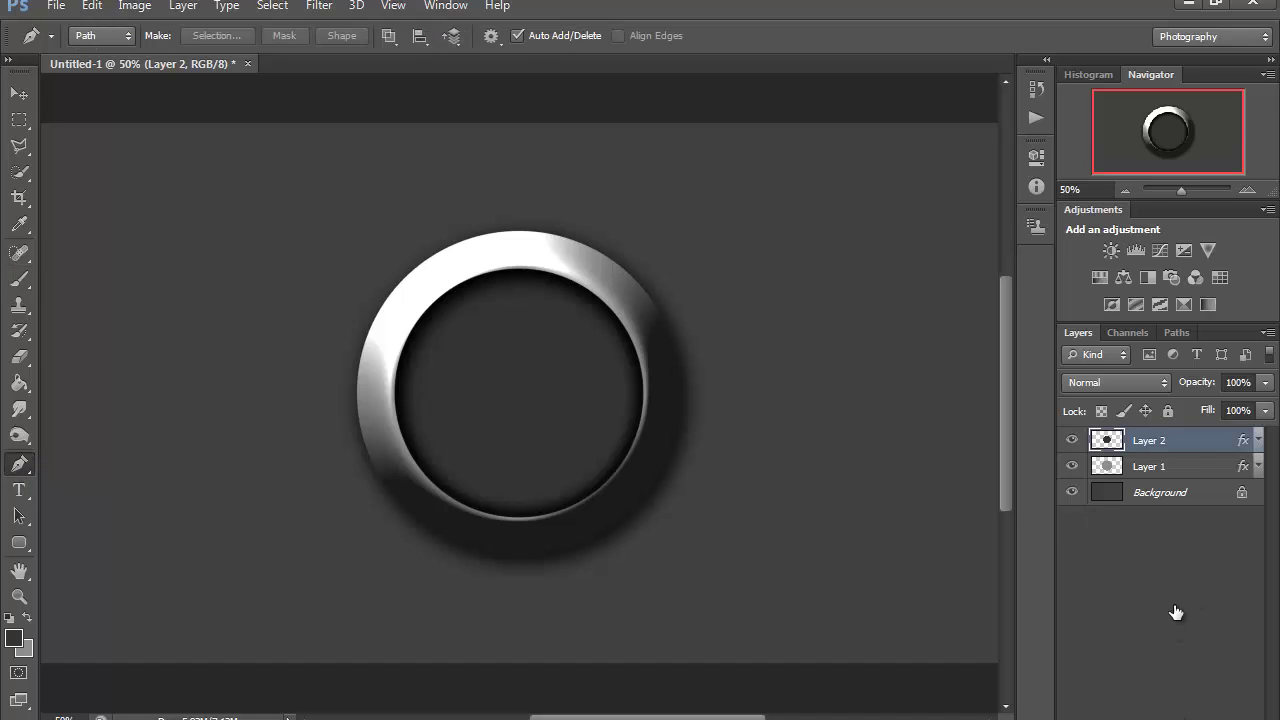
{"action": "key", "text": "ctrl+shift+alt+n"}
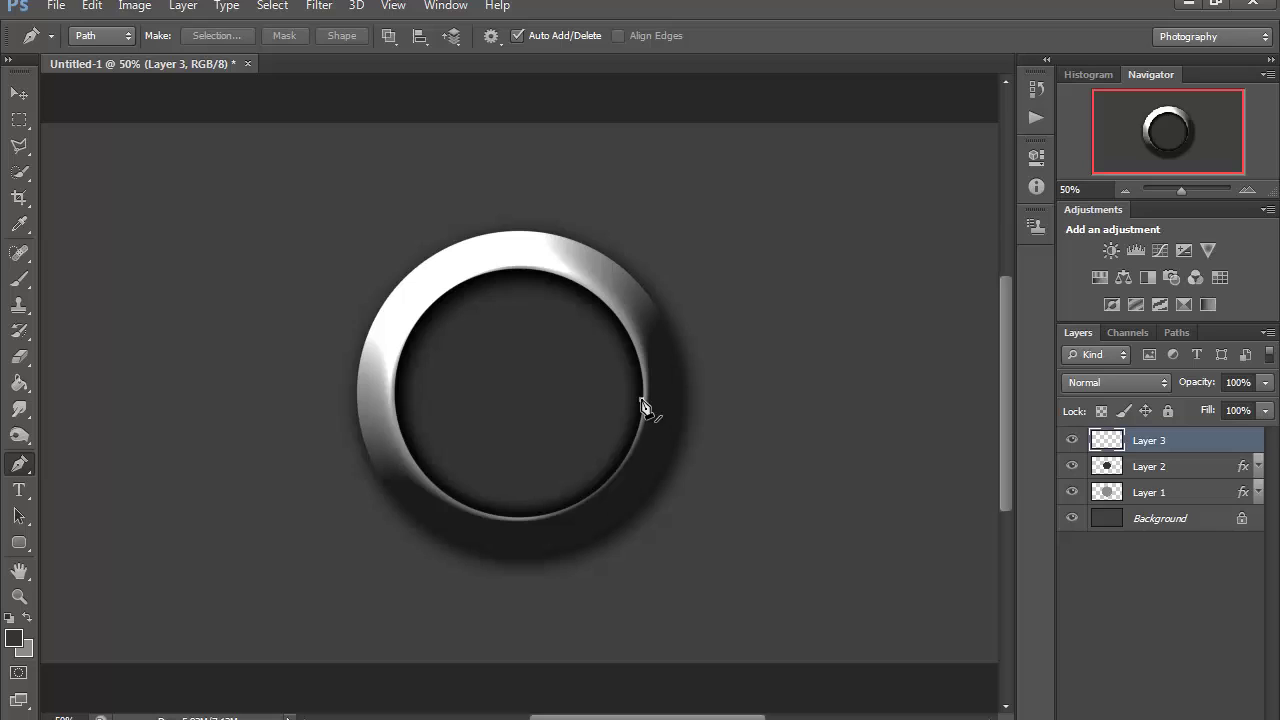
{"action": "left_click", "coordinate": [641, 400]}
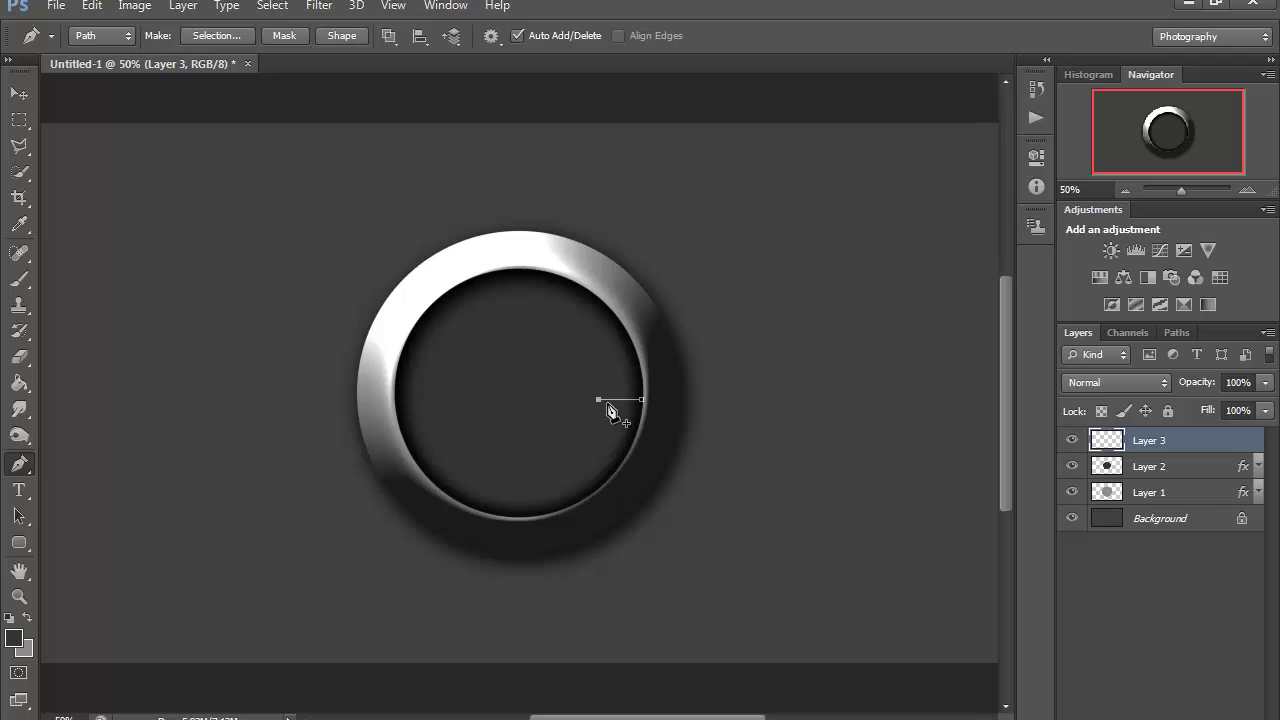
- Stroke the short path with the Brush on Layer 3, and dismiss the path
{"action": "right_click", "coordinate": [613, 402]}
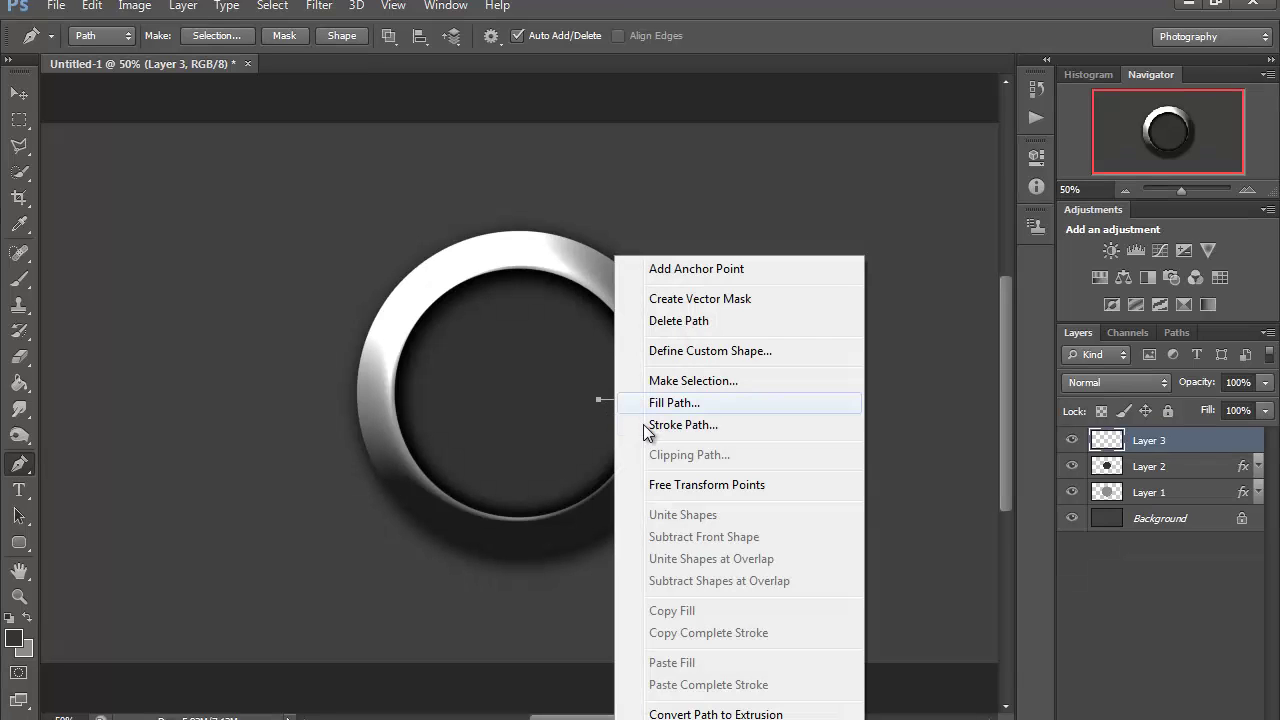
{"action": "left_click", "coordinate": [683, 425]}
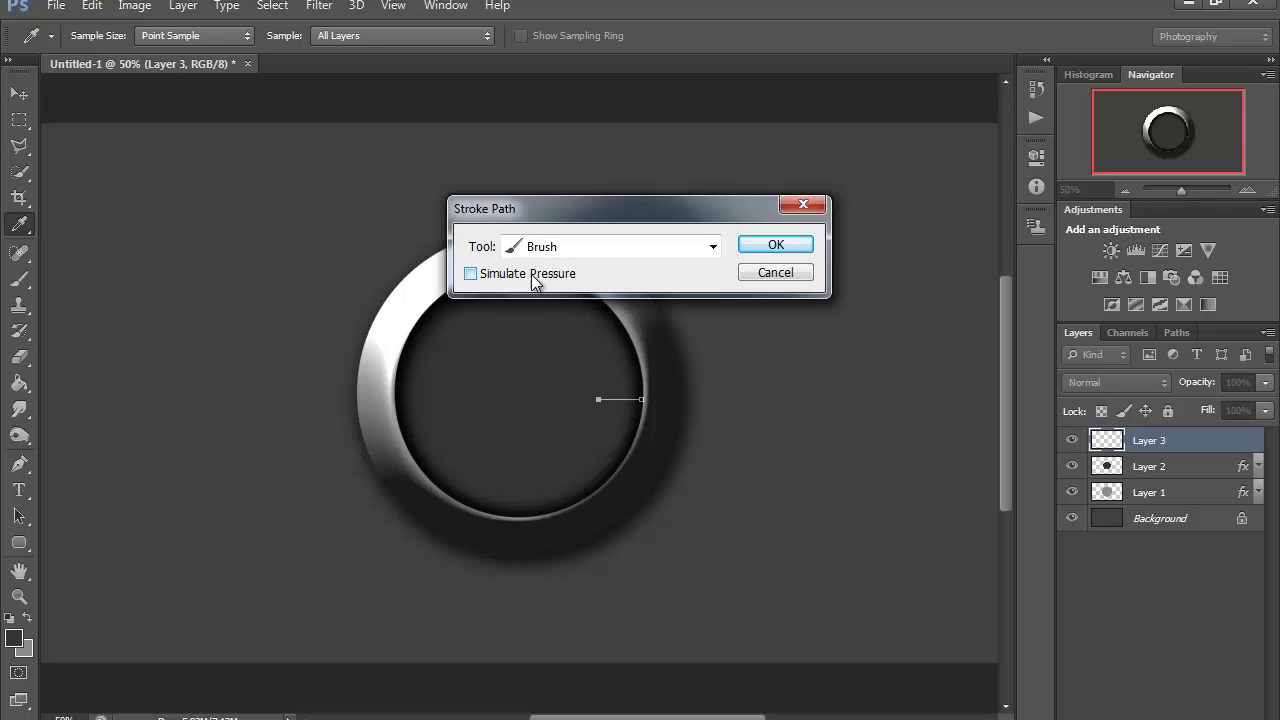
{"action": "left_click", "coordinate": [772, 276]}
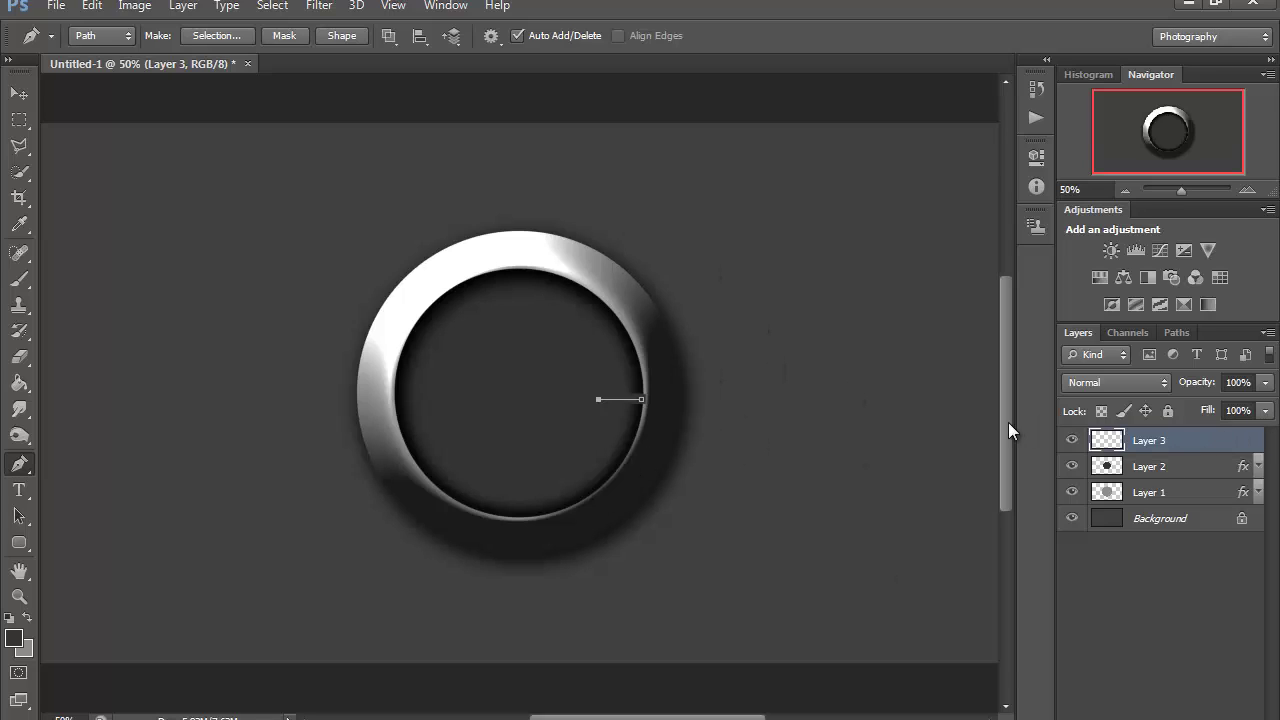
{"action": "key", "text": "Escape"}
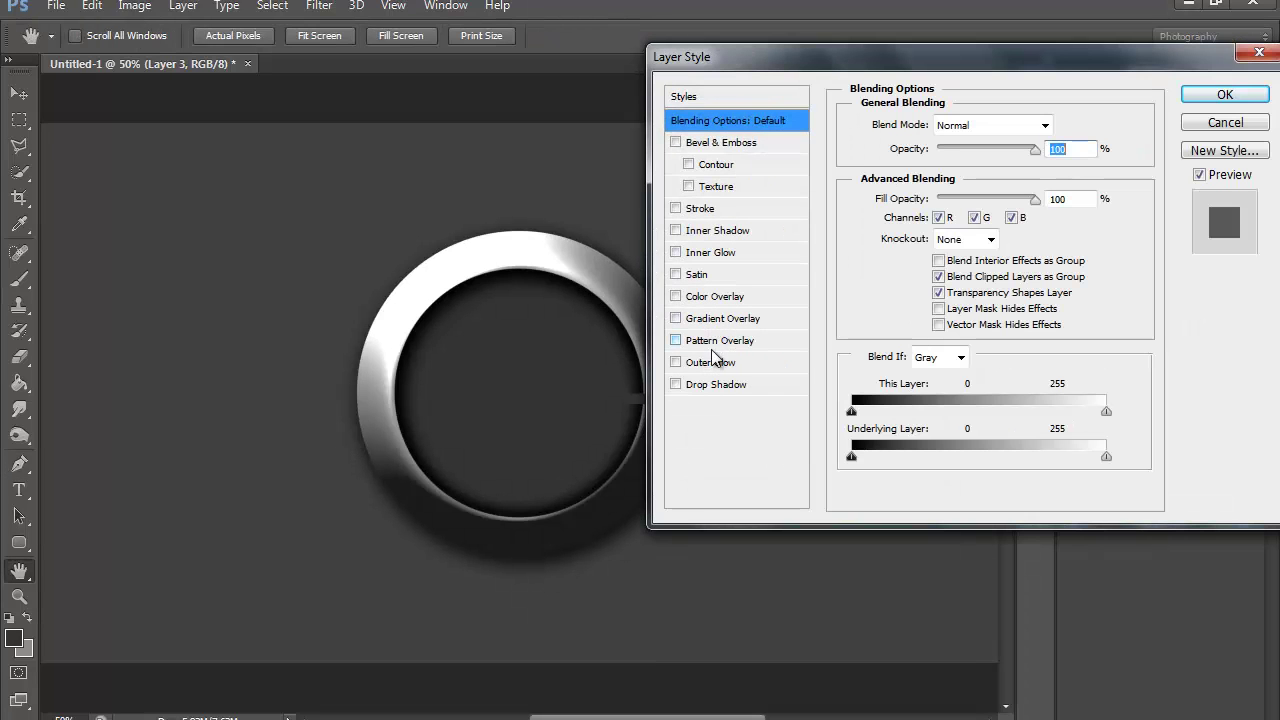
- Give the short marker's layer a Color Overlay in bright green, 84ff00
{"action": "left_click", "coordinate": [724, 299]}
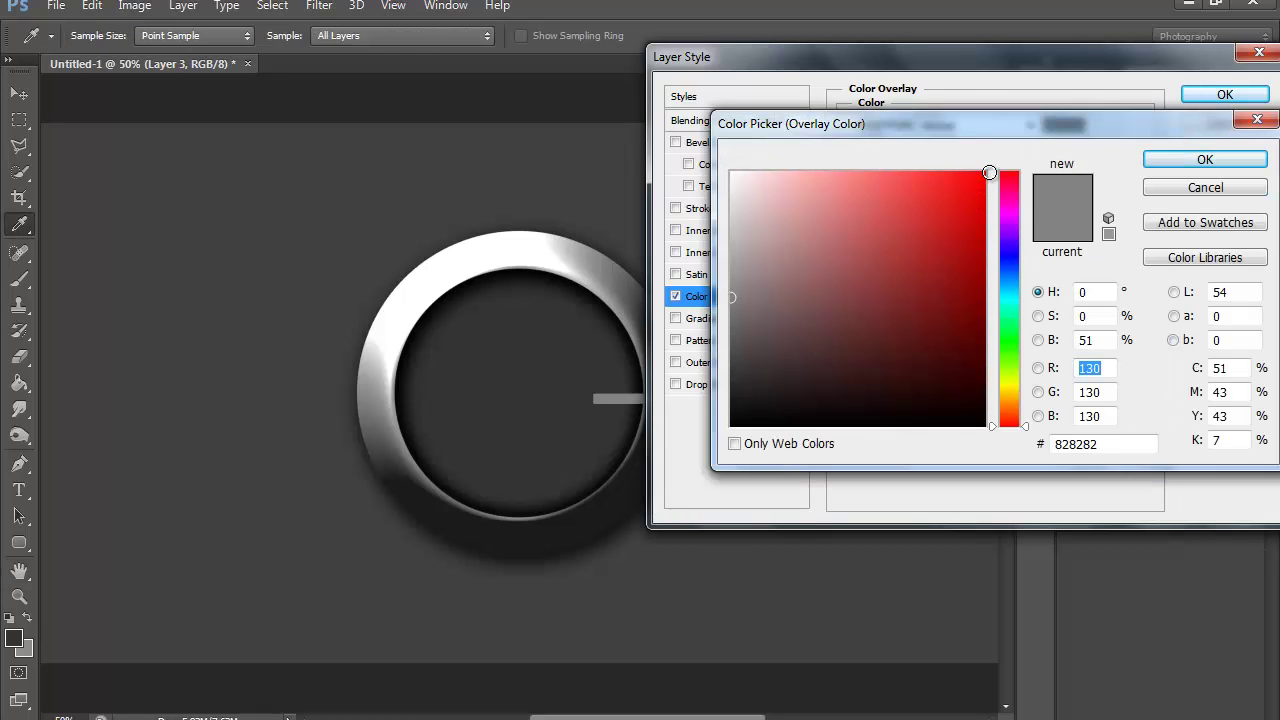
{"action": "left_click", "coordinate": [989, 173]}
{"action": "left_click", "coordinate": [1007, 360]}
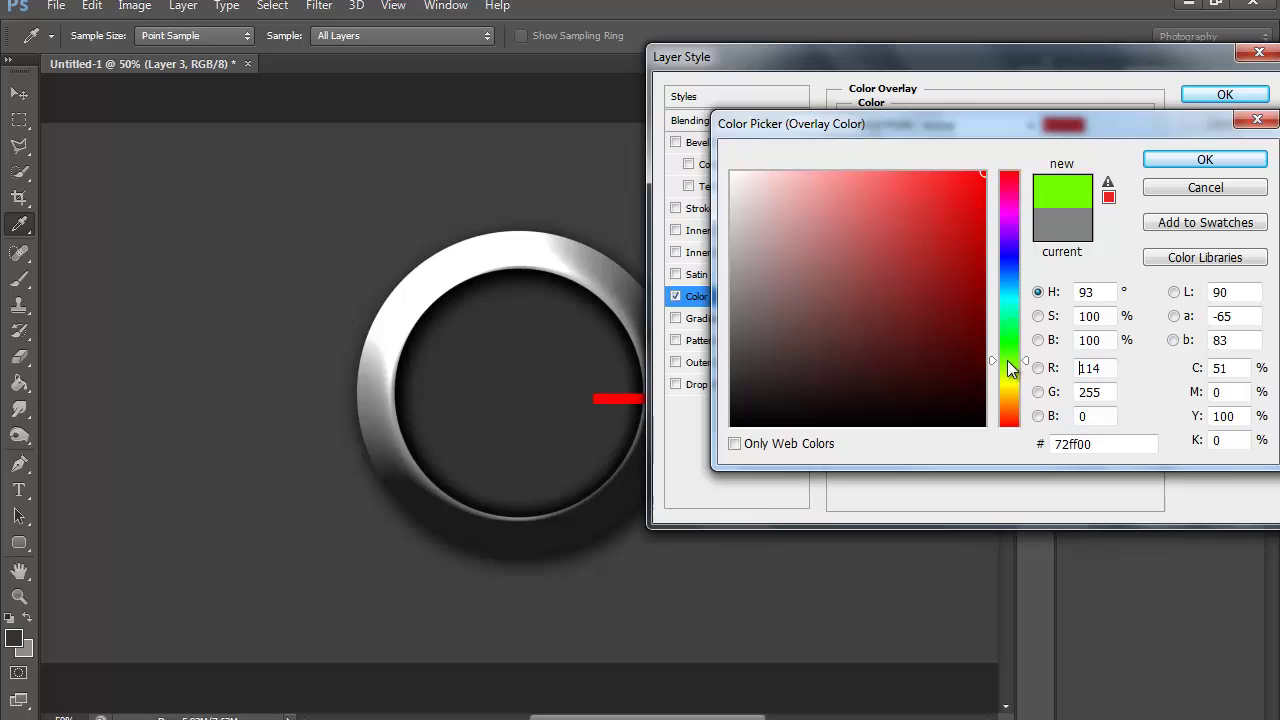
{"action": "left_click_drag", "start_coordinate": [1007, 360], "coordinate": [1009, 365]}
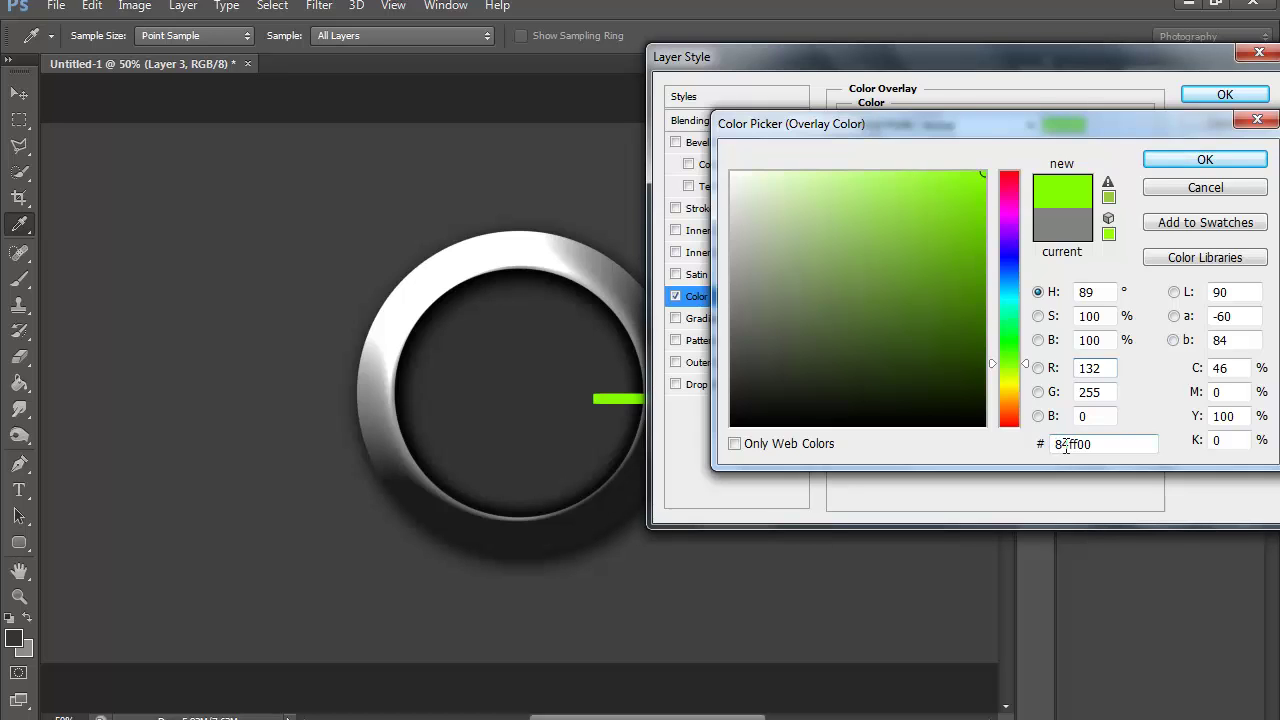
{"action": "left_click", "coordinate": [1197, 162]}
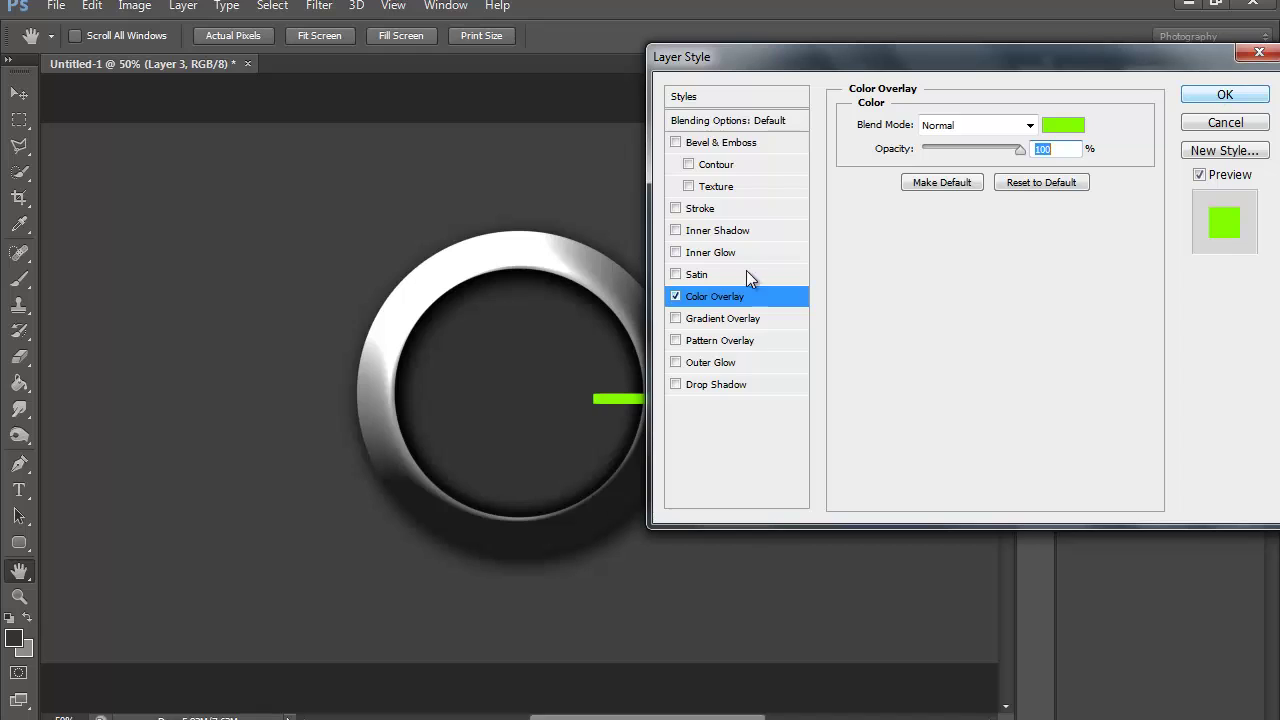
- Add an Outer Glow to the marker's layer with Normal blend mode and black (000000) as the glow colour
{"action": "left_click_drag", "start_coordinate": [782, 58], "coordinate": [819, 61]}
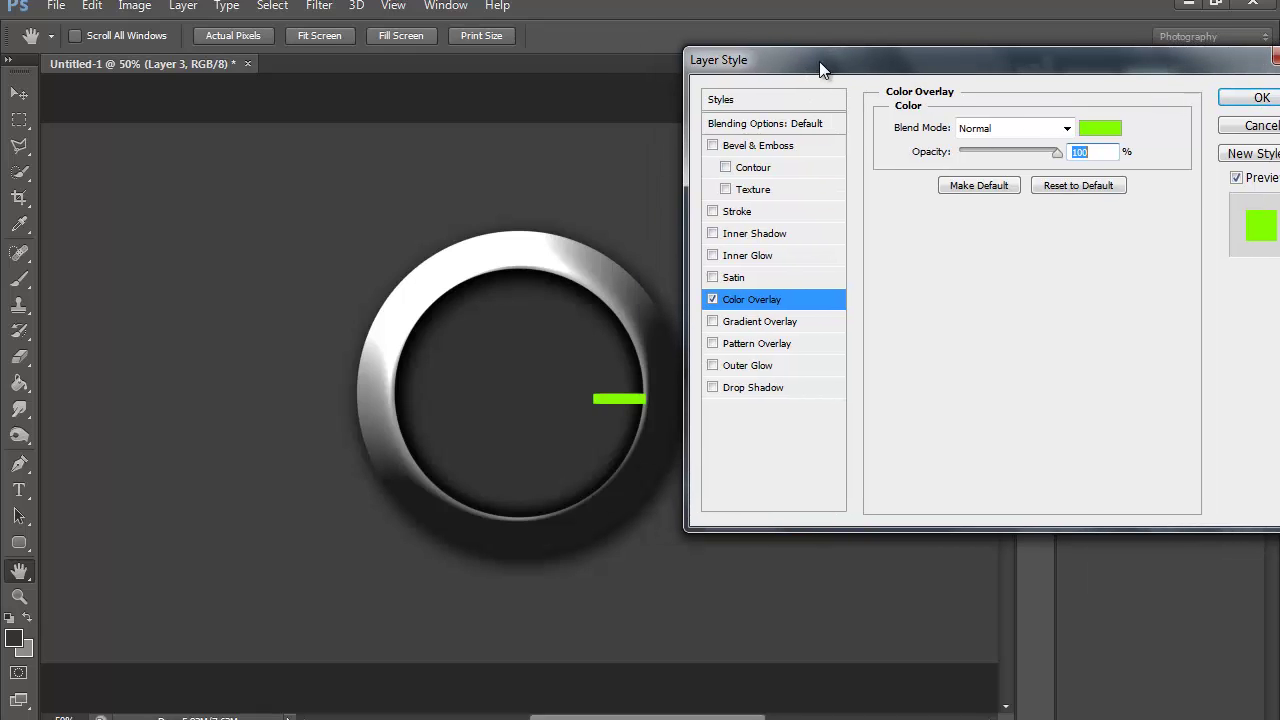
{"action": "left_click", "coordinate": [766, 369]}
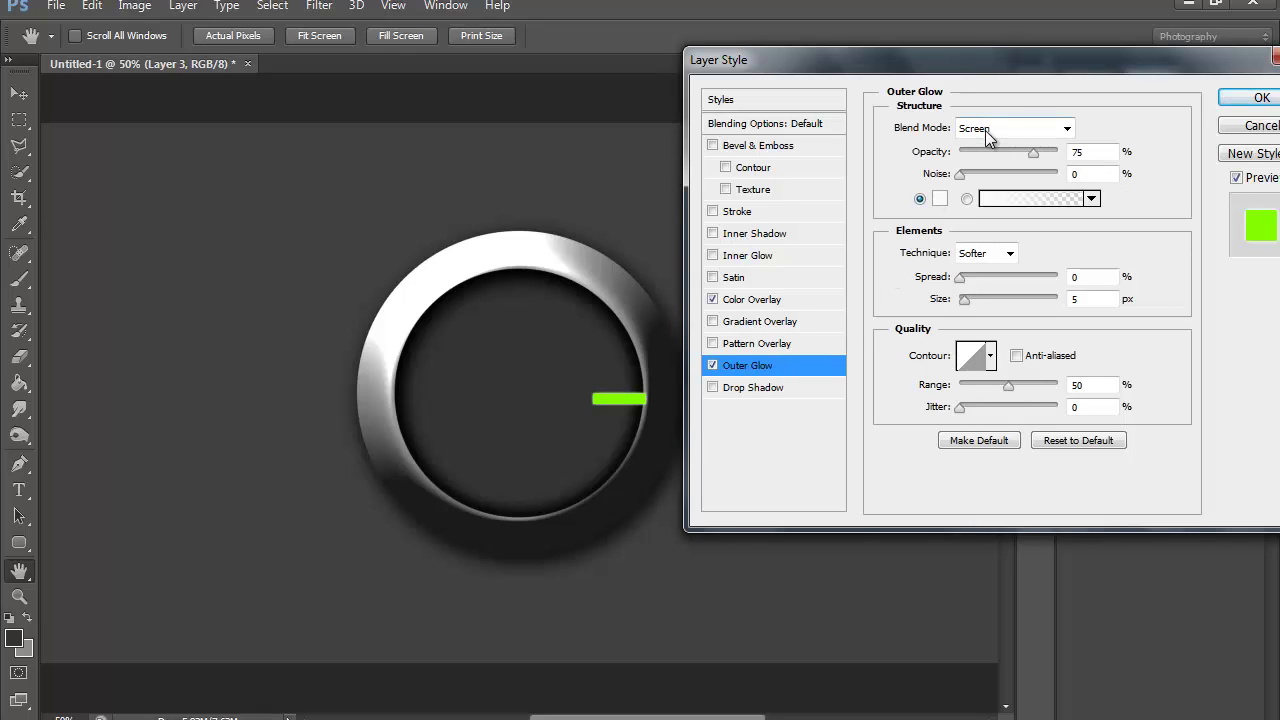
{"action": "left_click", "coordinate": [985, 130]}
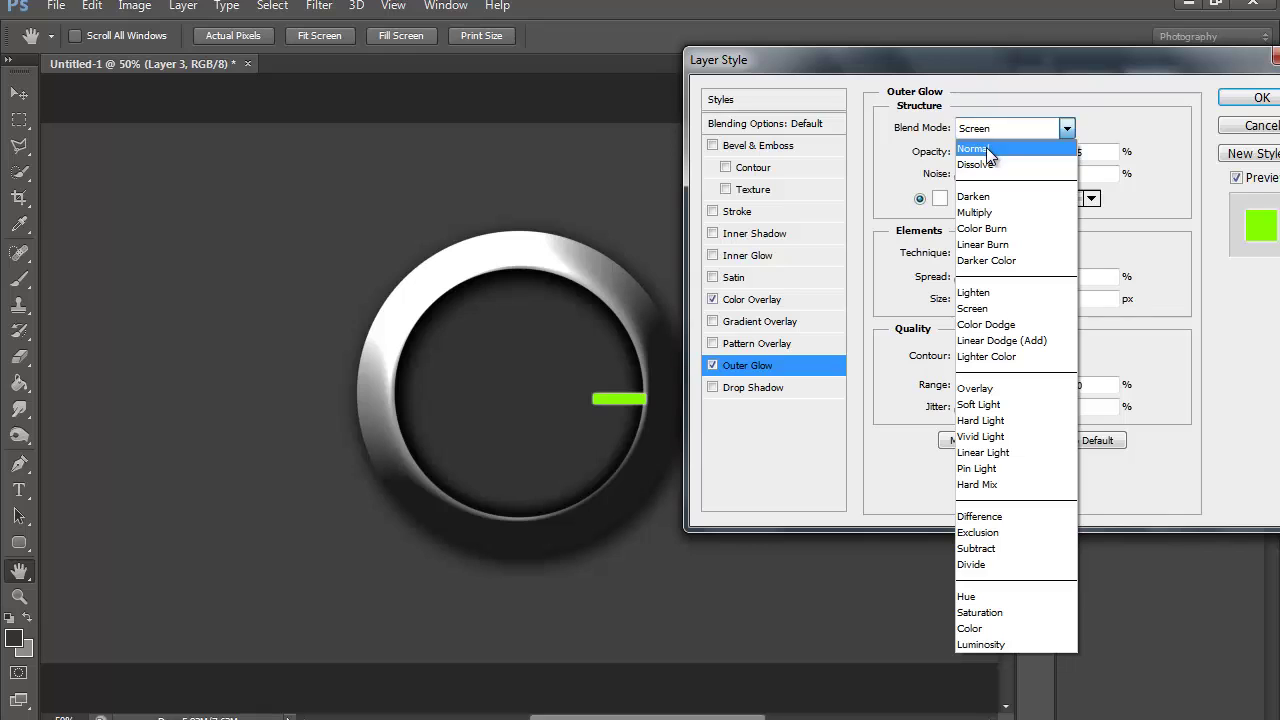
{"action": "left_click", "coordinate": [987, 152]}
{"action": "key", "text": "Tab"}
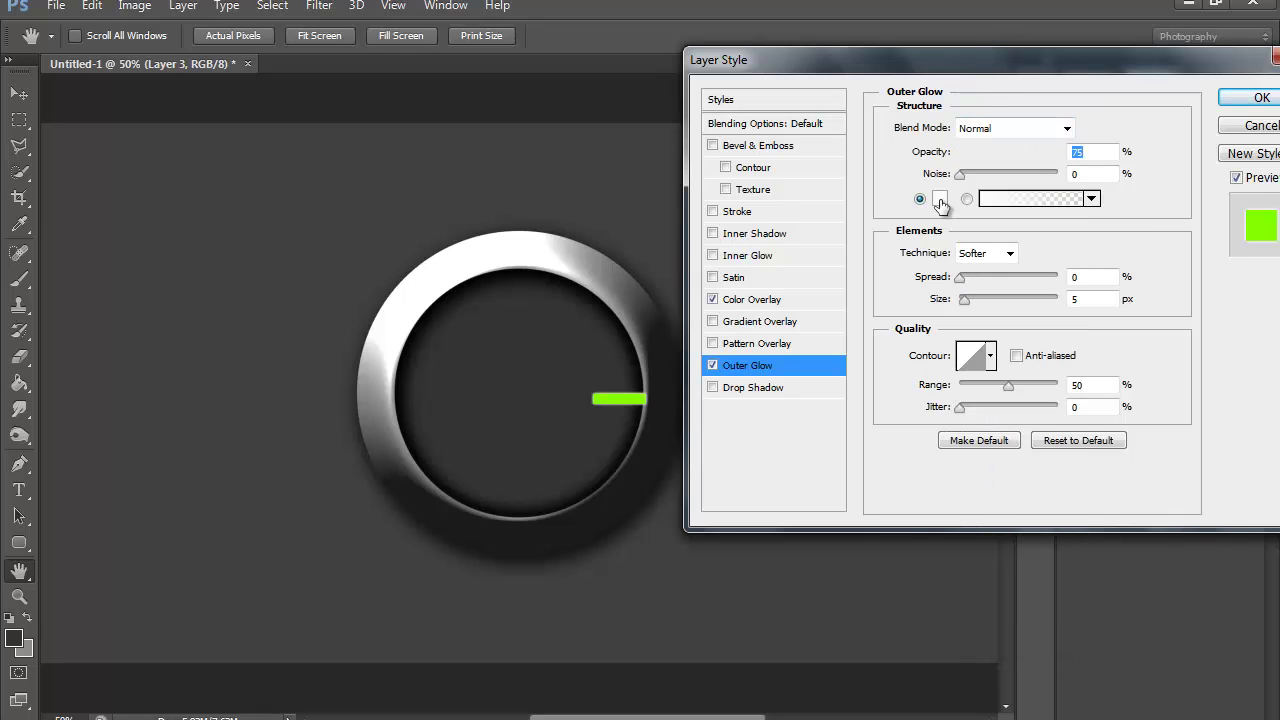
{"action": "left_click", "coordinate": [941, 204]}
{"action": "left_click", "coordinate": [893, 270]}
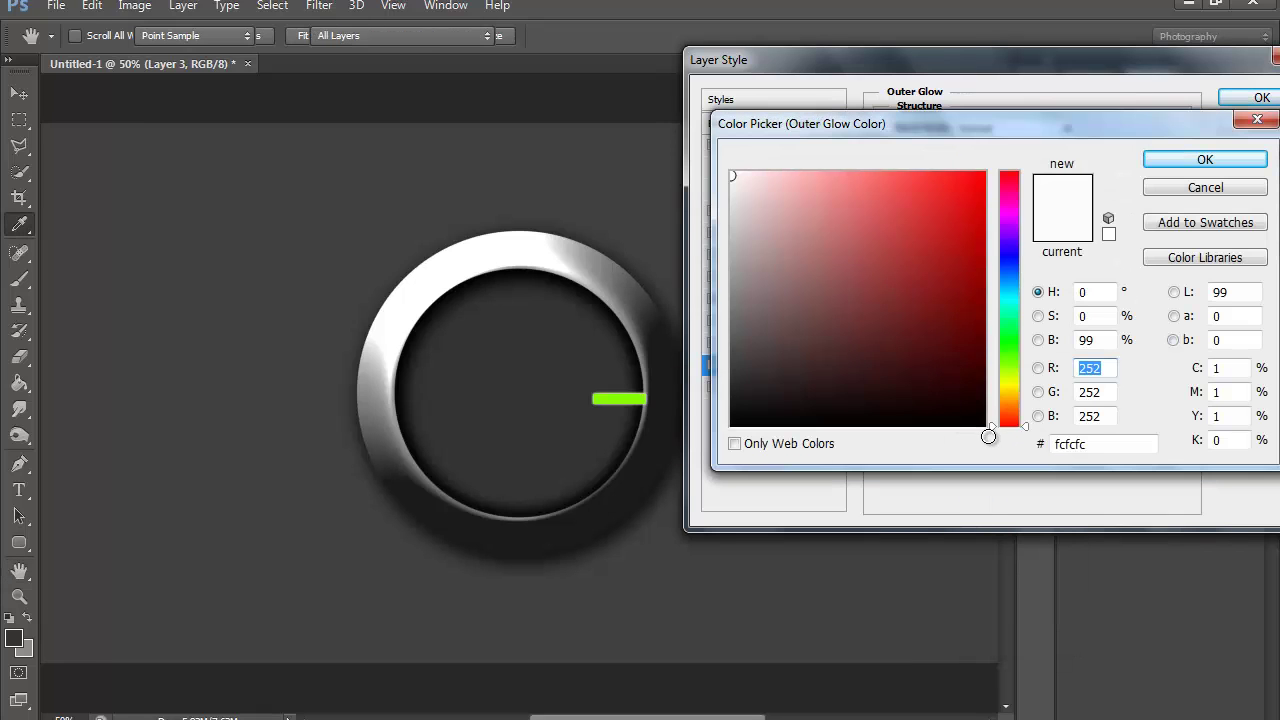
{"action": "left_click_drag", "start_coordinate": [1000, 437], "coordinate": [1000, 437]}
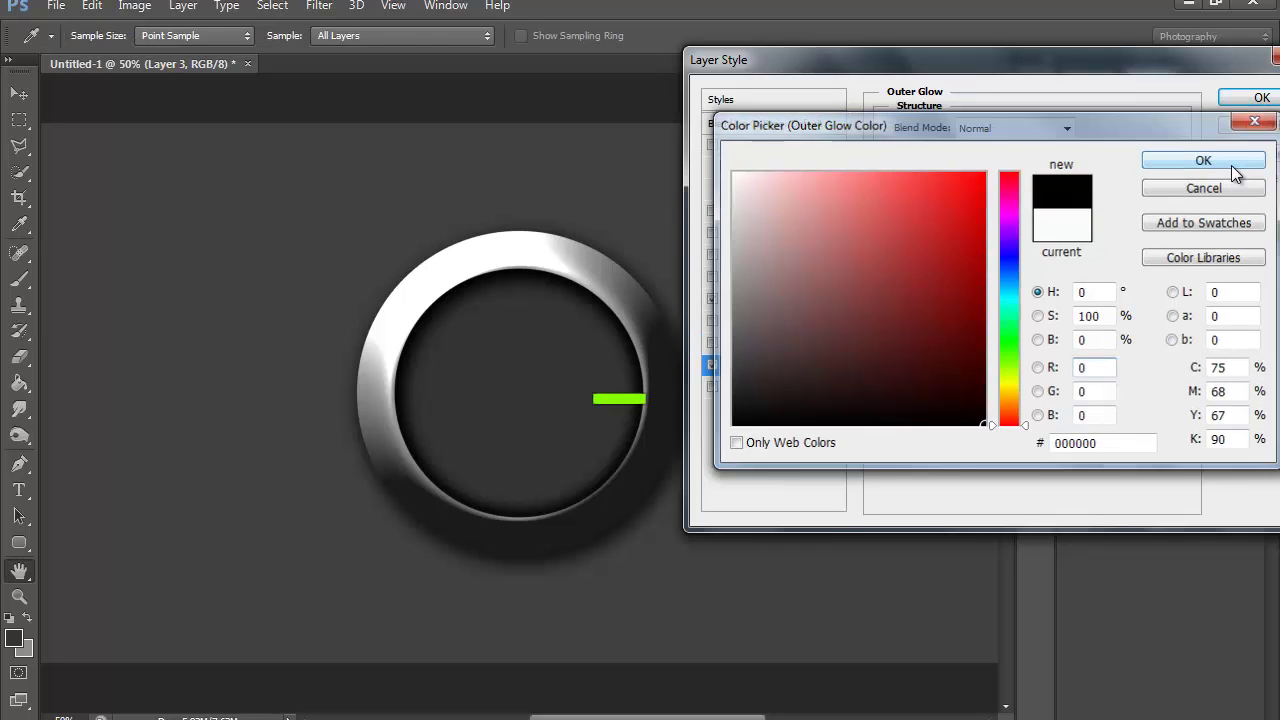
{"action": "left_click", "coordinate": [1230, 164]}
- Set the Outer Glow's size to 16 px, apply the style, and collapse Layer 3's effects list
{"action": "left_click", "coordinate": [1082, 299]}
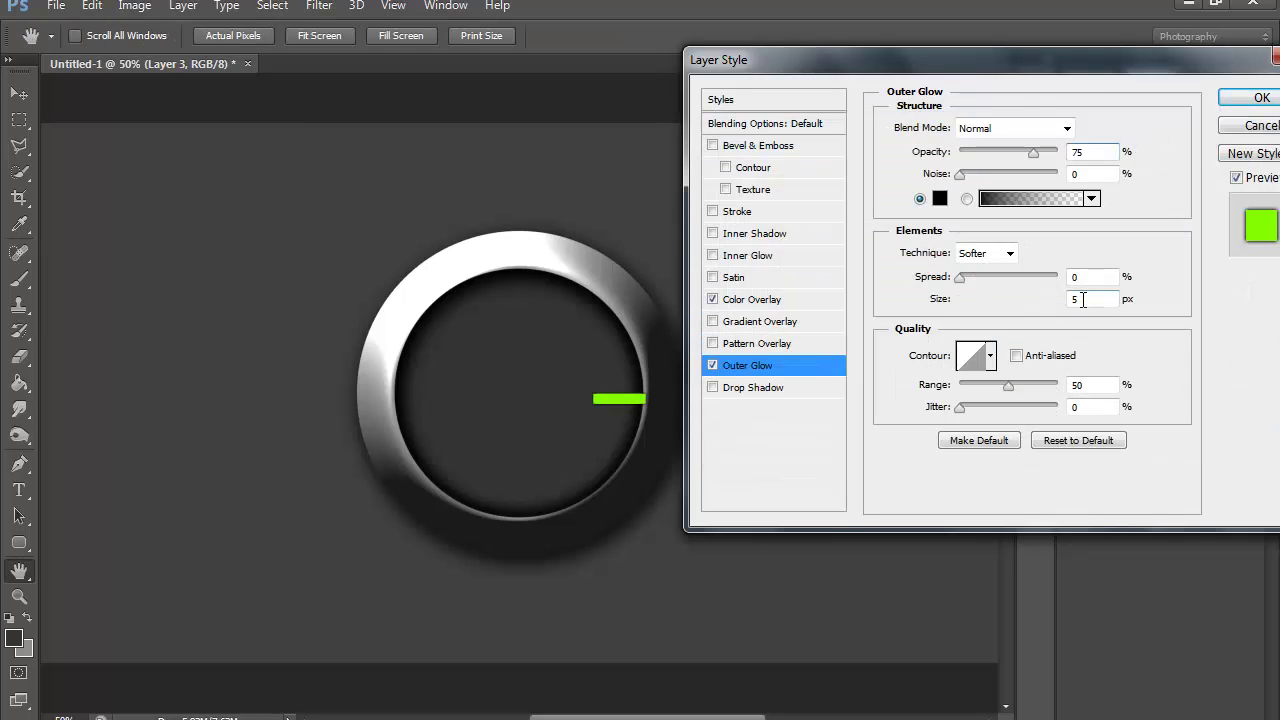
{"action": "type", "text": "16"}
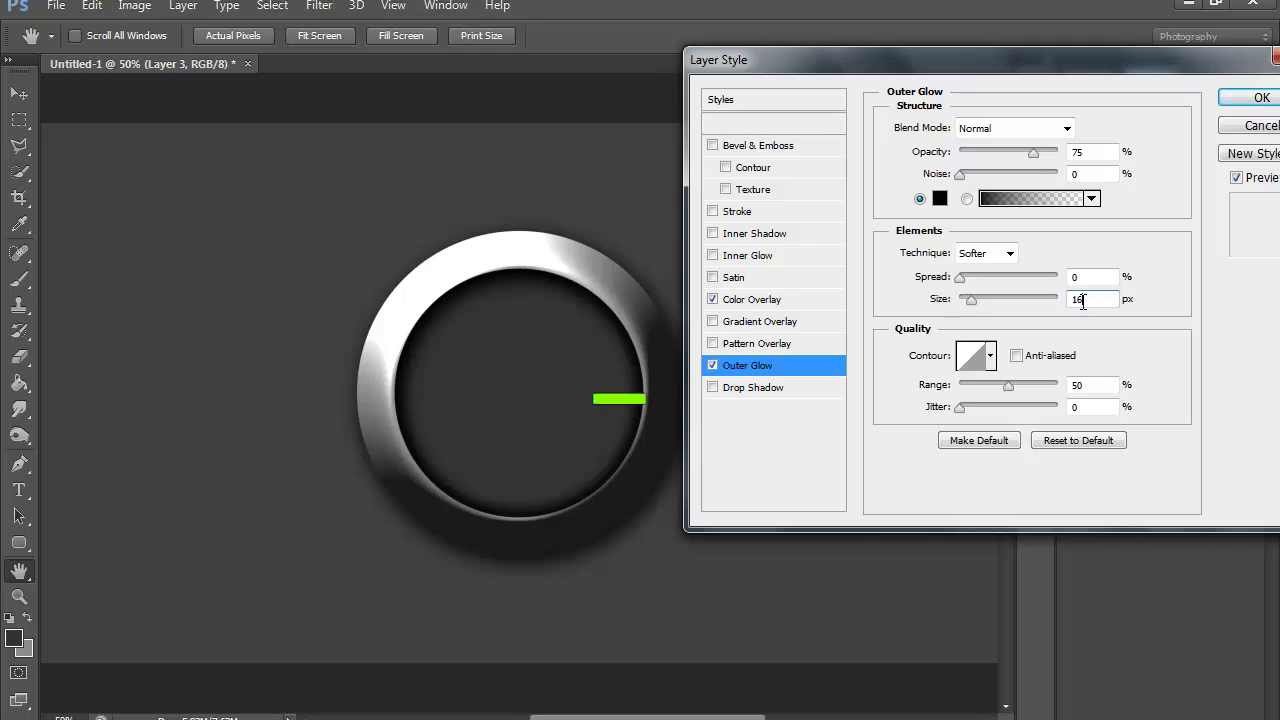
{"action": "left_click", "coordinate": [1240, 100]}
{"action": "key", "text": "p"}
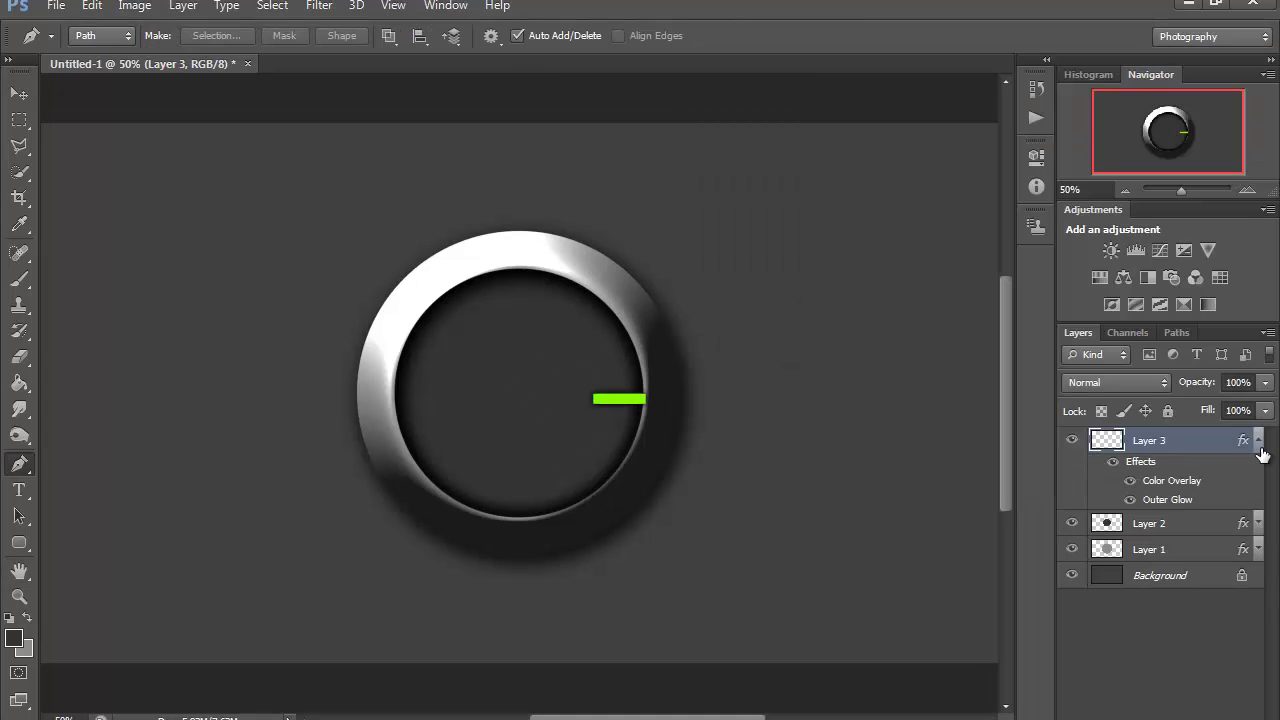
{"action": "left_click", "coordinate": [1259, 443]}
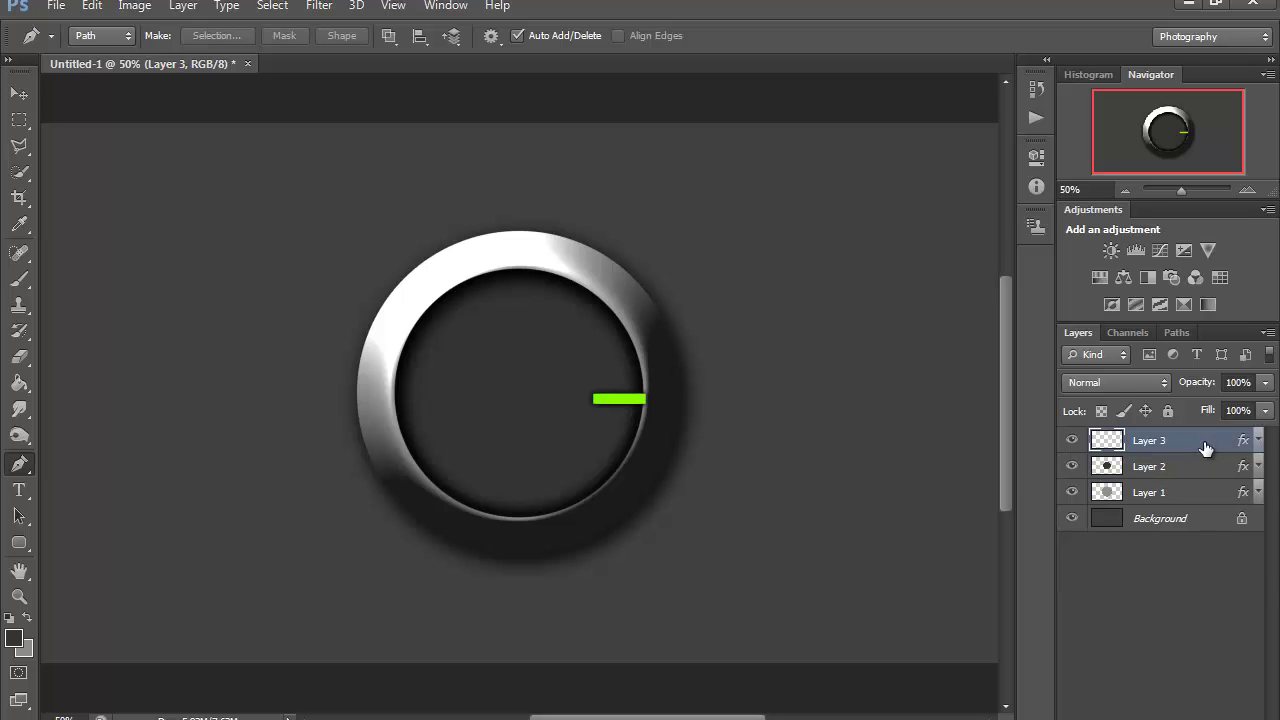
- Clip the green marker's layer to Layer 2 and centre the marker horizontally and vertically on the canvas
{"action": "right_click", "coordinate": [1206, 448]}
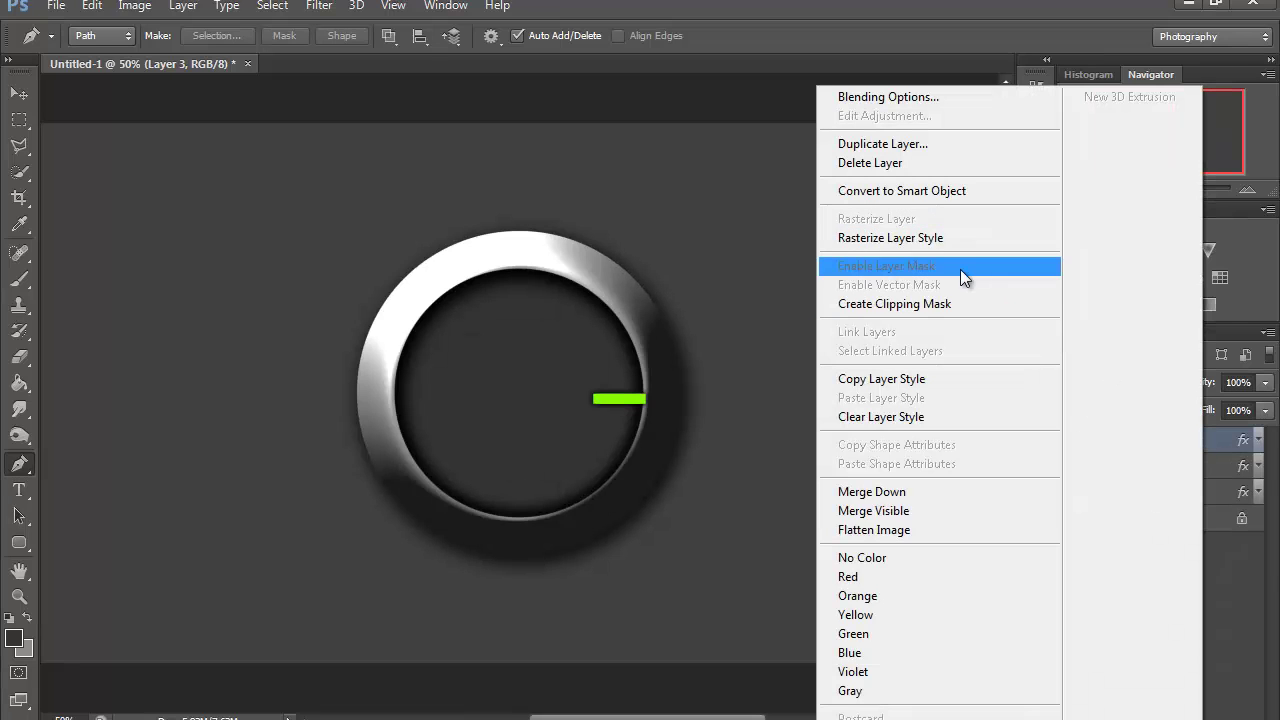
{"action": "left_click", "coordinate": [946, 301]}
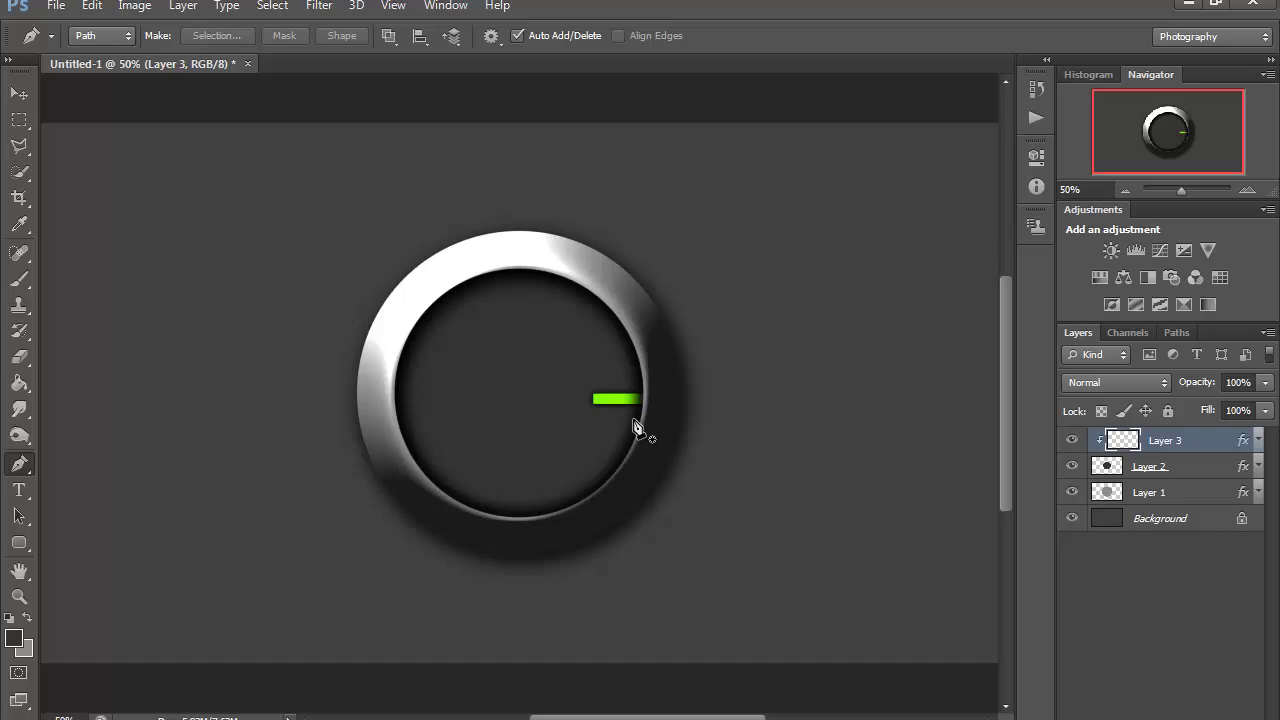
{"action": "left_click", "coordinate": [18, 93]}
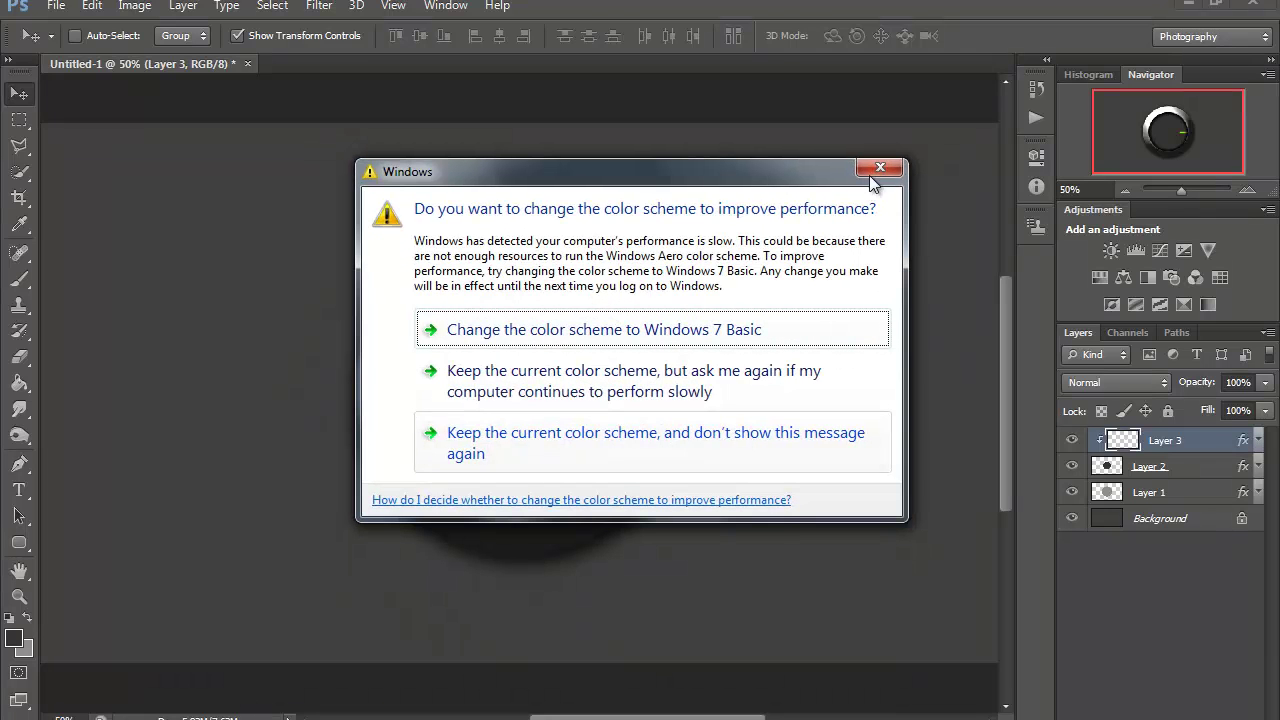
{"action": "left_click", "coordinate": [614, 324]}
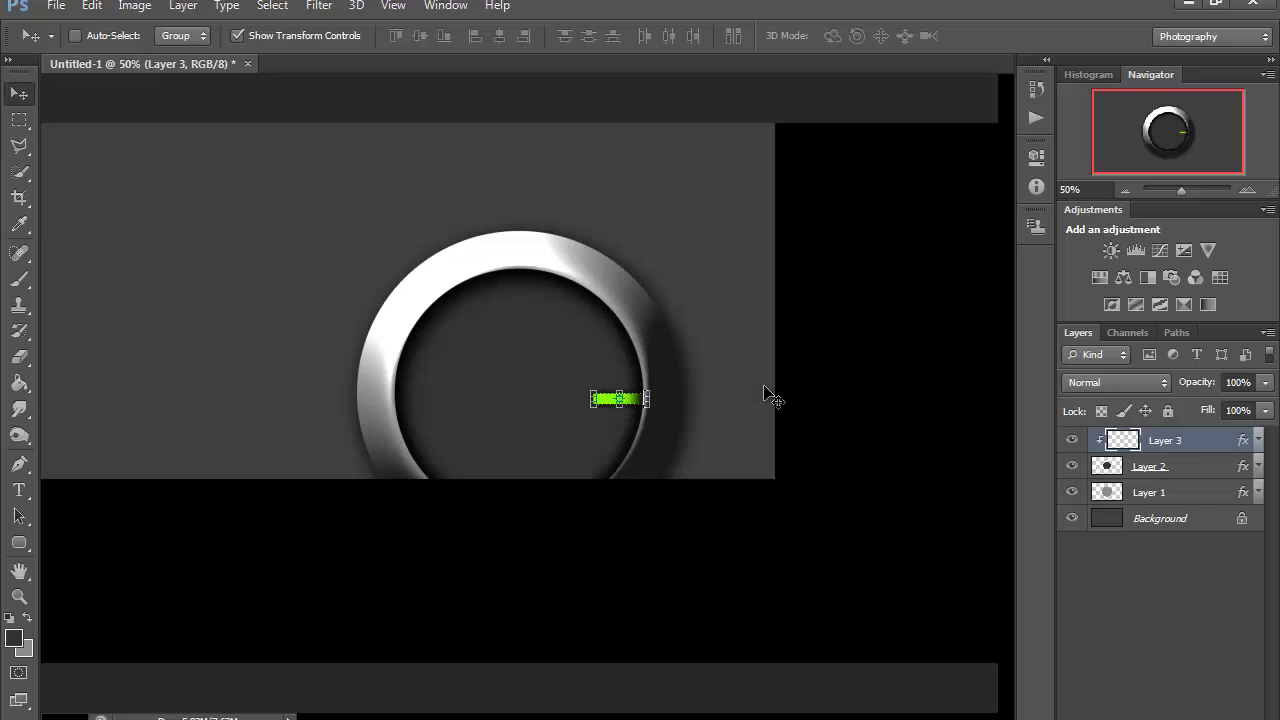
{"action": "key", "text": "ctrl+a"}
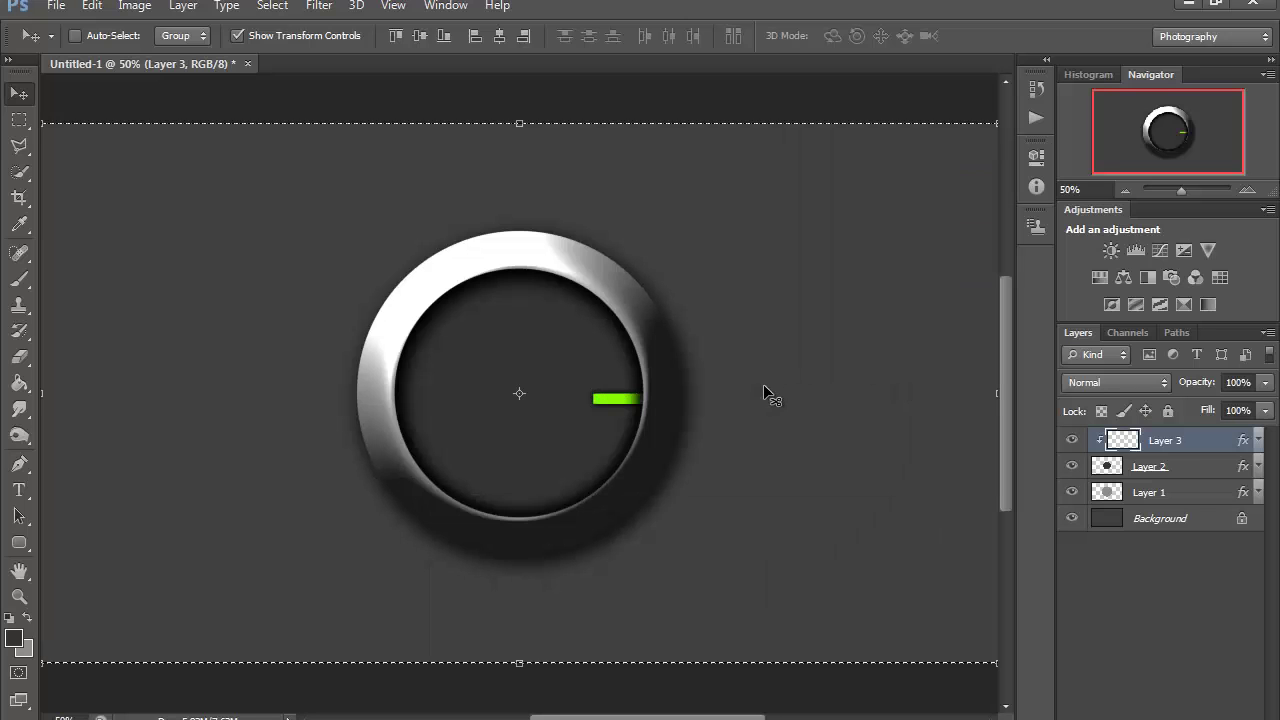
{"action": "left_click", "coordinate": [499, 38]}
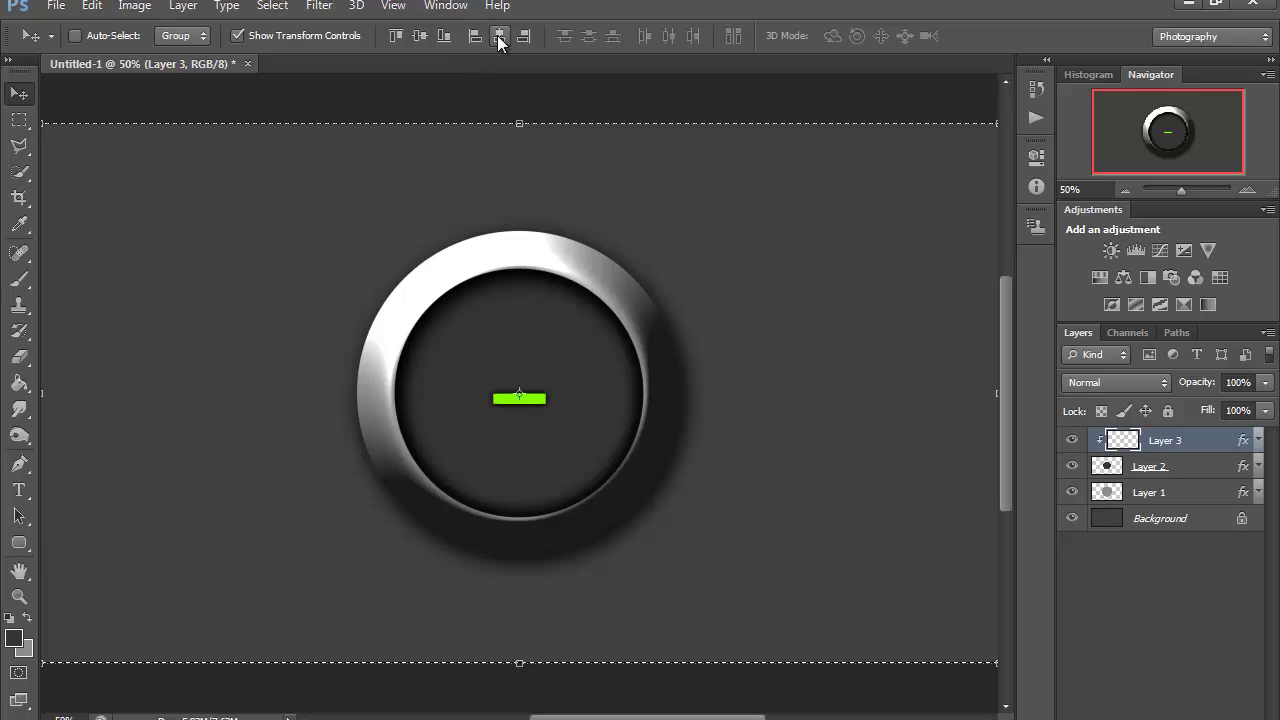
{"action": "left_click", "coordinate": [420, 37]}
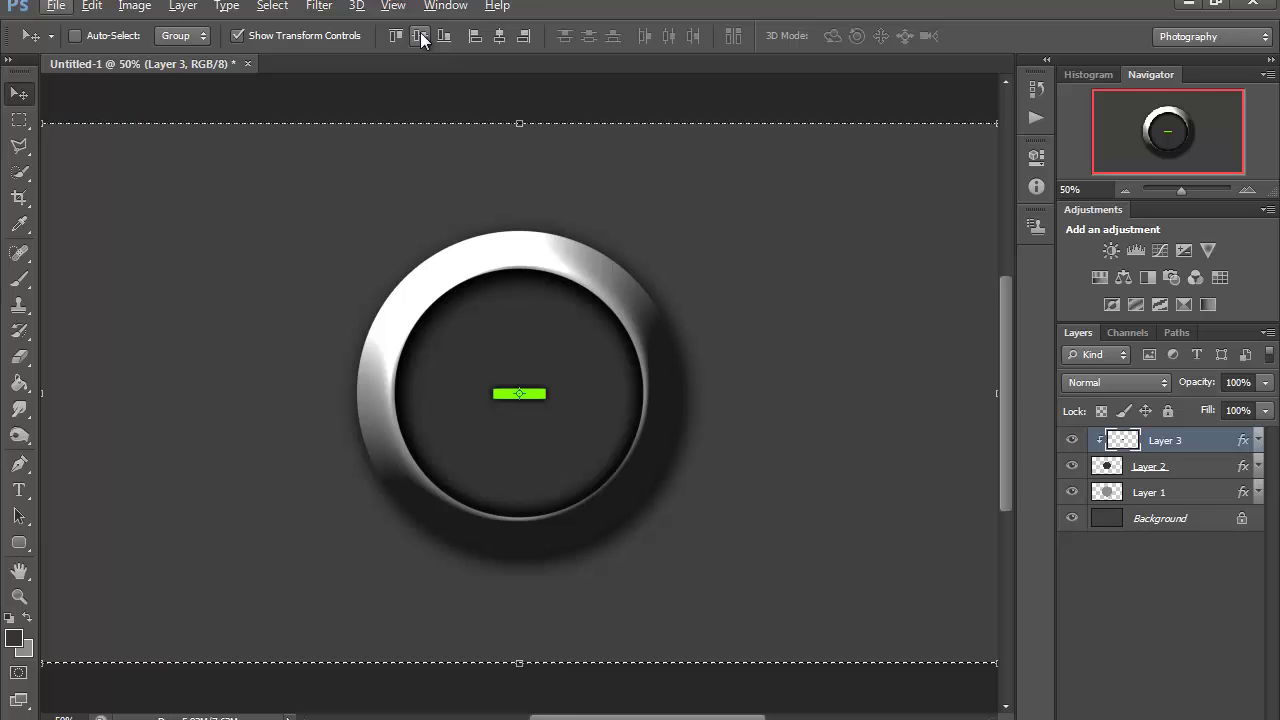
{"action": "key", "text": "ctrl+d"}
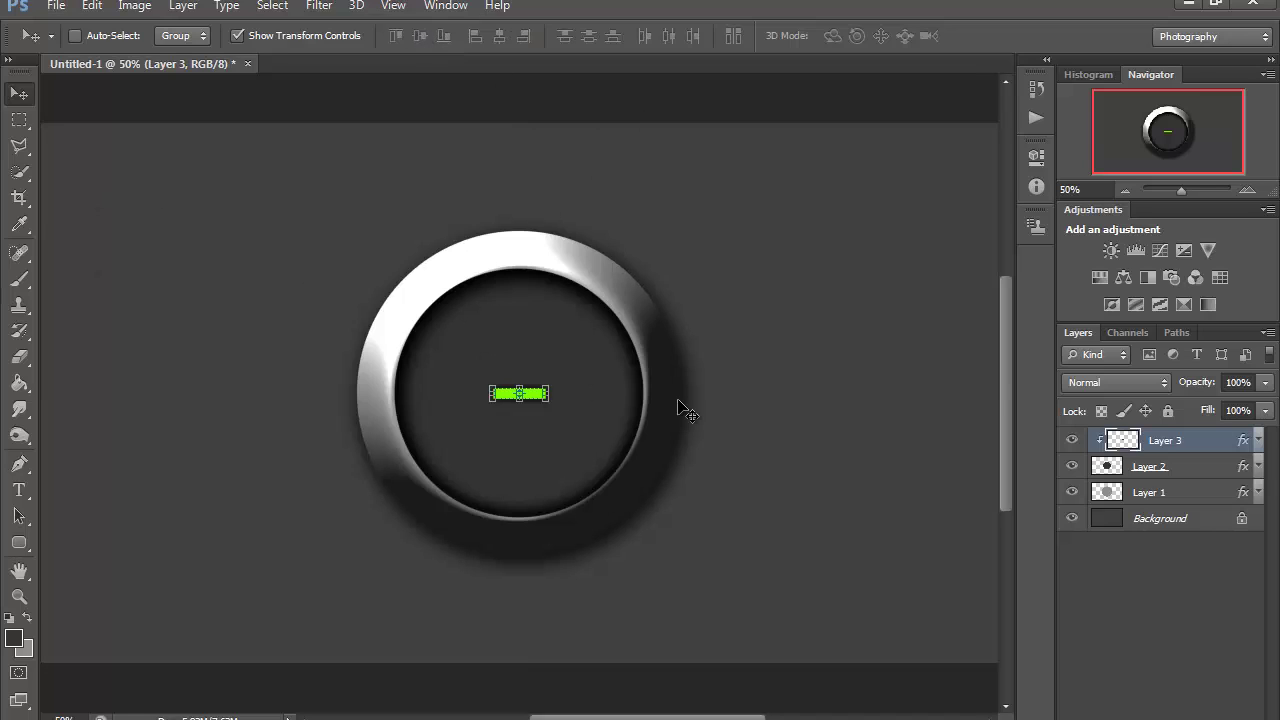
- Move the green marker horizontally to the inner circle's right edge, and place a duplicate at the opposite left edge
{"action": "left_click_drag", "start_coordinate": [703, 398], "coordinate": [781, 398]}
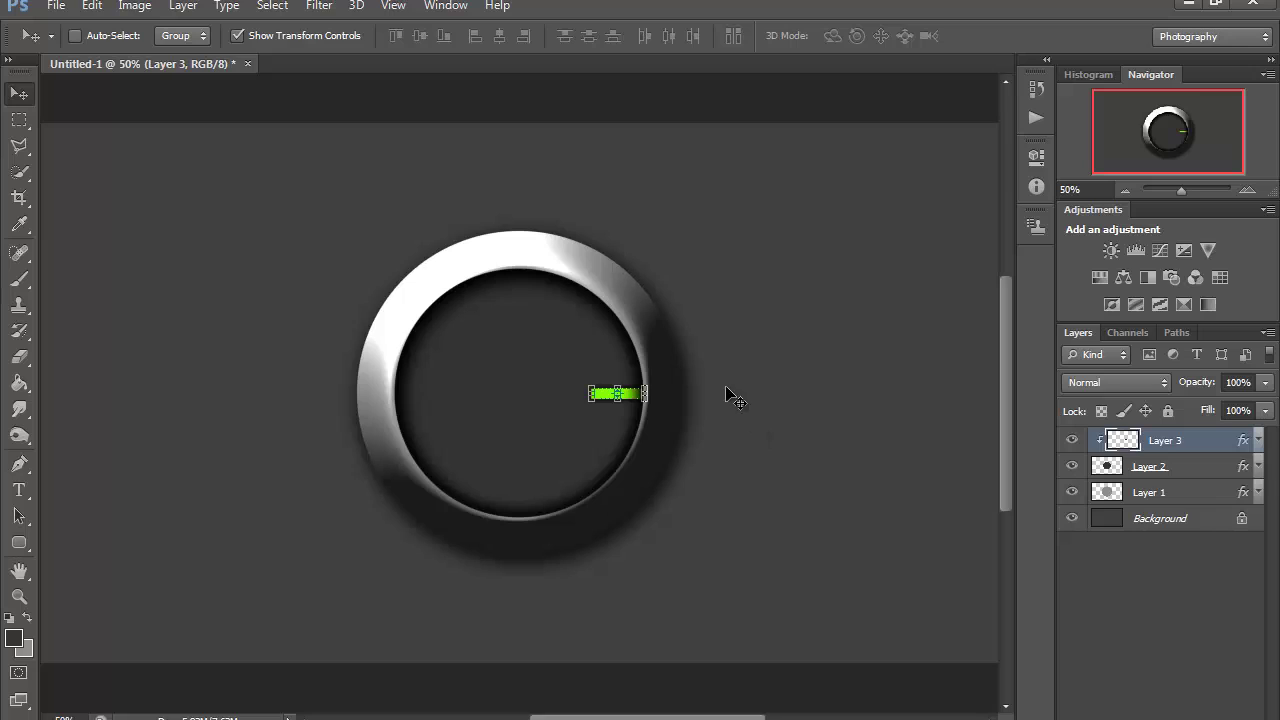
{"action": "left_click_drag", "start_coordinate": [714, 400], "coordinate": [650, 401]}
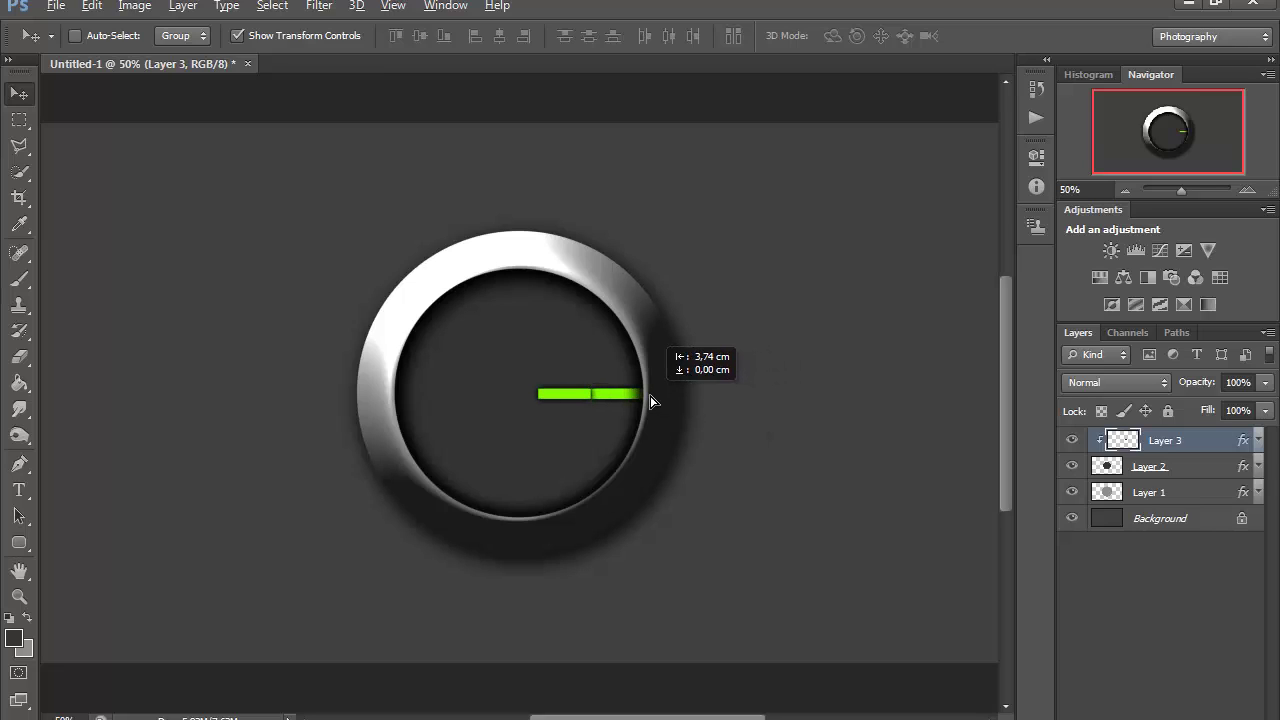
{"action": "left_click_drag", "start_coordinate": [650, 401], "coordinate": [507, 410]}
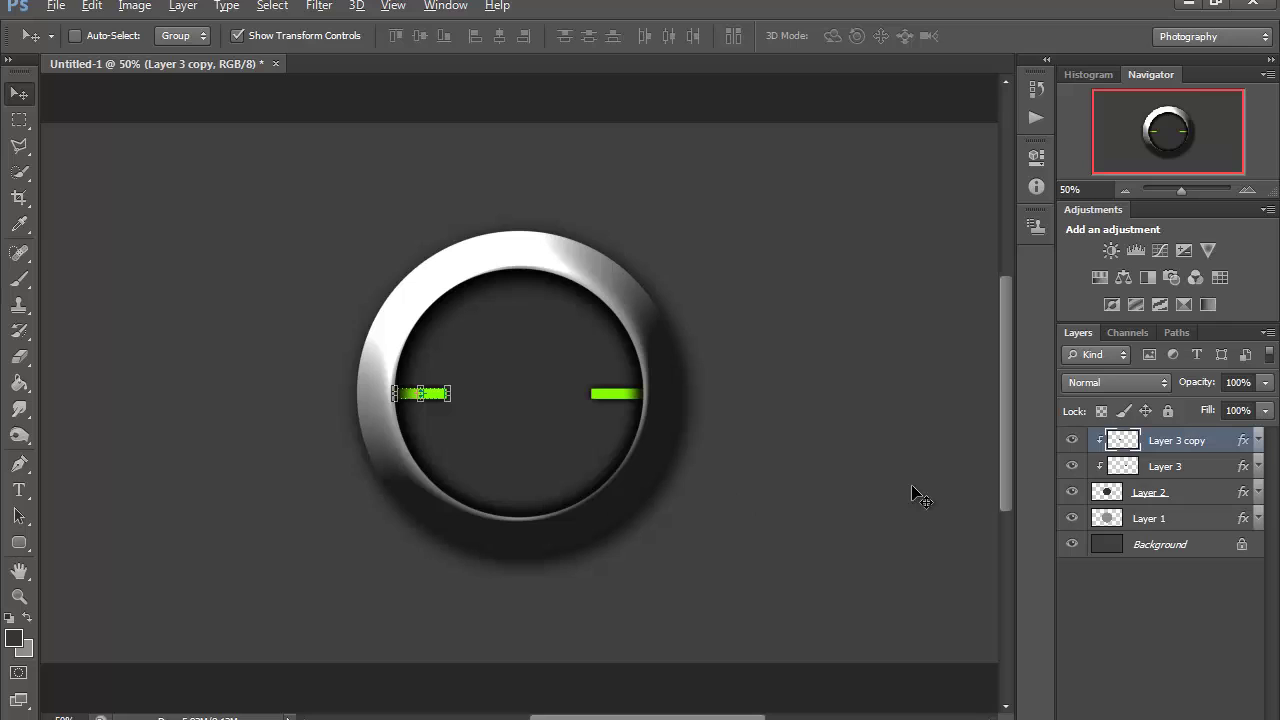
- Merge the two green marker layers into one and duplicate the merged layer in place
{"action": "left_click", "coordinate": [1207, 467], "text": "shift"}
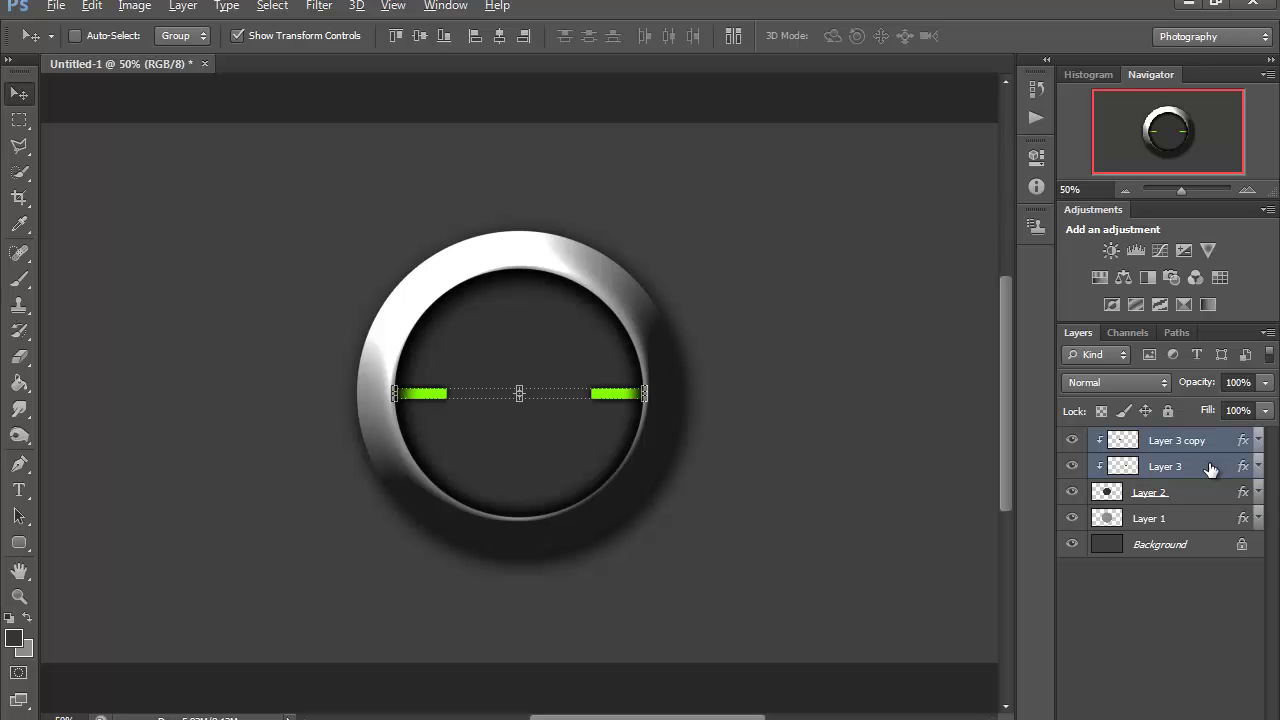
{"action": "right_click", "coordinate": [1210, 468]}
{"action": "left_click", "coordinate": [961, 491]}
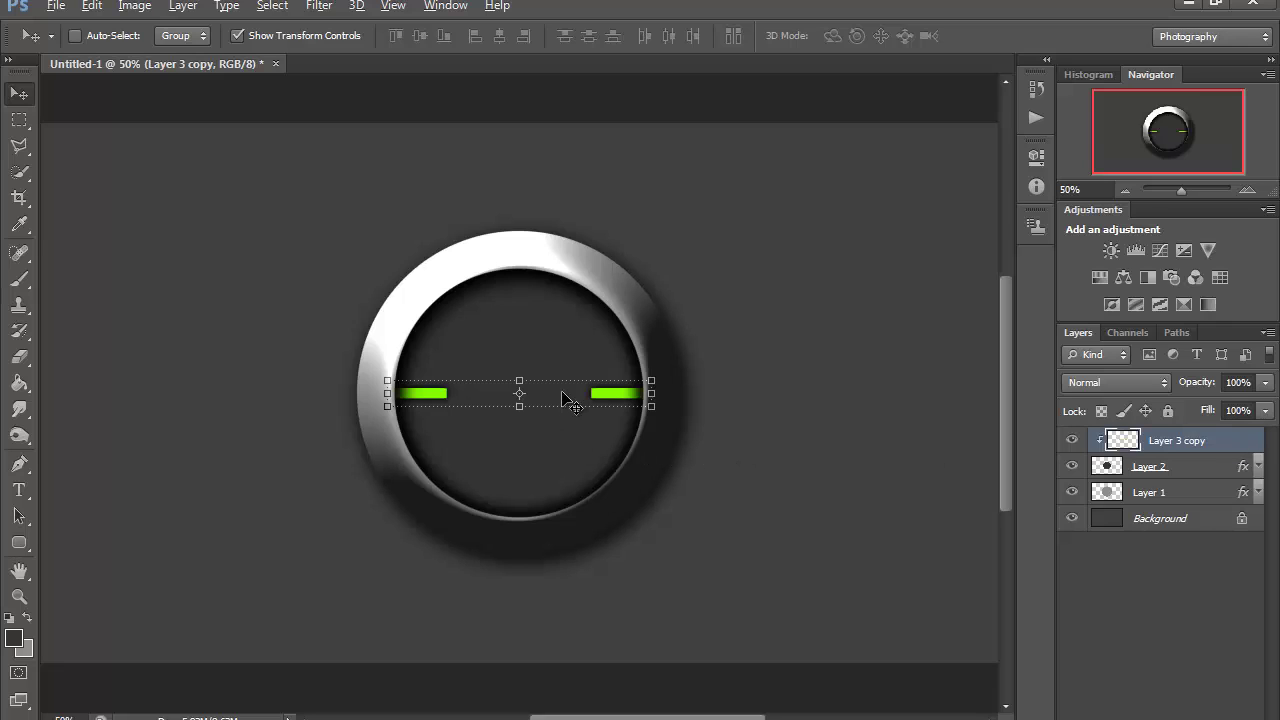
{"action": "left_click_drag", "start_coordinate": [566, 395], "coordinate": [570, 401]}
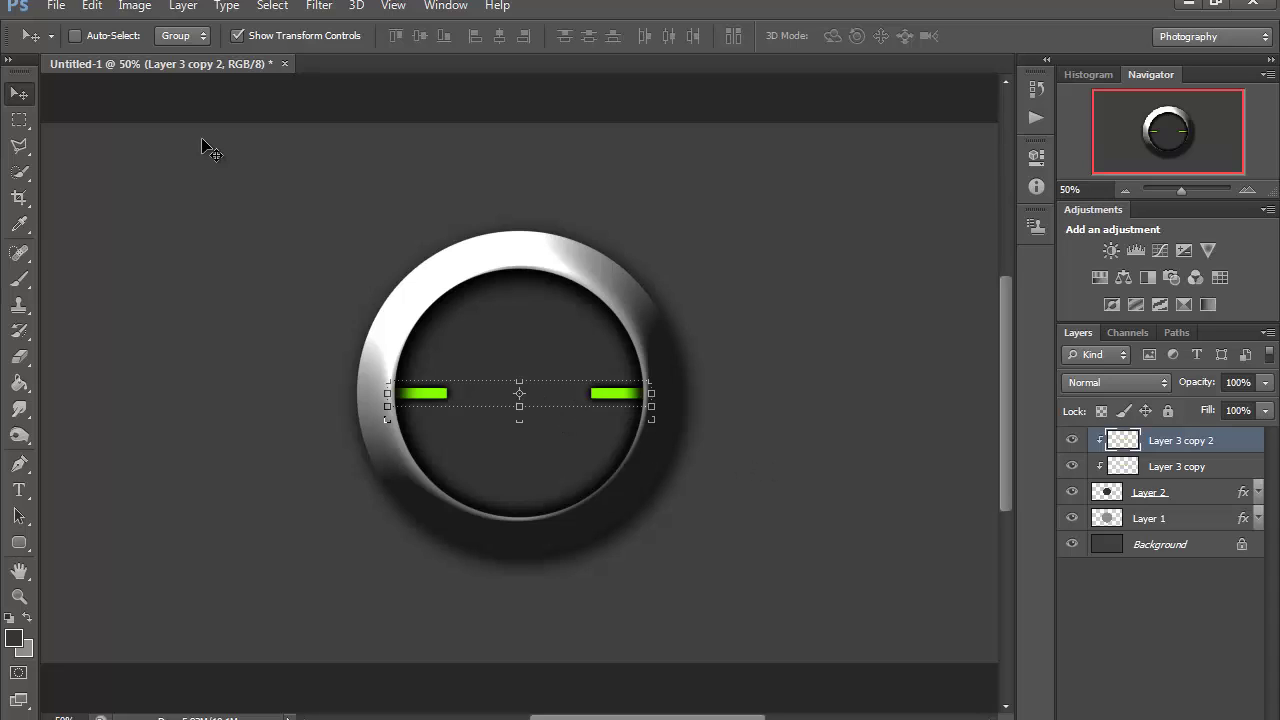
{"action": "left_click", "coordinate": [82, 10]}
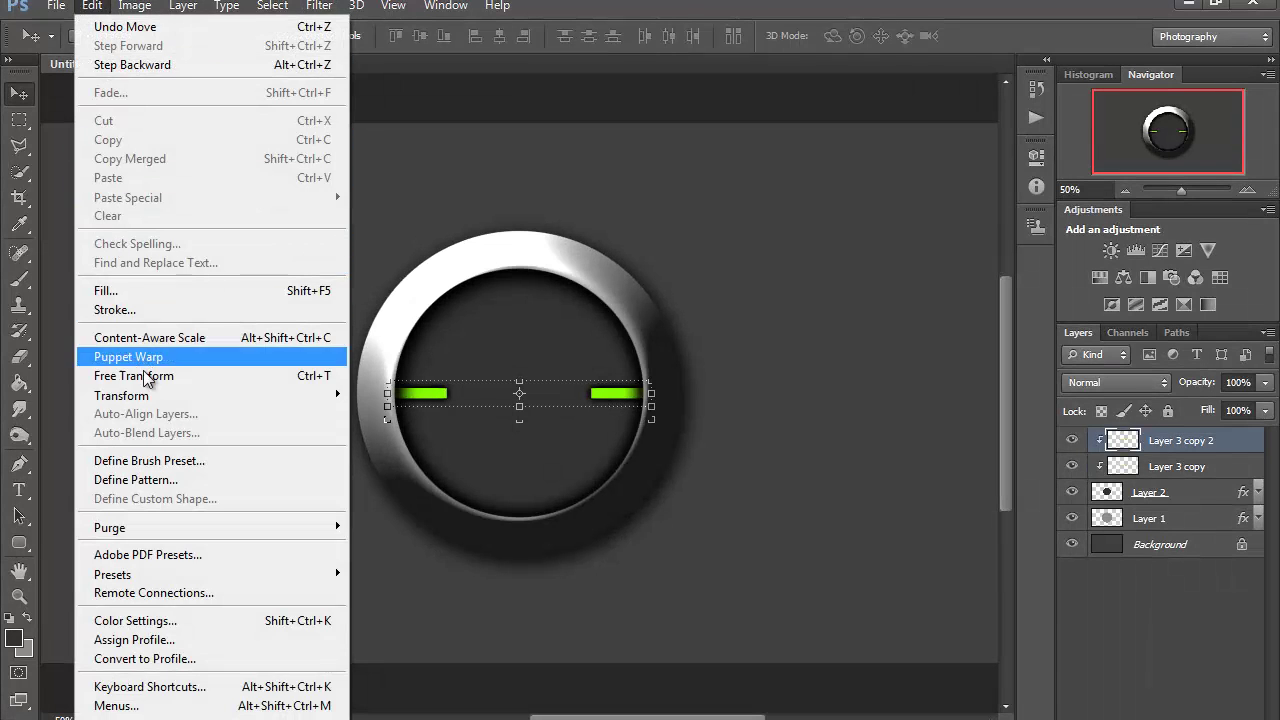
{"action": "mouse_move", "coordinate": [202, 394]}
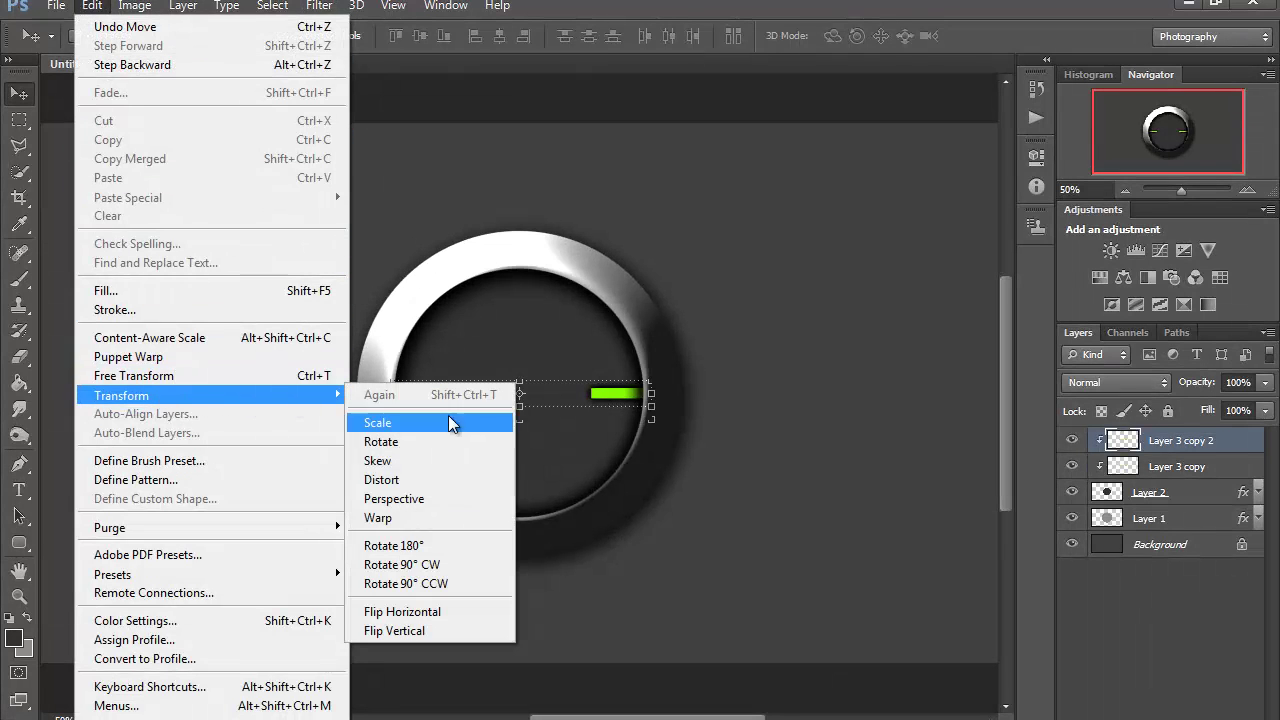
{"action": "left_click", "coordinate": [460, 550]}
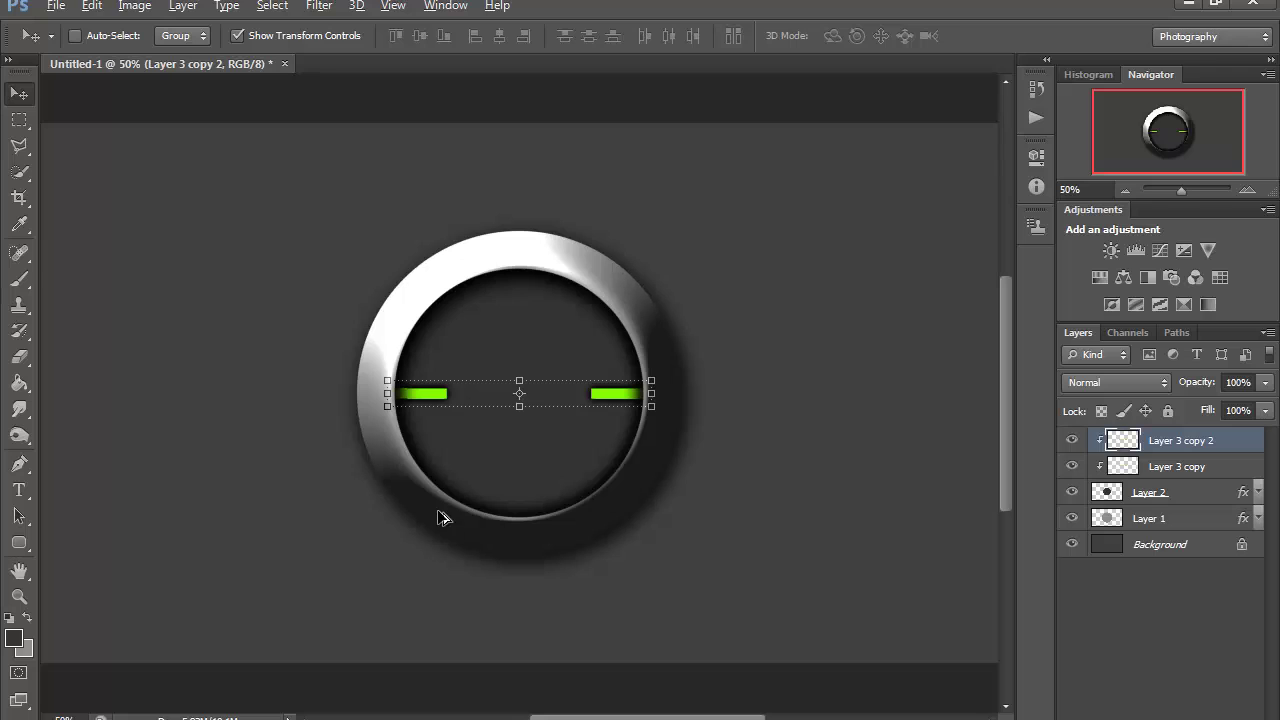
- Rotate the duplicated marker pair 90° clockwise so markers sit at the inner circle's upper and lower edges
{"action": "left_click", "coordinate": [92, 8]}
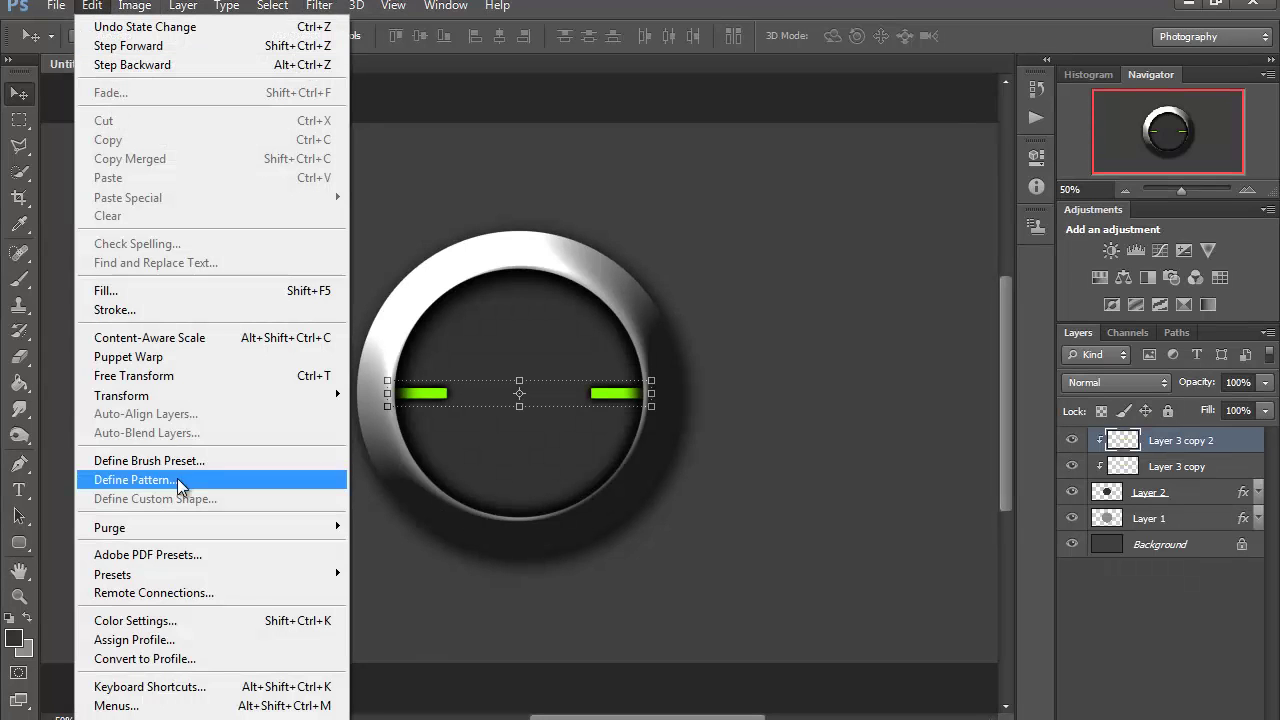
{"action": "mouse_move", "coordinate": [241, 397]}
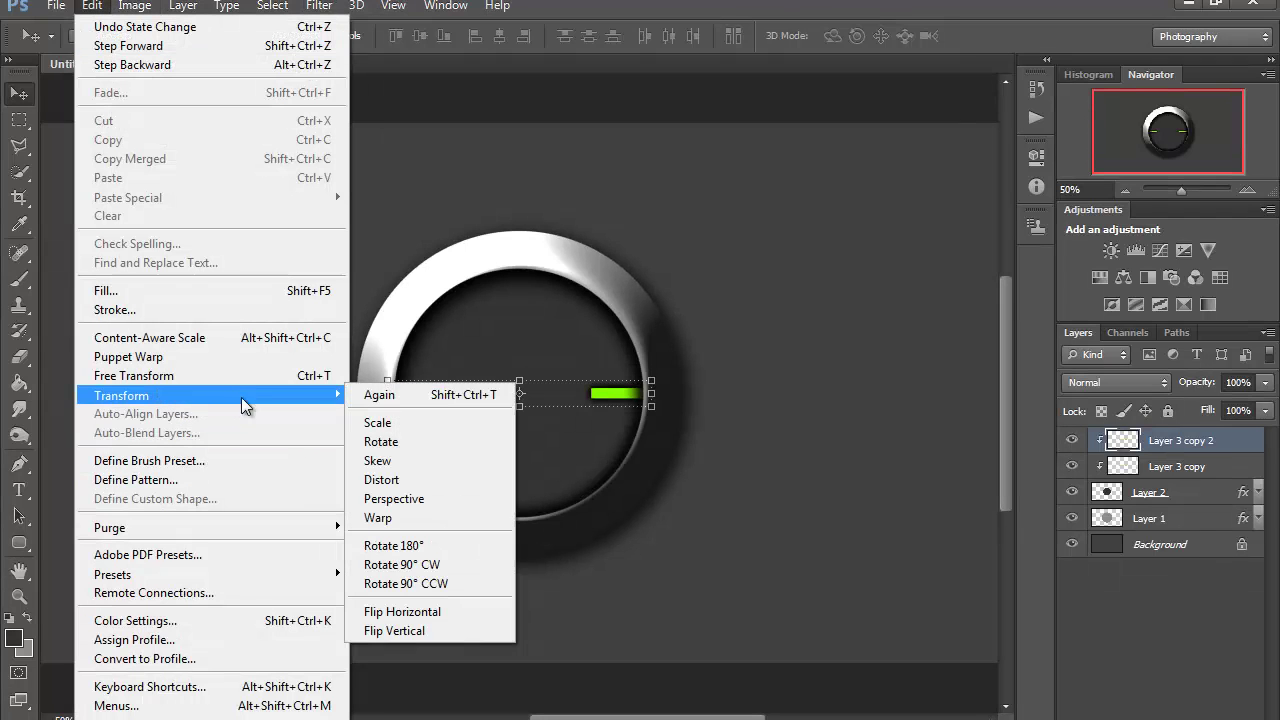
{"action": "left_click", "coordinate": [452, 566]}
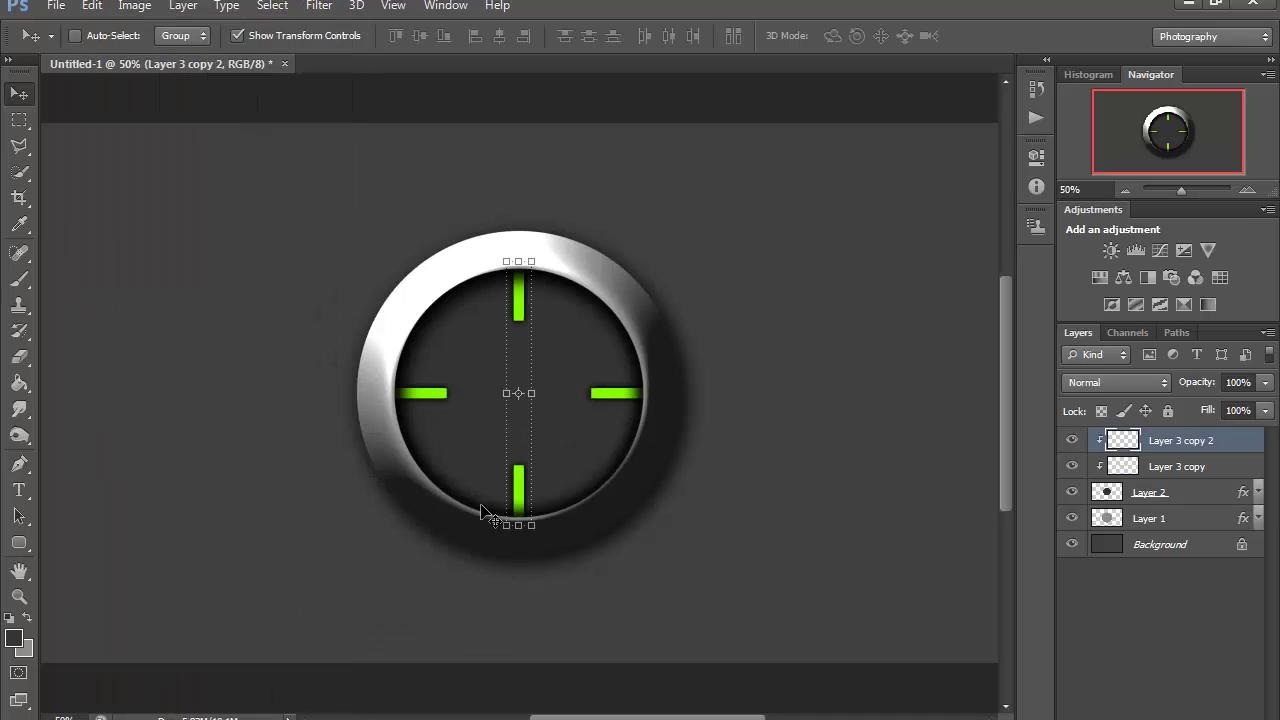
- Add a new empty layer, choose the Rounded Rectangle tool, and move the layer below Layer 1, directly above Background
{"action": "left_click", "coordinate": [16, 120]}
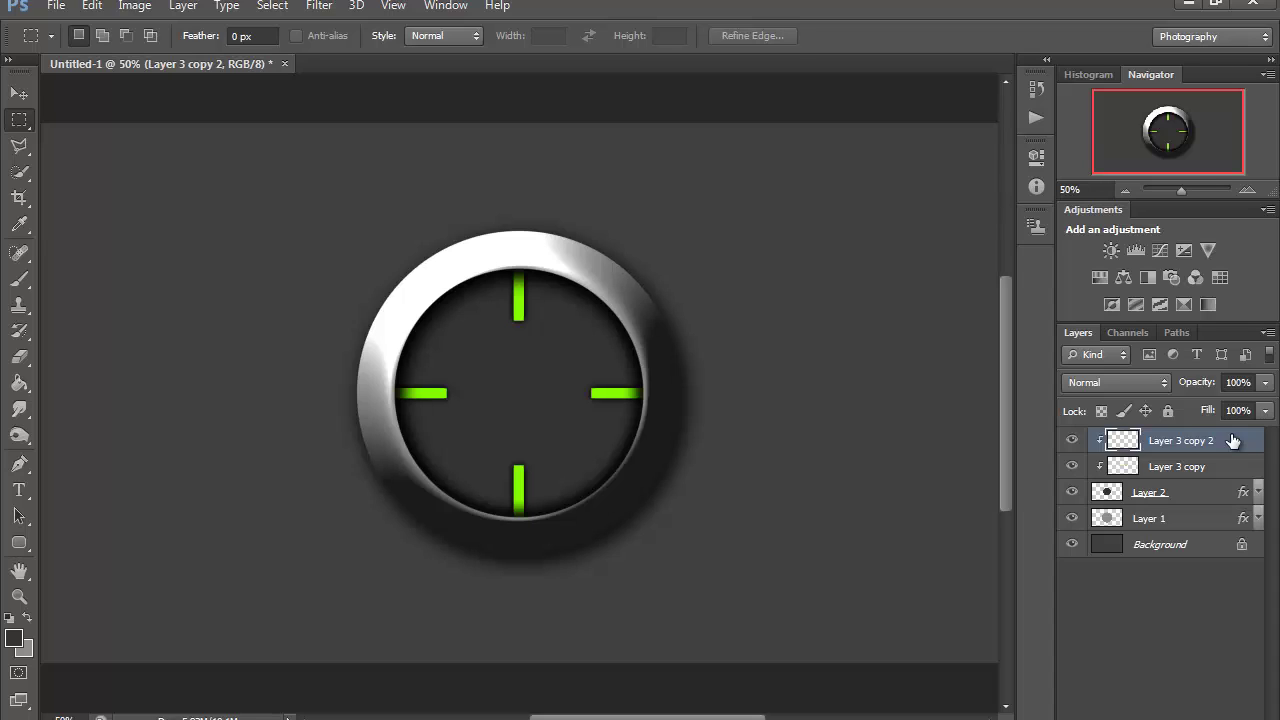
{"action": "key", "text": "ctrl+shift+alt+n"}
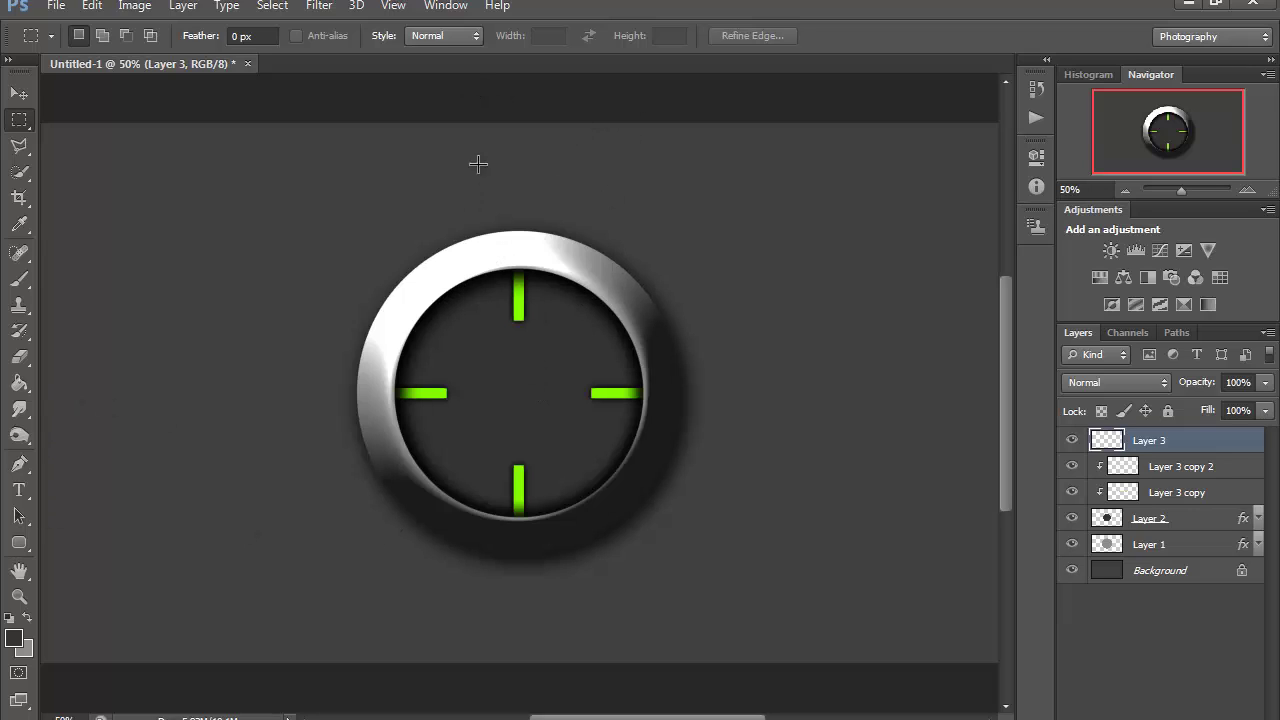
{"action": "left_click", "coordinate": [20, 543]}
{"action": "left_click", "coordinate": [20, 544]}
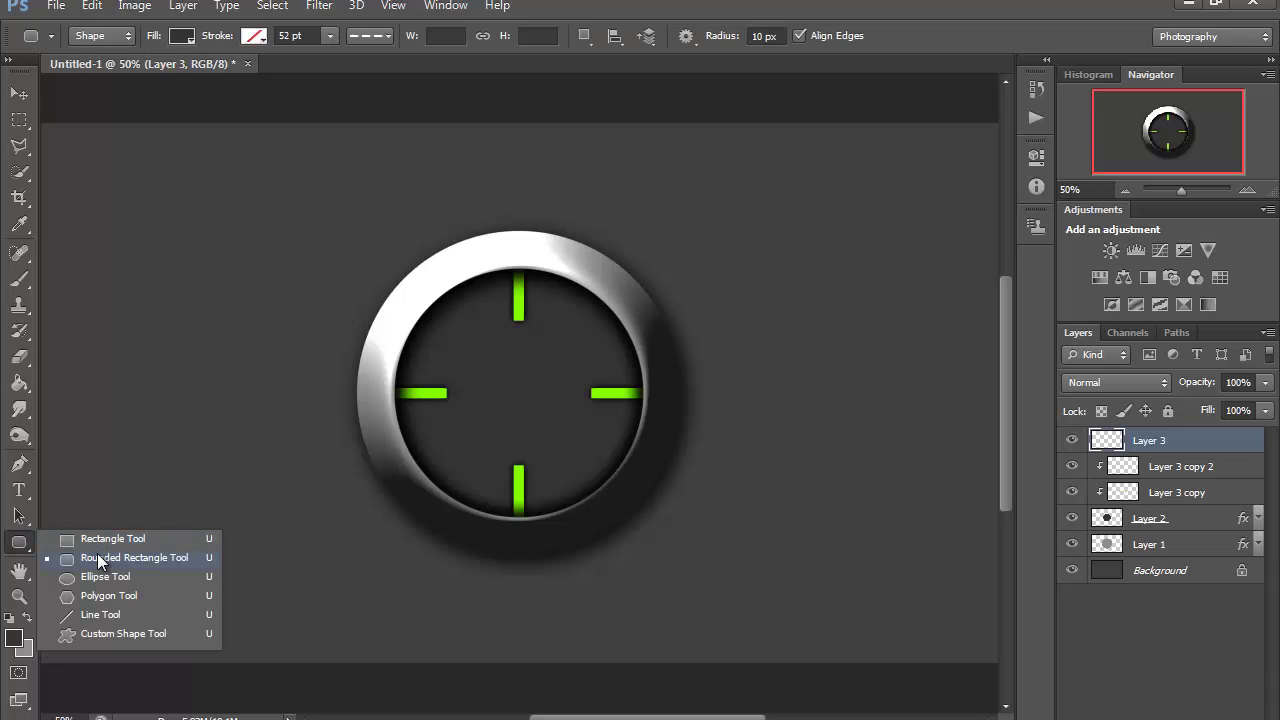
{"action": "left_click", "coordinate": [238, 469]}
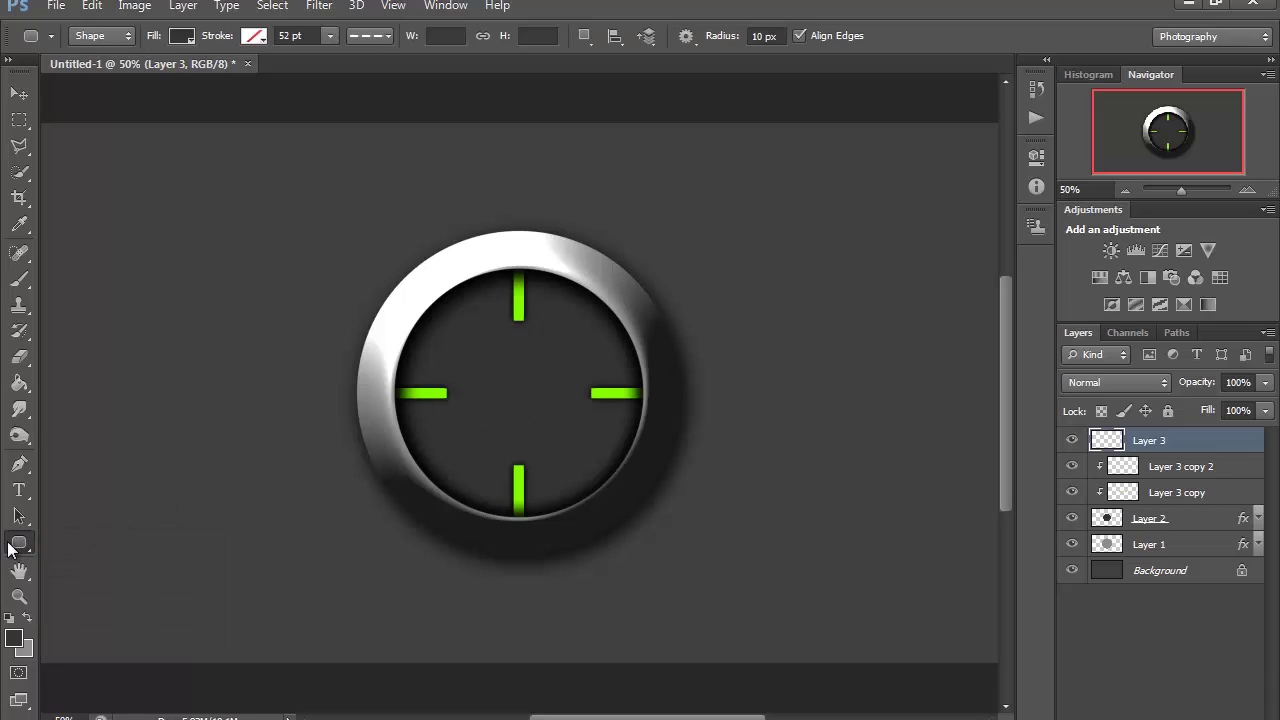
{"action": "left_click", "coordinate": [19, 542]}
{"action": "left_click", "coordinate": [17, 550]}
{"action": "left_click", "coordinate": [19, 543]}
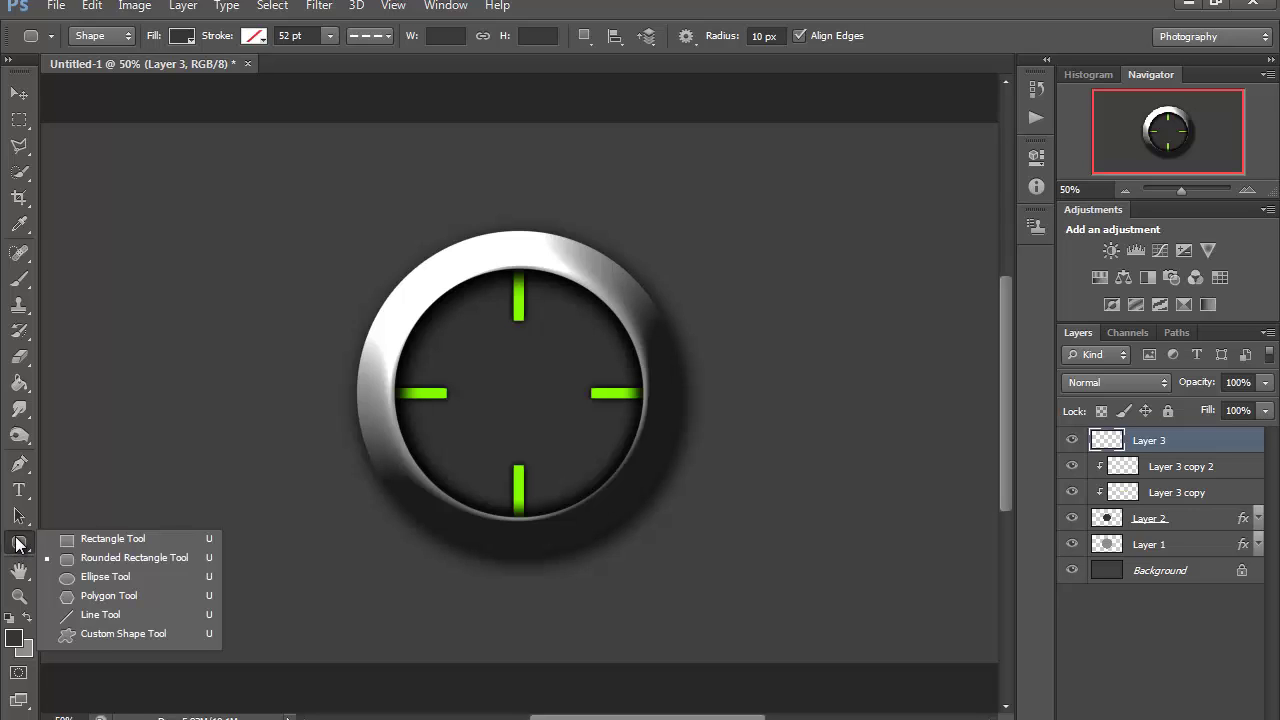
{"action": "left_click", "coordinate": [140, 560]}
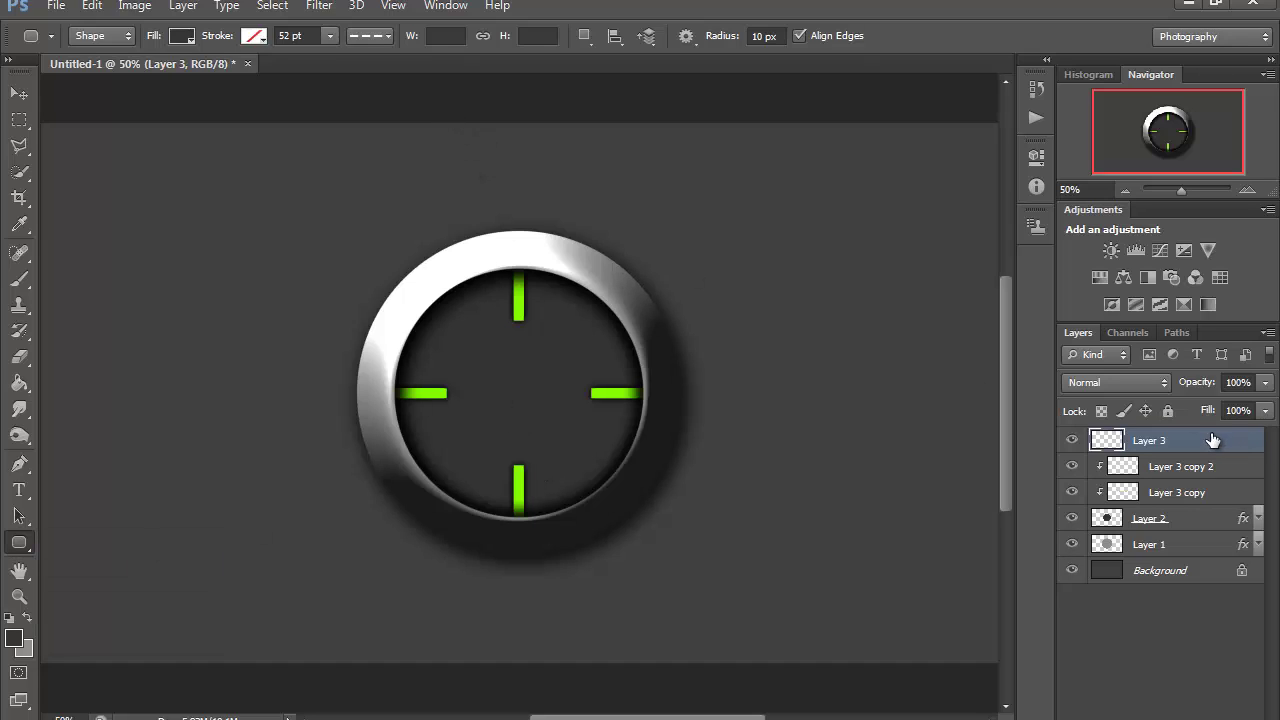
{"action": "left_click_drag", "start_coordinate": [1198, 442], "coordinate": [1194, 552]}
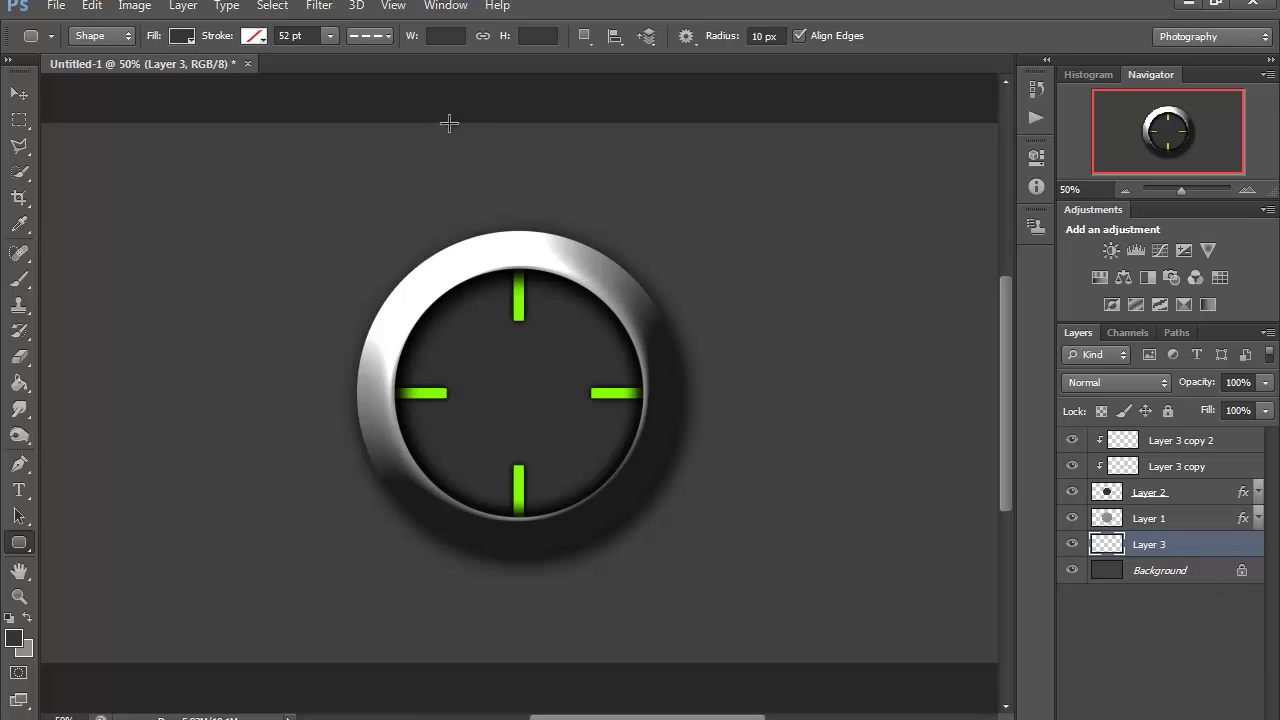
- Draw a dark rounded rectangle about 256 × 344 px from the canvas's upper edge down behind the ring, and rasterize its layer
{"action": "left_click_drag", "start_coordinate": [444, 124], "coordinate": [571, 294]}
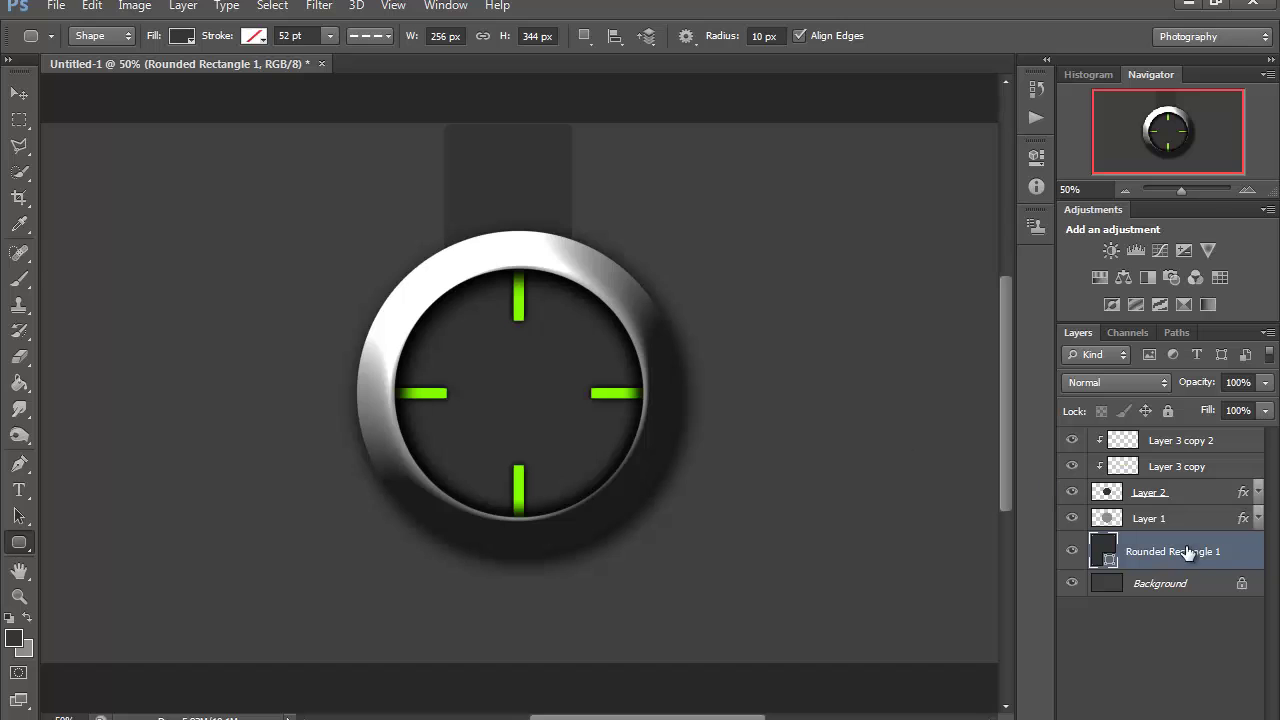
{"action": "right_click", "coordinate": [1240, 562]}
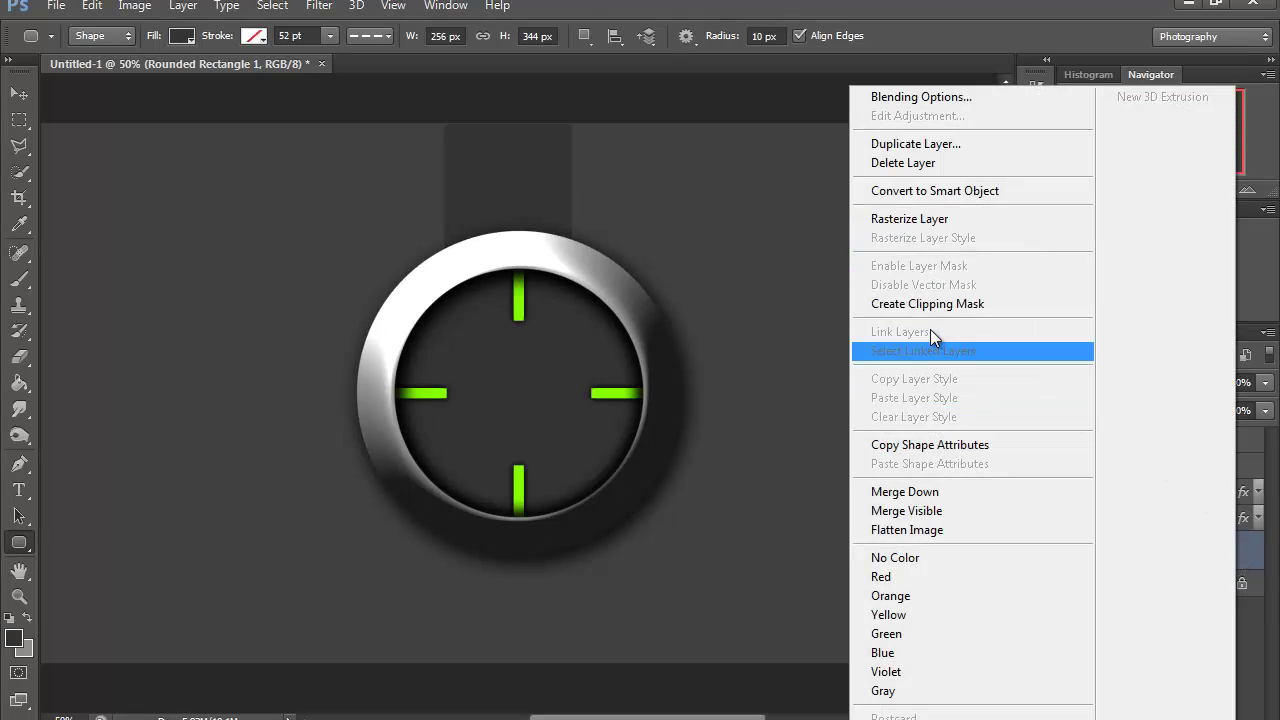
{"action": "left_click", "coordinate": [929, 220]}
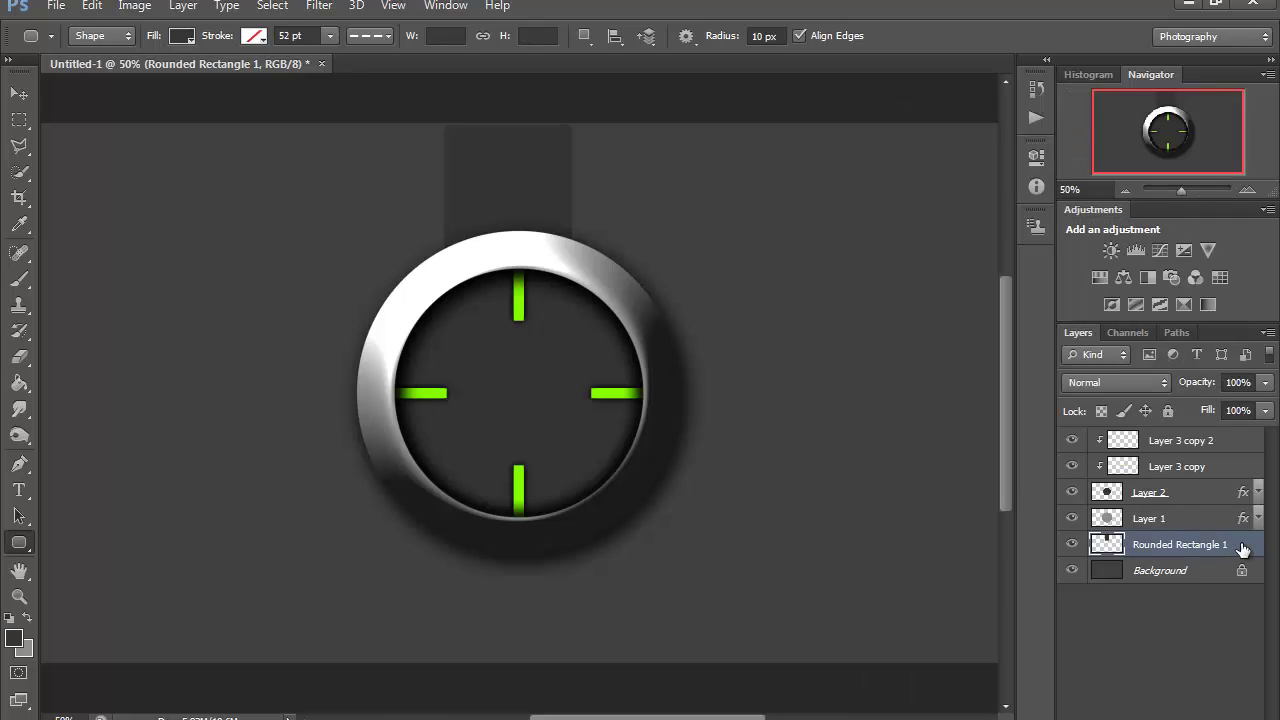
- Nudge the rounded rectangle slightly upward and give it a Pattern Overlay using the pale, fine-textured pattern
{"action": "left_click", "coordinate": [19, 93]}
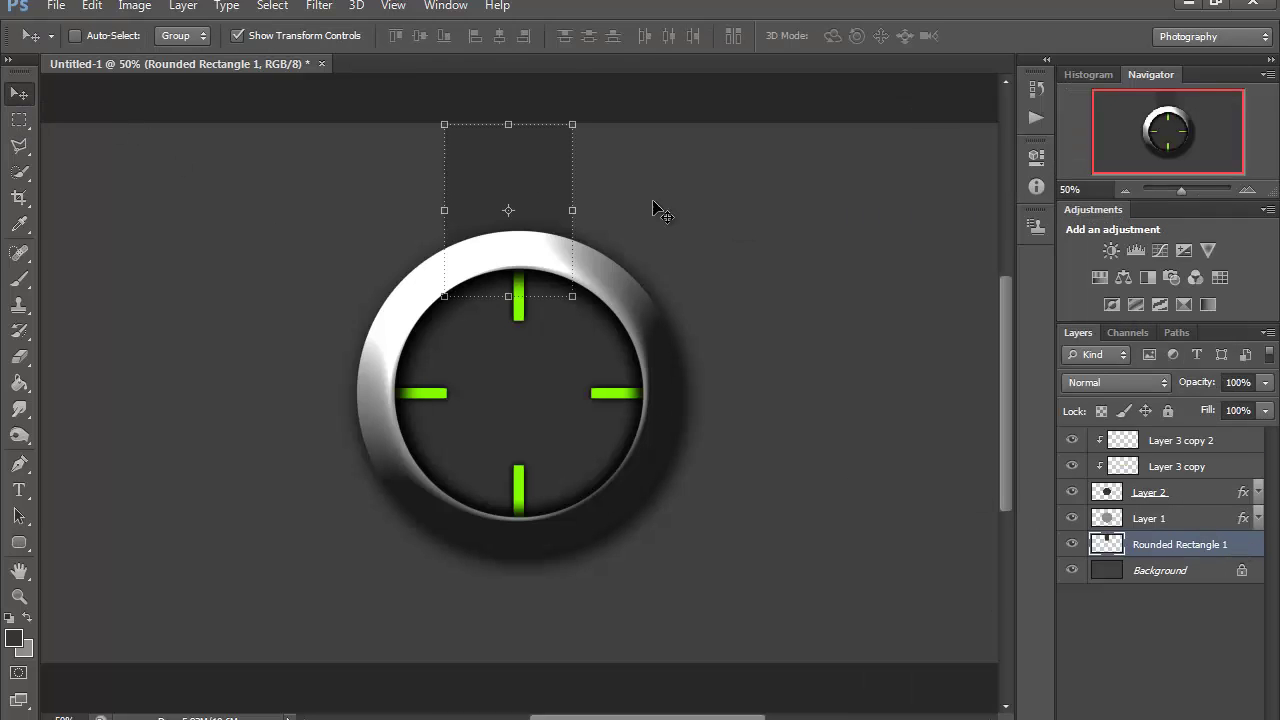
{"action": "left_click_drag", "start_coordinate": [510, 180], "coordinate": [508, 162]}
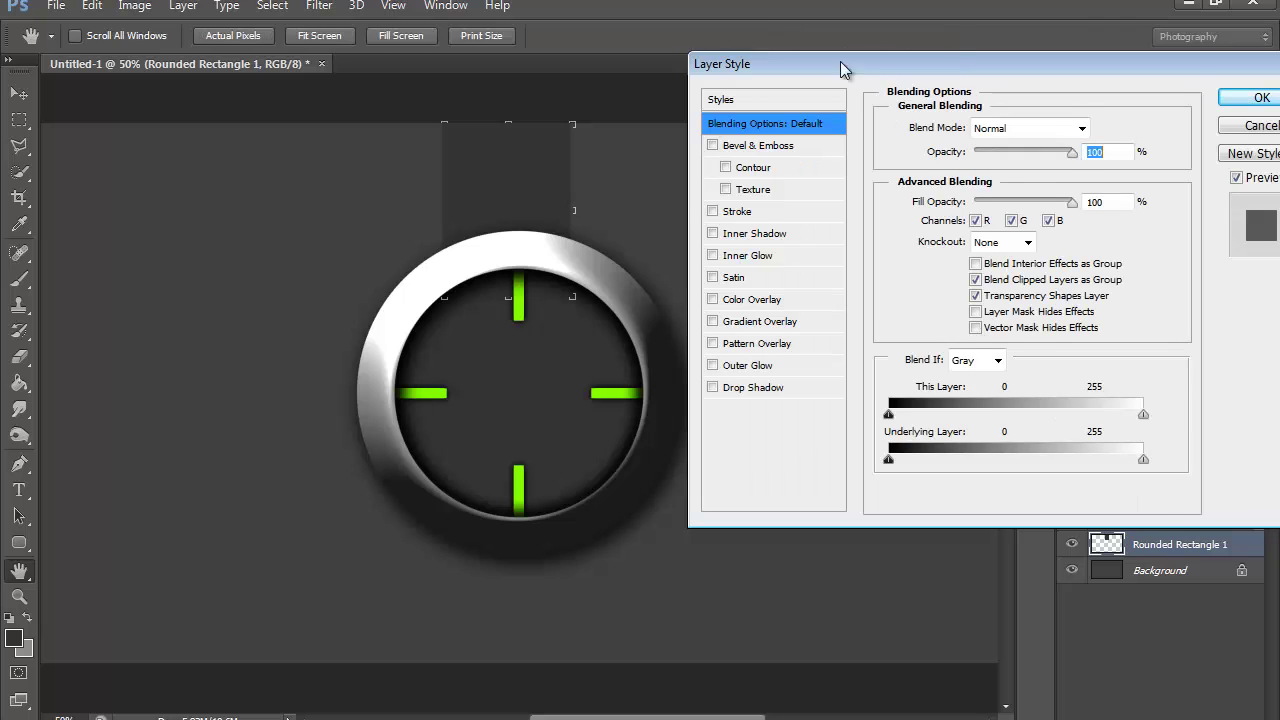
{"action": "left_click_drag", "start_coordinate": [841, 62], "coordinate": [915, 39]}
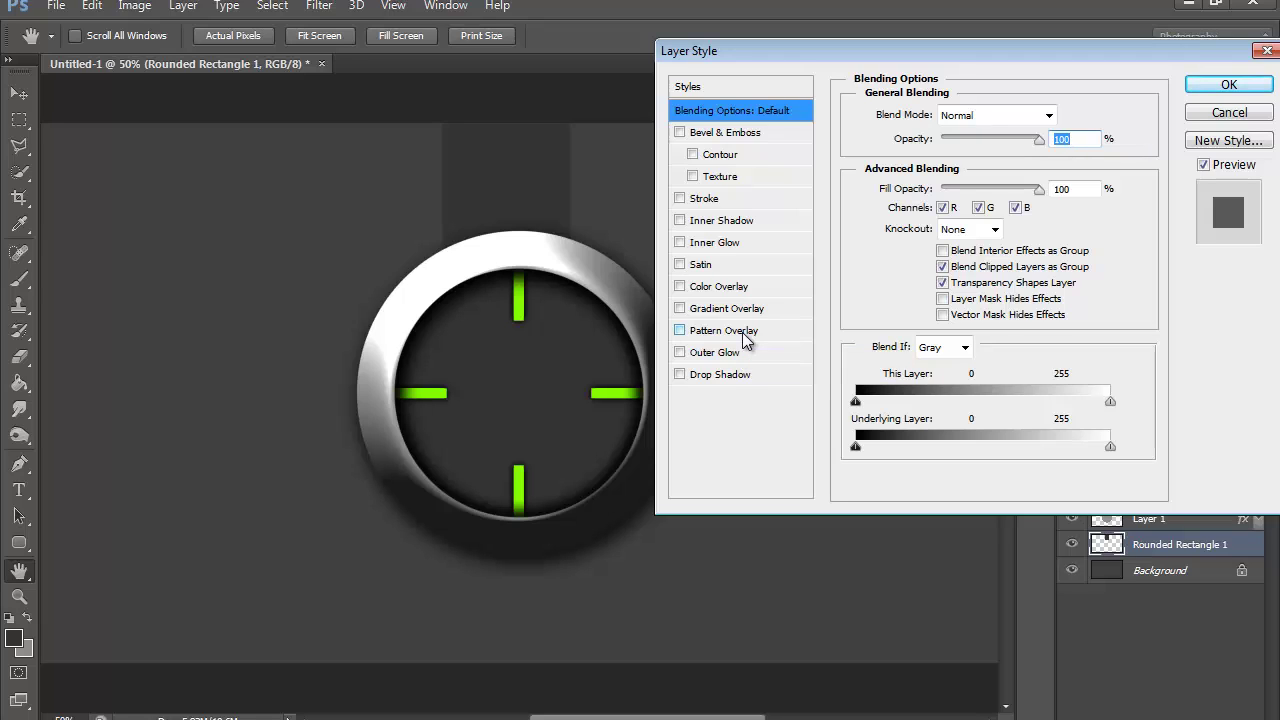
{"action": "left_click", "coordinate": [743, 334]}
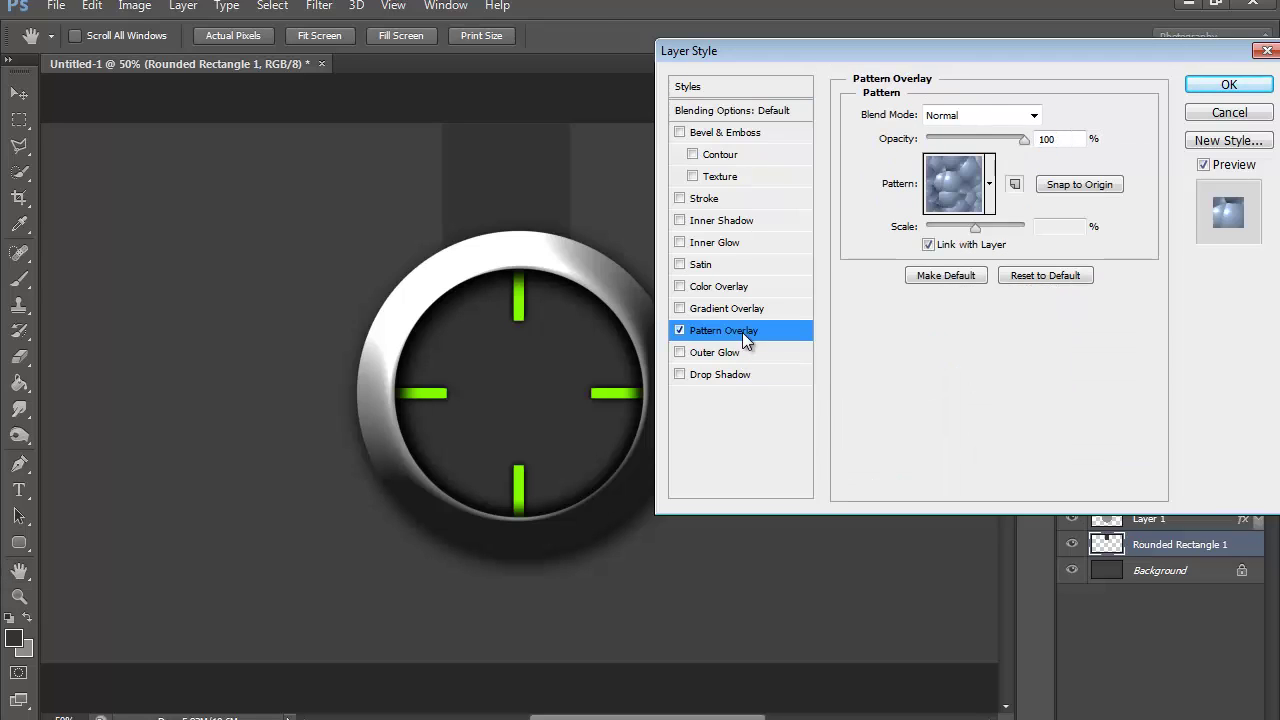
{"action": "left_click", "coordinate": [990, 190]}
{"action": "left_click", "coordinate": [989, 247]}
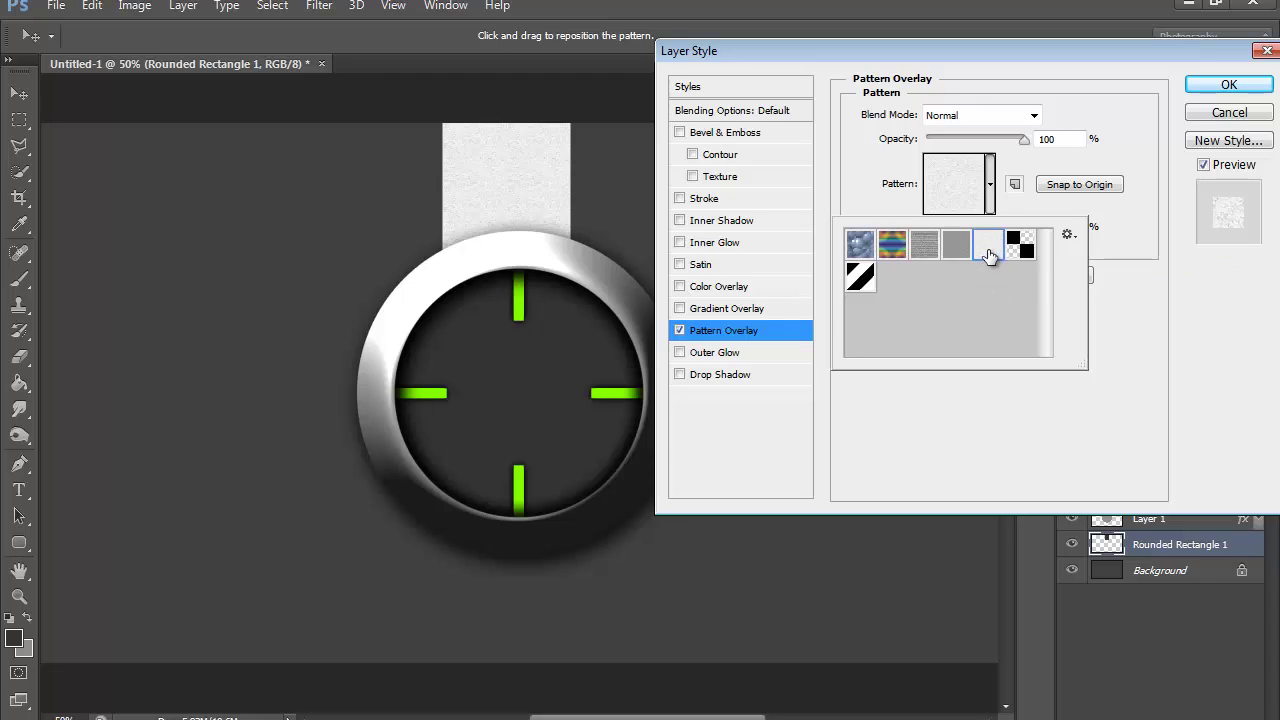
- Add a Satin effect to the strap with a very dark grey colour, 85% opacity and a size of 40 px
{"action": "left_click", "coordinate": [994, 406]}
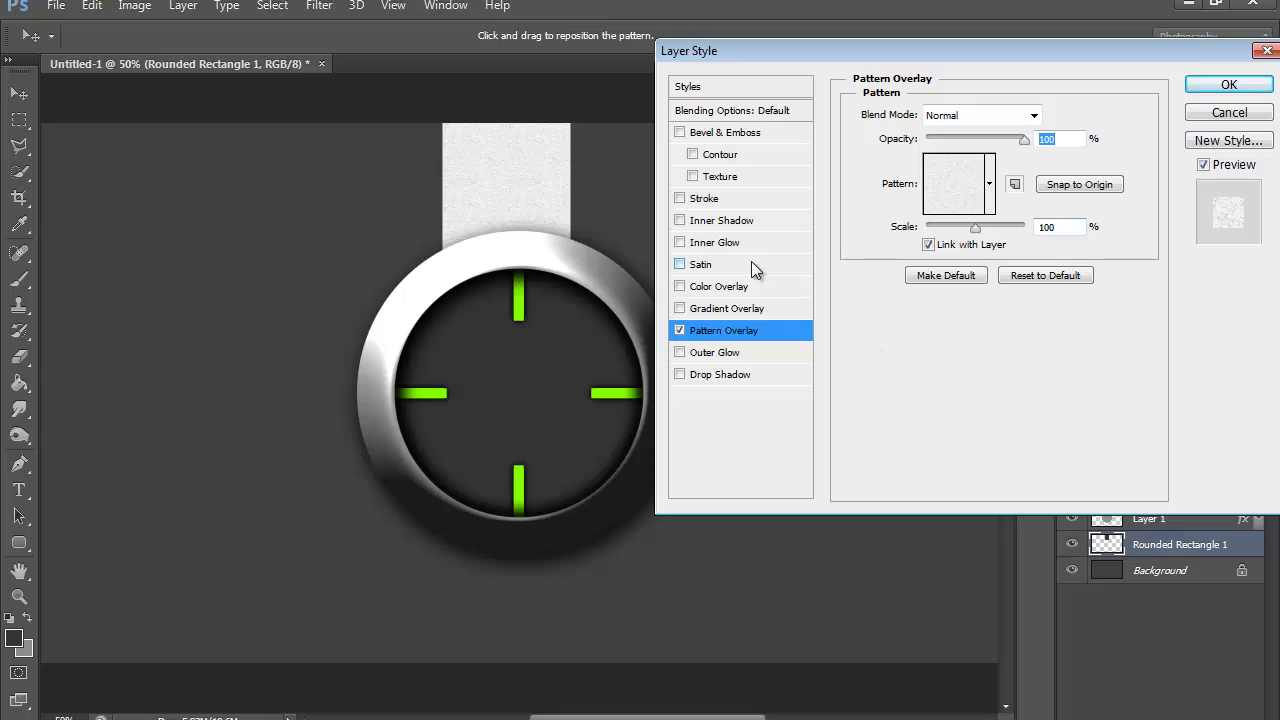
{"action": "left_click", "coordinate": [718, 266]}
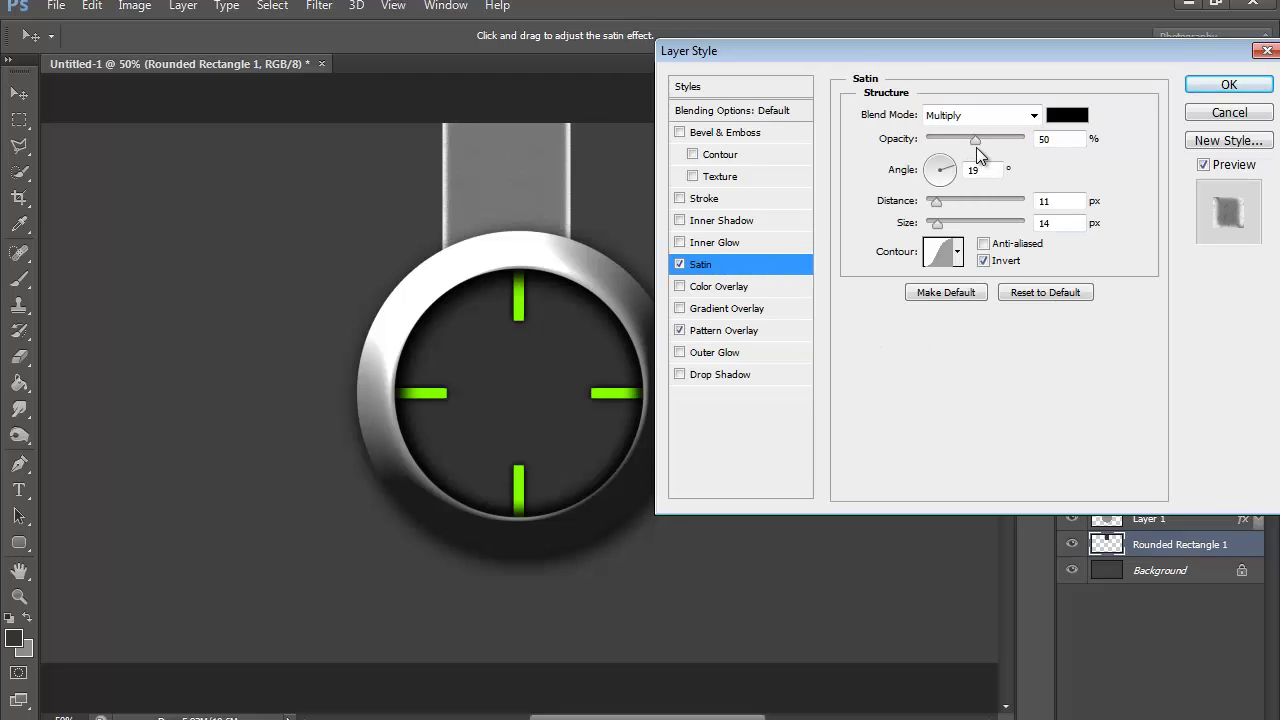
{"action": "left_click", "coordinate": [1066, 116]}
{"action": "left_click_drag", "start_coordinate": [722, 394], "coordinate": [731, 391]}
{"action": "left_click", "coordinate": [1200, 160]}
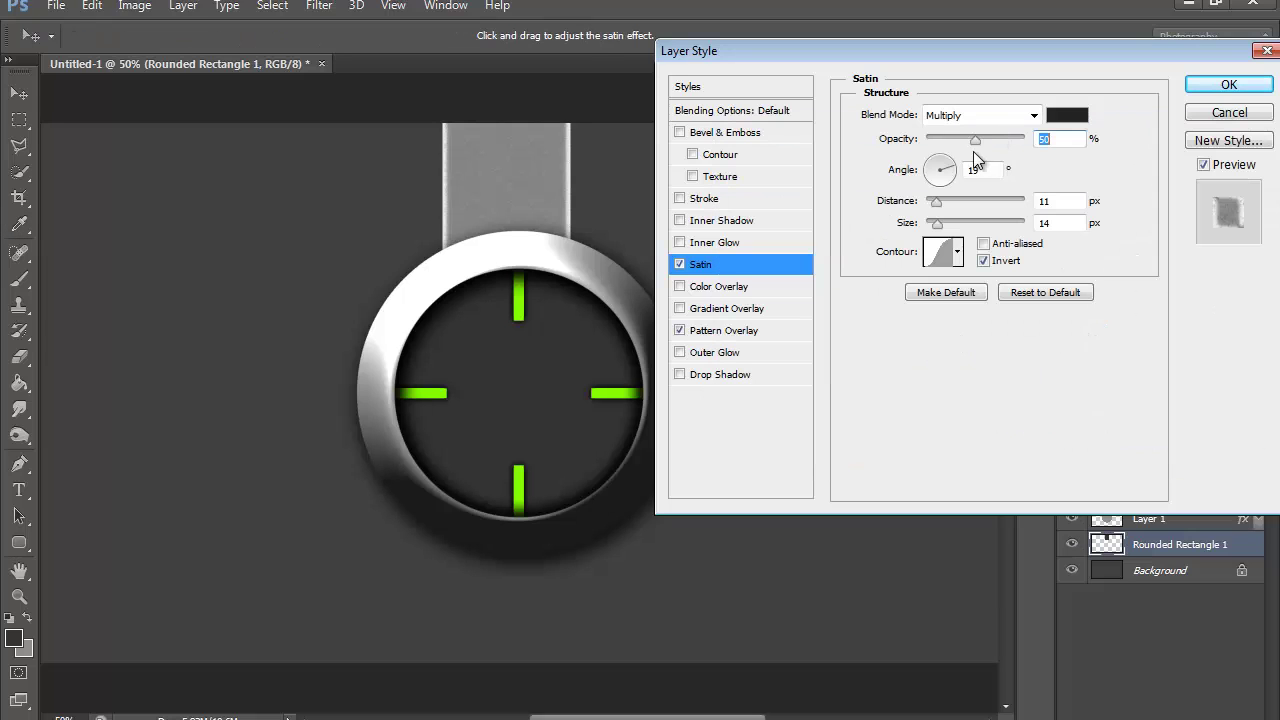
{"action": "left_click_drag", "start_coordinate": [990, 145], "coordinate": [1012, 150]}
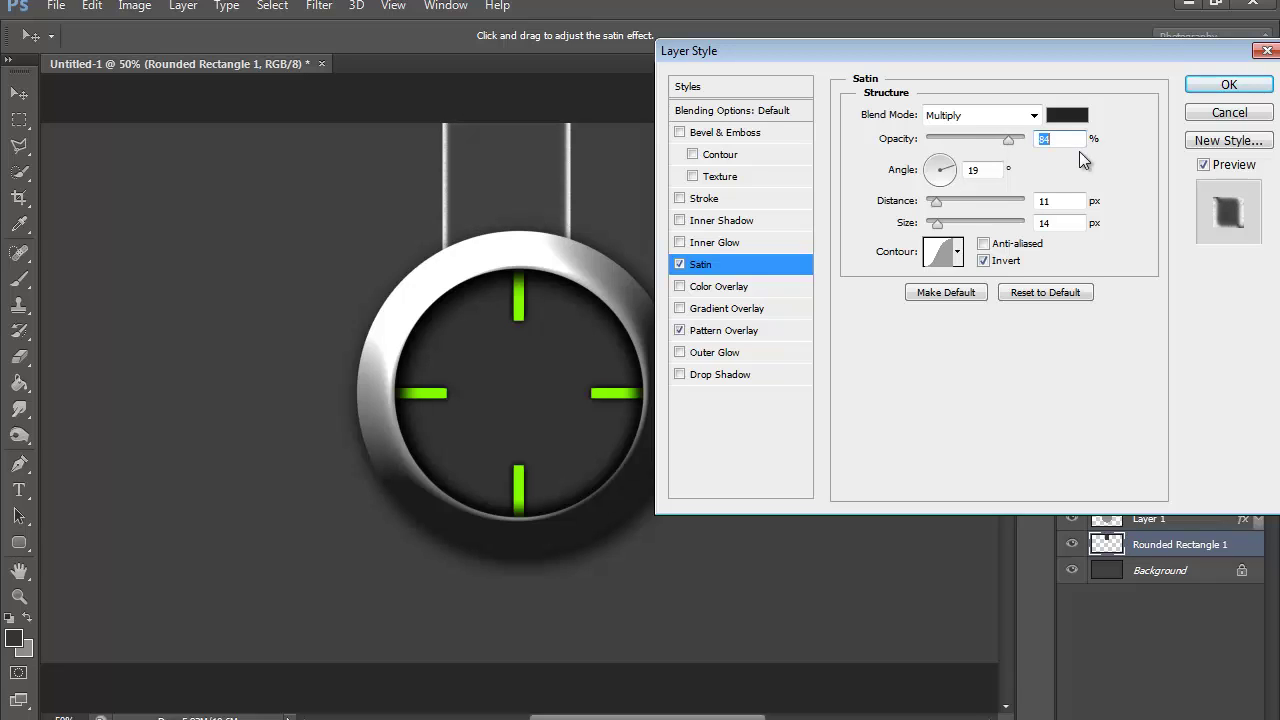
{"action": "type", "text": "85"}
{"action": "left_click_drag", "start_coordinate": [937, 224], "coordinate": [956, 233]}
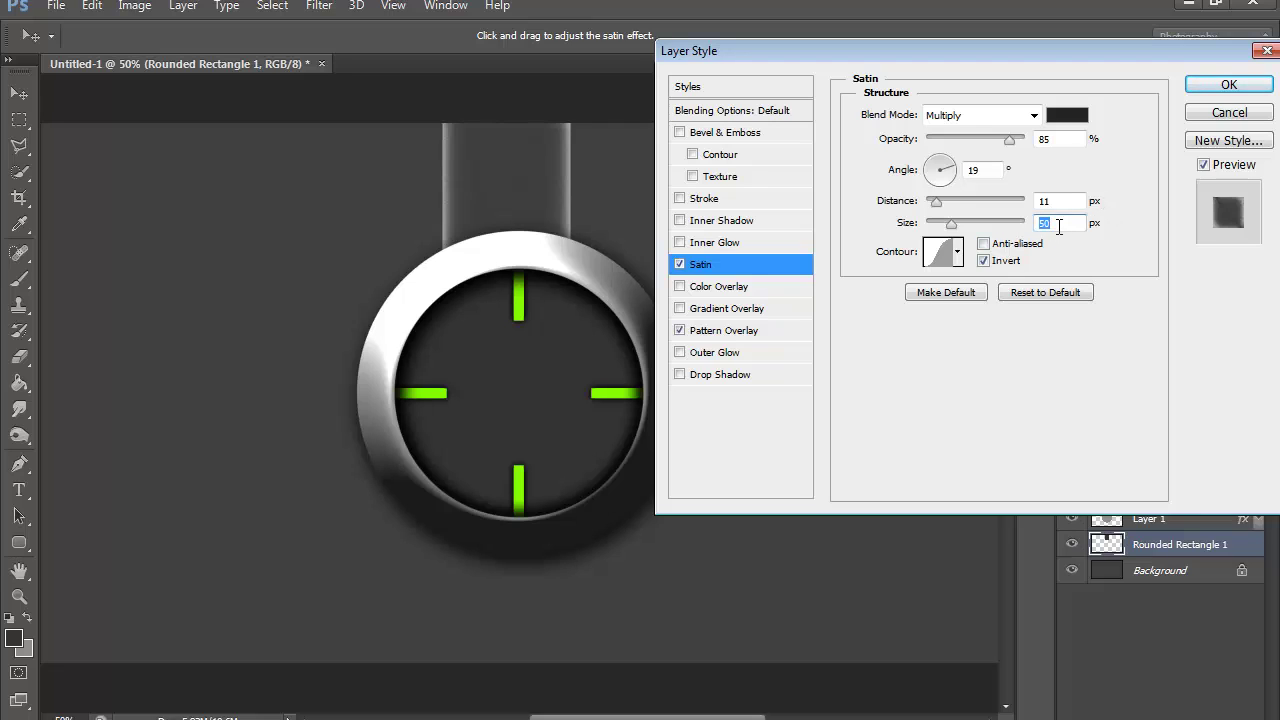
{"action": "type", "text": "40"}
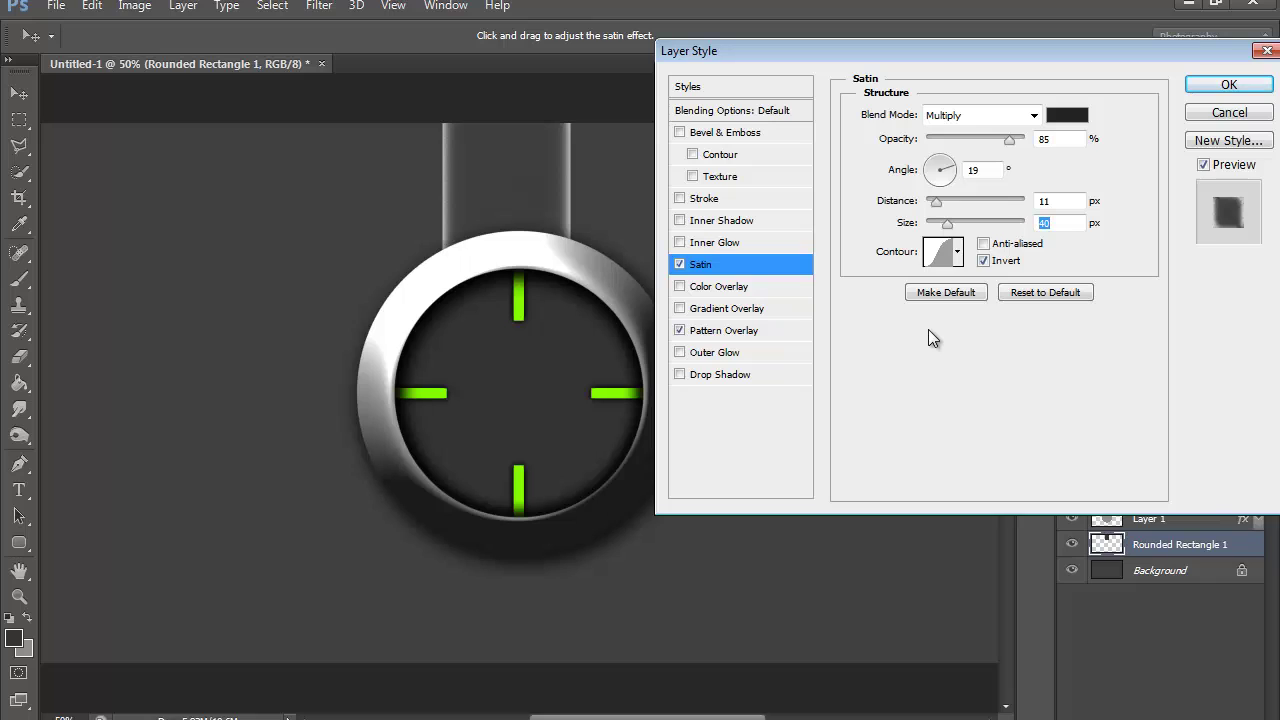
- Add a Drop Shadow to the strap with distance 11 px, spread 14% and size 35 px, and collapse its effects list
{"action": "left_click", "coordinate": [699, 373]}
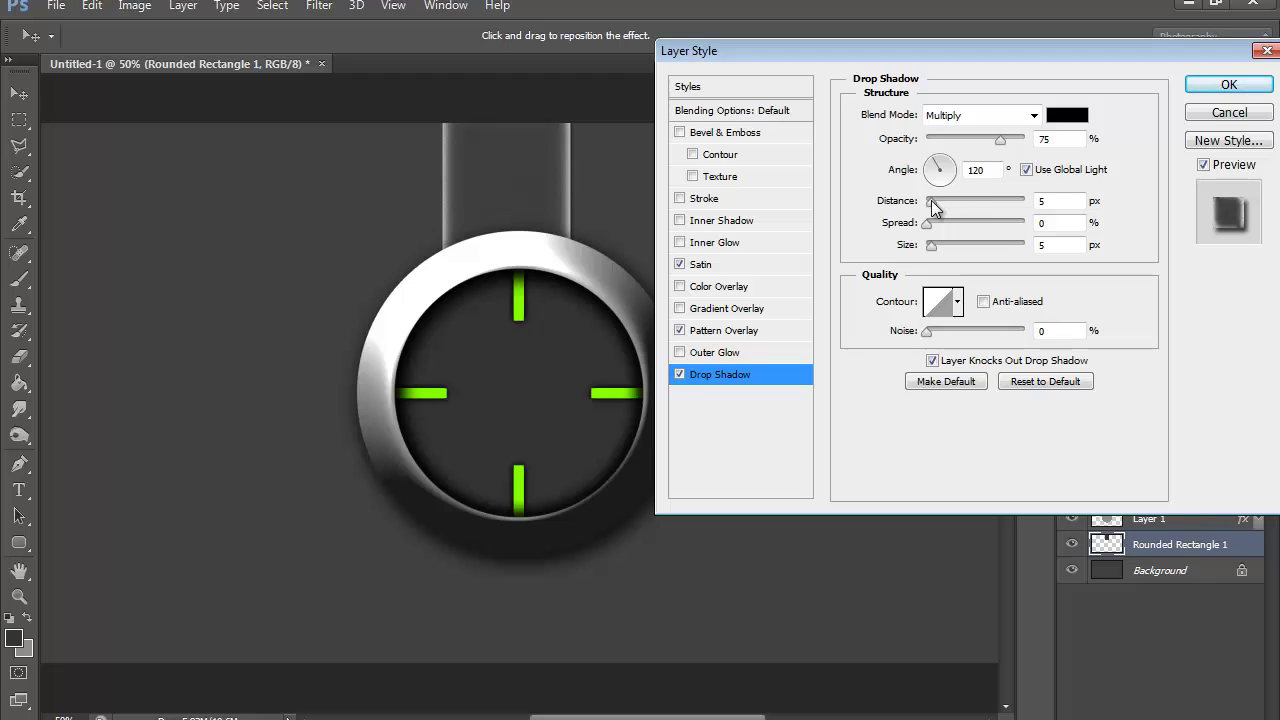
{"action": "left_click_drag", "start_coordinate": [932, 205], "coordinate": [946, 258]}
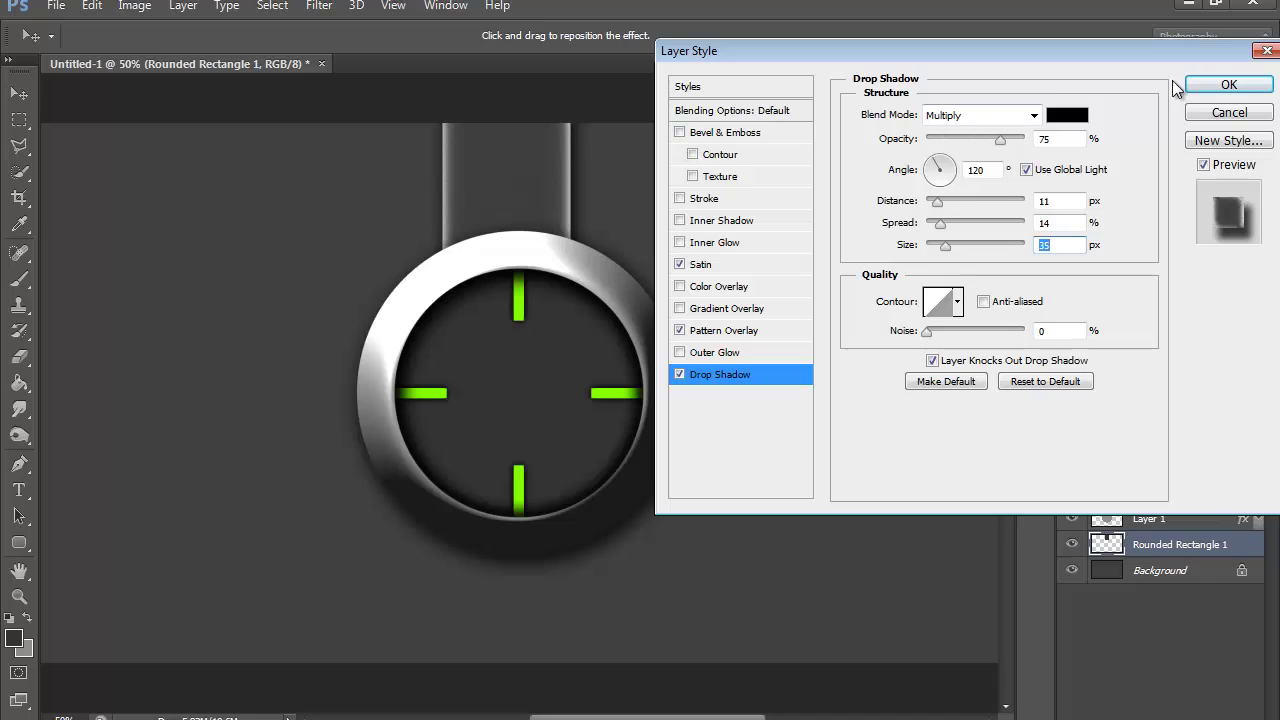
{"action": "left_click", "coordinate": [1229, 85]}
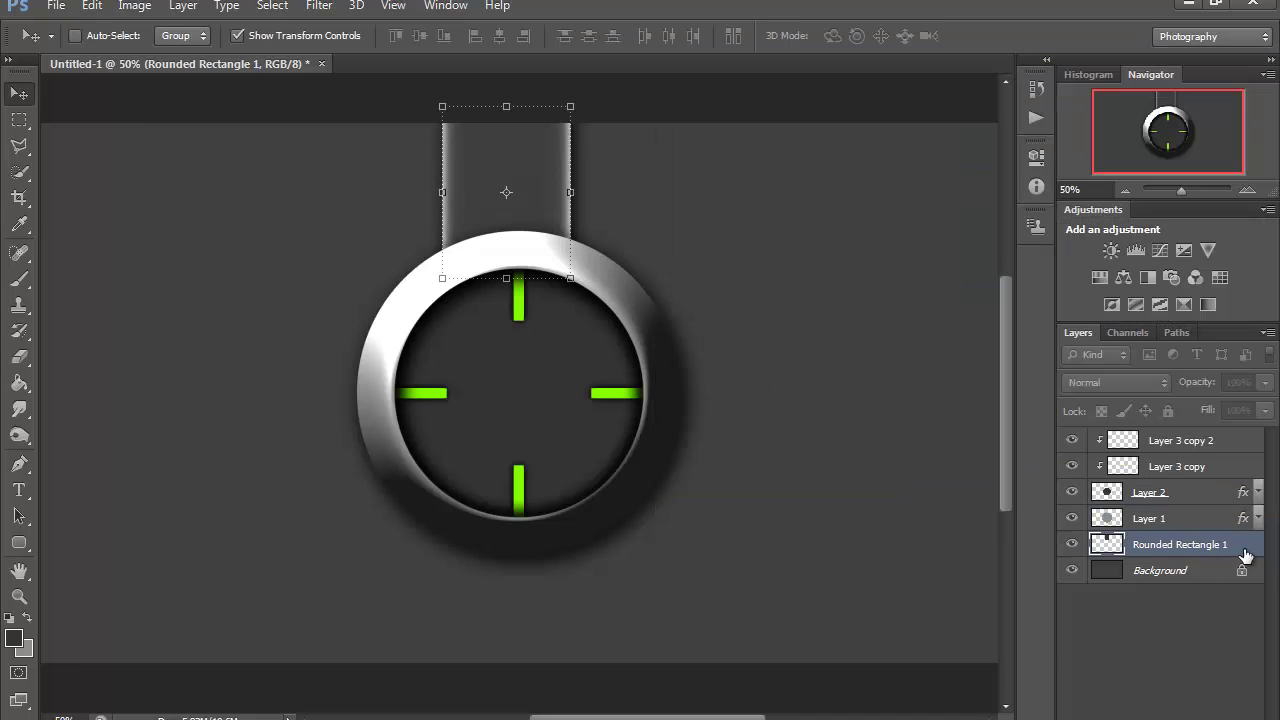
{"action": "left_click", "coordinate": [1254, 548]}
{"action": "left_click", "coordinate": [1257, 548]}
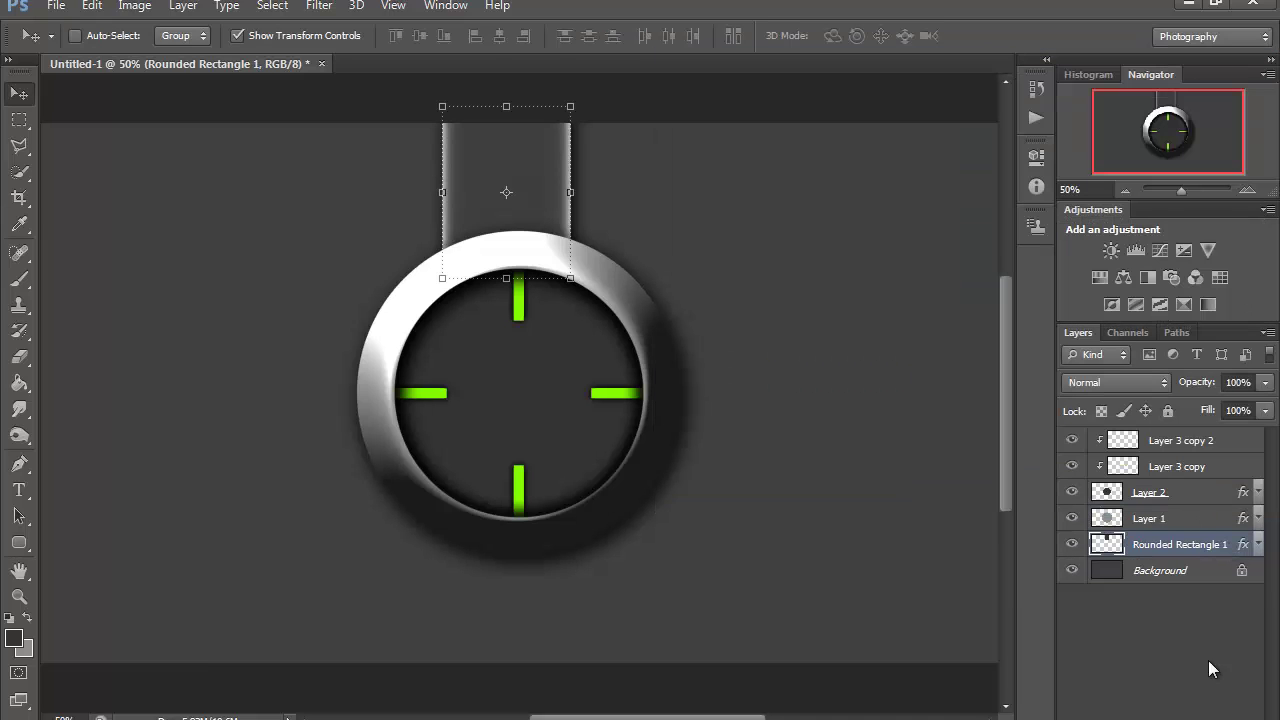
- Add a new empty layer directly above the strap and set the Brush tool to the 6 px square tip
{"action": "key", "text": "ctrl+shift+alt+n"}
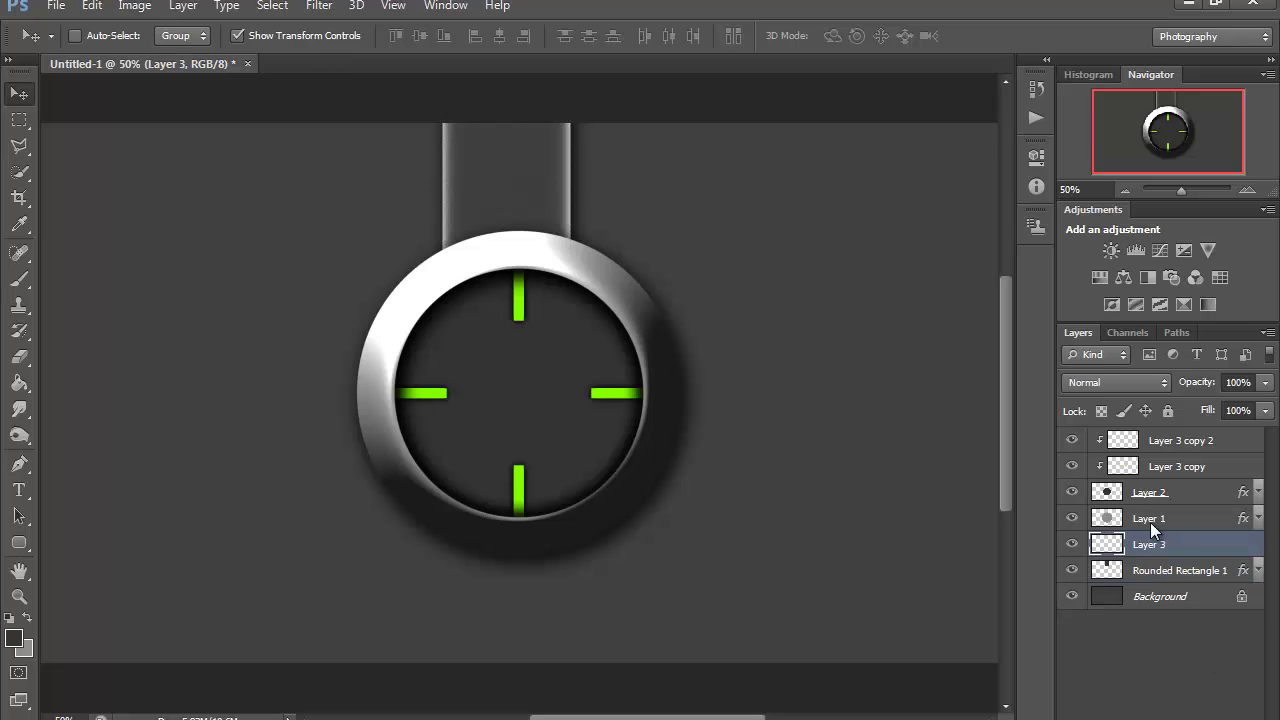
{"action": "left_click", "coordinate": [15, 285]}
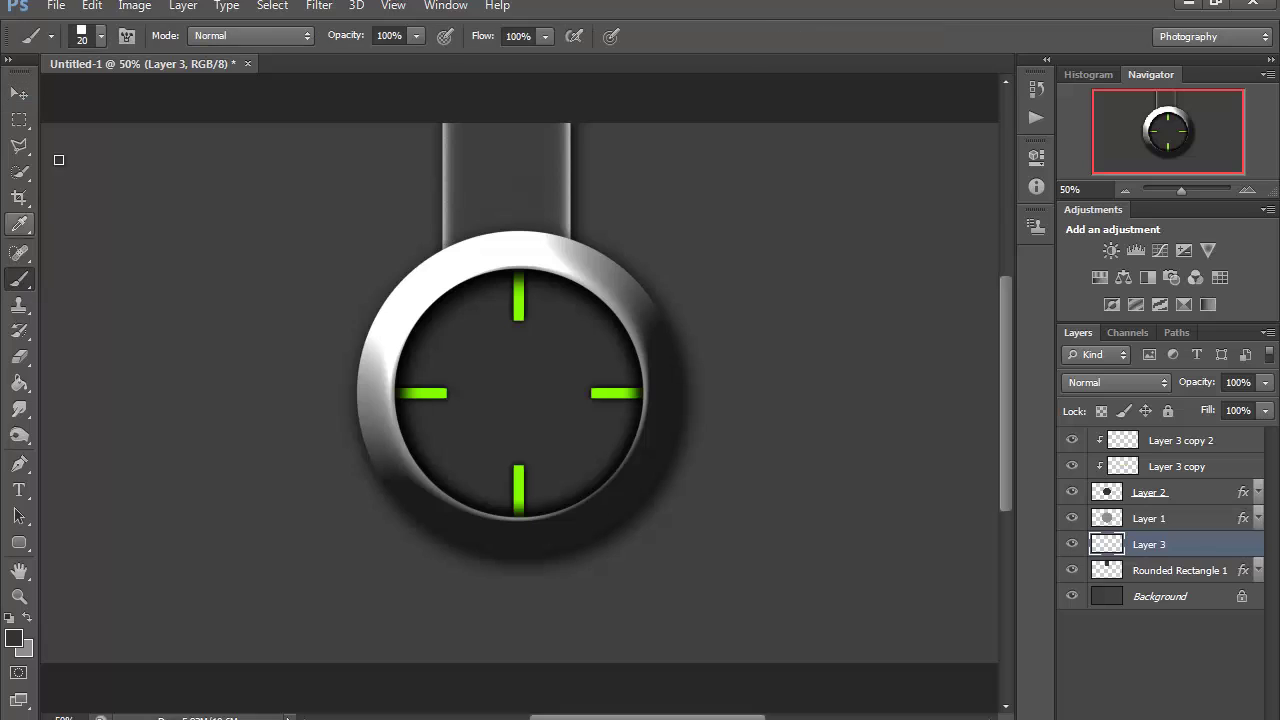
{"action": "left_click", "coordinate": [100, 40]}
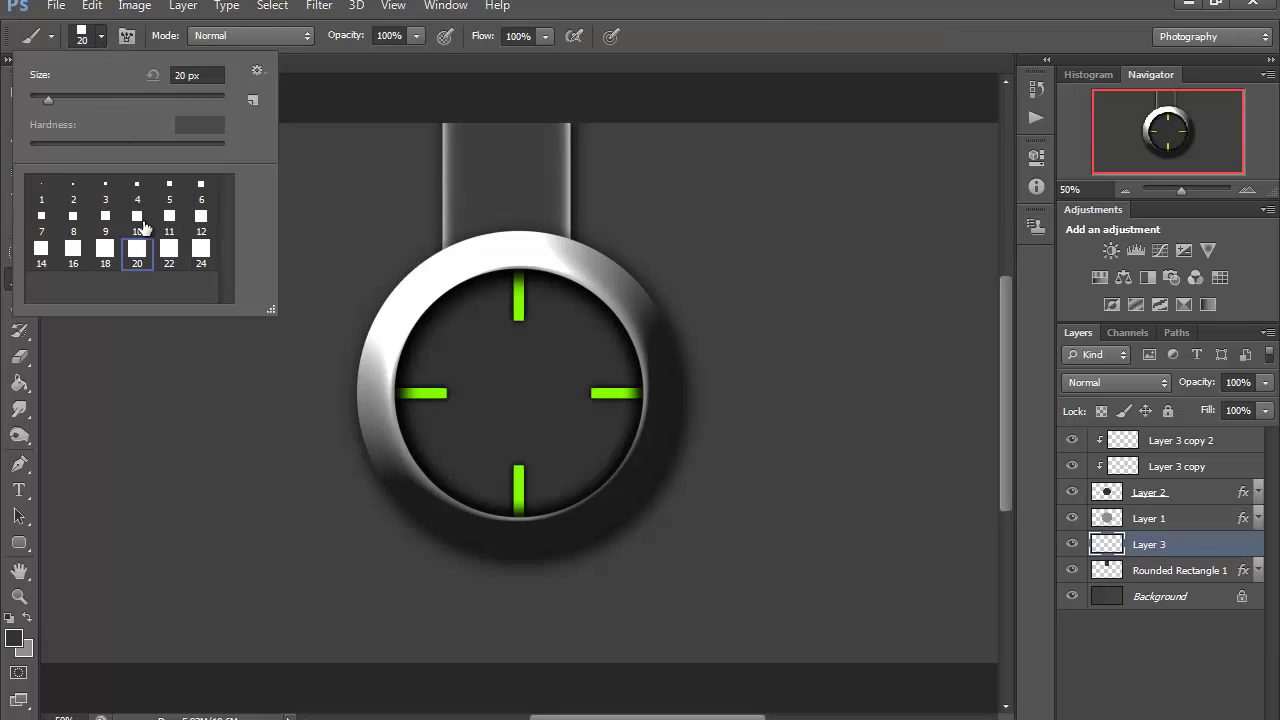
{"action": "left_click", "coordinate": [203, 199]}
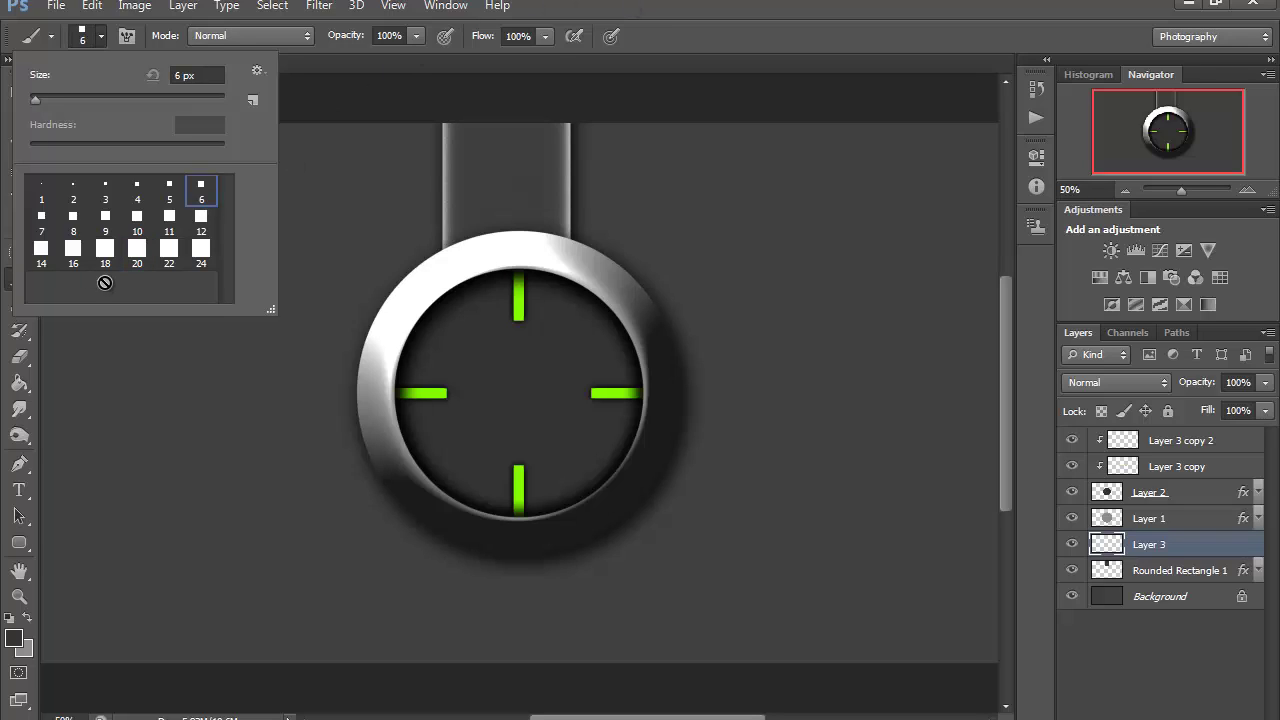
{"action": "key", "text": "Escape"}
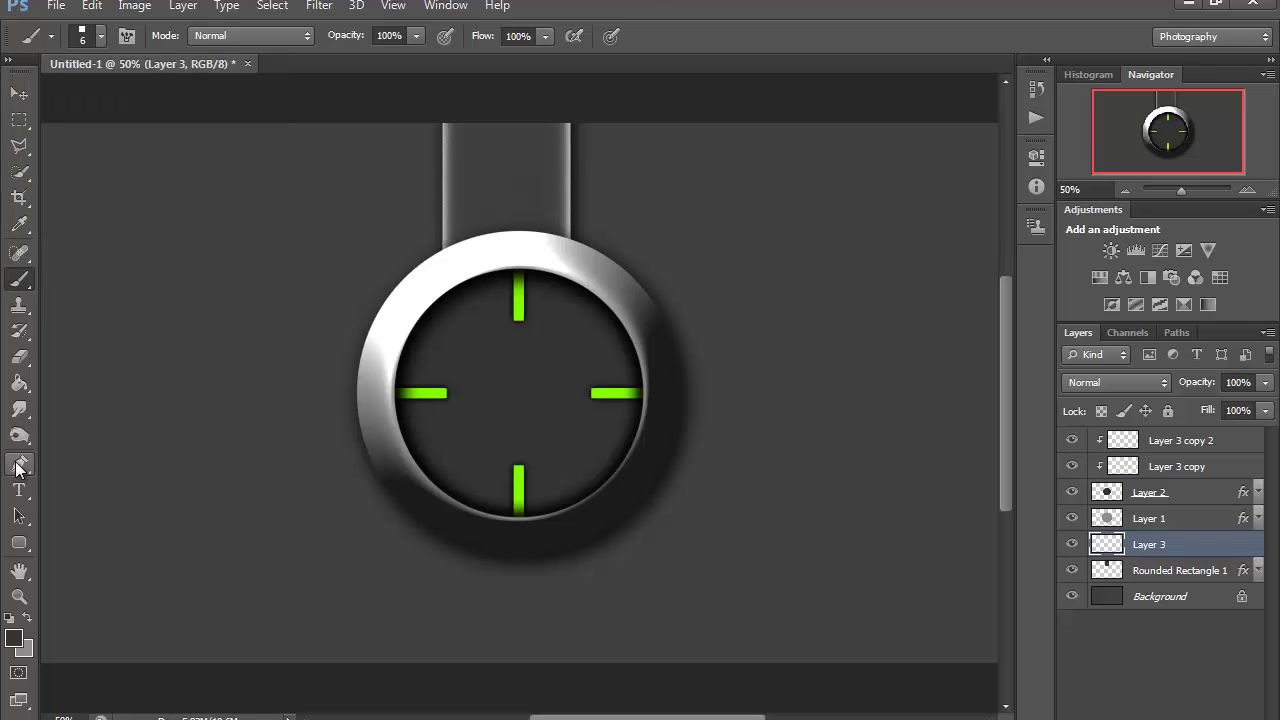
- Draw a short vertical Pen path just inside the strap's left edge, right above the ring
{"action": "left_click", "coordinate": [19, 465]}
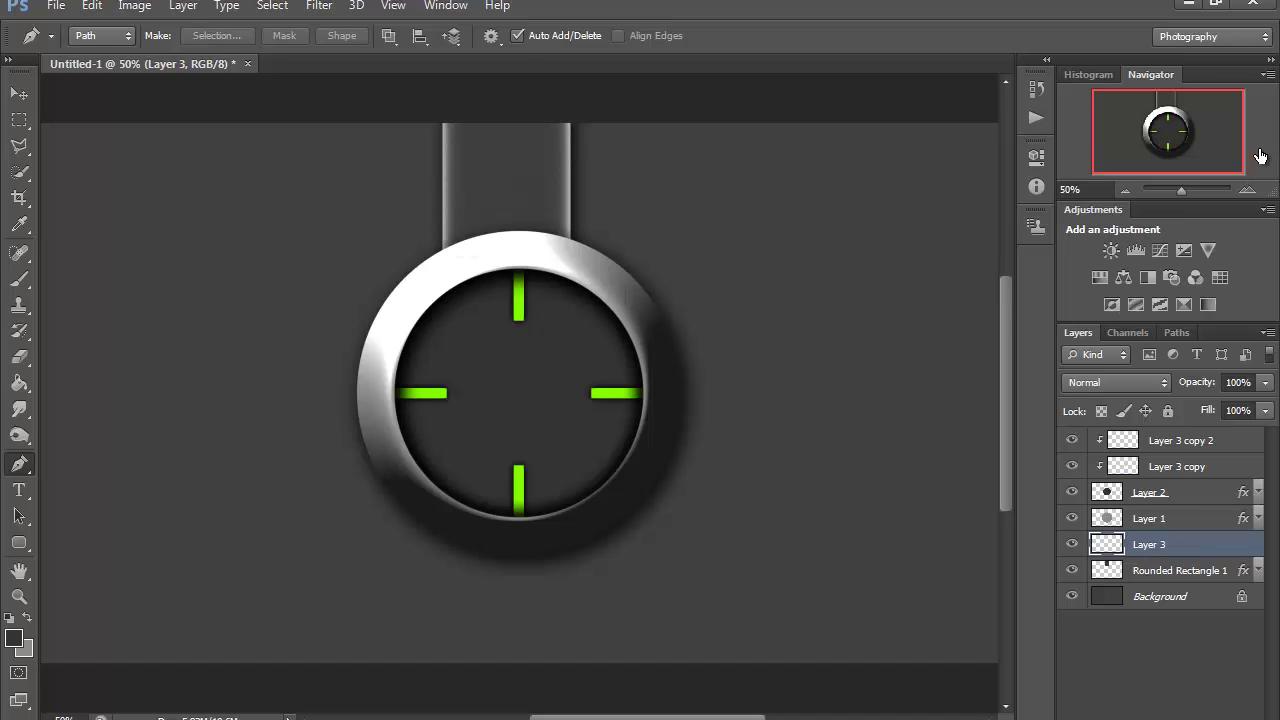
{"action": "left_click", "coordinate": [1246, 191]}
{"action": "left_click", "coordinate": [1246, 191]}
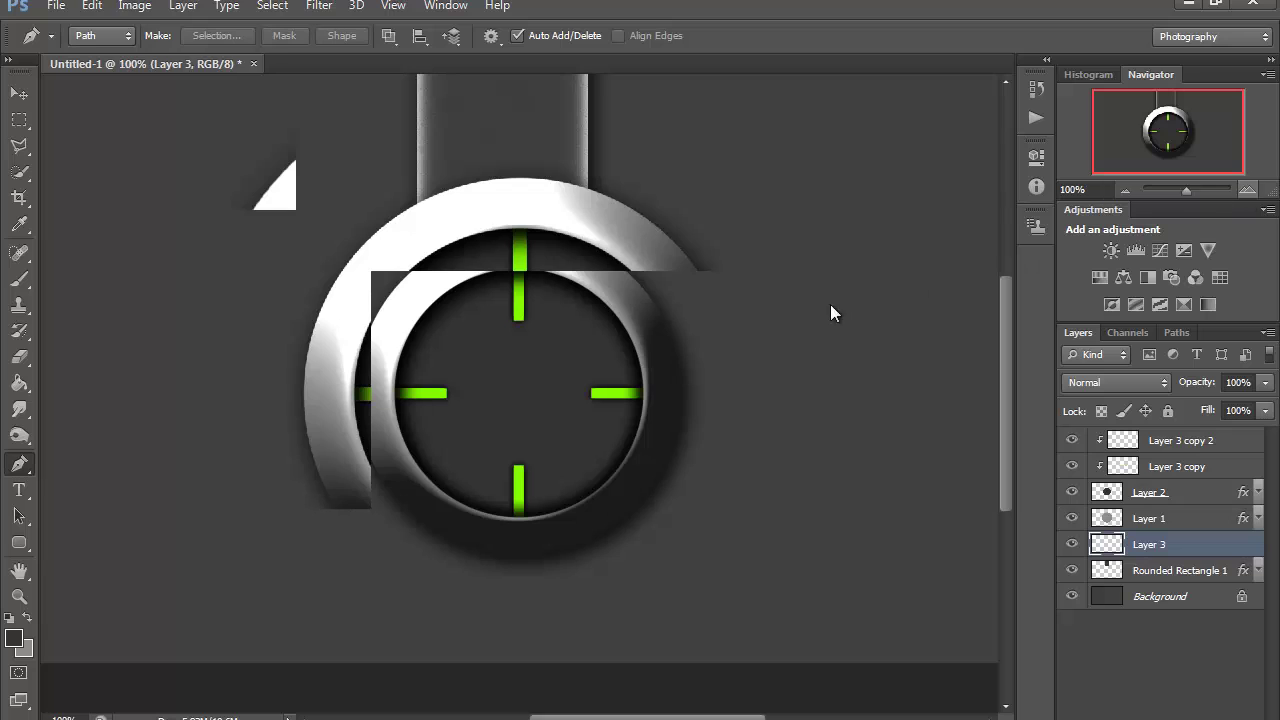
{"action": "scroll", "coordinate": [531, 323], "scroll_direction": "up", "scroll_amount": 5}
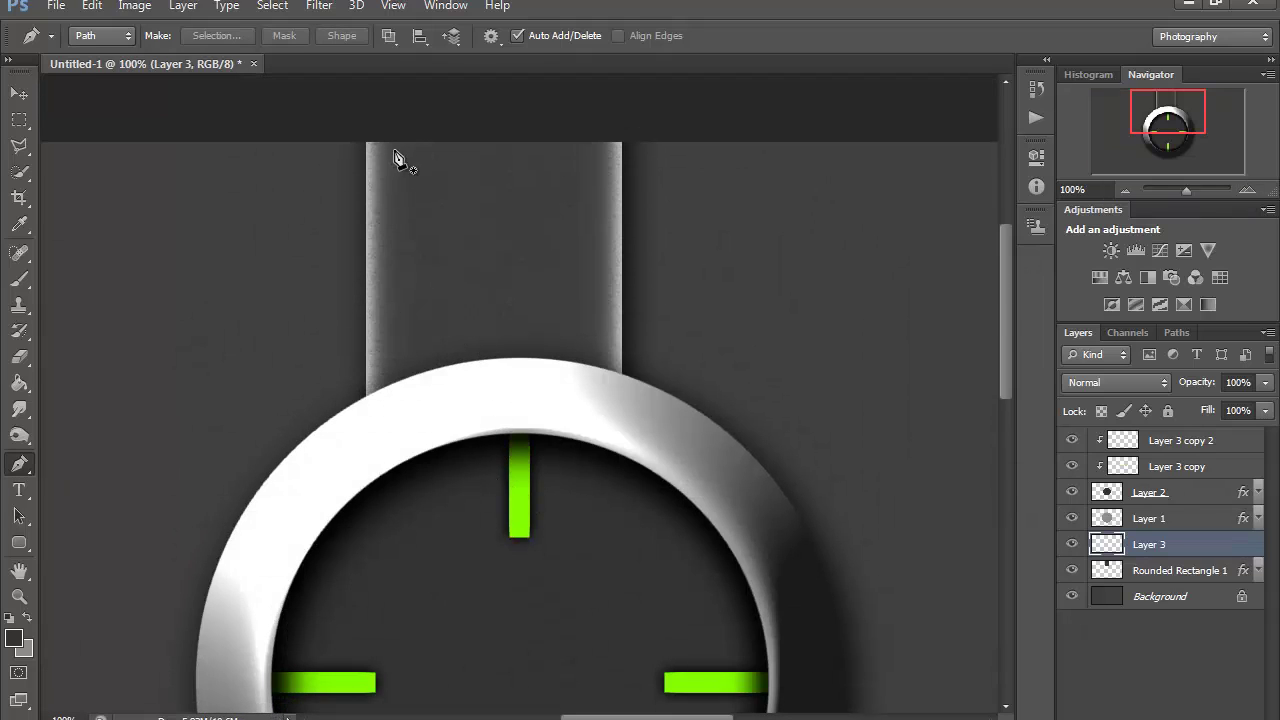
{"action": "left_click", "coordinate": [382, 379]}
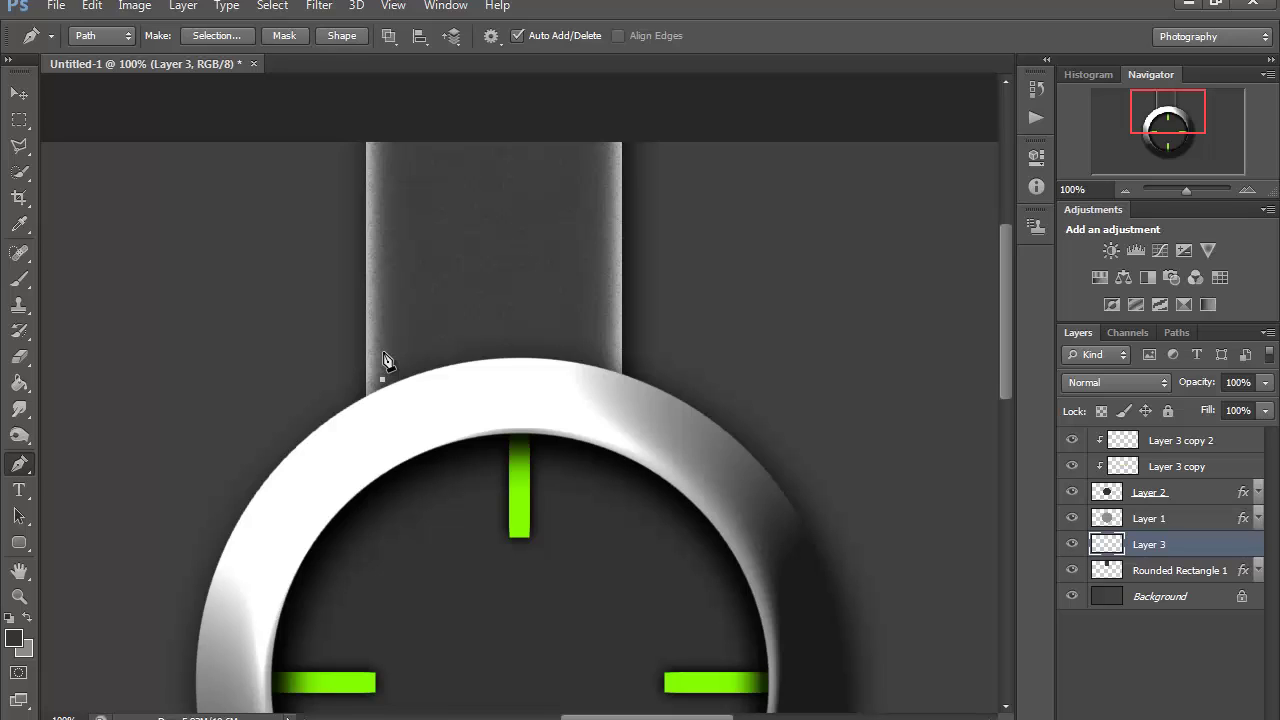
{"action": "left_click", "coordinate": [382, 352]}
- Stroke the short path with the Brush, leaving Simulate Pressure off, and dismiss the path
{"action": "right_click", "coordinate": [383, 362]}
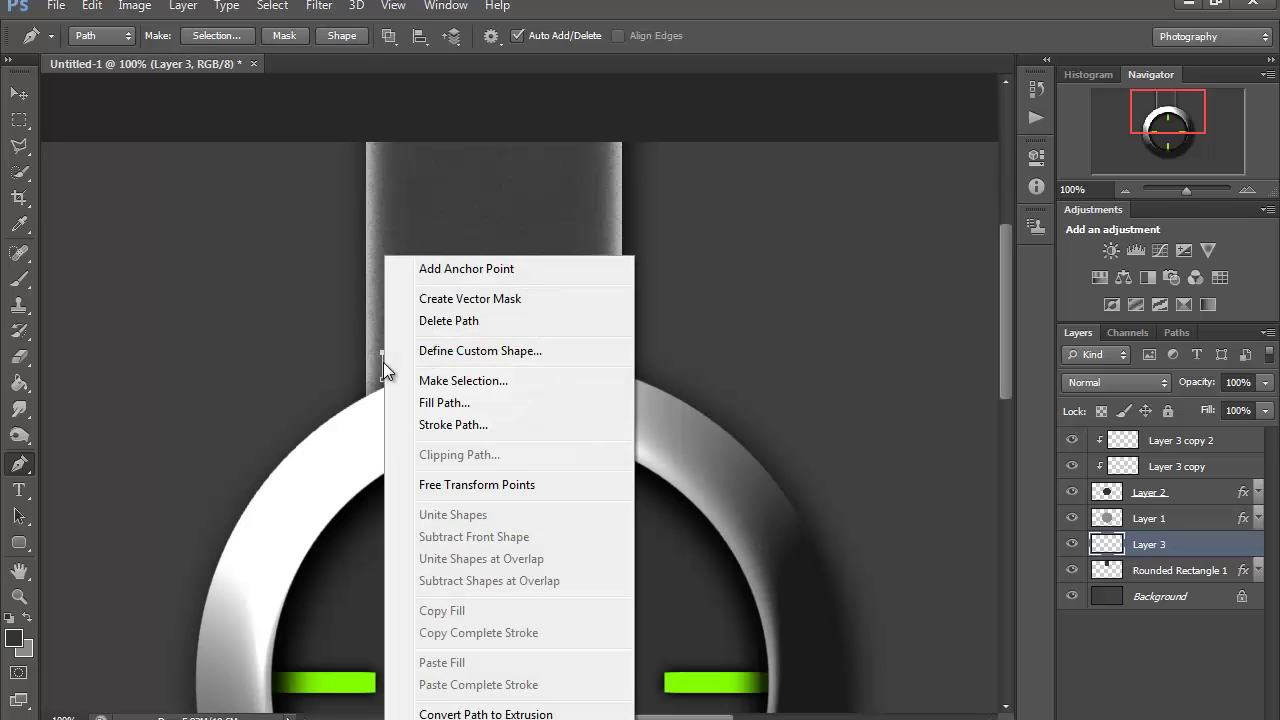
{"action": "left_click", "coordinate": [452, 424]}
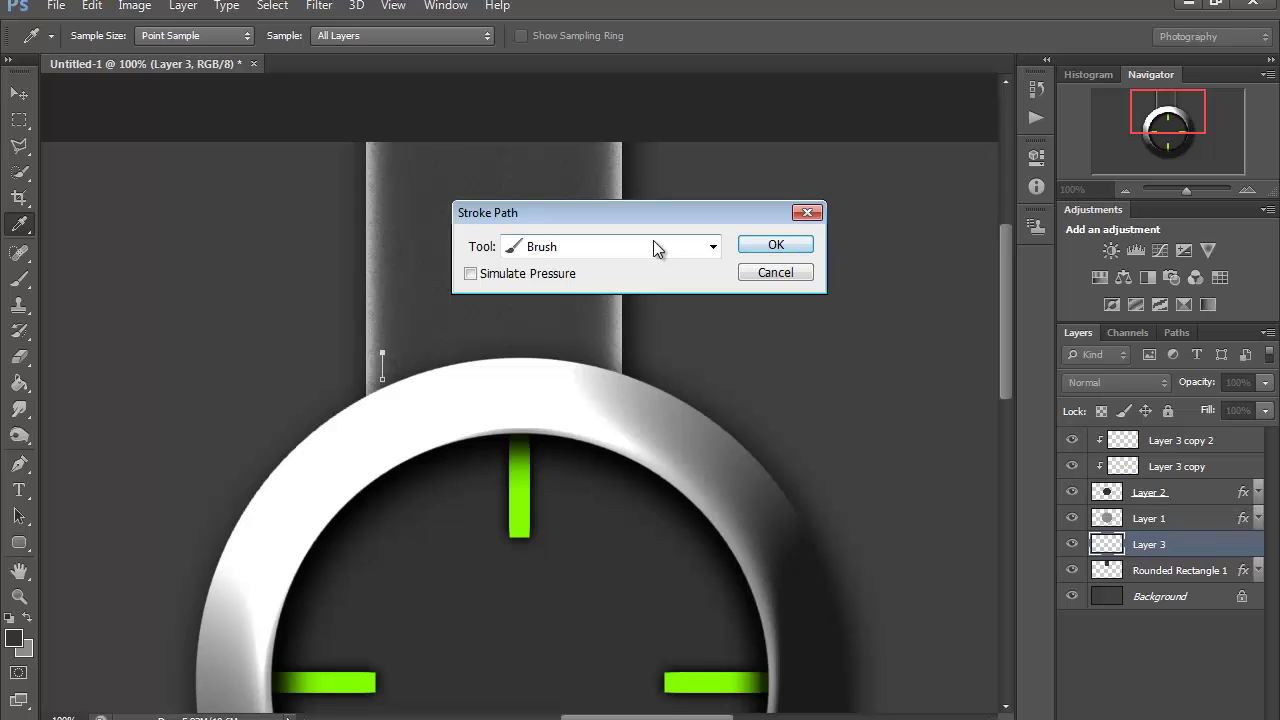
{"action": "left_click", "coordinate": [593, 250]}
{"action": "left_click", "coordinate": [540, 284]}
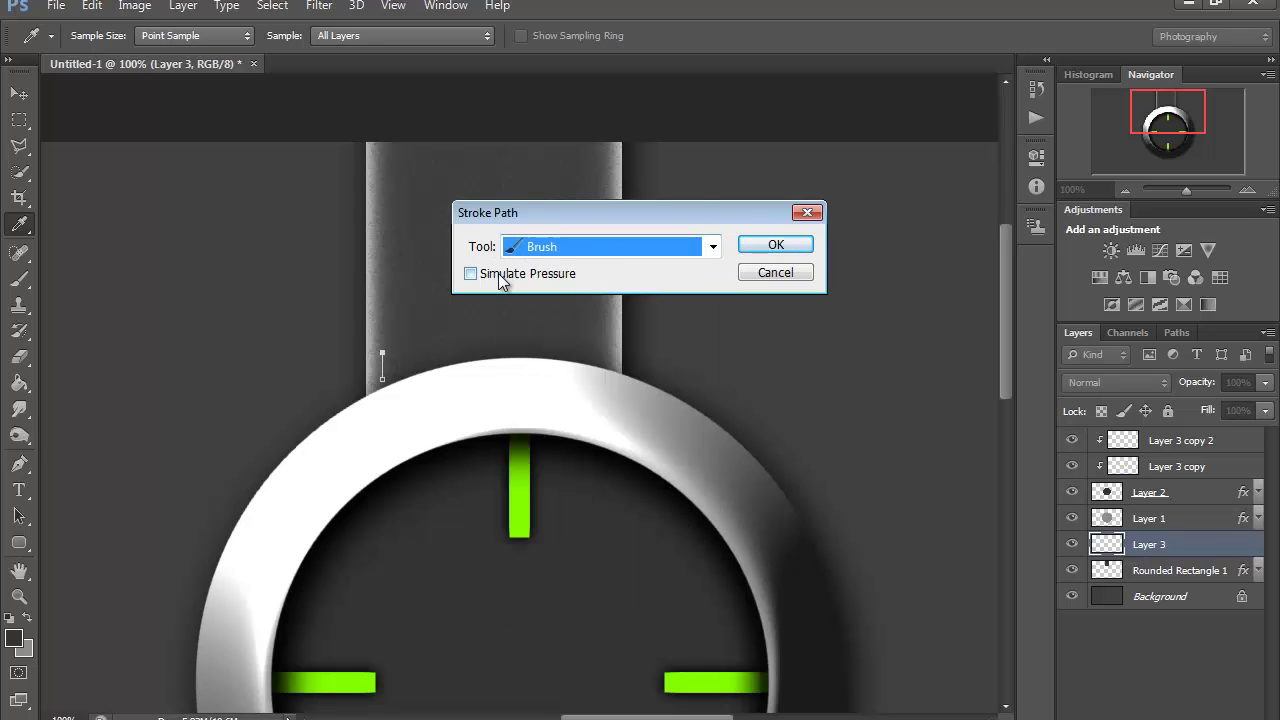
{"action": "left_click", "coordinate": [776, 246]}
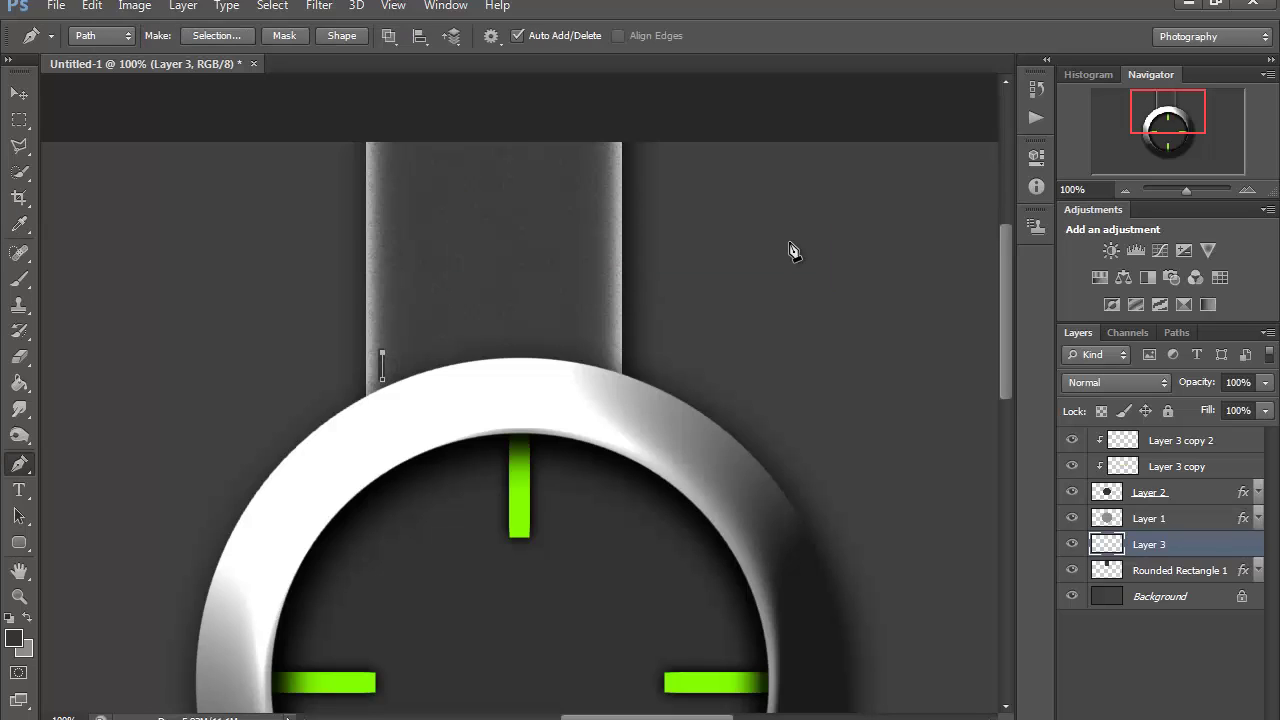
{"action": "key", "text": "Return"}
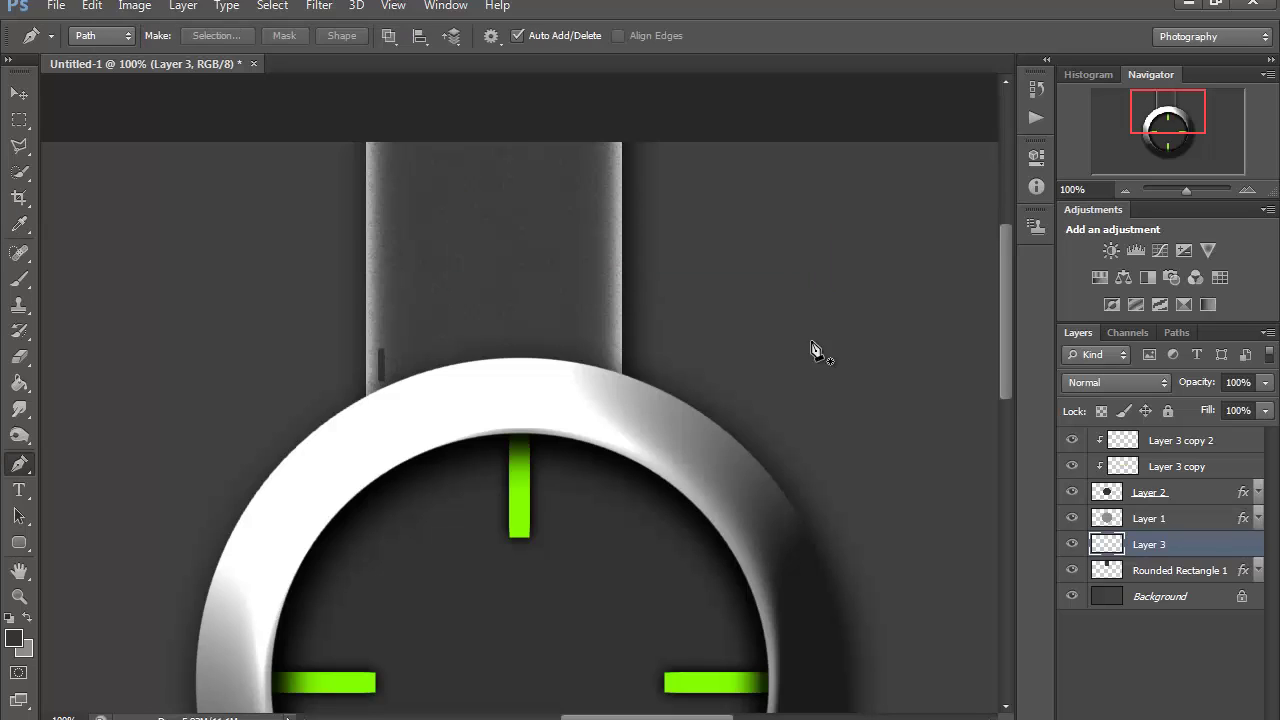
- Give the stitch on Layer 3 a white Color Overlay
{"action": "double_click", "coordinate": [1203, 555]}
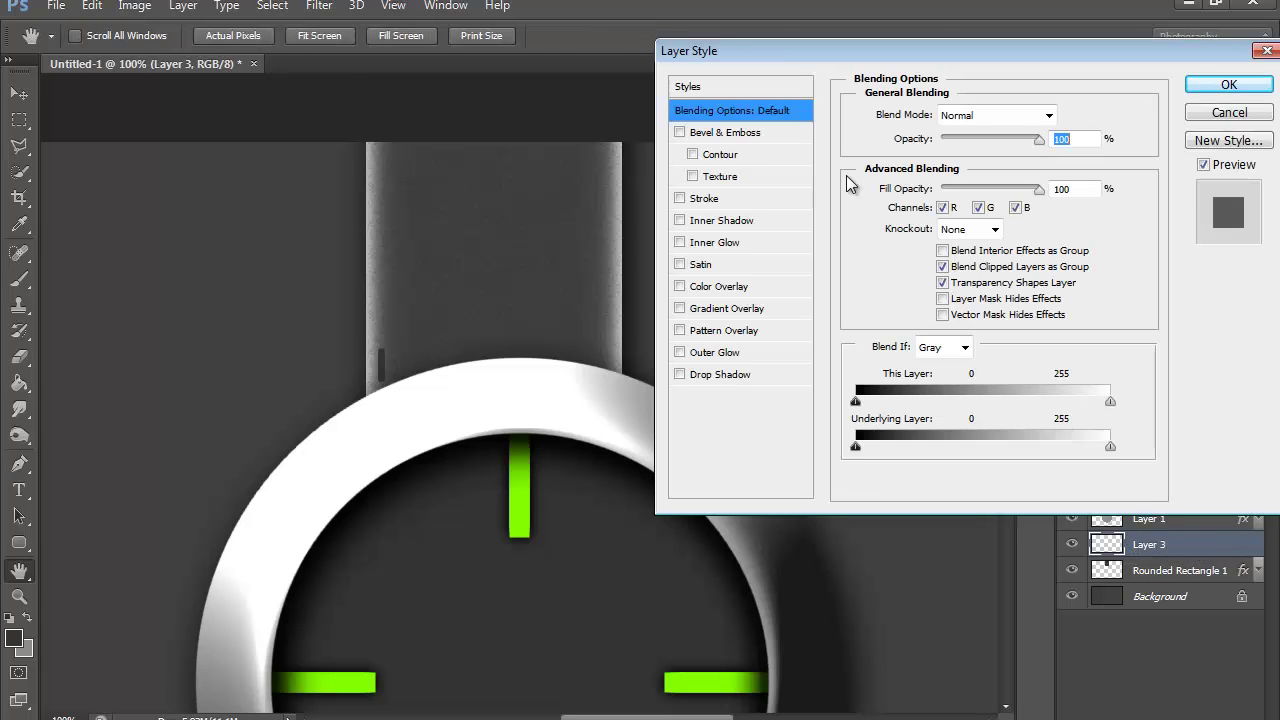
{"action": "left_click", "coordinate": [755, 290]}
{"action": "left_click", "coordinate": [1067, 115]}
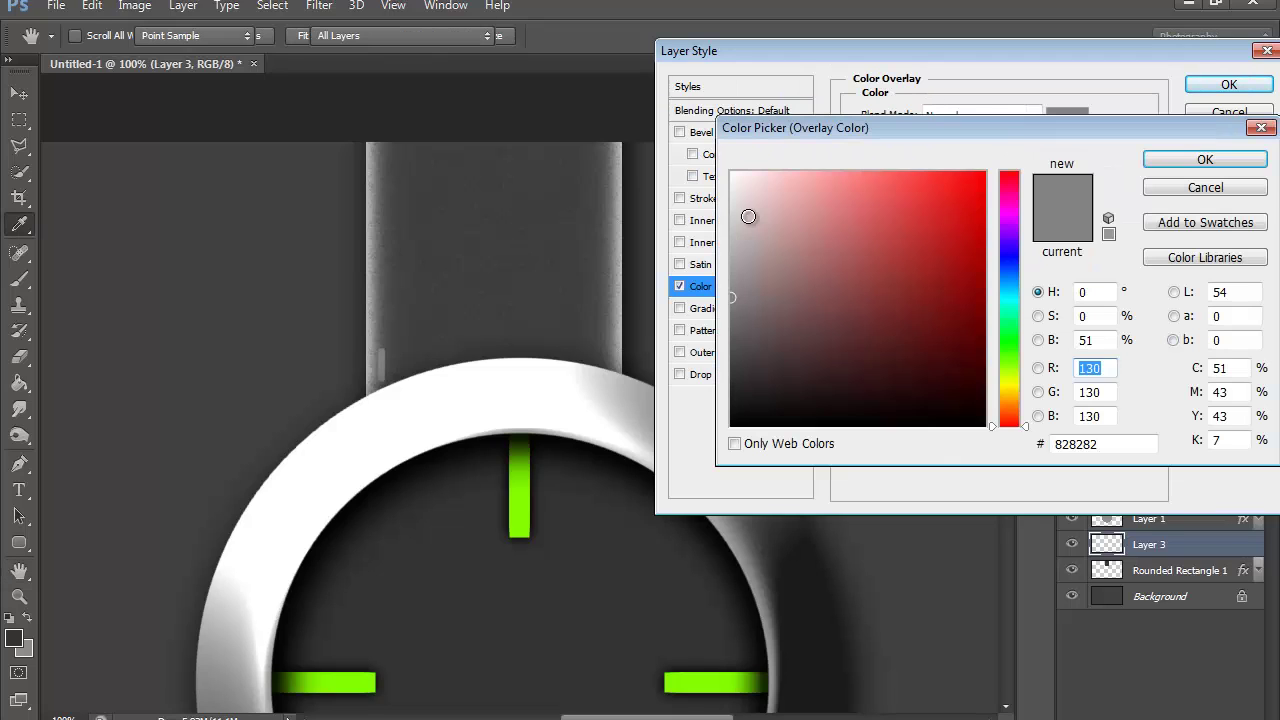
{"action": "left_click", "coordinate": [732, 174]}
{"action": "left_click", "coordinate": [1183, 167]}
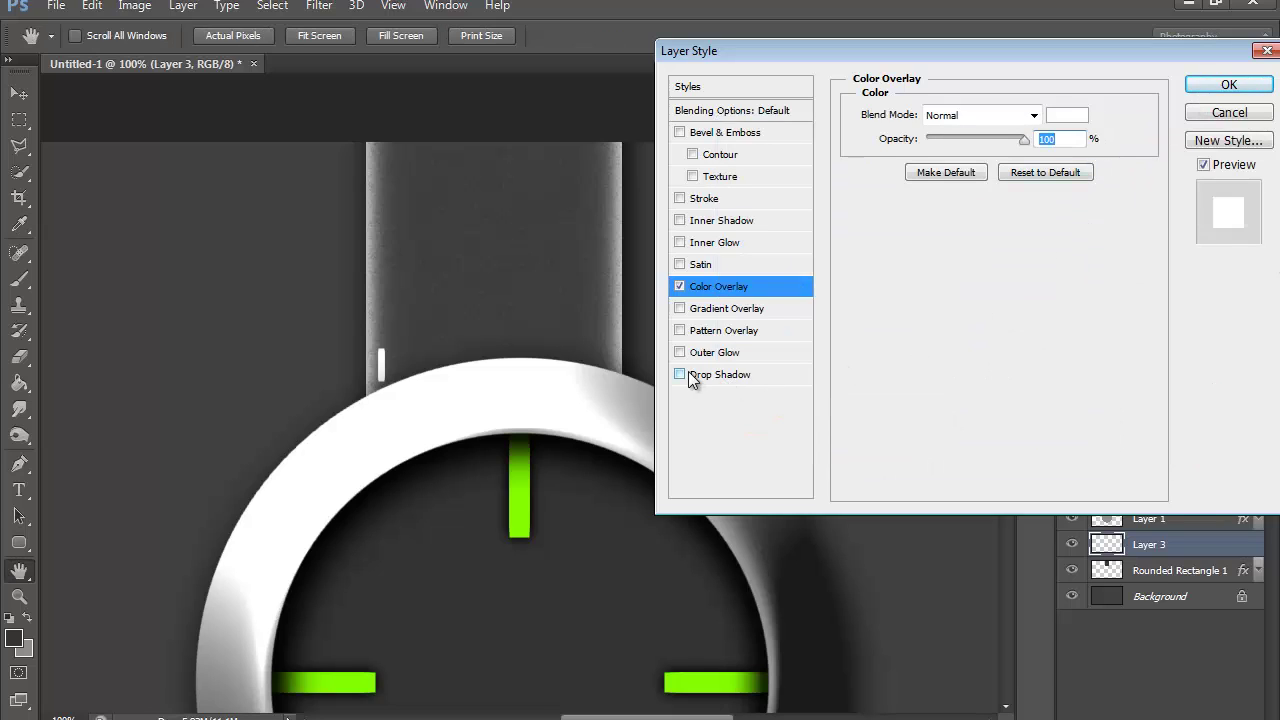
- Add a Drop Shadow with 12% spread to the stitch and apply the layer style
{"action": "left_click", "coordinate": [726, 373]}
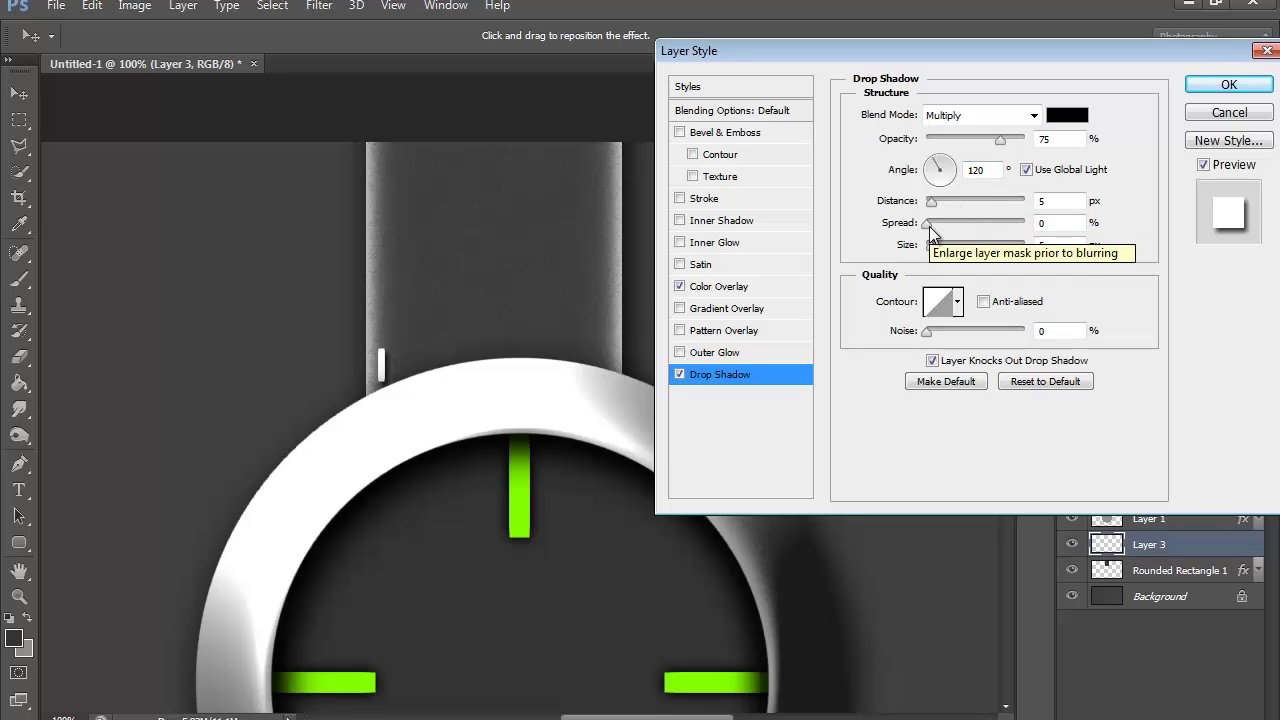
{"action": "left_click_drag", "start_coordinate": [929, 226], "coordinate": [940, 232]}
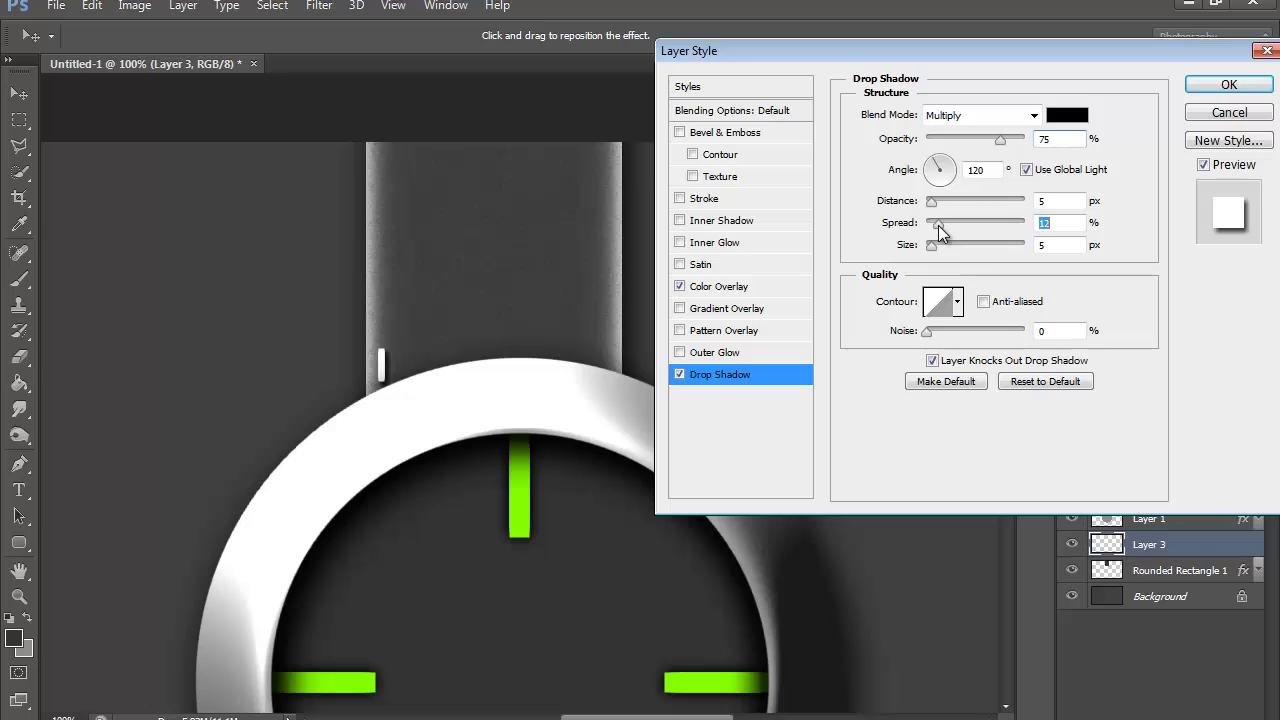
{"action": "left_click", "coordinate": [1213, 92]}
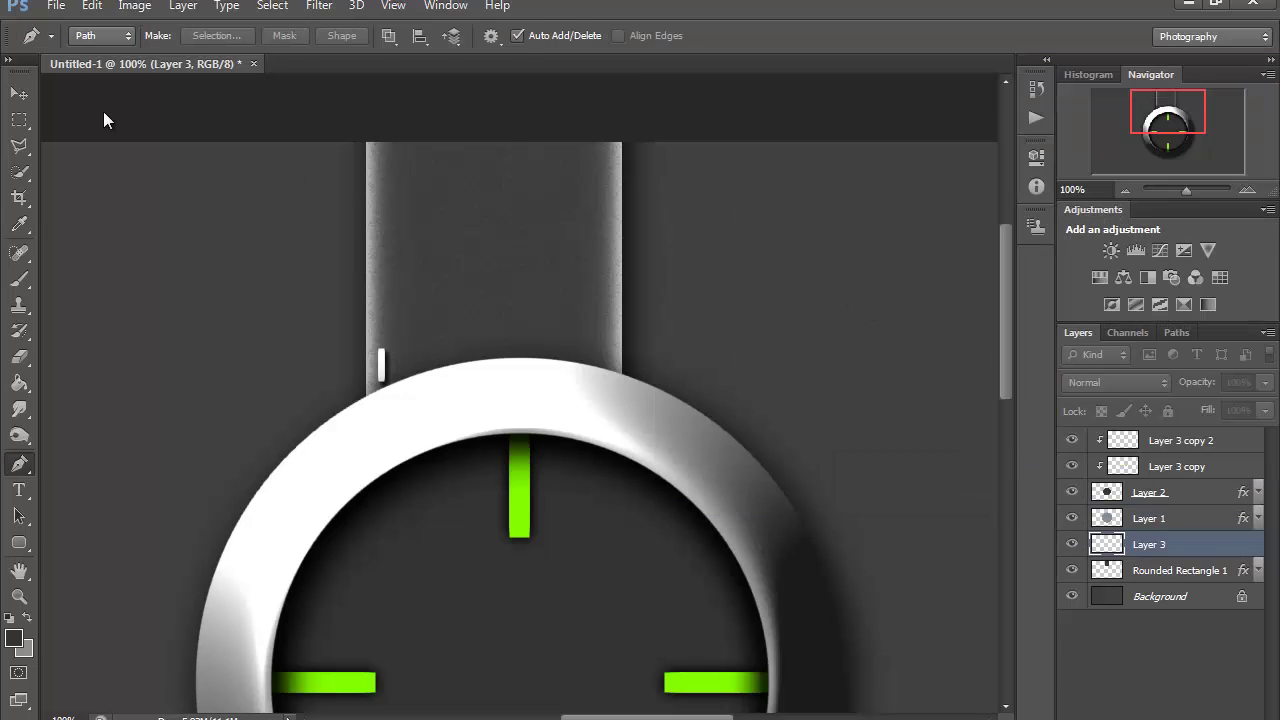
- Duplicate the stitch four times upward along the strap's left edge, evenly spaced up to the canvas's upper edge
{"action": "left_click", "coordinate": [19, 94]}
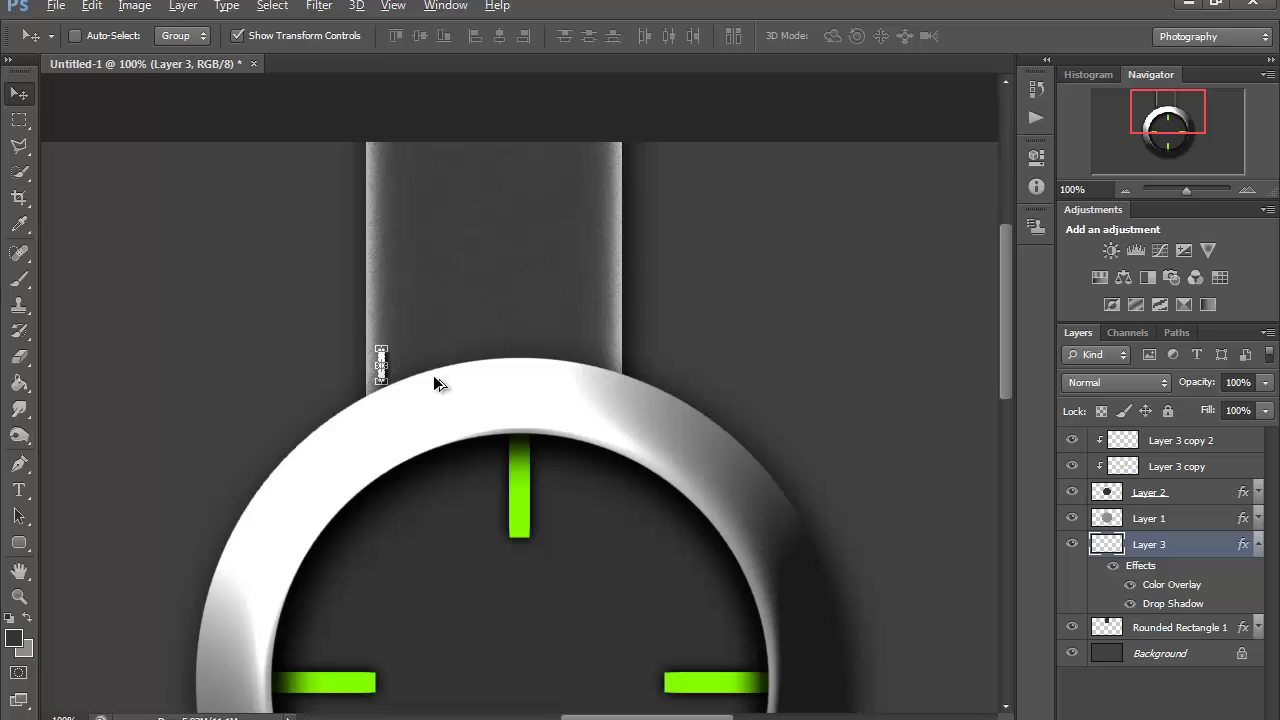
{"action": "left_click_drag", "start_coordinate": [436, 383], "coordinate": [385, 292]}
{"action": "left_click", "coordinate": [437, 280], "text": "alt"}
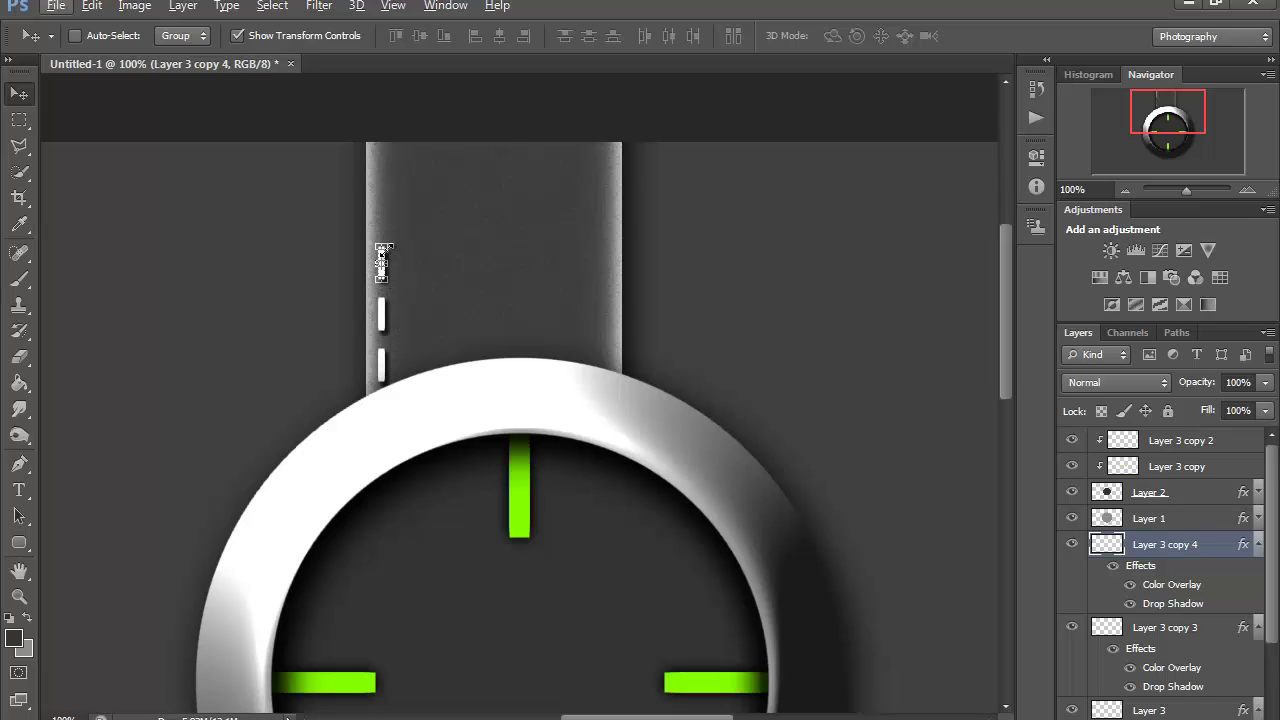
{"action": "key", "text": "alt"}
{"action": "left_click_drag", "start_coordinate": [422, 313], "coordinate": [427, 233]}
{"action": "key", "text": "ctrl+j"}
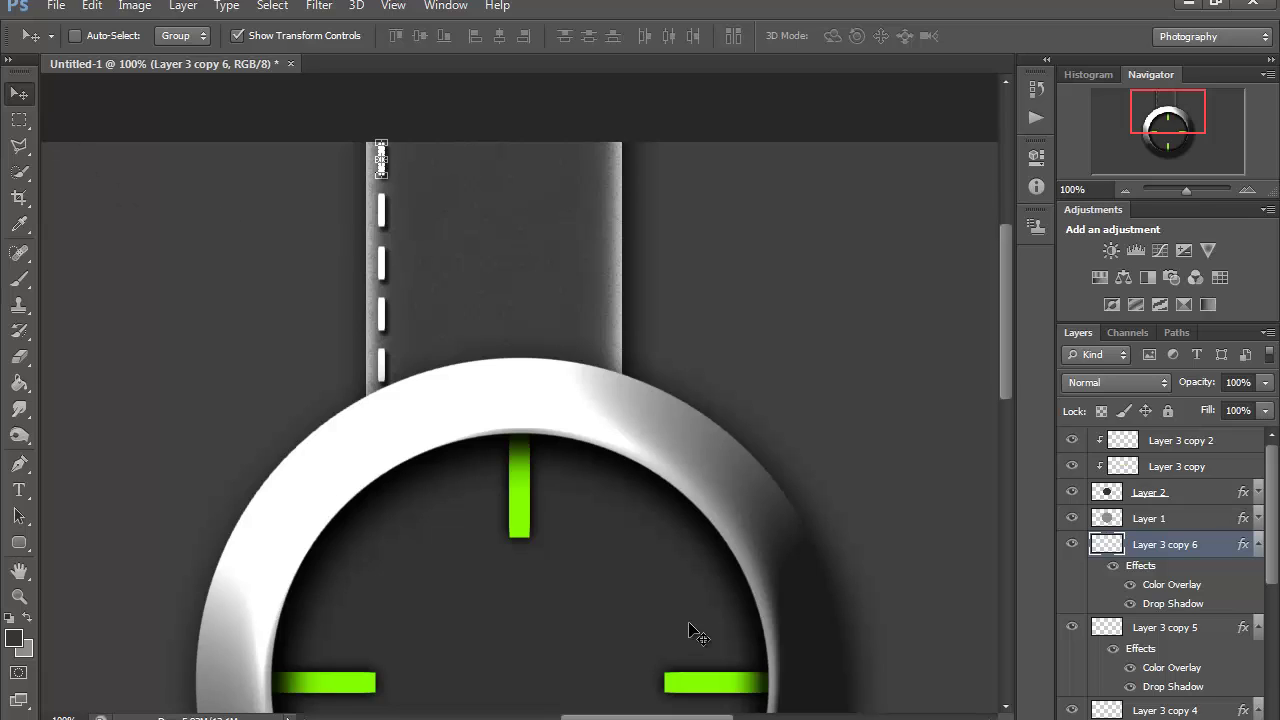
- Collapse the effects lists of Layer 3 and its four stitch copies
{"action": "left_click", "coordinate": [1259, 546]}
{"action": "left_click", "coordinate": [1259, 572]}
{"action": "left_click", "coordinate": [1259, 598]}
{"action": "left_click", "coordinate": [1259, 624]}
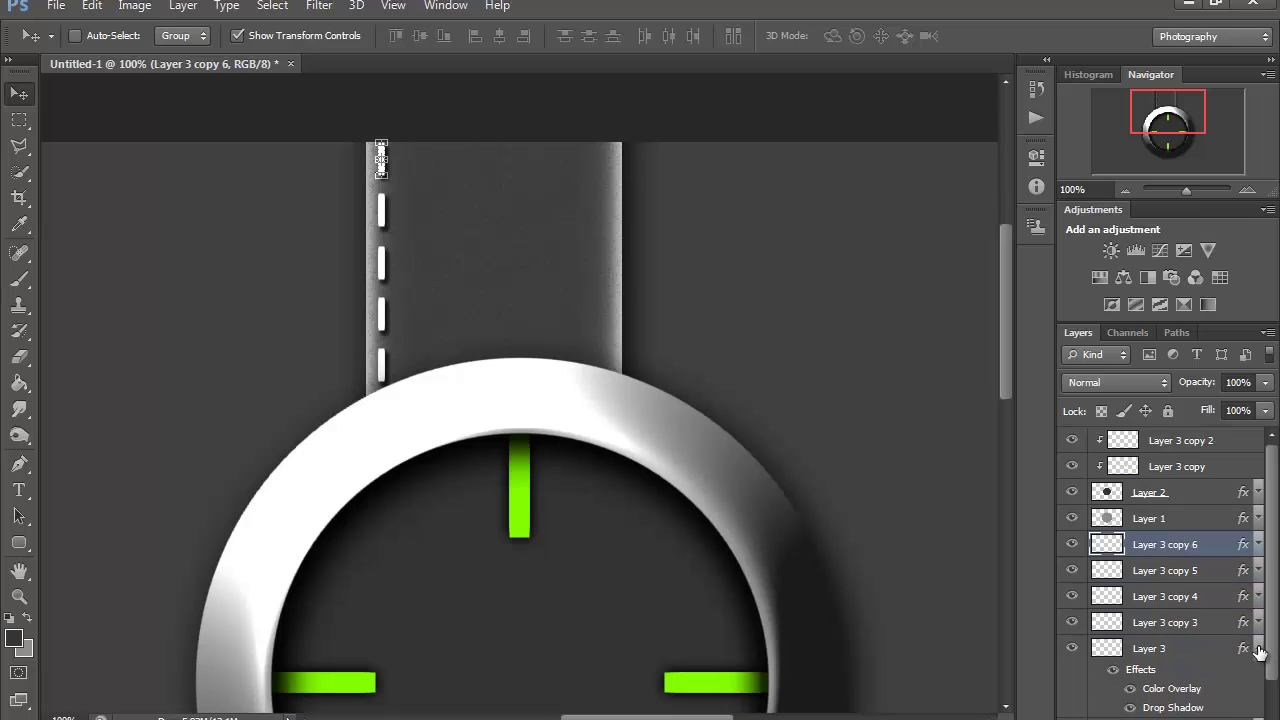
{"action": "left_click", "coordinate": [1259, 650]}
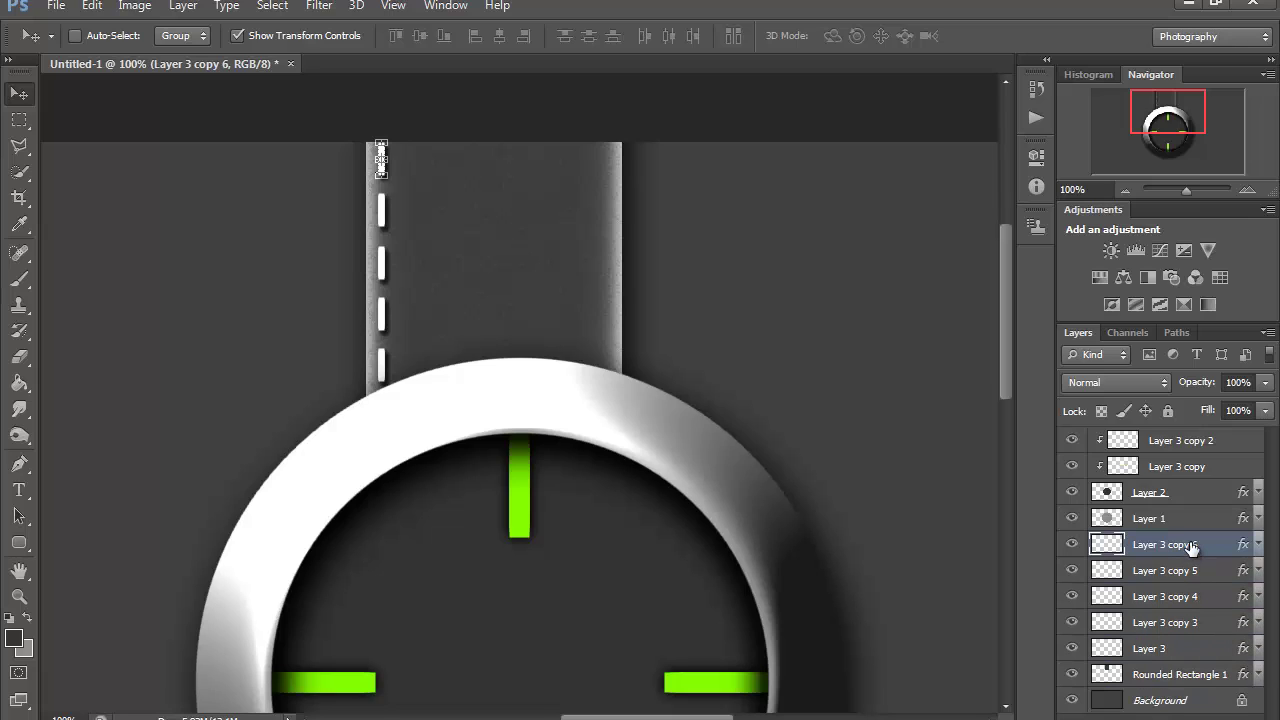
- Merge Layer 3 and its four stitch copies into one layer, and duplicate the merged stitching onto the strap's right edge
{"action": "left_click", "coordinate": [1212, 652], "text": "shift"}
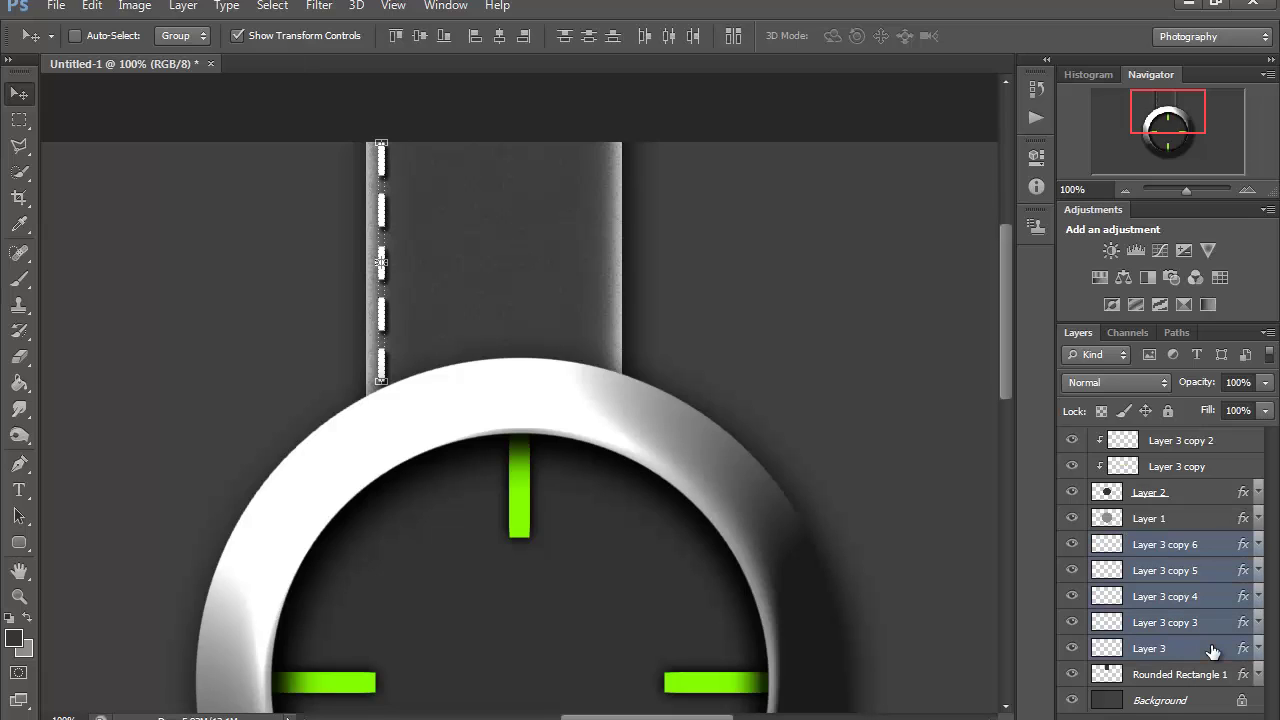
{"action": "left_click", "coordinate": [1217, 549]}
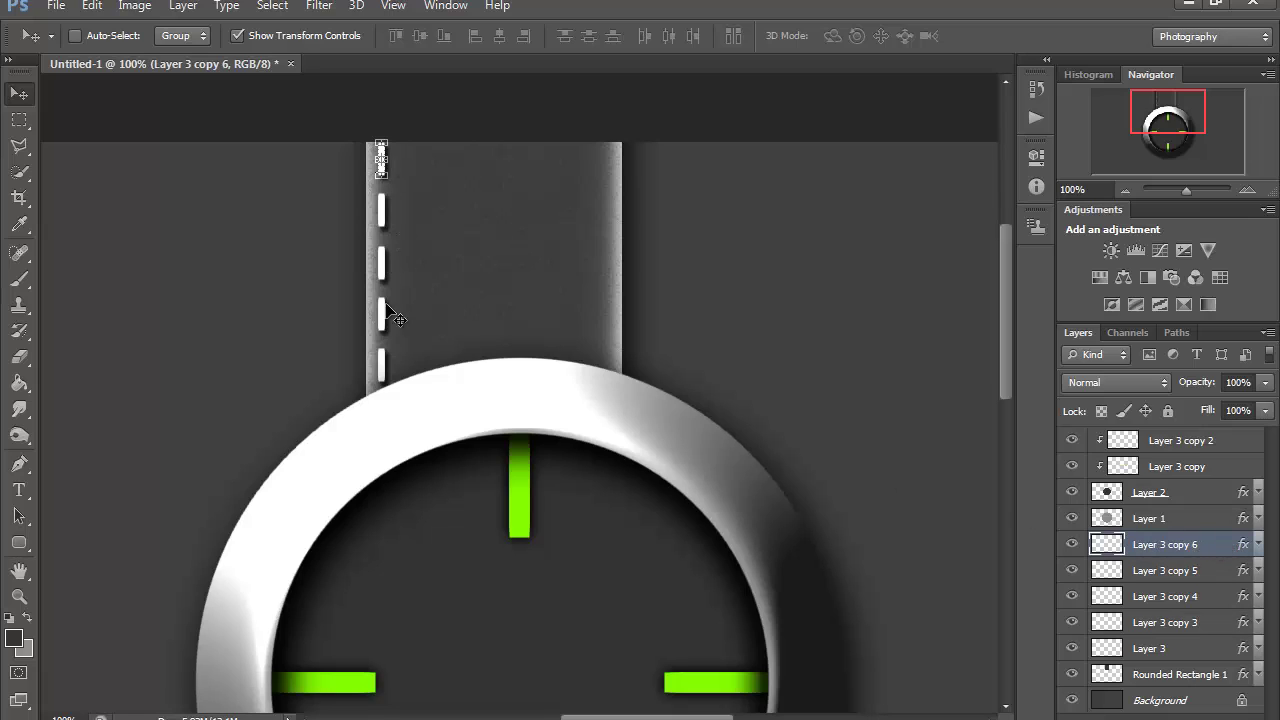
{"action": "left_click", "coordinate": [1208, 653], "text": "shift"}
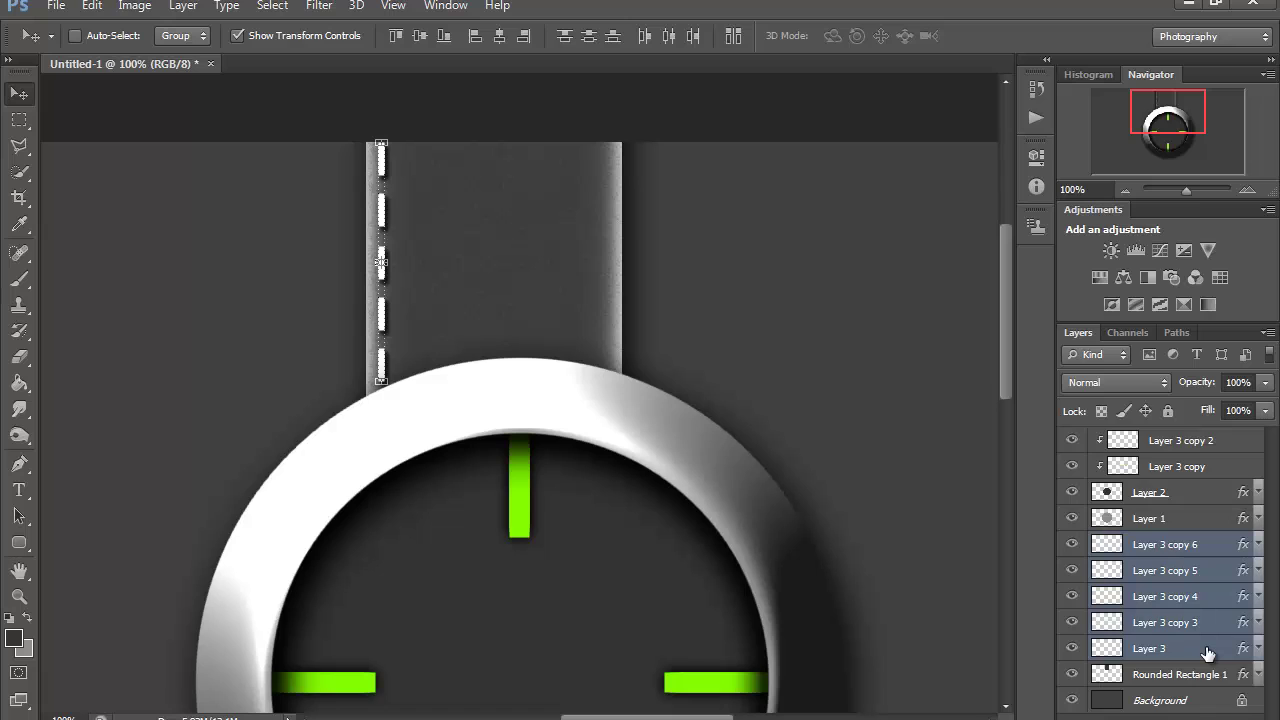
{"action": "right_click", "coordinate": [1207, 650]}
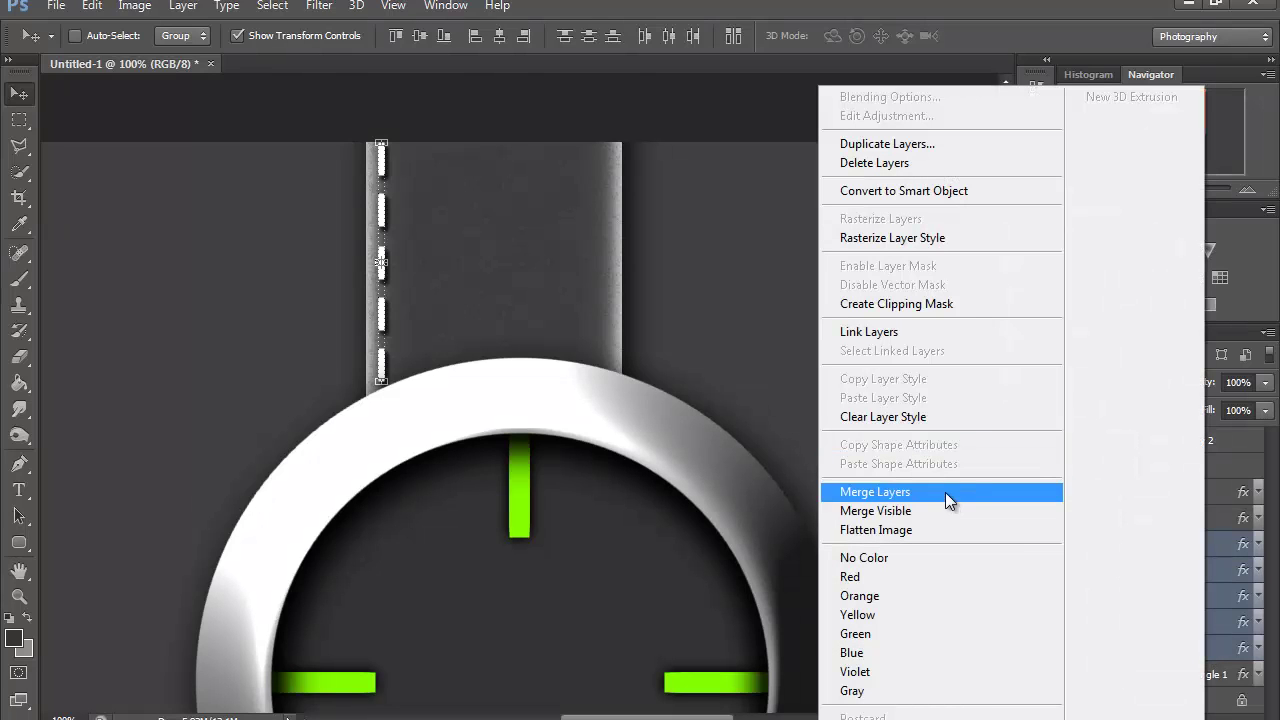
{"action": "left_click", "coordinate": [945, 492]}
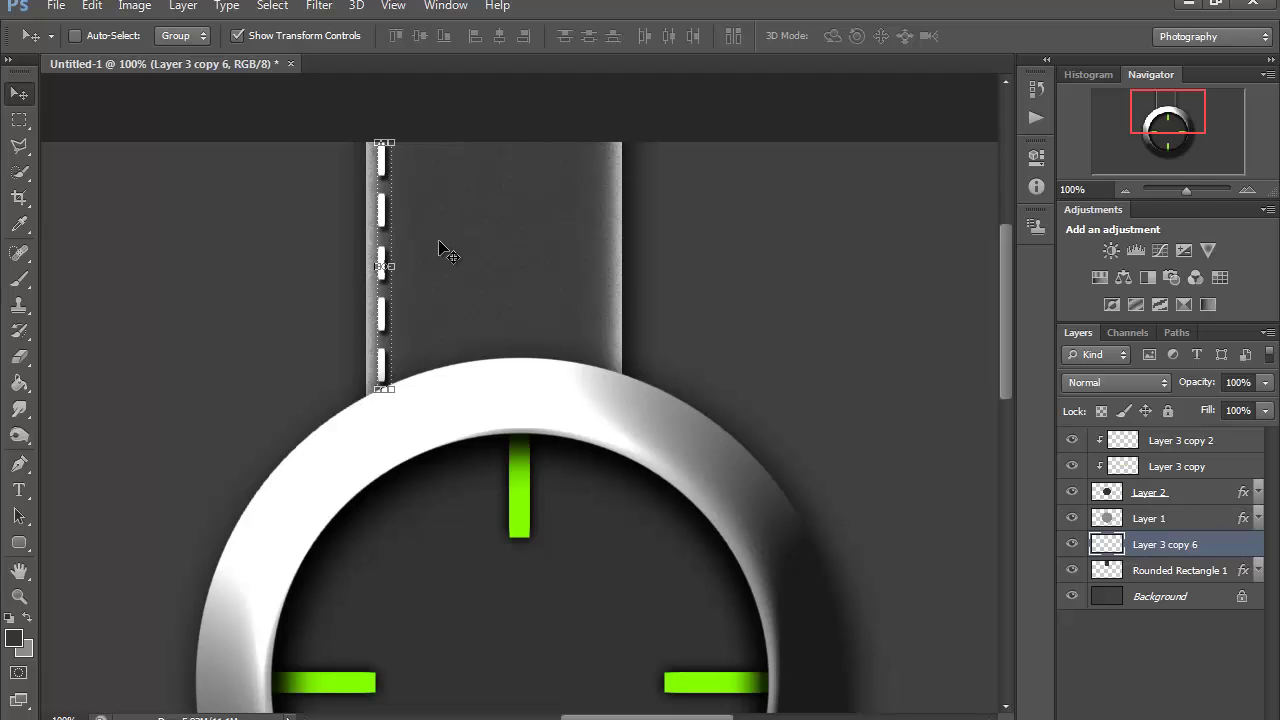
{"action": "left_click_drag", "start_coordinate": [434, 262], "coordinate": [650, 265]}
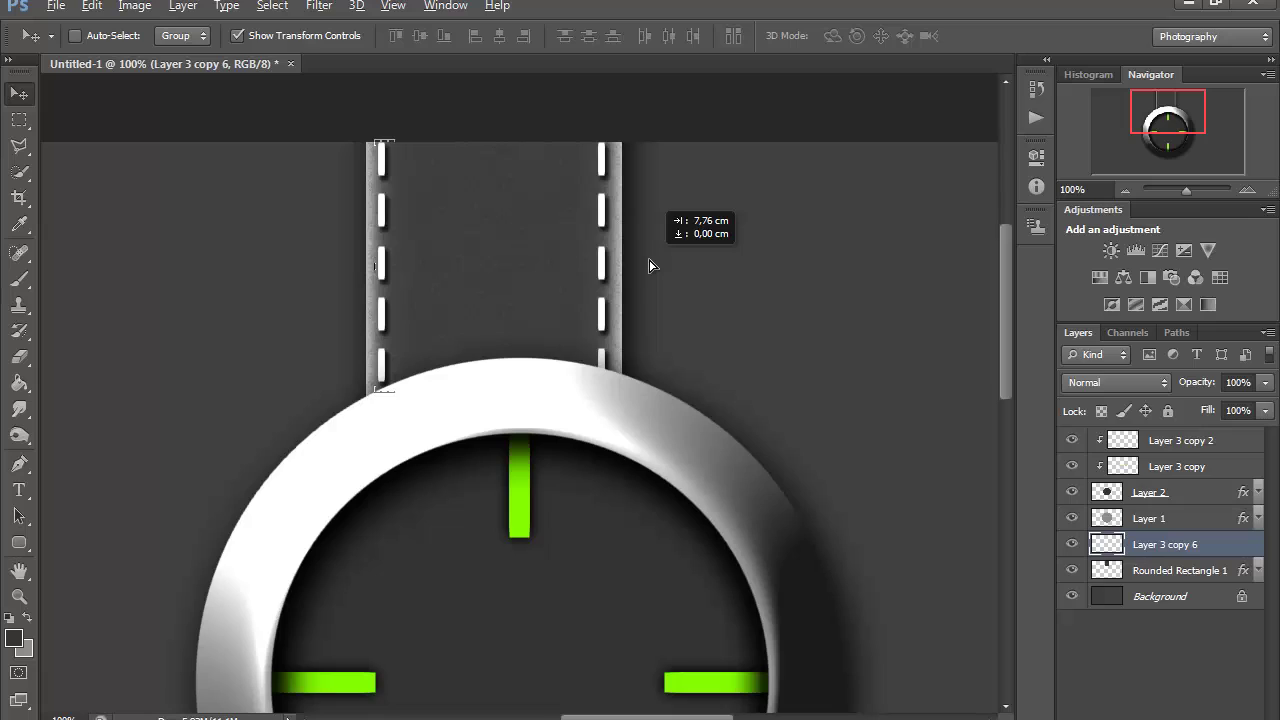
{"action": "left_click_drag", "start_coordinate": [649, 265], "coordinate": [651, 266]}
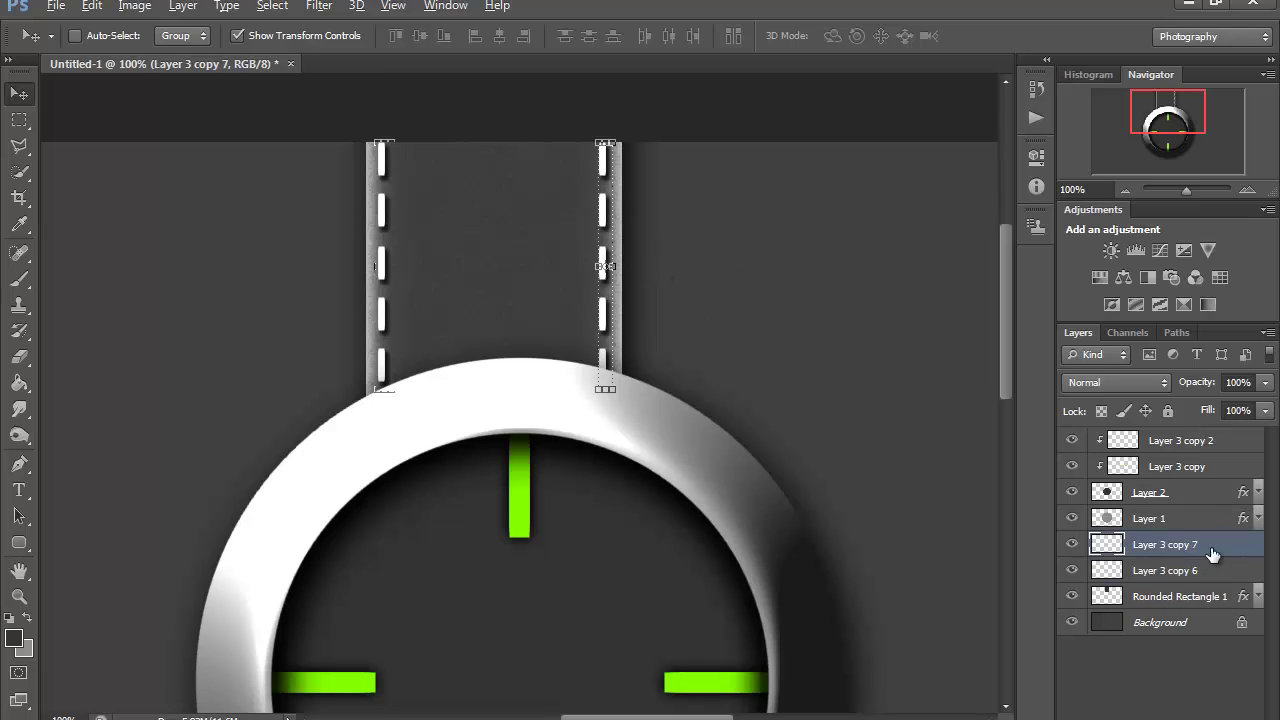
- Merge both stitching layers with the Rounded Rectangle 1 strap layer
{"action": "left_click", "coordinate": [1203, 598]}
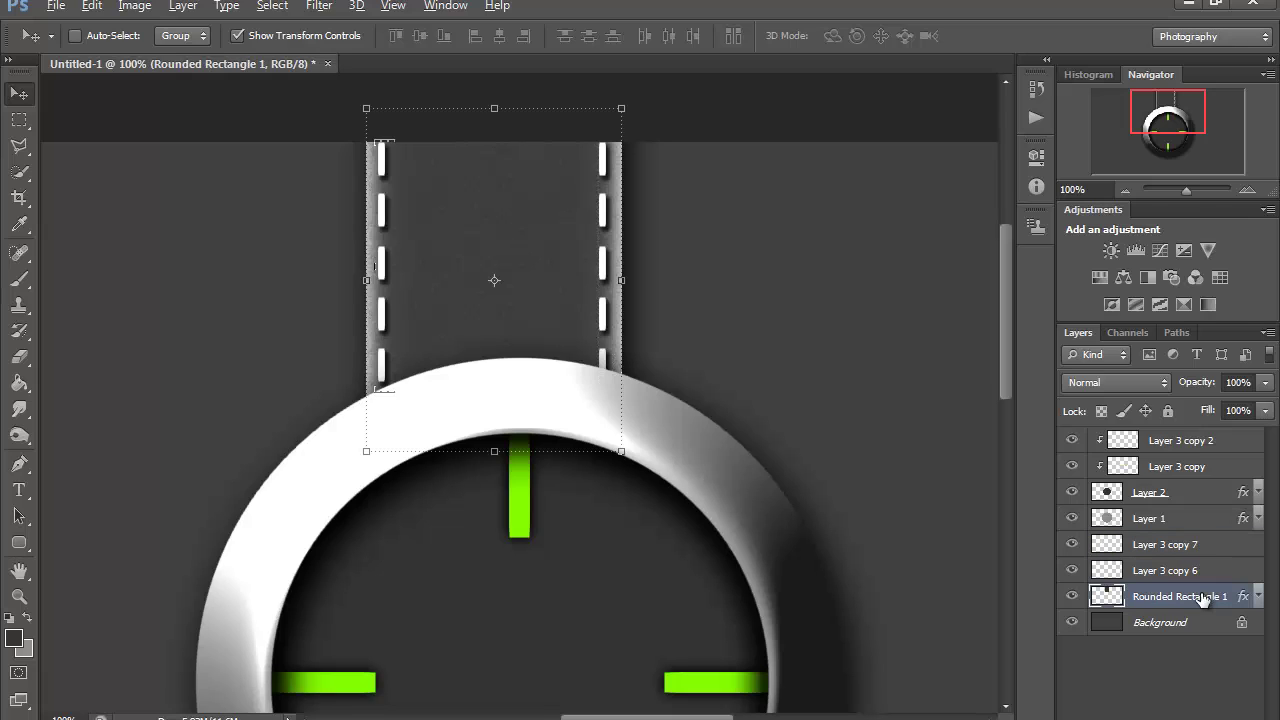
{"action": "left_click", "coordinate": [1222, 542]}
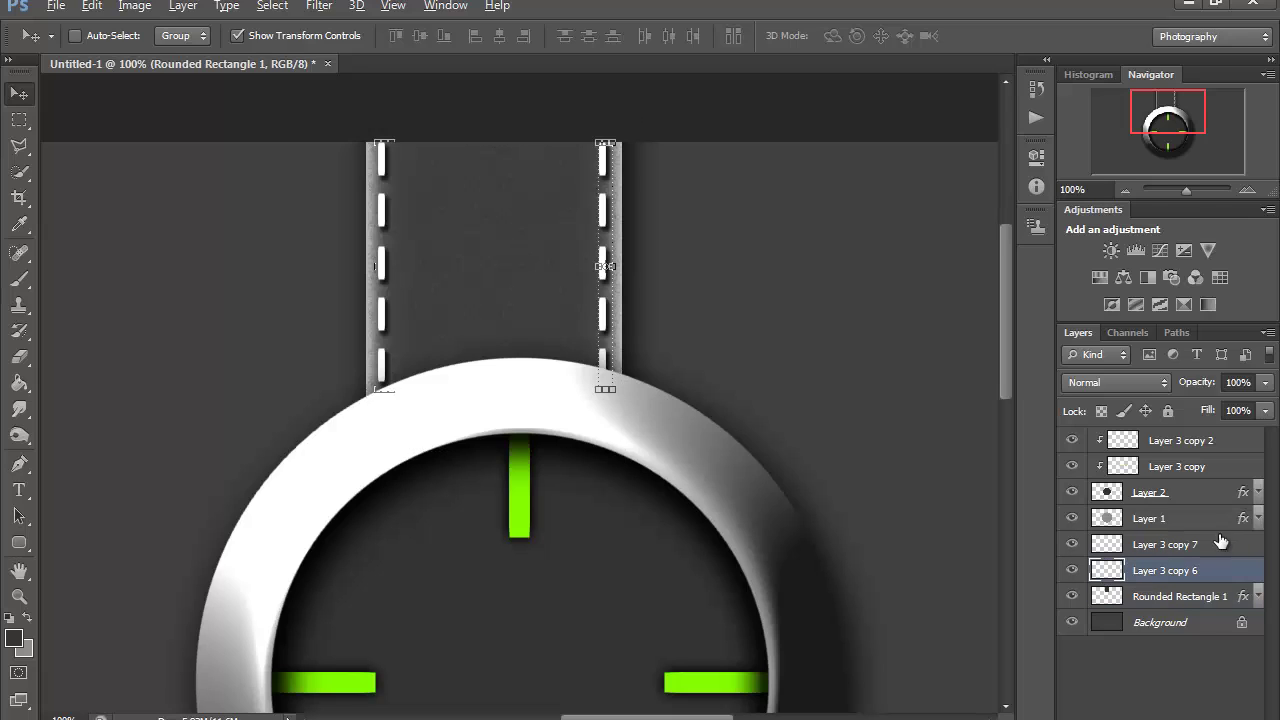
{"action": "left_click", "coordinate": [1205, 597], "text": "shift"}
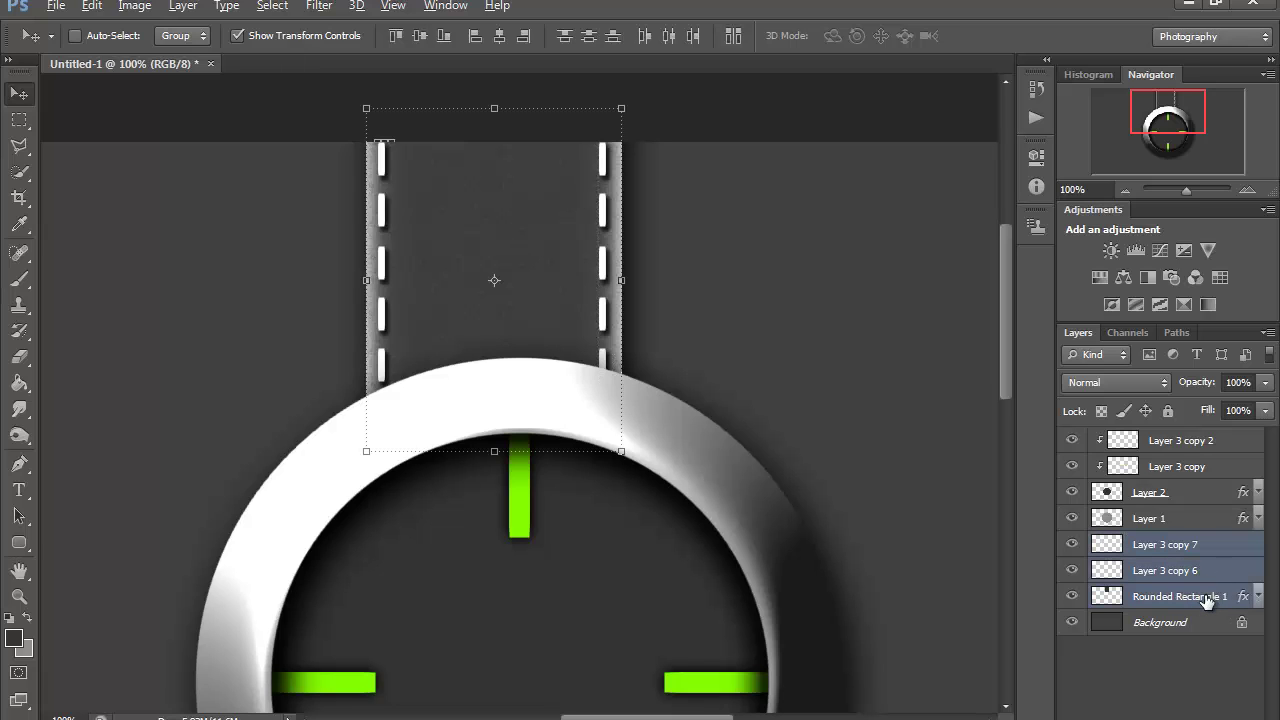
{"action": "right_click", "coordinate": [1207, 598]}
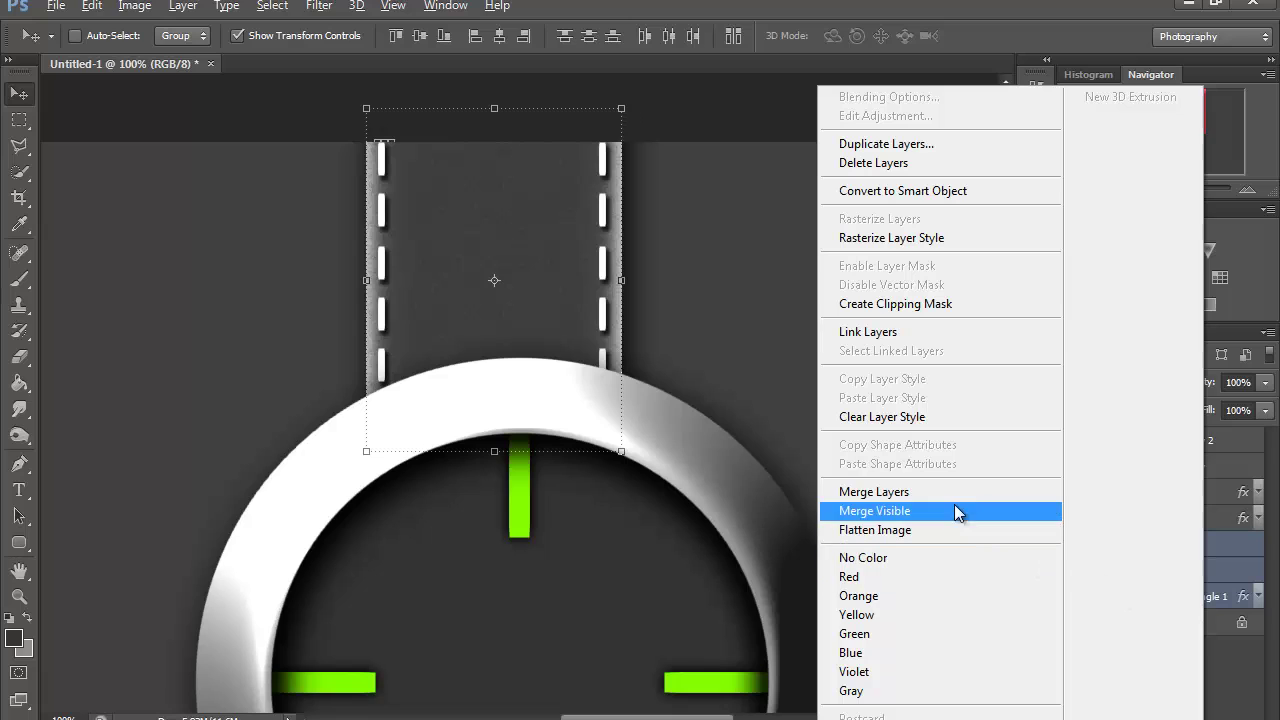
{"action": "left_click", "coordinate": [954, 494]}
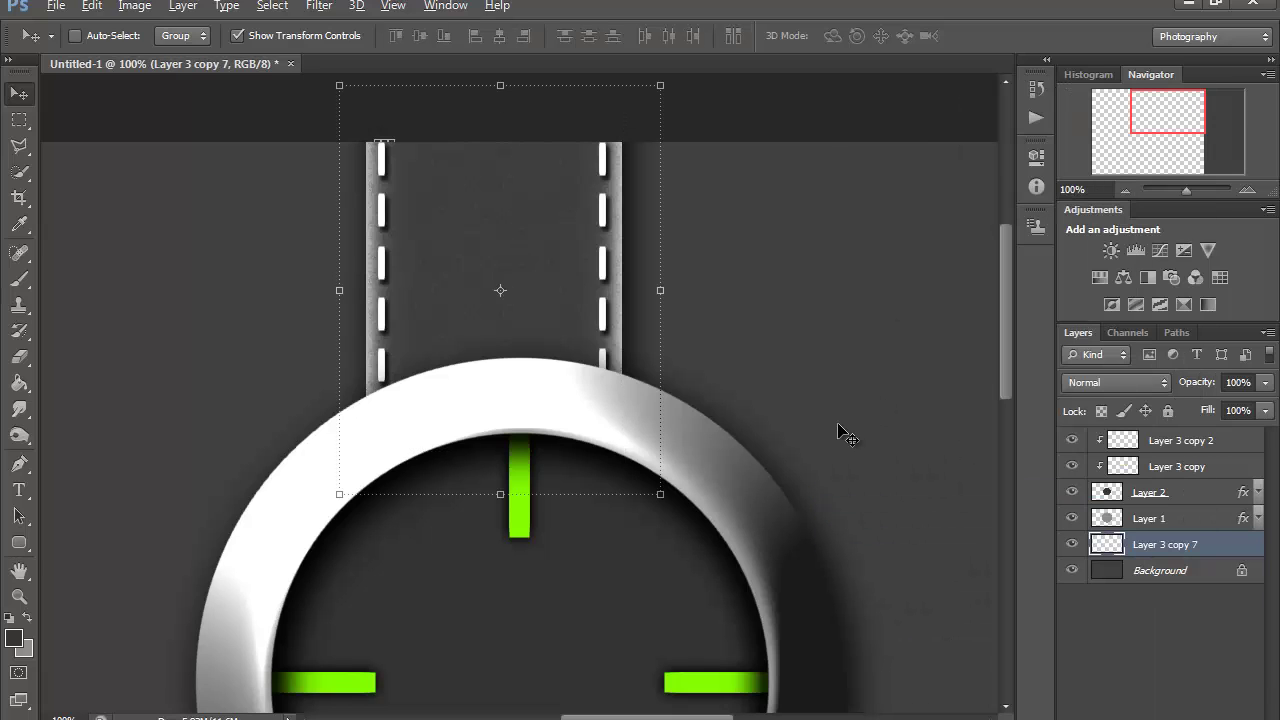
- Duplicate the stitched strap straight down so the copy extends from below the ring to the canvas's lower edge
{"action": "left_click", "coordinate": [1124, 190]}
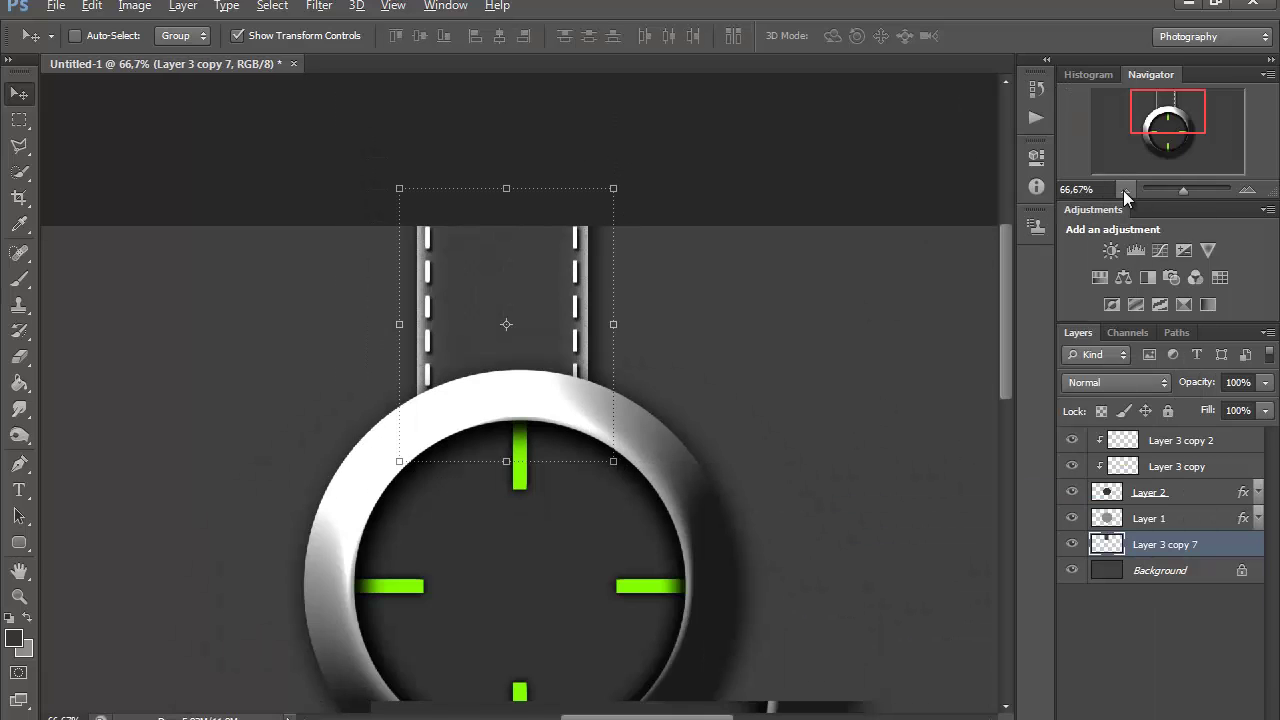
{"action": "scroll", "coordinate": [748, 316], "scroll_direction": "down", "scroll_amount": 1}
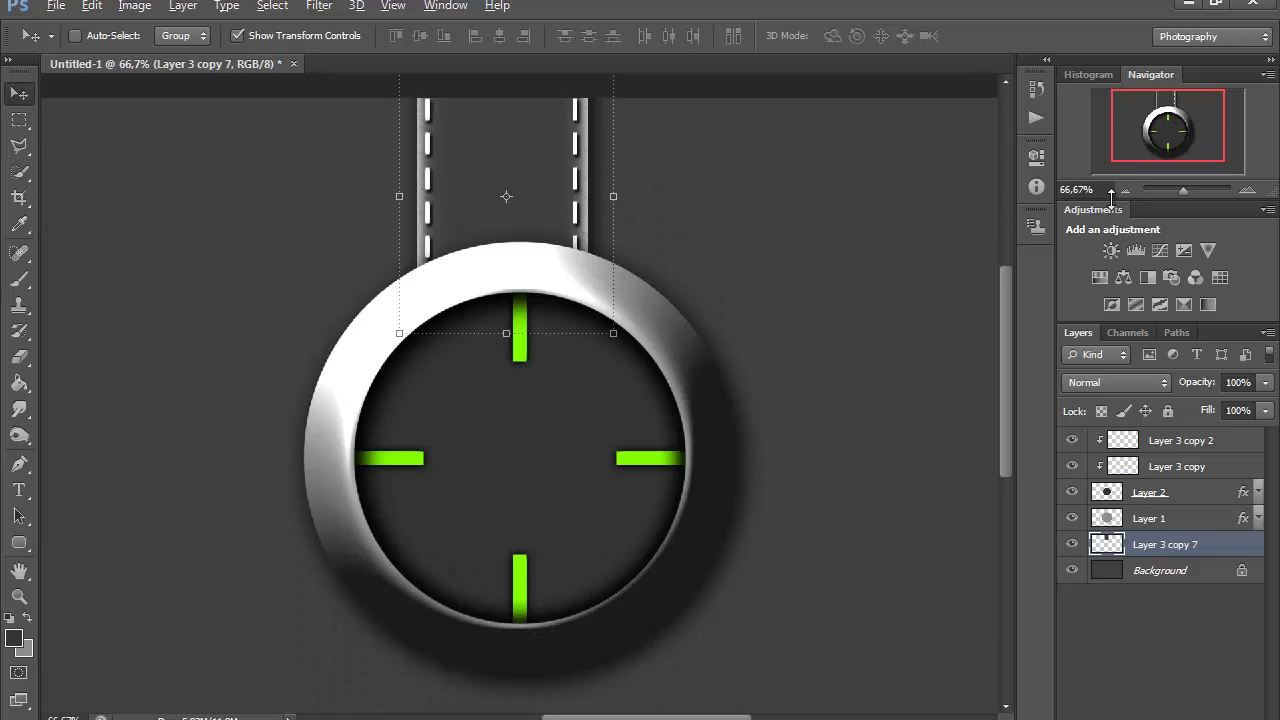
{"action": "key", "text": "ctrl+minus"}
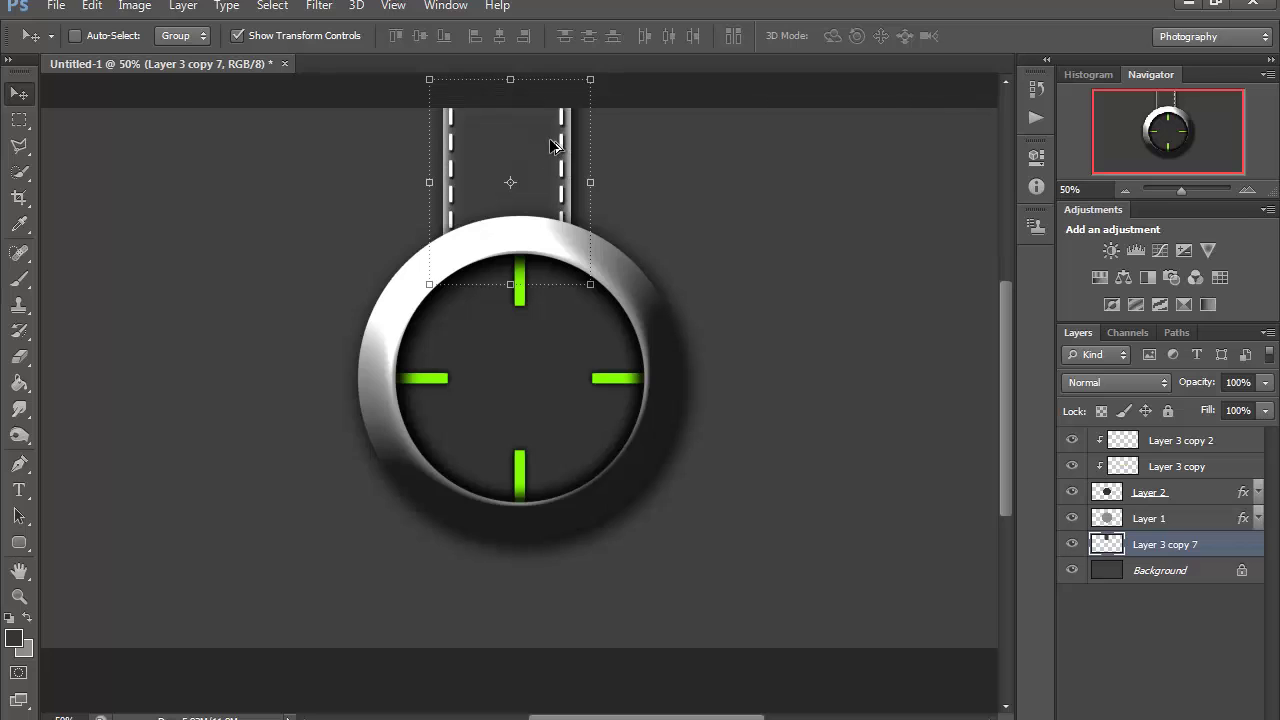
{"action": "left_click_drag", "start_coordinate": [555, 142], "coordinate": [575, 555]}
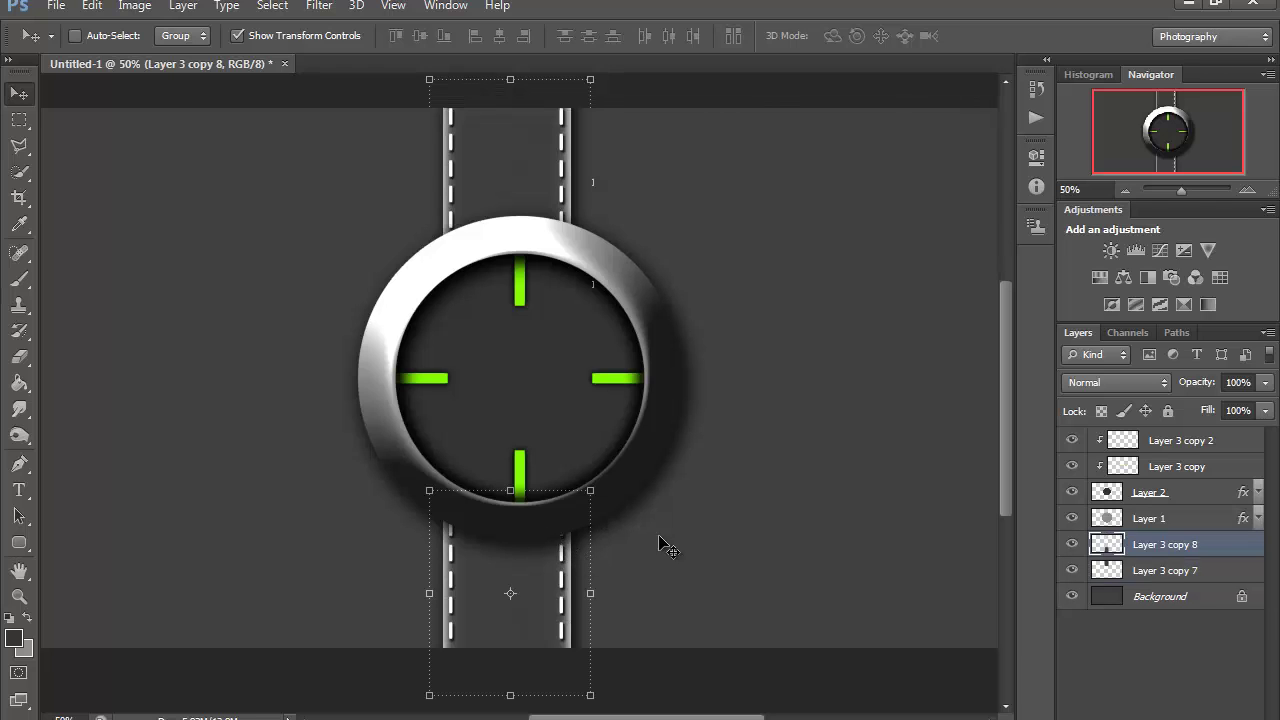
- Rotate the lower strap copy 180° and shift it slightly upward beneath the ring
{"action": "left_click", "coordinate": [91, 6]}
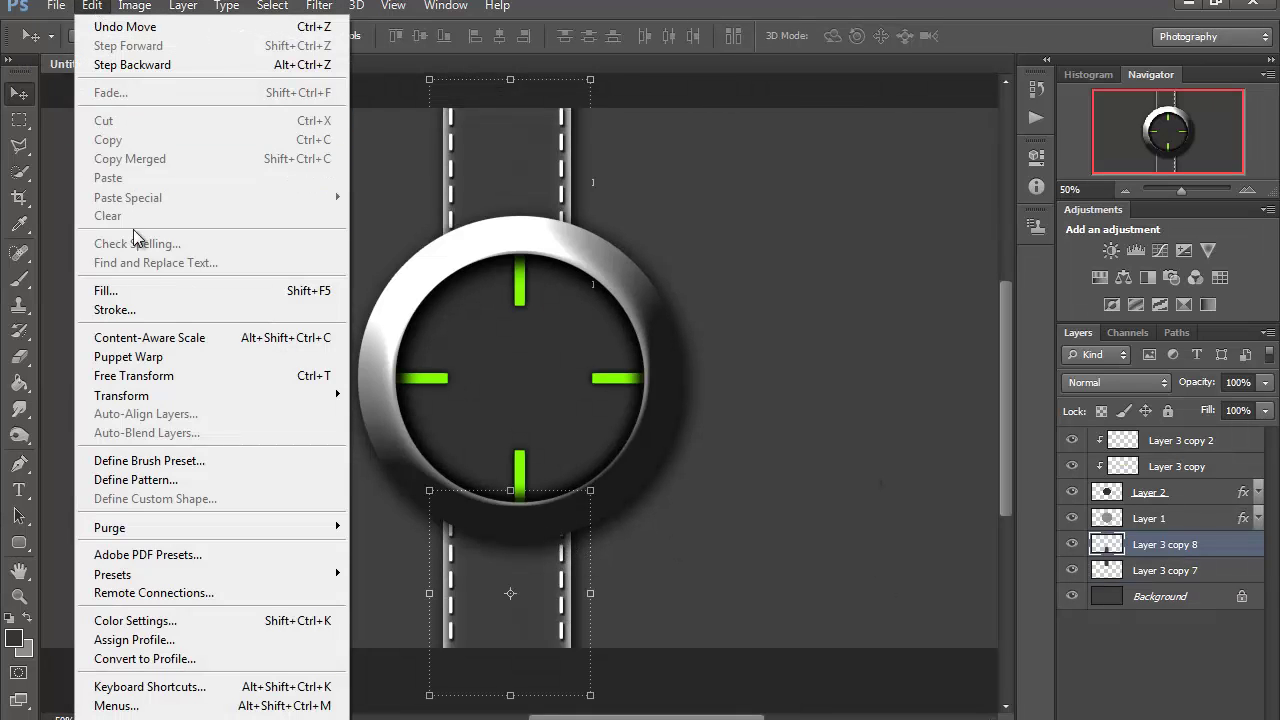
{"action": "mouse_move", "coordinate": [224, 396]}
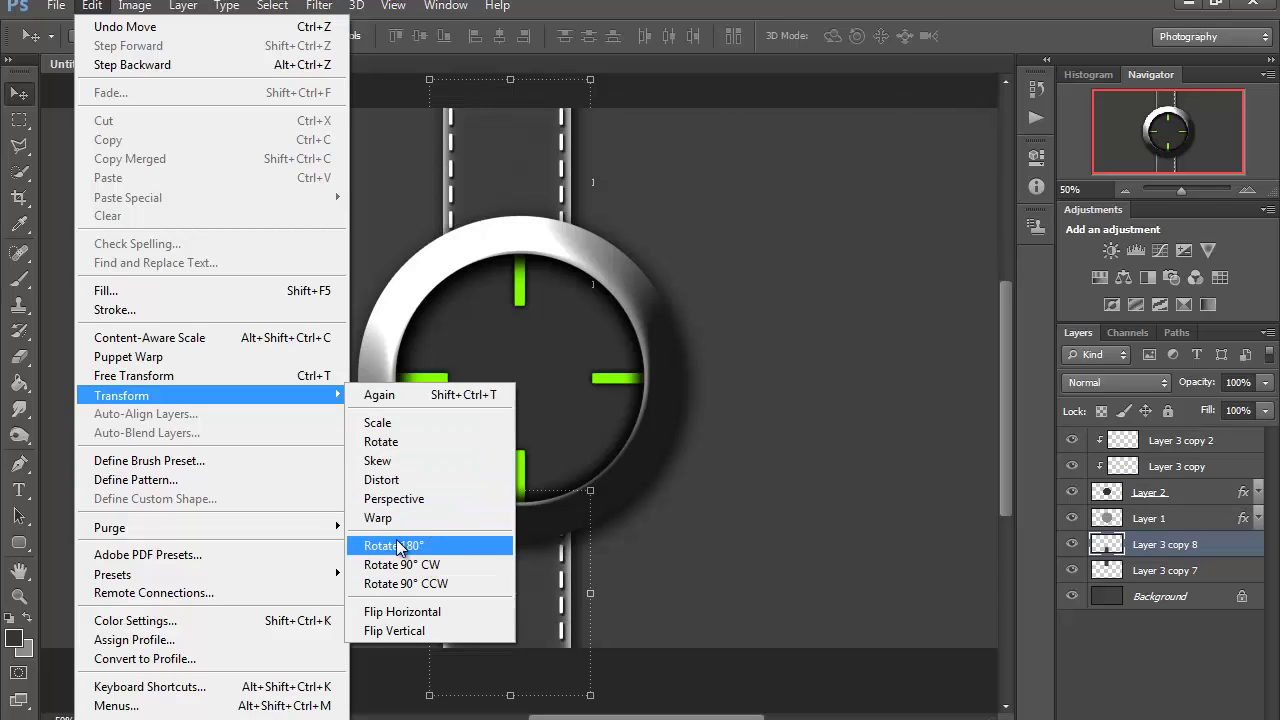
{"action": "left_click", "coordinate": [431, 548]}
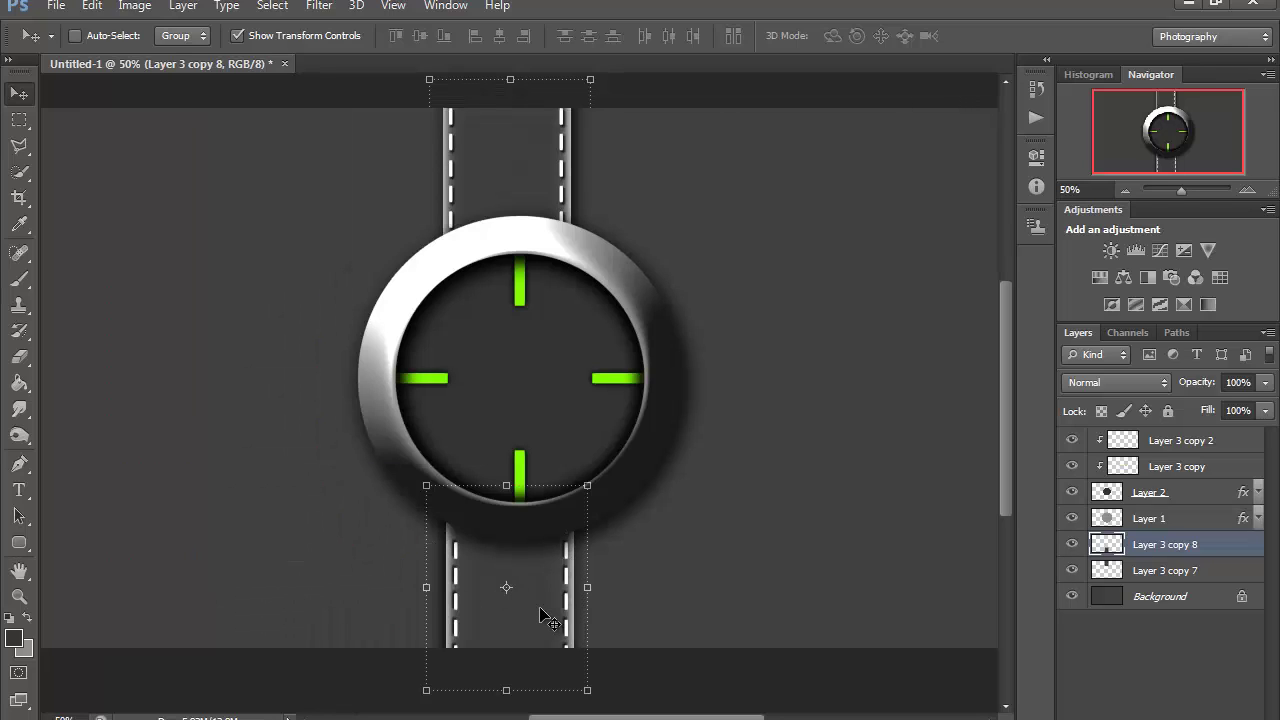
{"action": "left_click_drag", "start_coordinate": [540, 610], "coordinate": [541, 600]}
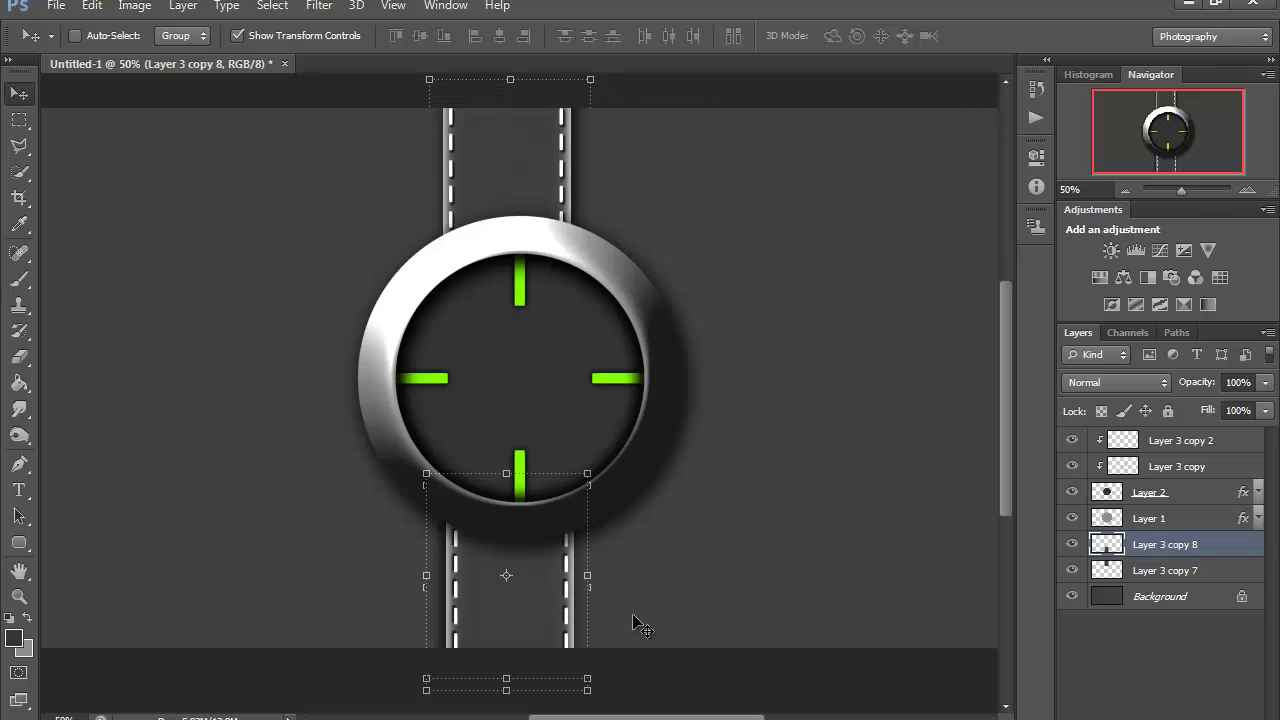
- Switch to the file explorer and open the Bubbles folder inside 1k GFX Pack #2
{"action": "left_click", "coordinate": [19, 119]}
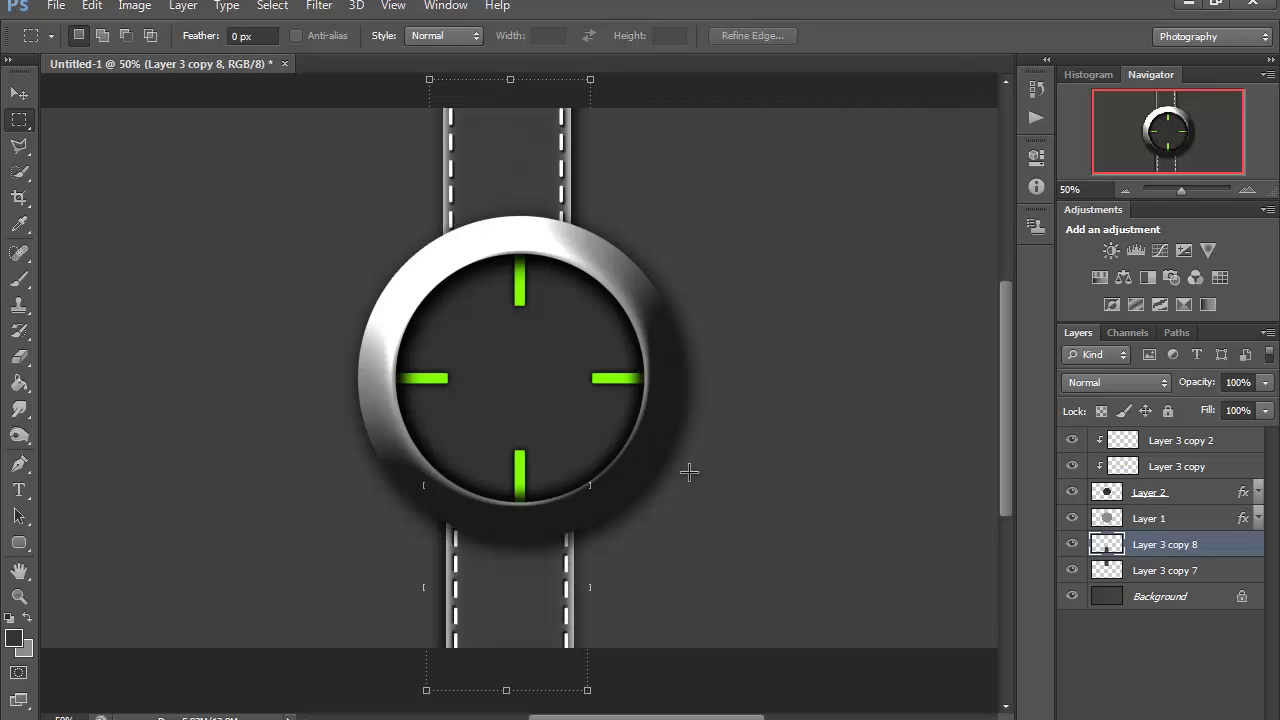
{"action": "mouse_move", "coordinate": [522, 719]}
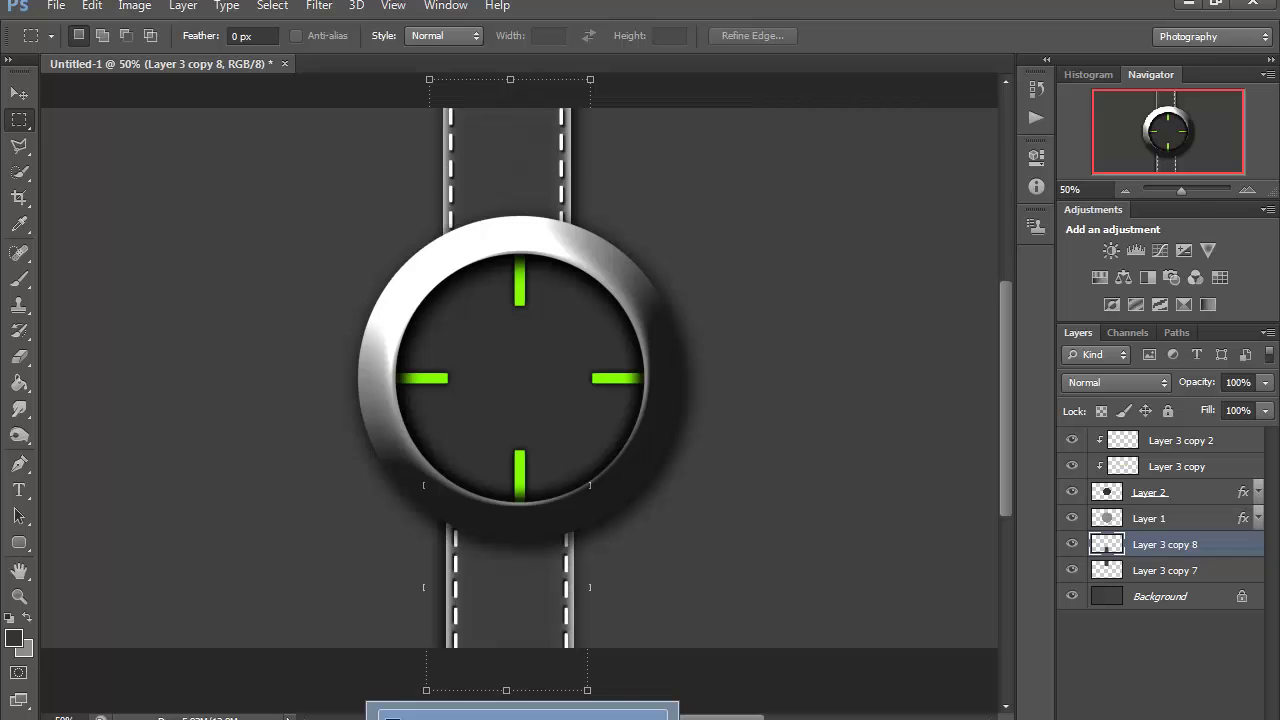
{"action": "left_click", "coordinate": [522, 719]}
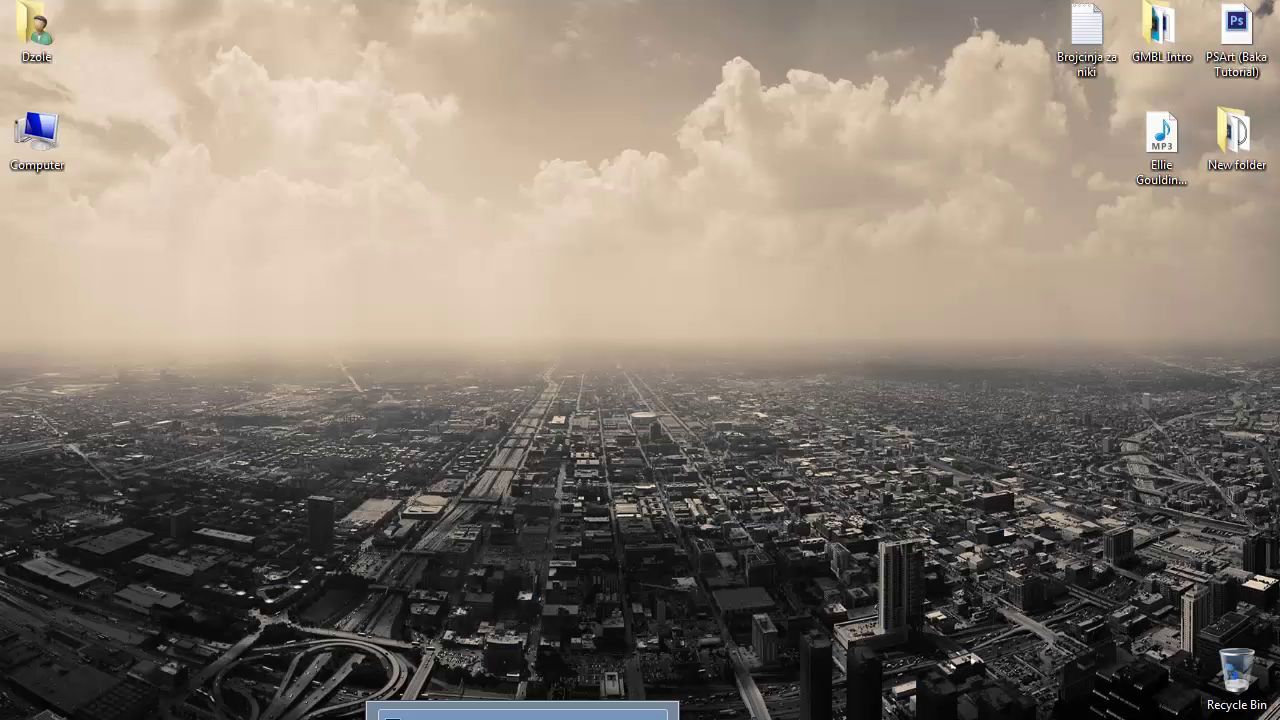
{"action": "right_click", "coordinate": [474, 322]}
{"action": "left_click", "coordinate": [505, 378]}
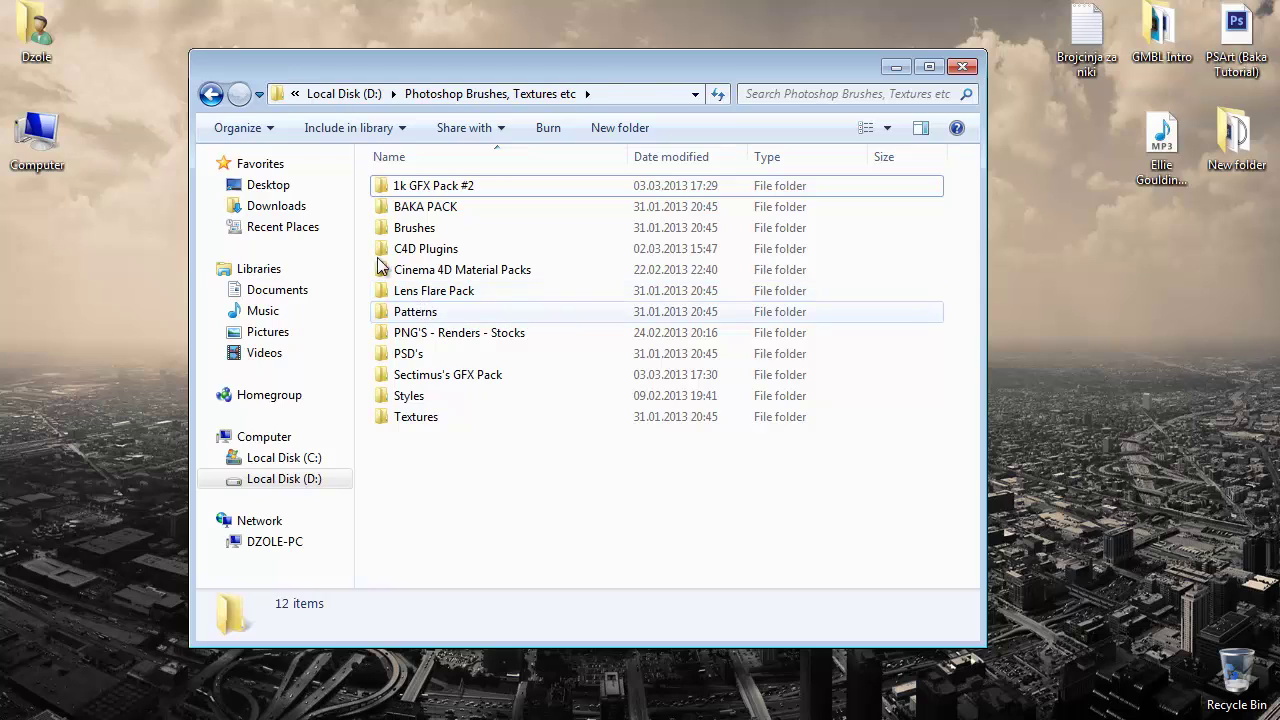
{"action": "left_click", "coordinate": [211, 94]}
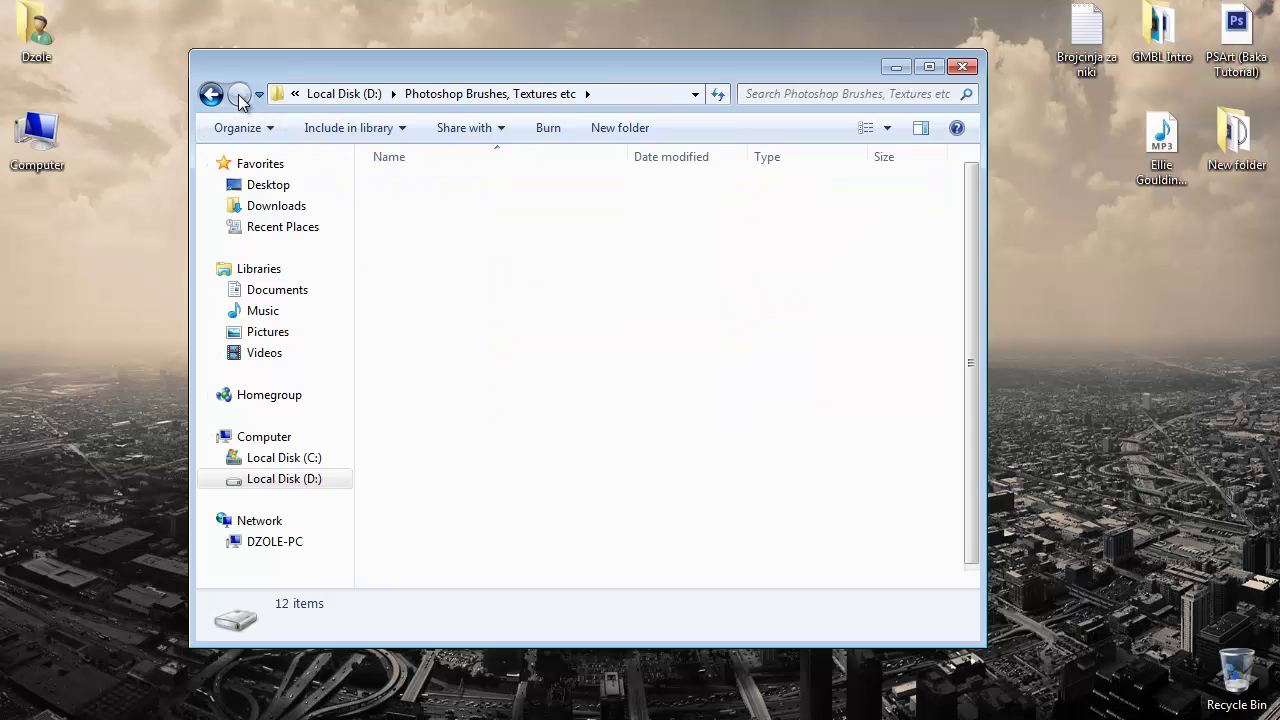
{"action": "left_click", "coordinate": [239, 94]}
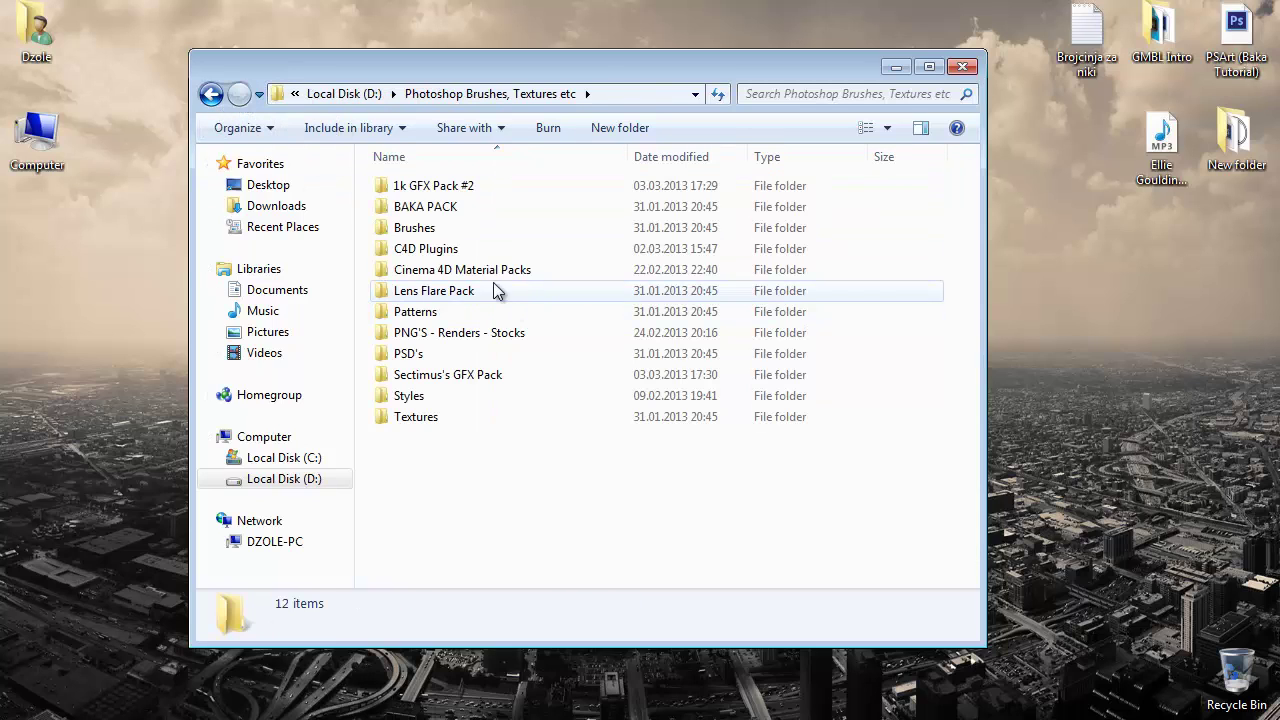
{"action": "double_click", "coordinate": [453, 190]}
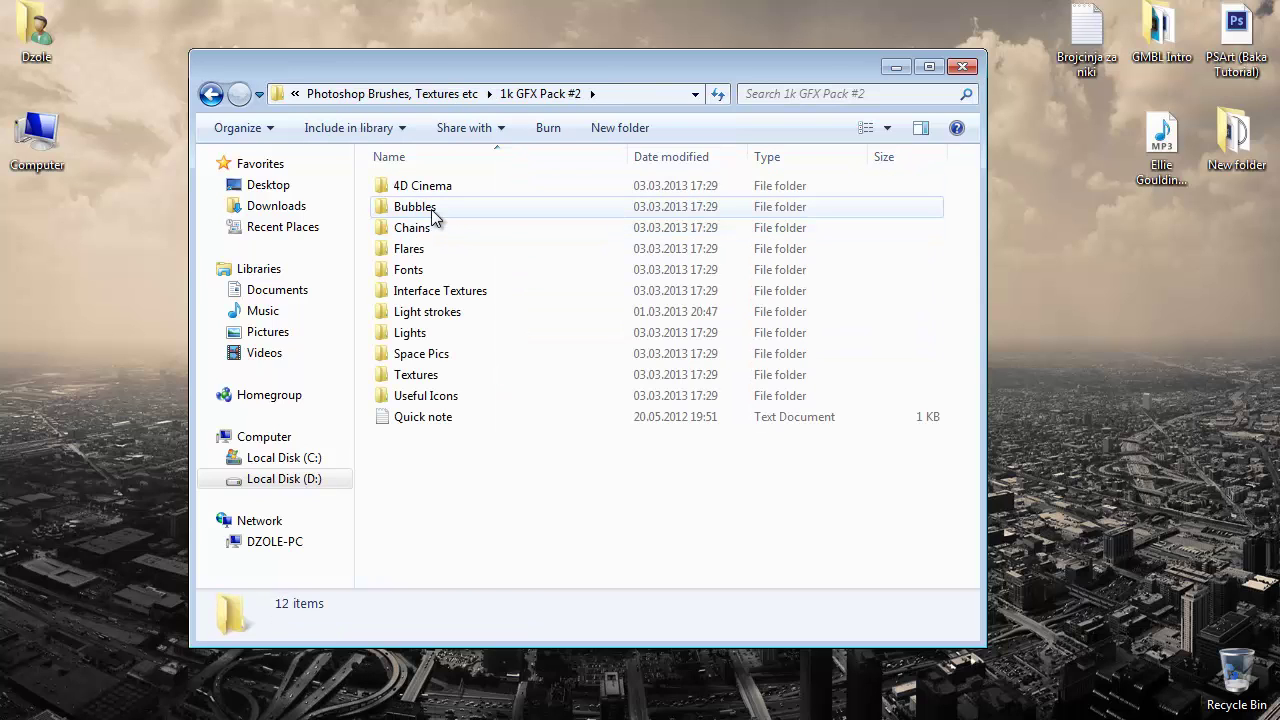
{"action": "double_click", "coordinate": [432, 212]}
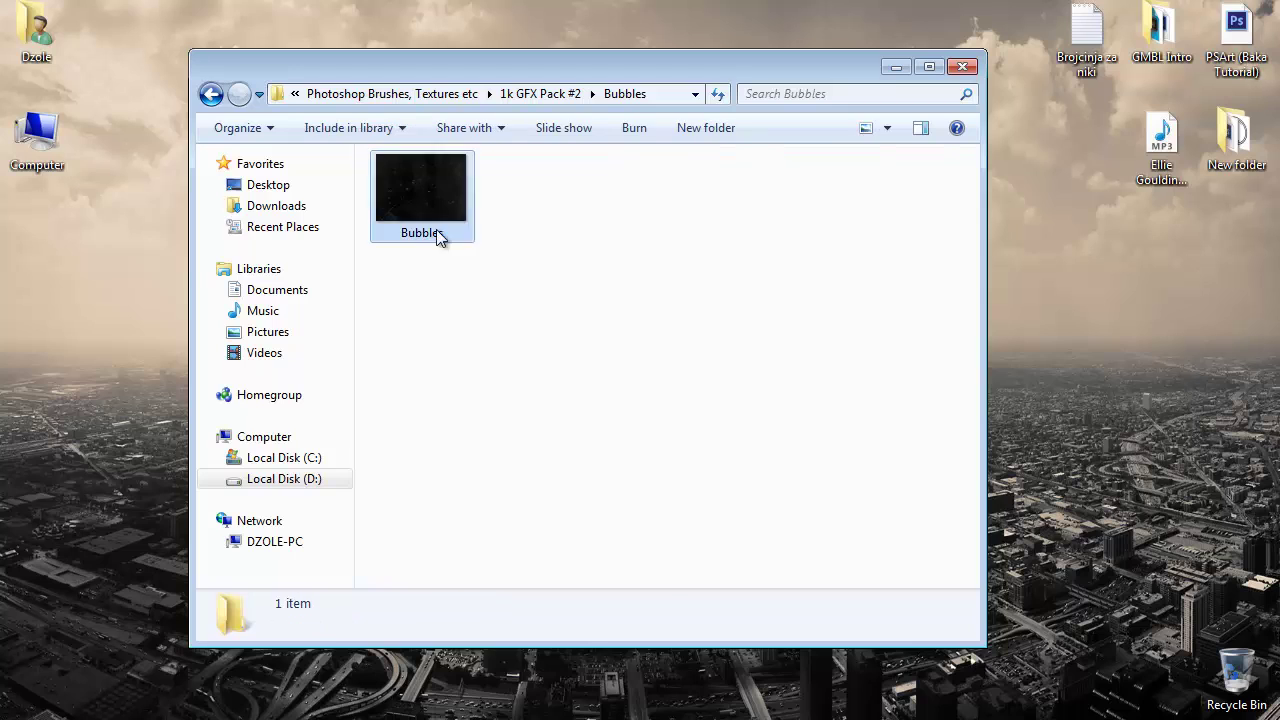
- Open the Bubbles image from the folder as a separate document in Photoshop
{"action": "left_click", "coordinate": [436, 232]}
{"action": "key", "text": "alt+Tab"}
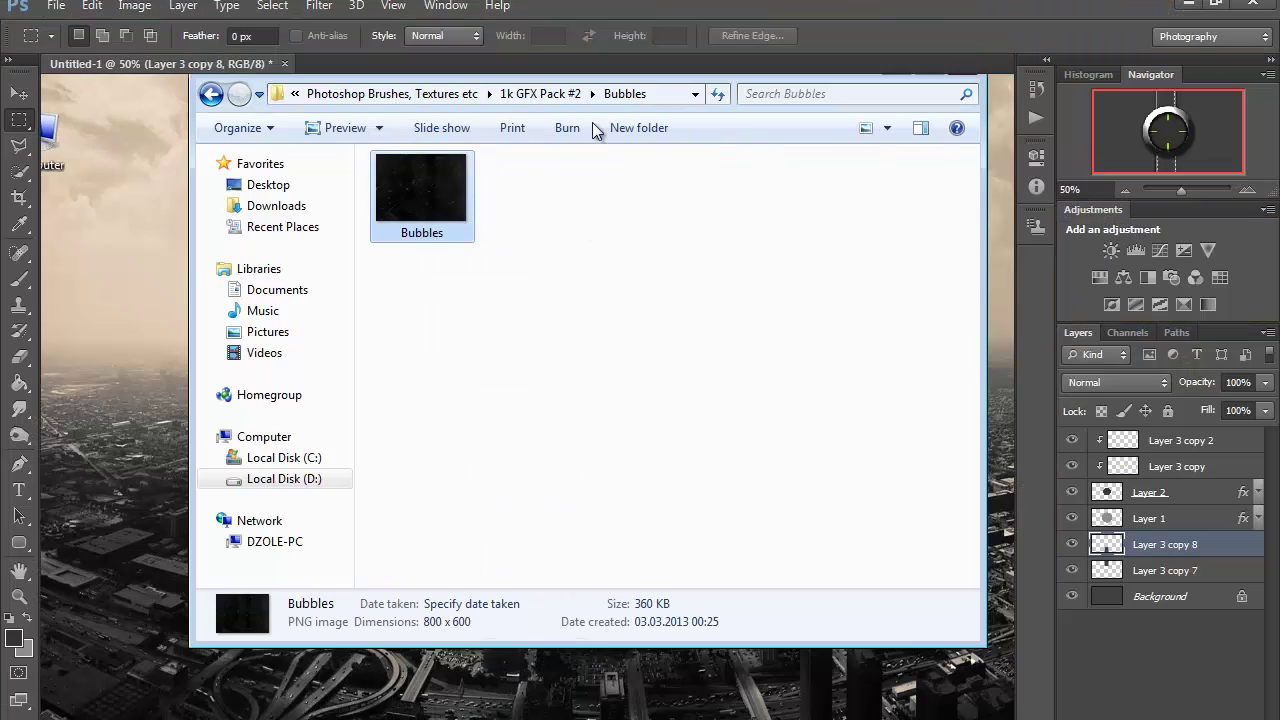
{"action": "left_click_drag", "start_coordinate": [592, 123], "coordinate": [570, 56]}
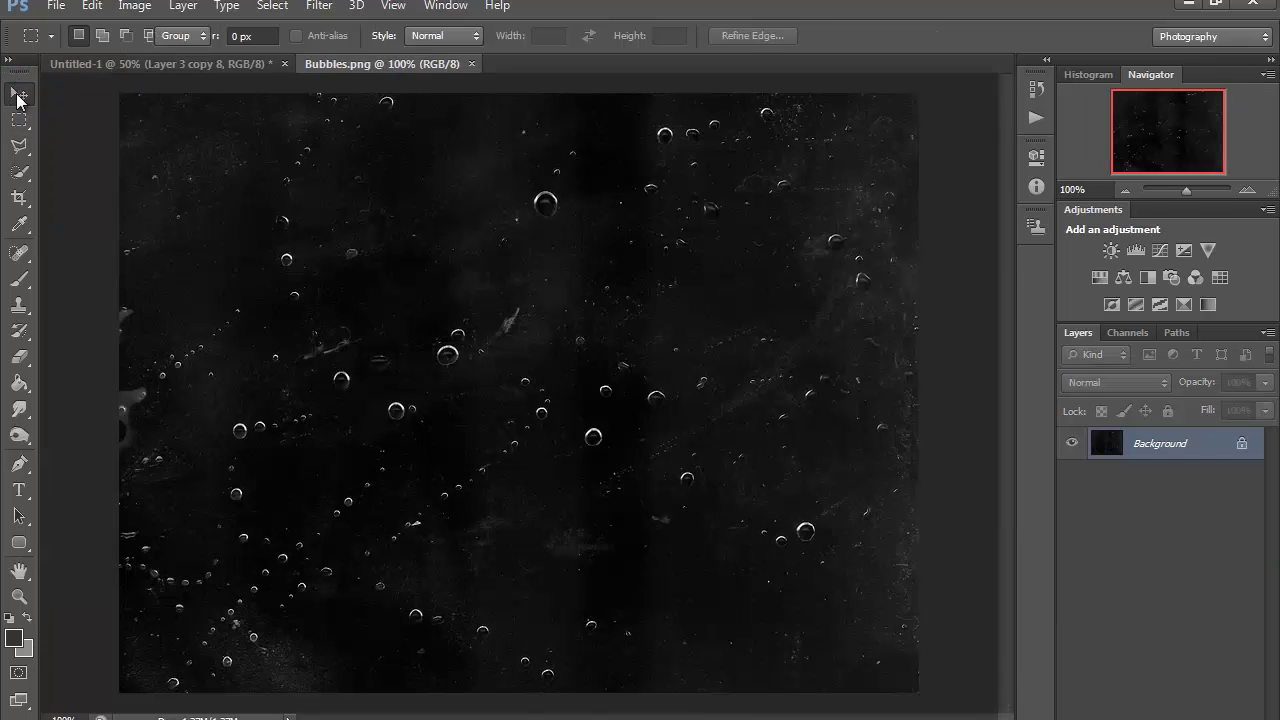
- Copy the bubbles texture into the Untitled-1 document and place its layer directly above Layer 1
{"action": "left_click", "coordinate": [19, 93]}
{"action": "left_click_drag", "start_coordinate": [245, 68], "coordinate": [855, 378]}
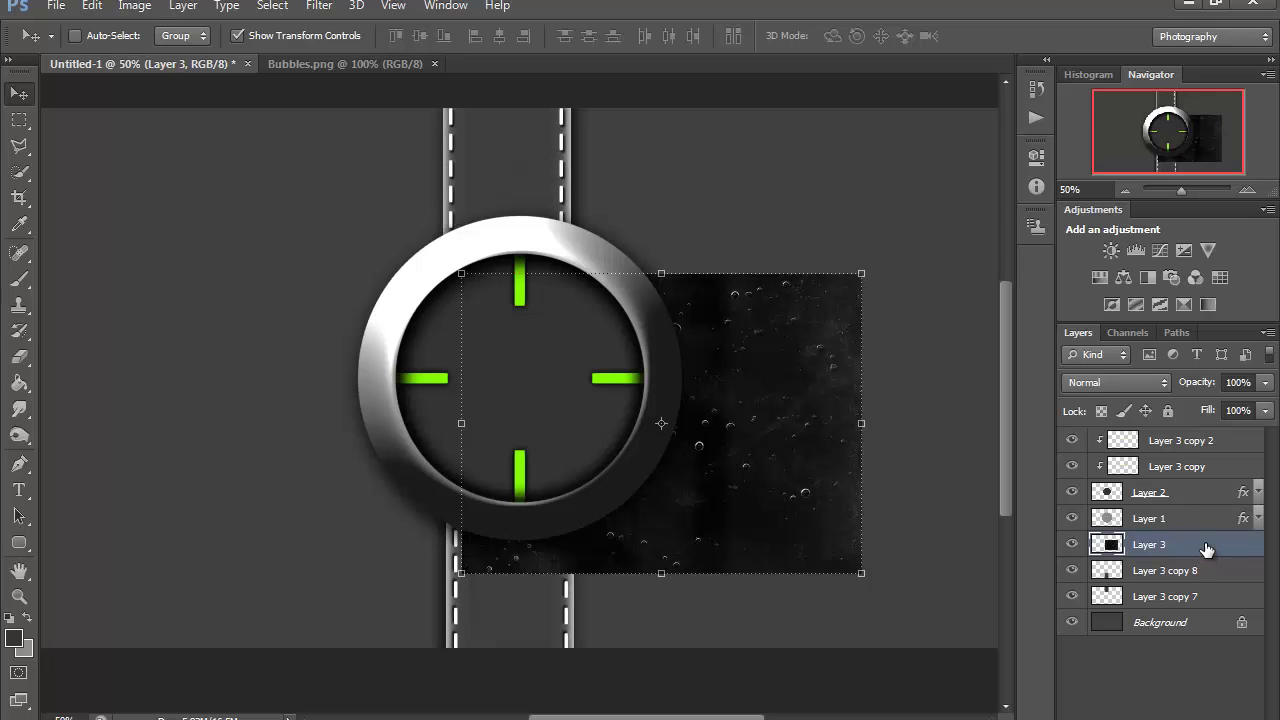
{"action": "left_click_drag", "start_coordinate": [1207, 549], "coordinate": [1207, 518]}
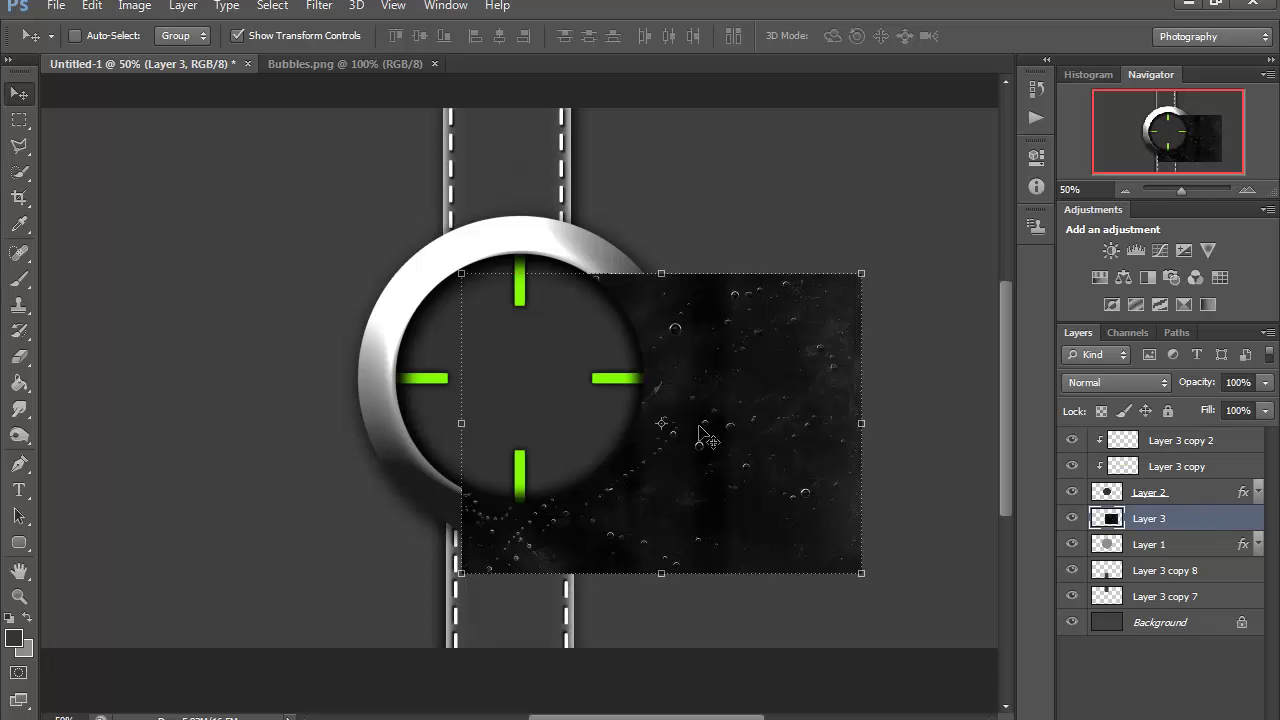
- Move the bubbles texture over the ring, enlarge it to about 115% so it covers the whole ring, and apply the transformation
{"action": "left_click_drag", "start_coordinate": [722, 433], "coordinate": [587, 383]}
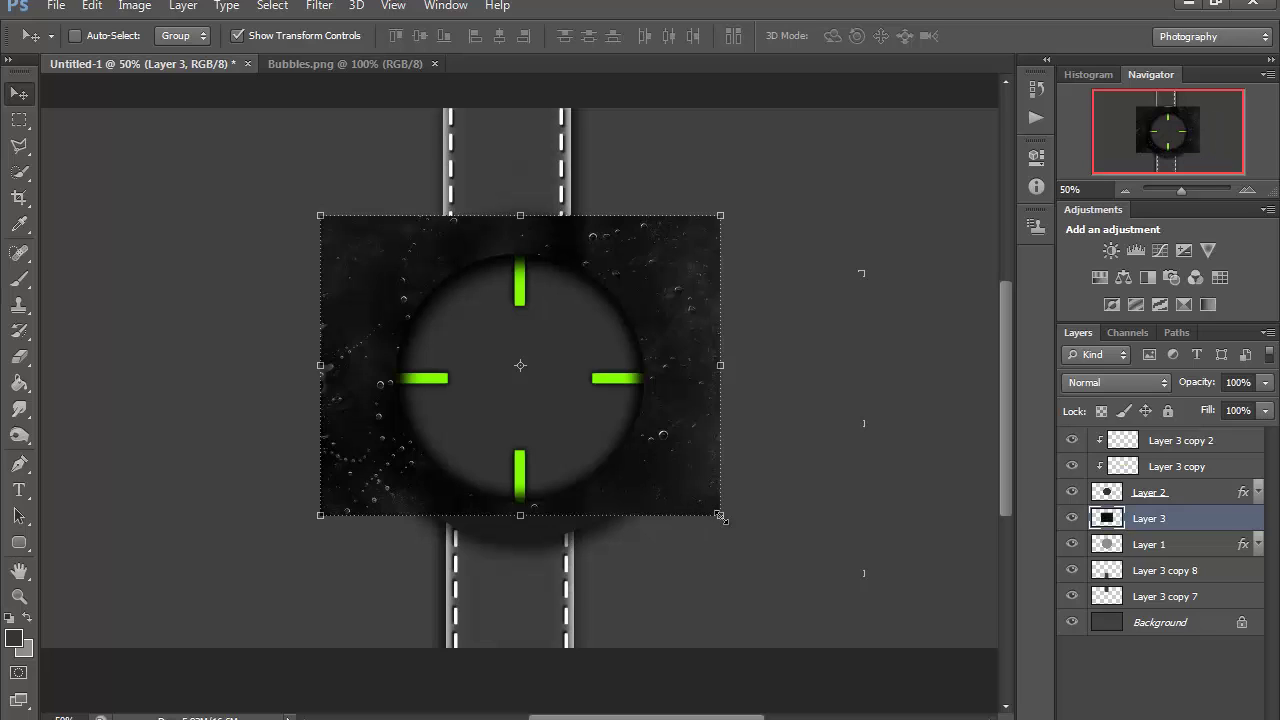
{"action": "left_click_drag", "start_coordinate": [719, 516], "coordinate": [753, 565]}
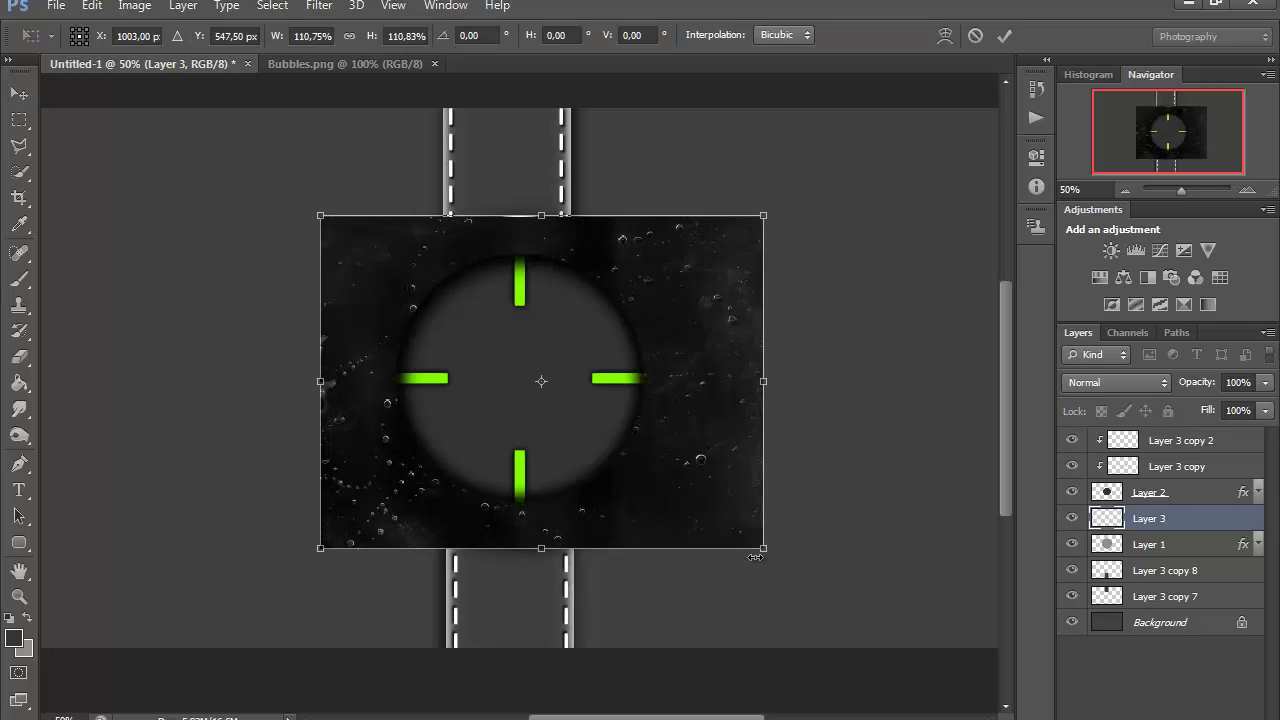
{"action": "left_click_drag", "start_coordinate": [316, 216], "coordinate": [301, 203]}
{"action": "left_click", "coordinate": [27, 96]}
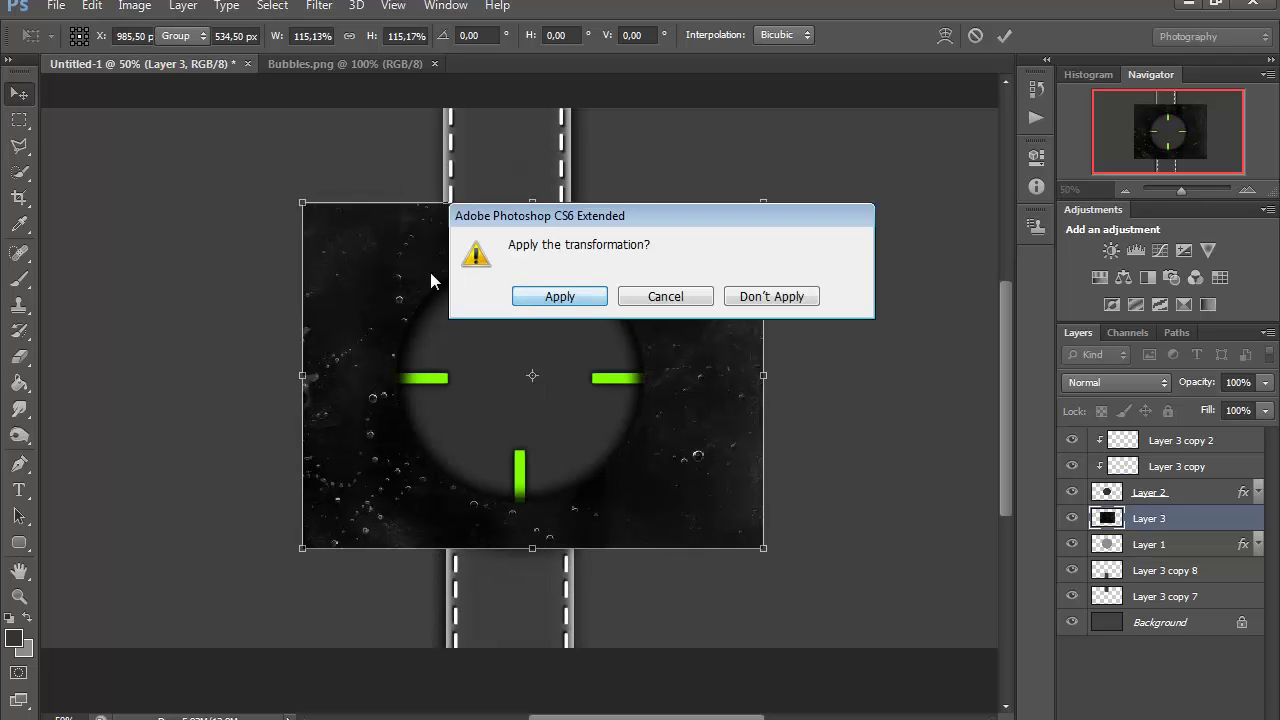
{"action": "left_click", "coordinate": [585, 297]}
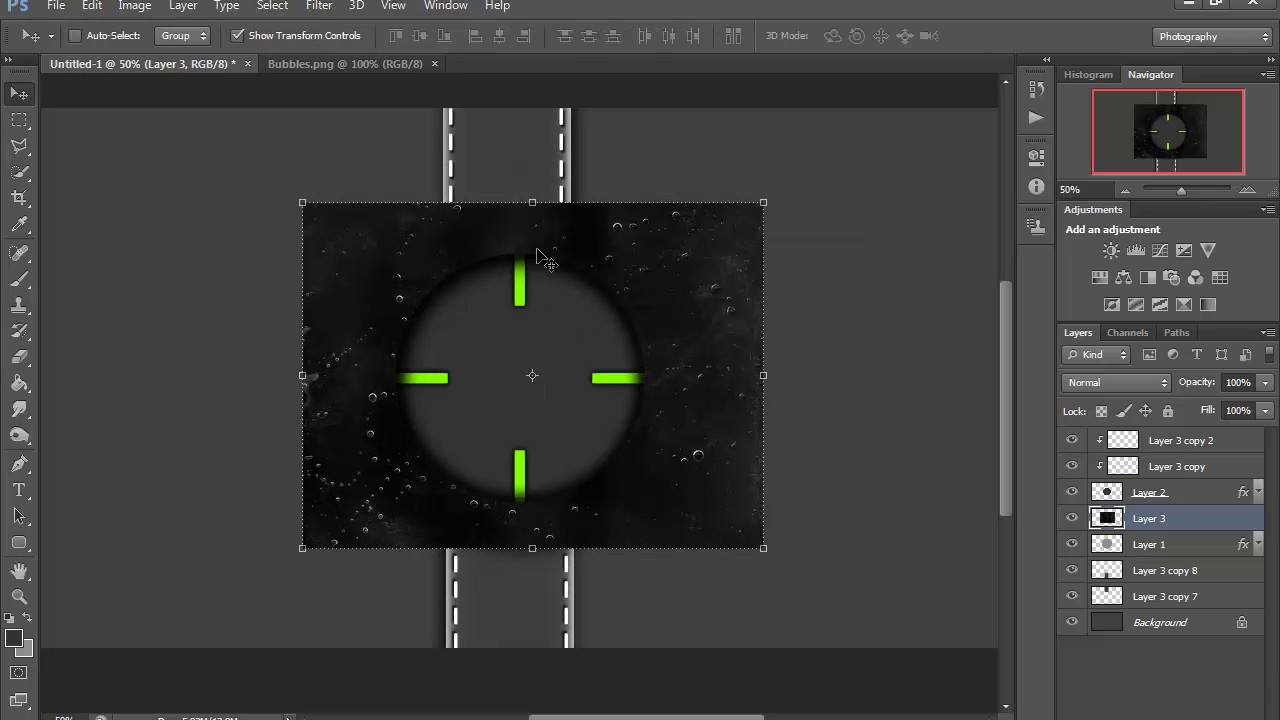
- Centre the bubbles texture vertically and horizontally on the canvas, and clear the selection
{"action": "key", "text": "ctrl+a"}
{"action": "left_click", "coordinate": [416, 37]}
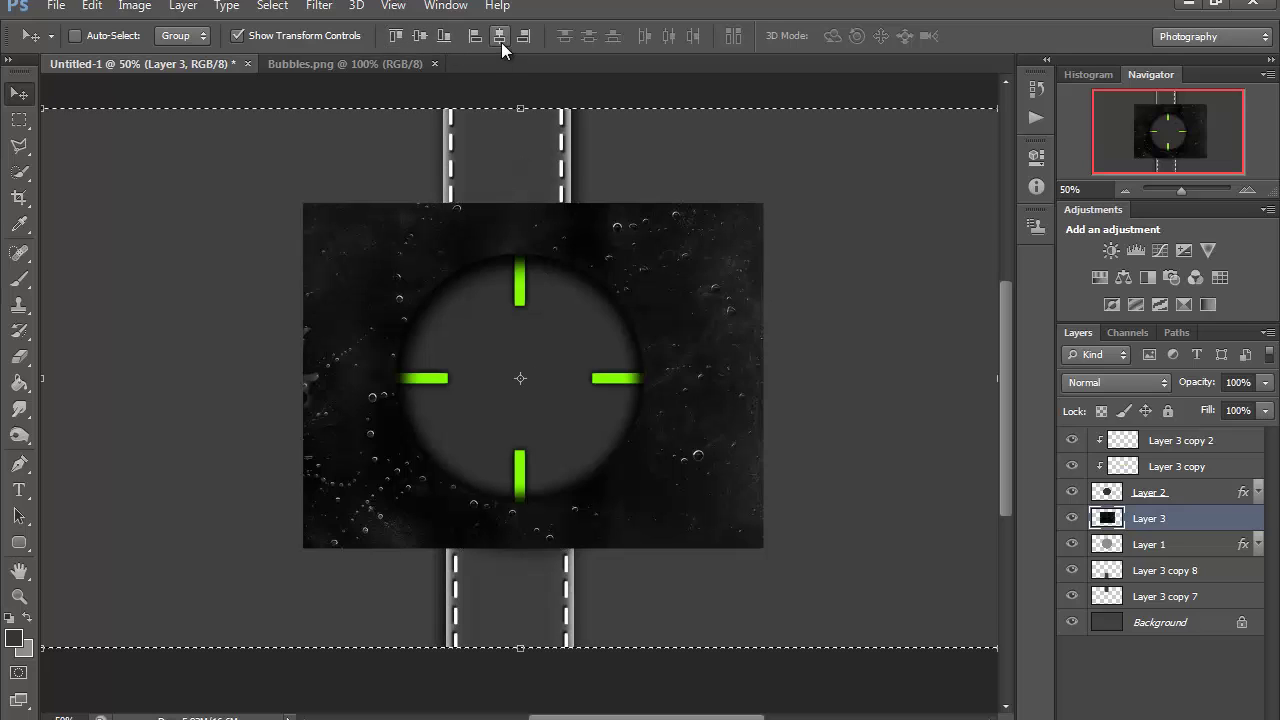
{"action": "left_click", "coordinate": [500, 40]}
{"action": "key", "text": "ctrl+d"}
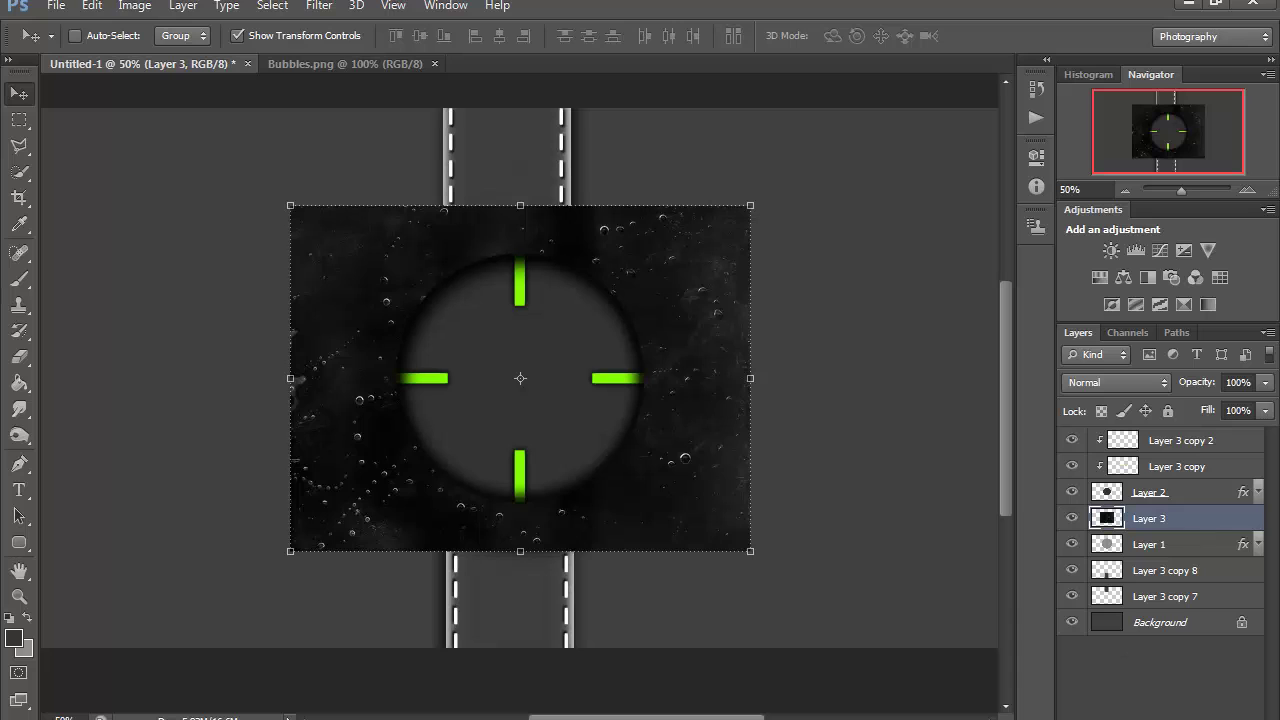
{"action": "left_click", "coordinate": [1094, 719]}
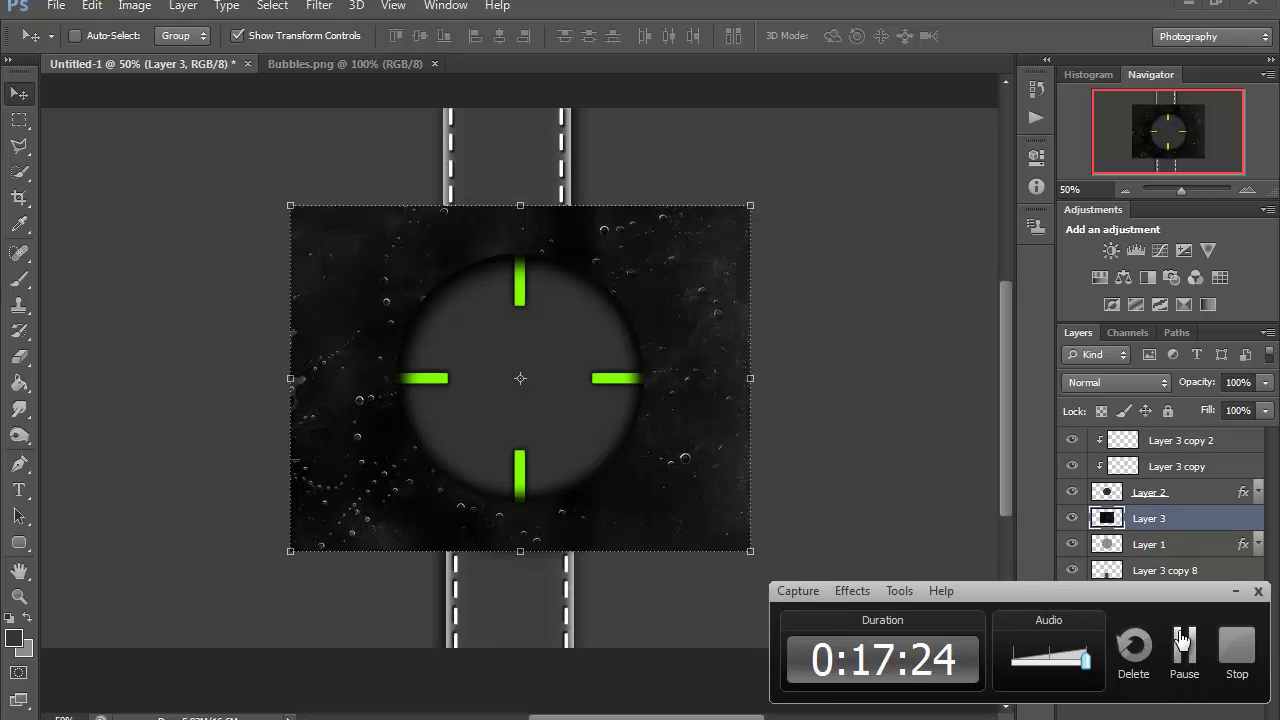
{"action": "left_click", "coordinate": [1183, 645]}
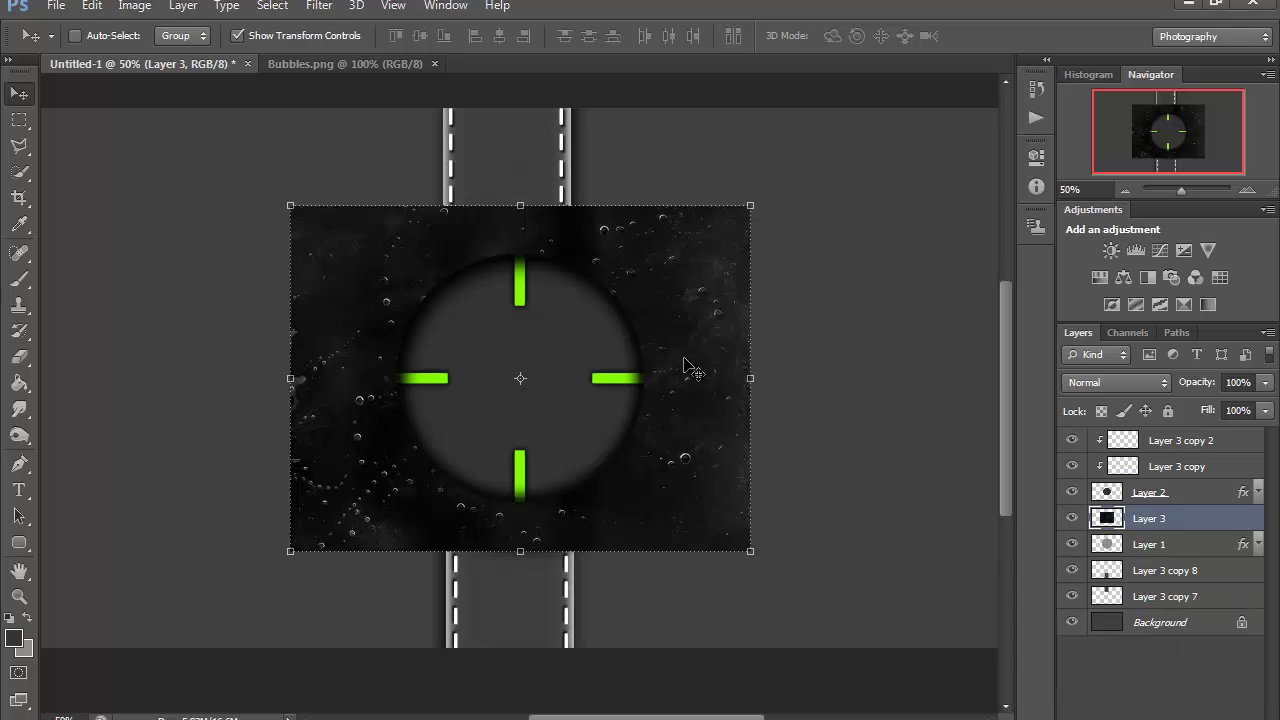
- Clip the bubbles texture on Layer 3 to the ring on Layer 1 with a clipping mask
{"action": "right_click", "coordinate": [1184, 515]}
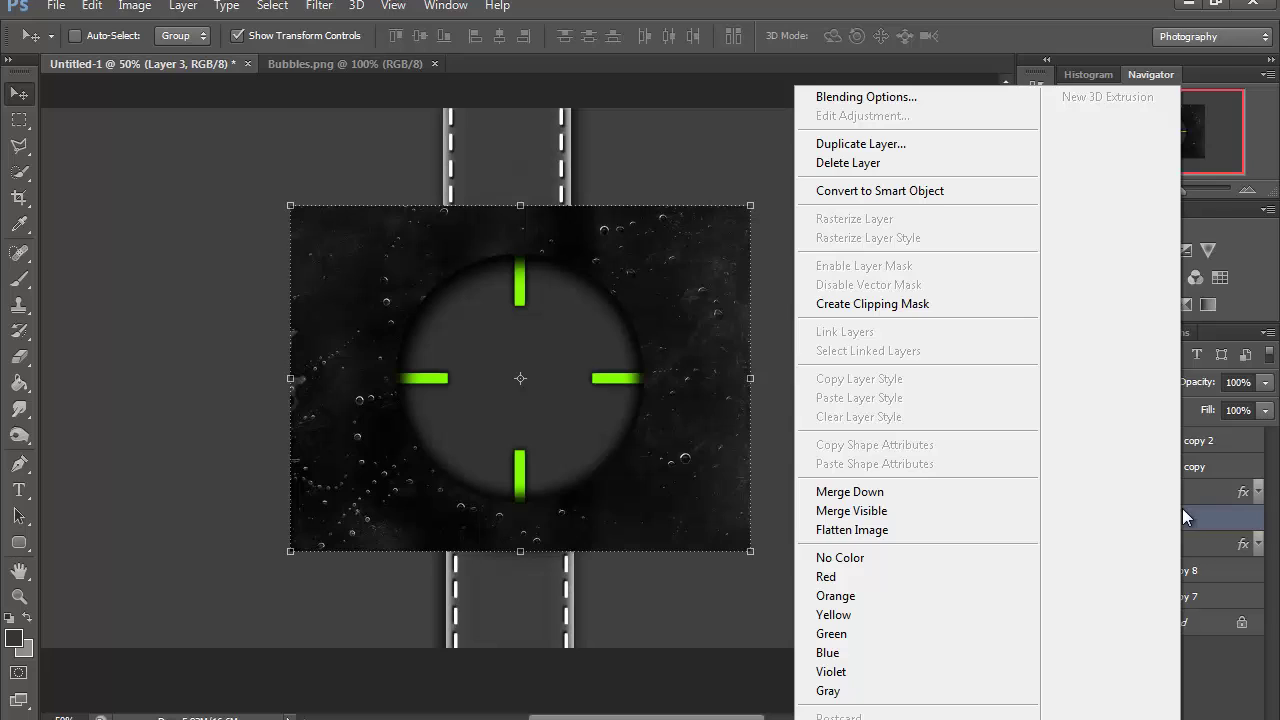
{"action": "left_click", "coordinate": [938, 304]}
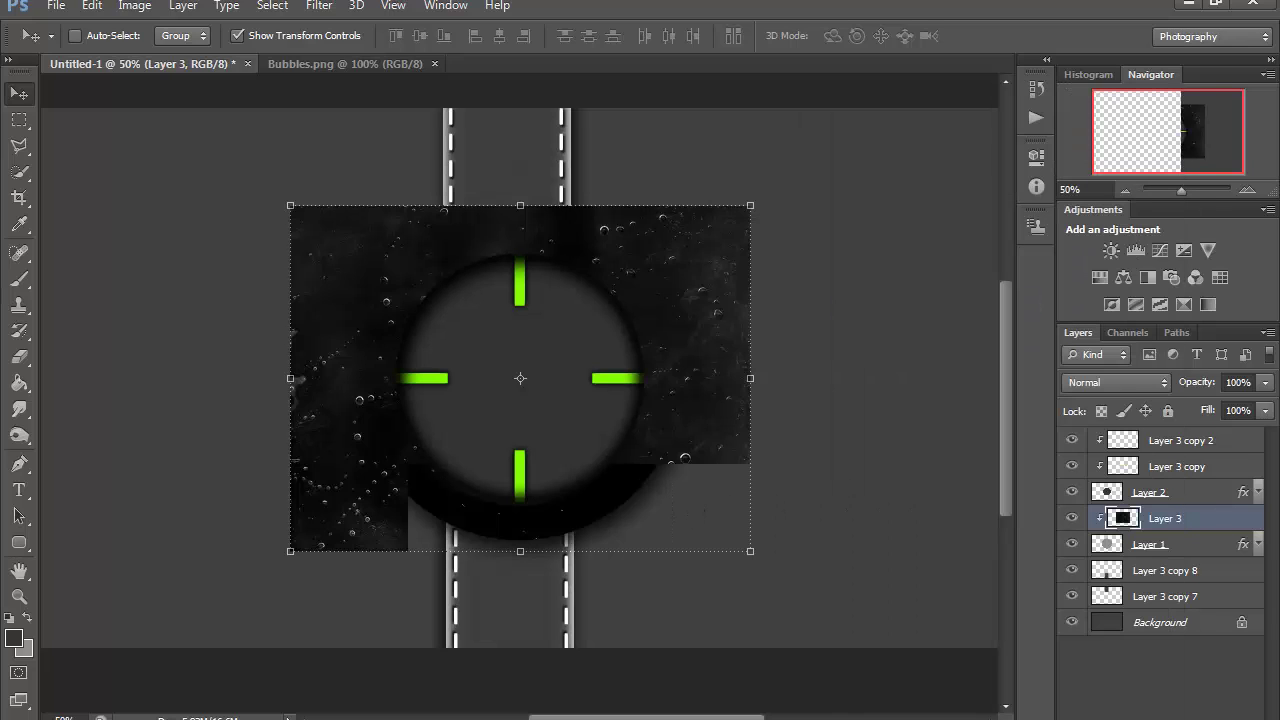
- Try the Screen, Color Dodge and Linear Dodge (Add) blend modes on the bubbles texture layer
{"action": "left_click", "coordinate": [1162, 381]}
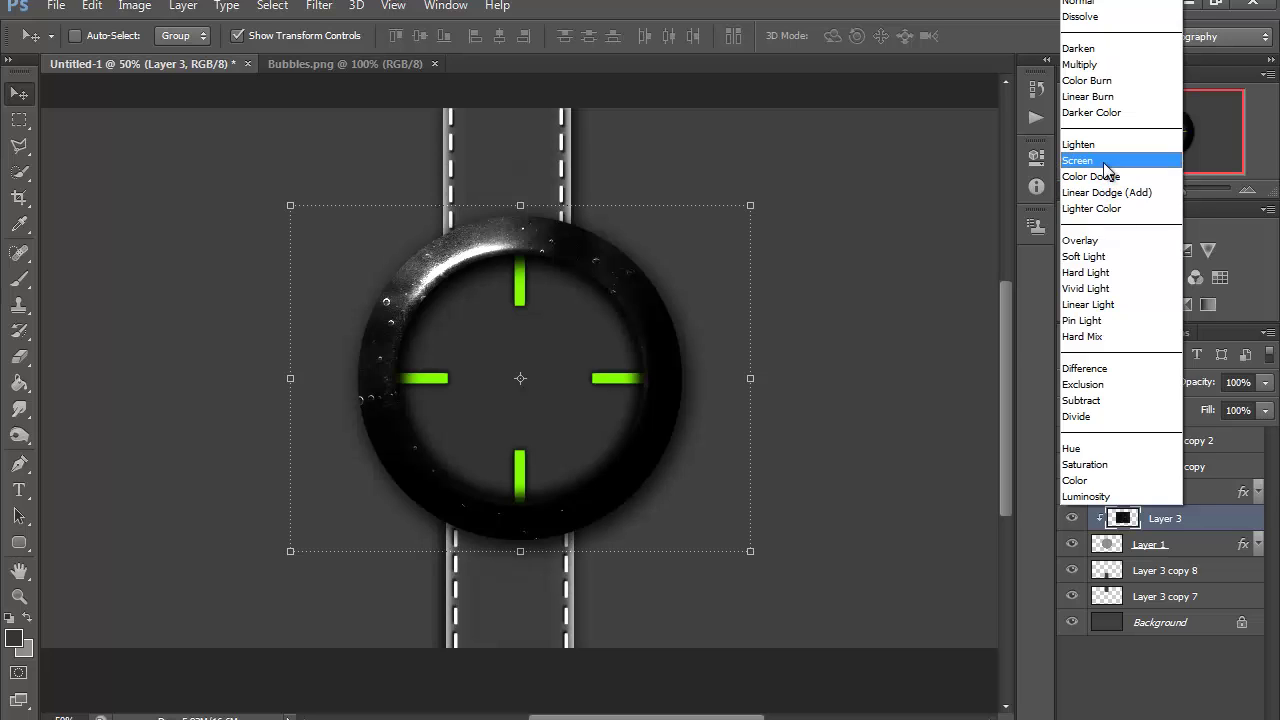
{"action": "left_click", "coordinate": [1103, 162]}
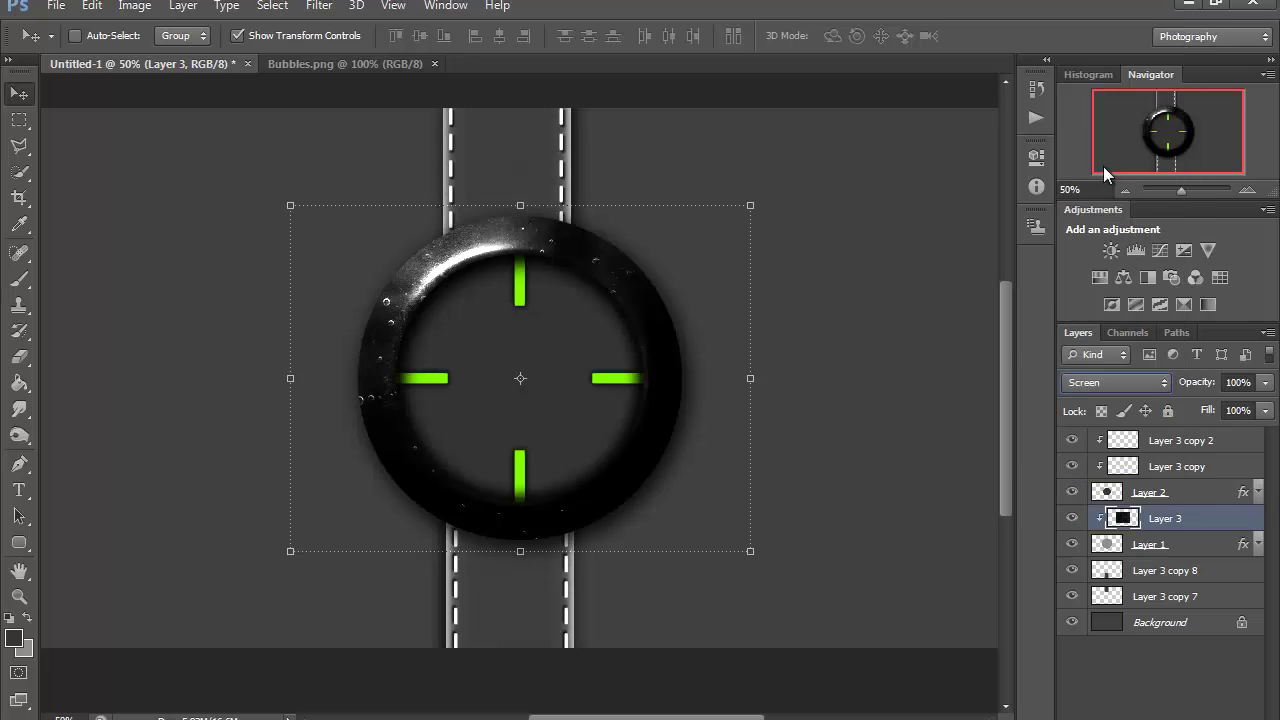
{"action": "left_click", "coordinate": [1110, 387]}
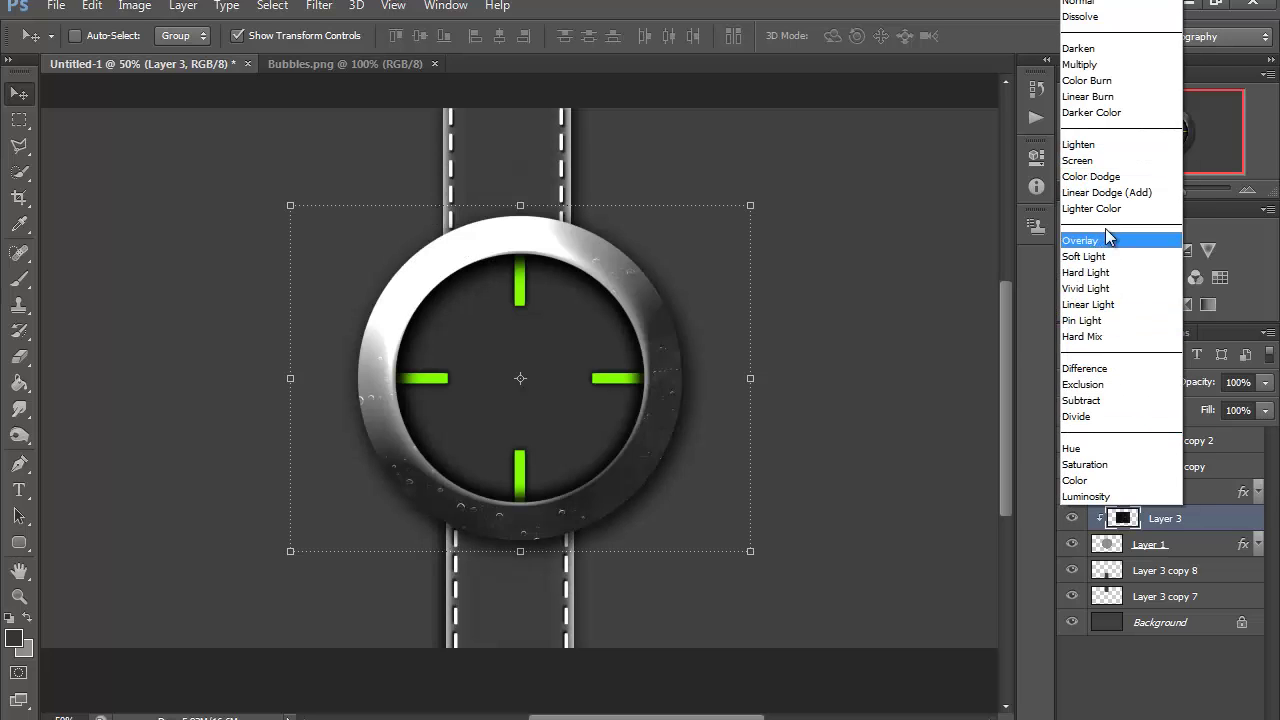
{"action": "left_click", "coordinate": [1111, 178]}
{"action": "left_click", "coordinate": [1104, 383]}
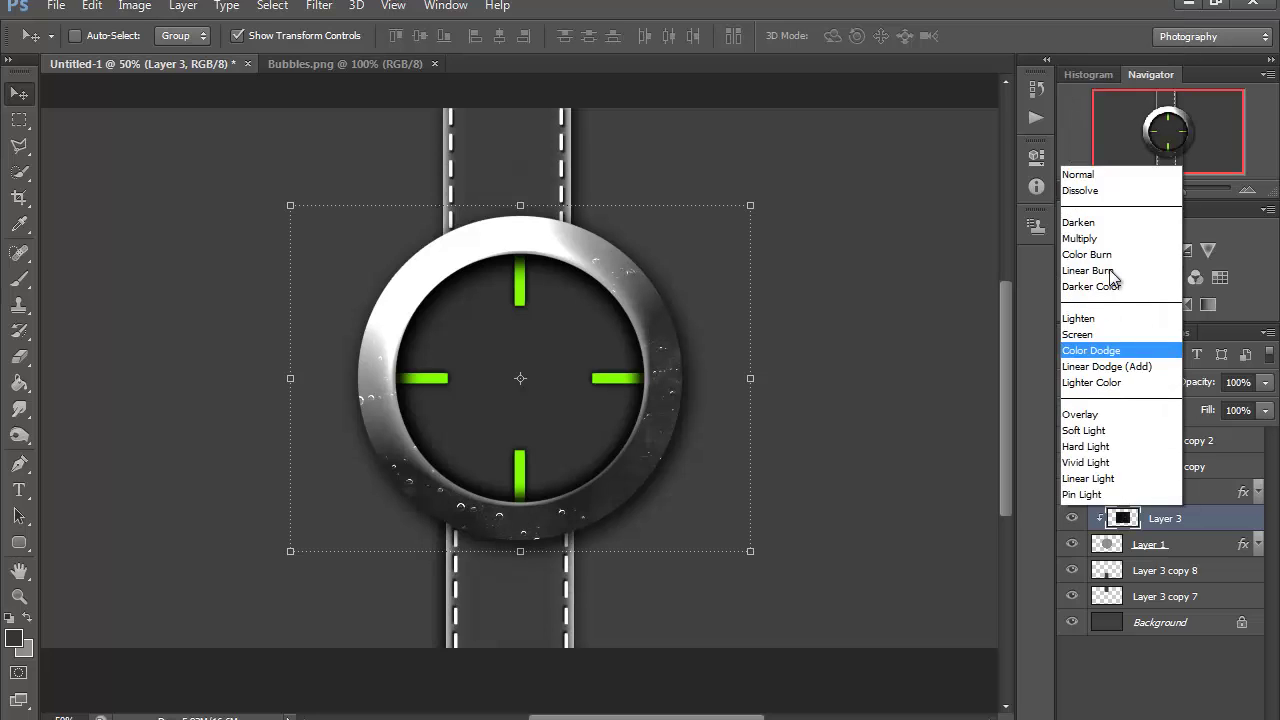
{"action": "left_click", "coordinate": [1112, 192]}
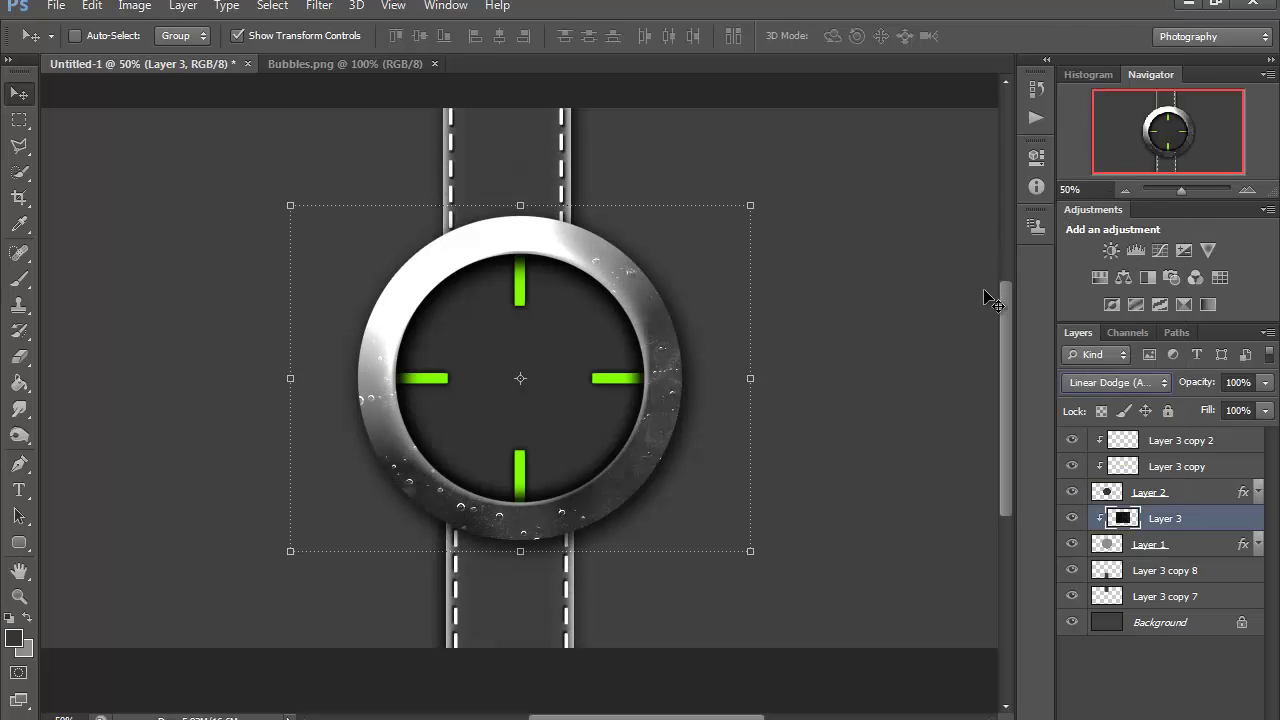
- Set the blend mode of the bubbles texture layer to Hard Light
{"action": "key", "text": "shift+plus"}
{"action": "key", "text": "shift+plus"}
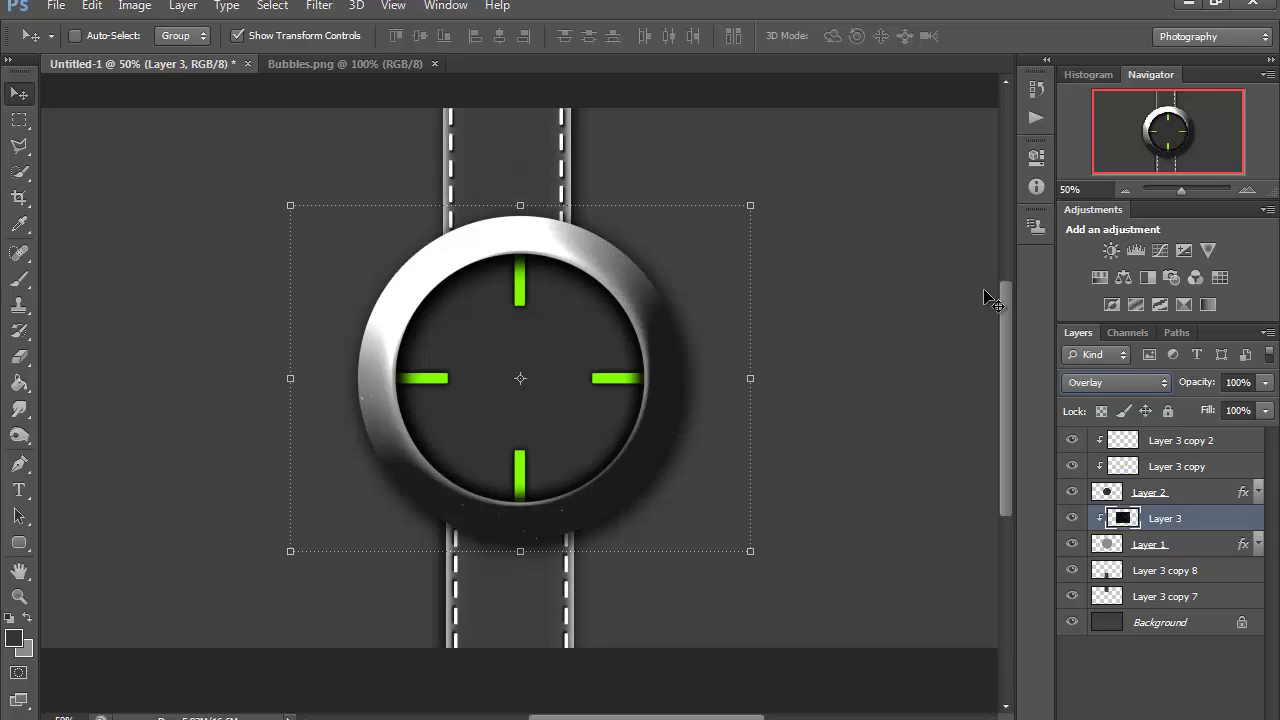
{"action": "key", "text": "shift+plus"}
{"action": "key", "text": "shift+plus"}
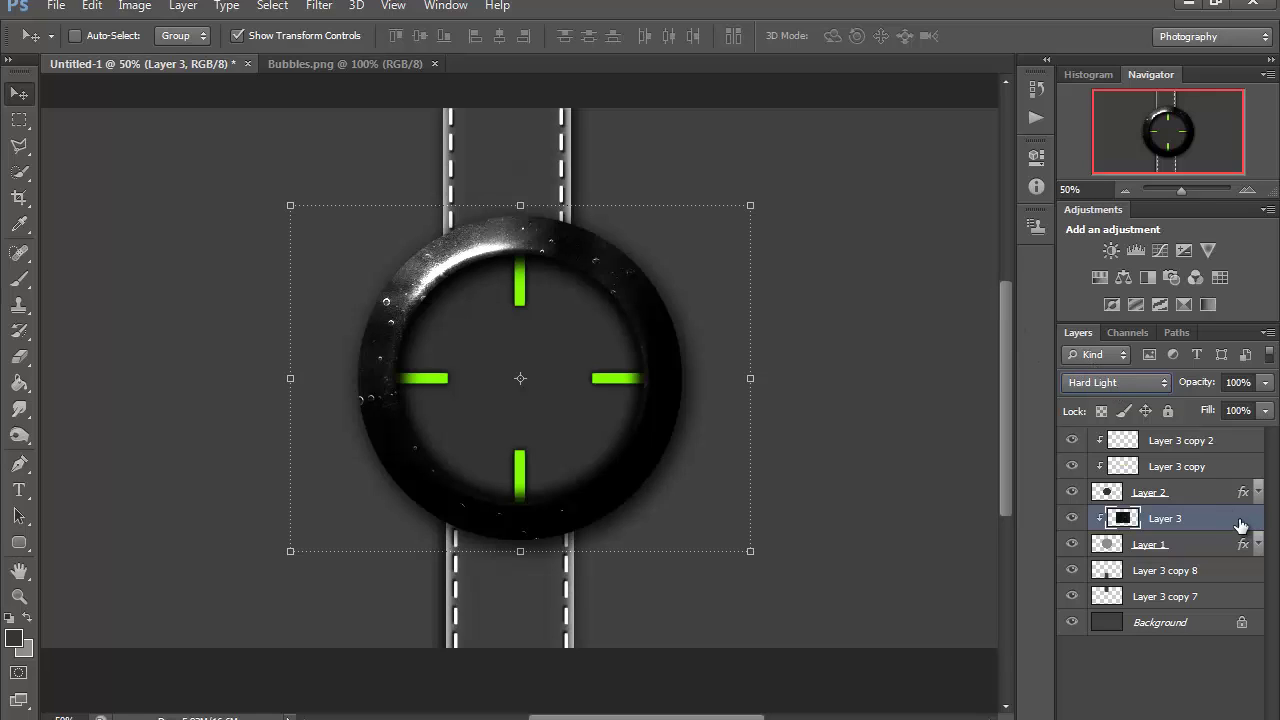
- Add a new empty layer directly above Layer 2, clipped to the dial
{"action": "key", "text": "shift+alt+n"}
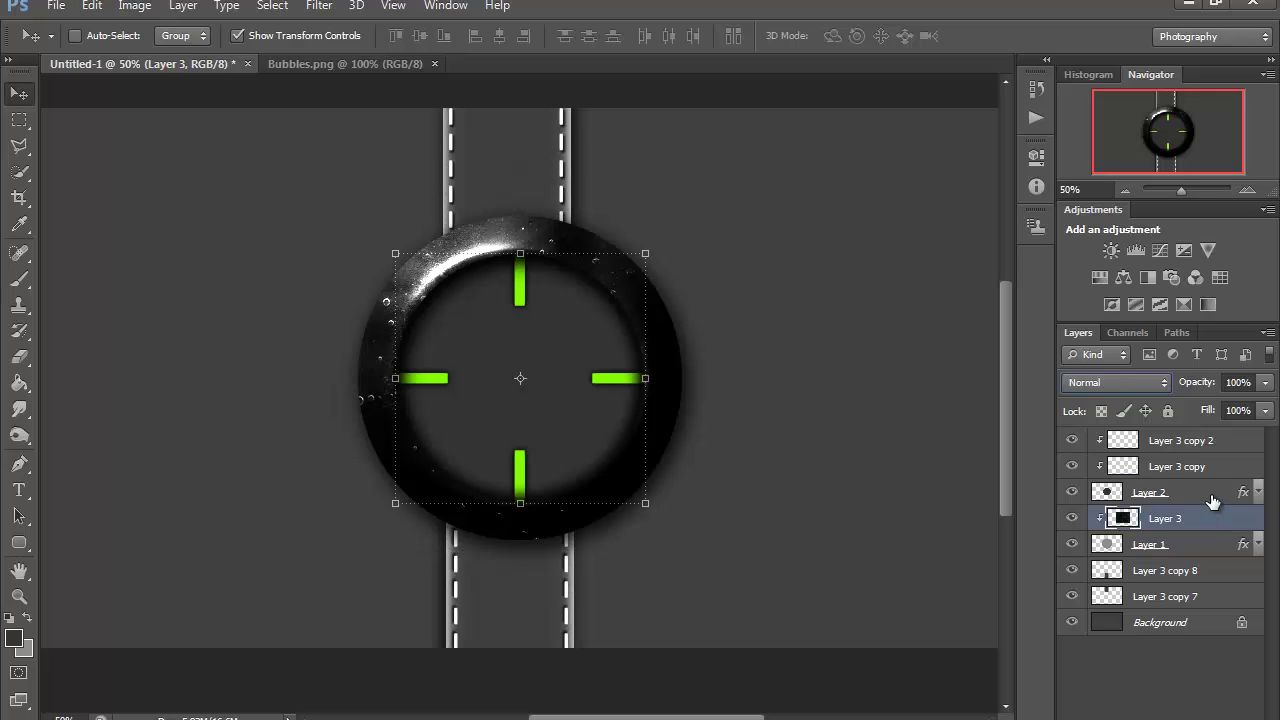
{"action": "left_click", "coordinate": [1212, 496]}
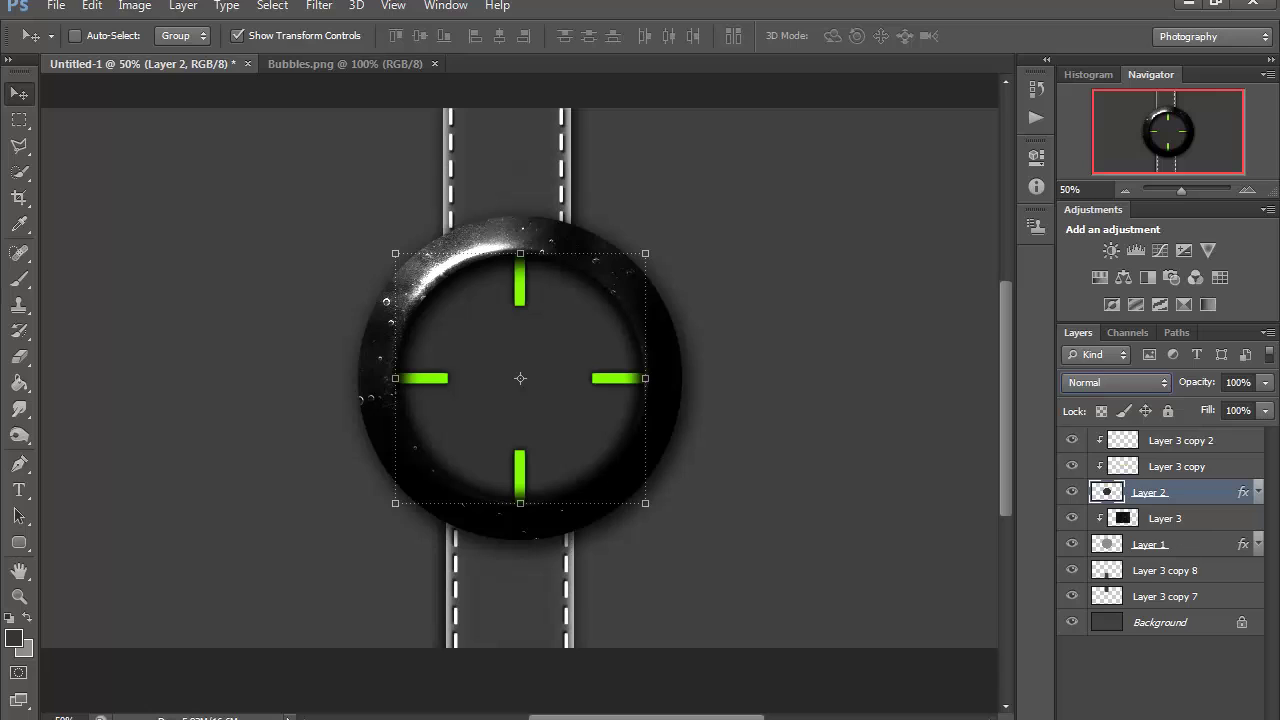
{"action": "key", "text": "ctrl+shift+alt+n"}
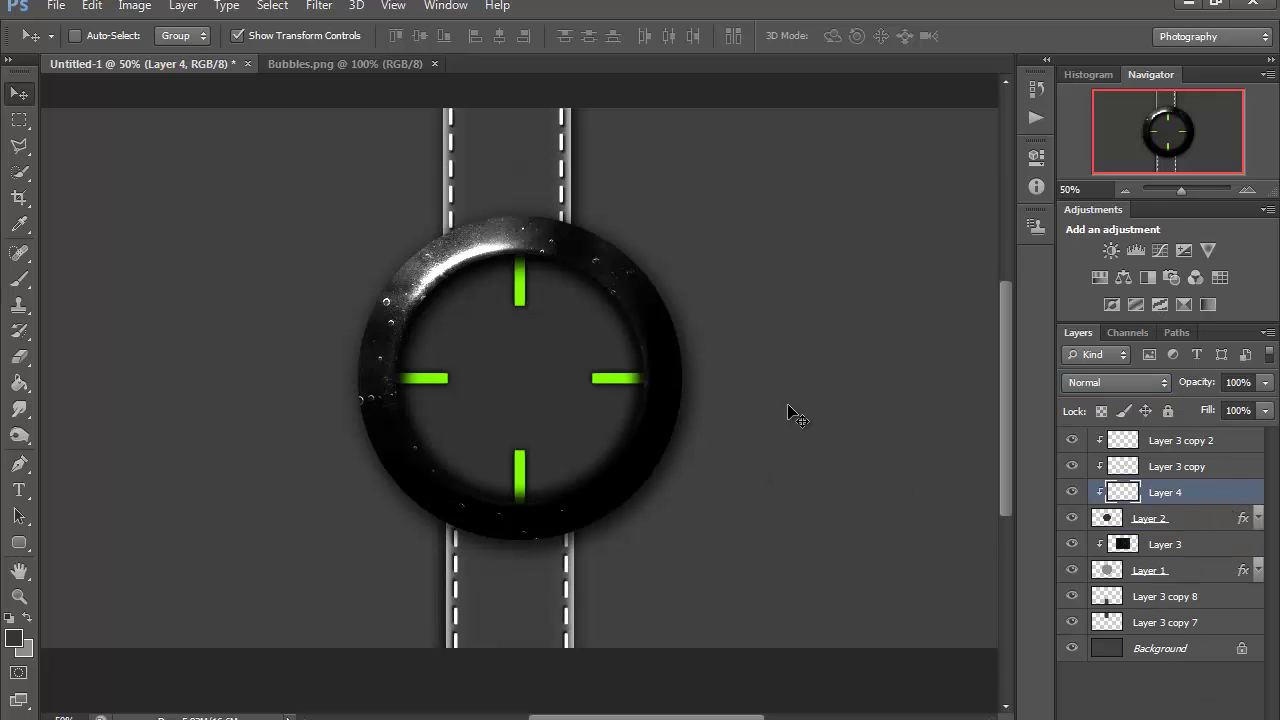
- Choose the Brush tool and set its tip to the 1 px square preset
{"action": "left_click", "coordinate": [21, 283]}
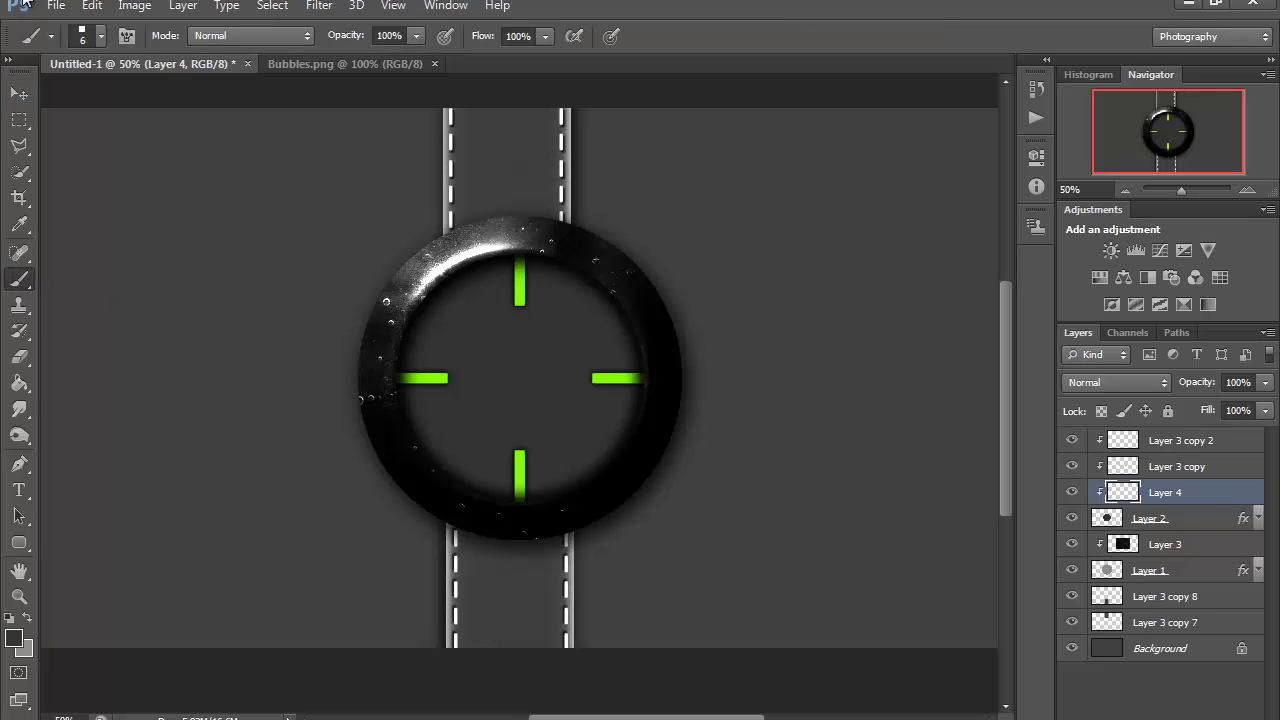
{"action": "left_click", "coordinate": [101, 37]}
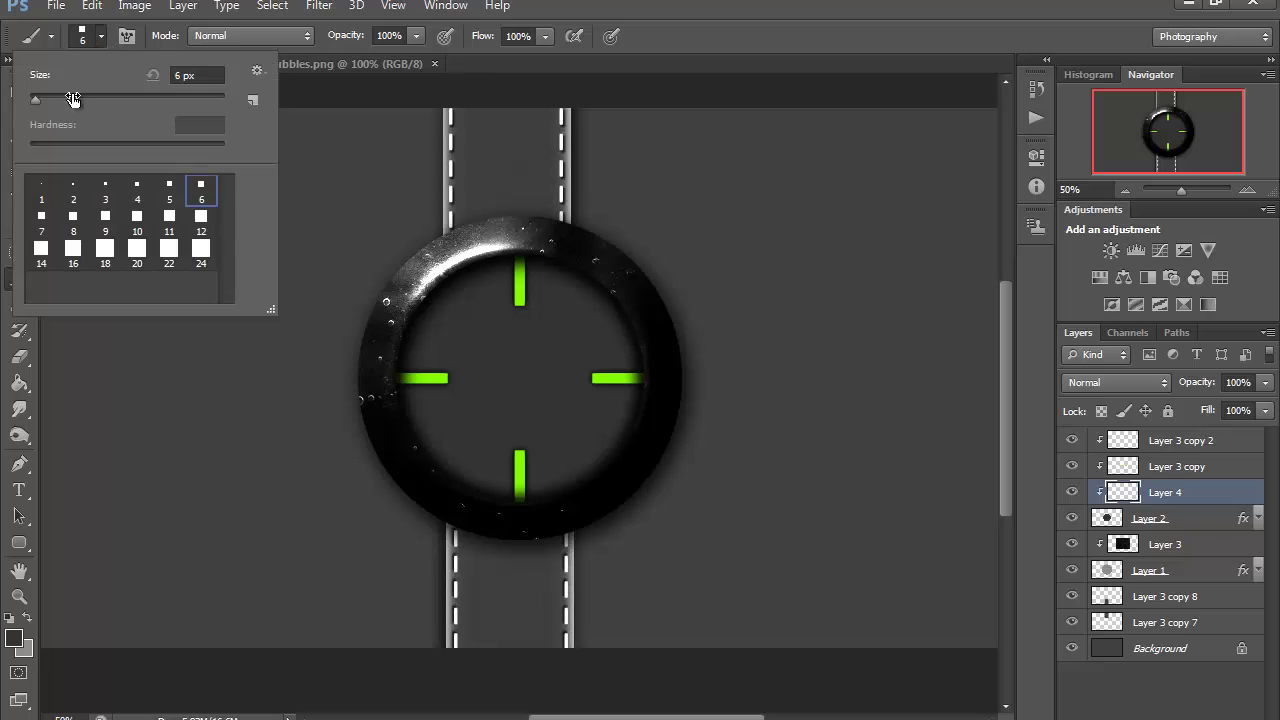
{"action": "left_click", "coordinate": [45, 189]}
{"action": "left_click", "coordinate": [672, 4]}
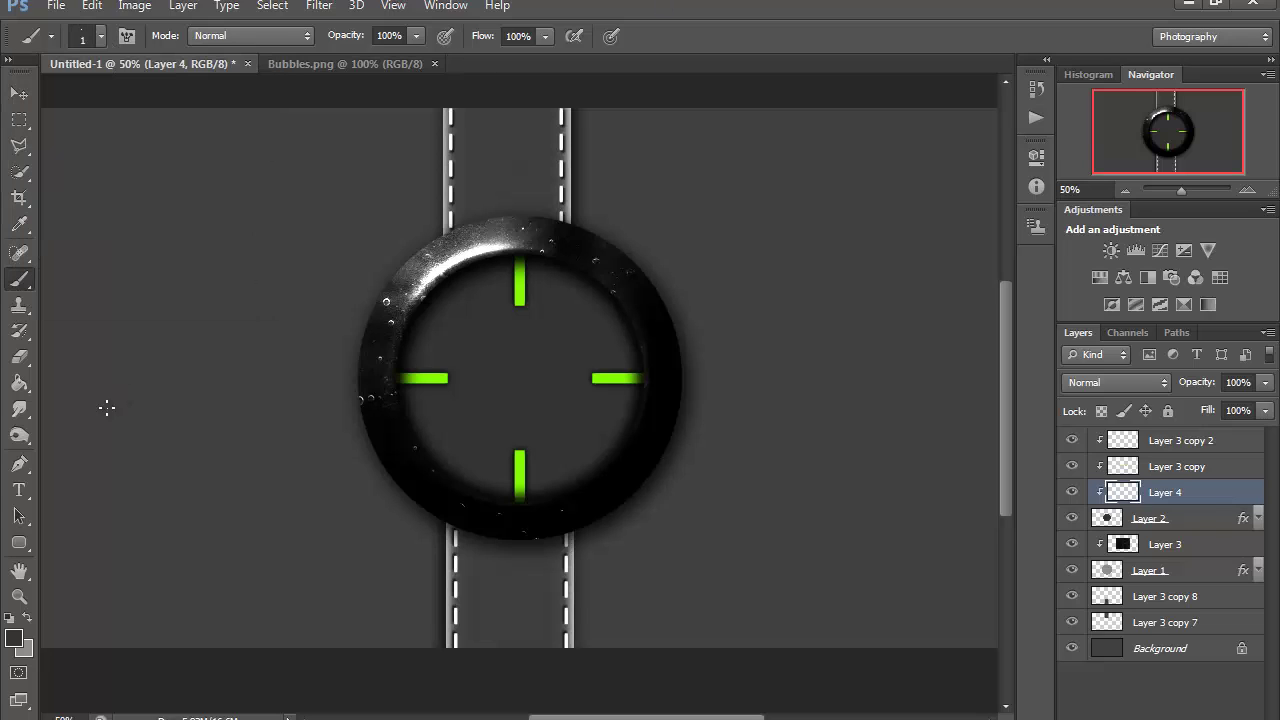
- Draw a Pen path from the ring's upper-left edge to its lower-right edge, bending it into a downward curve across the dial
{"action": "left_click", "coordinate": [22, 468]}
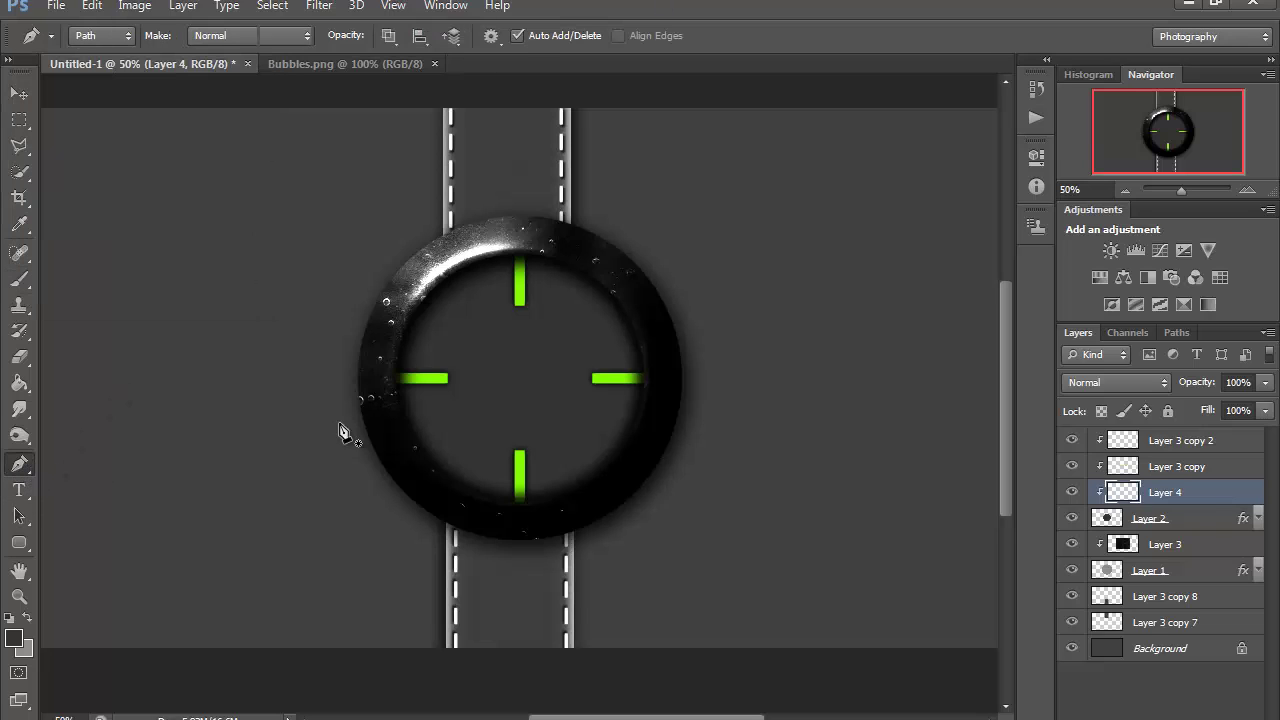
{"action": "left_click", "coordinate": [395, 271]}
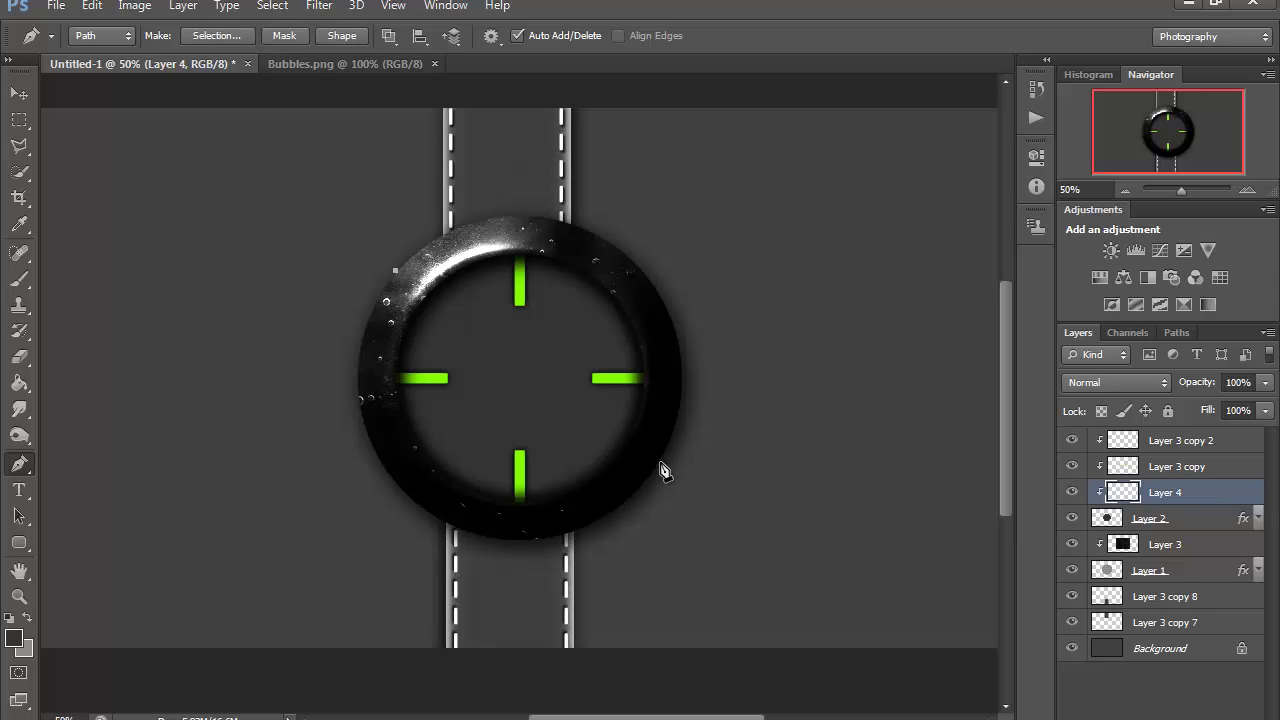
{"action": "left_click", "coordinate": [587, 462]}
{"action": "key", "text": "ctrl+z"}
{"action": "left_click", "coordinate": [668, 451]}
{"action": "left_click_drag", "start_coordinate": [526, 358], "coordinate": [506, 400]}
- Try stroking the curved path with the Brush in the dark grey foreground colour, keeping the path active
{"action": "right_click", "coordinate": [506, 400]}
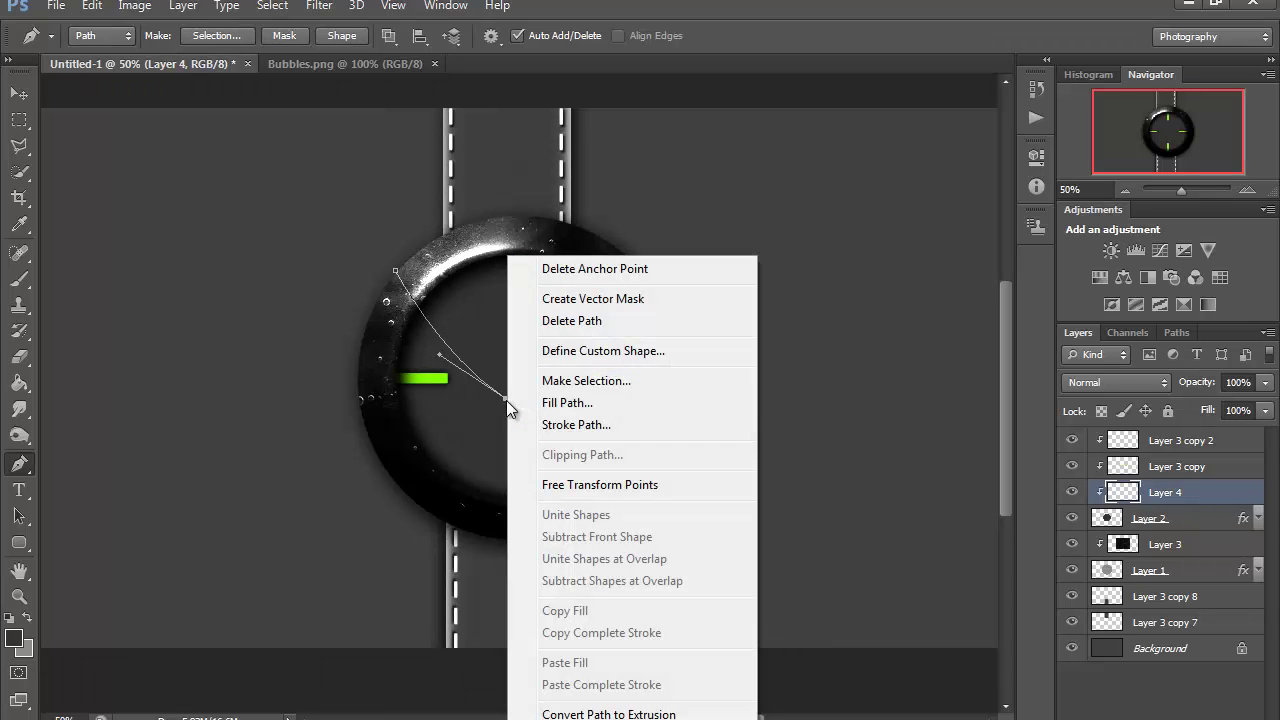
{"action": "left_click", "coordinate": [548, 424]}
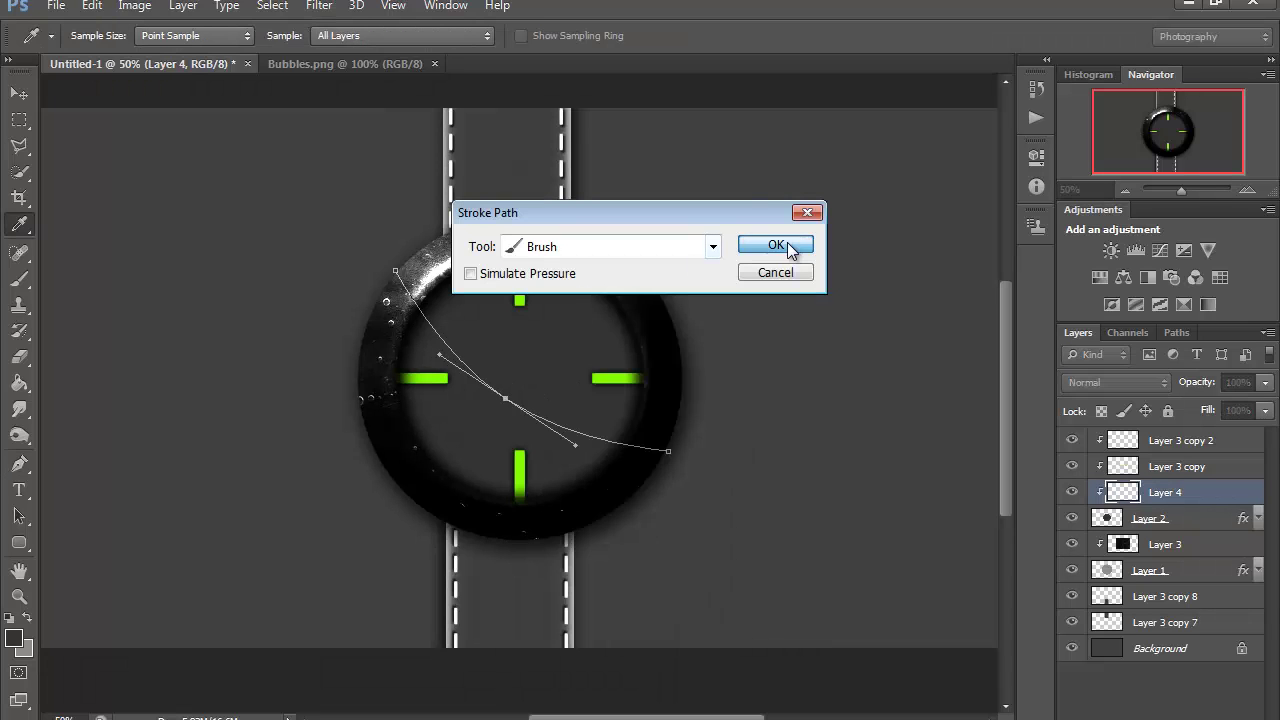
{"action": "left_click", "coordinate": [782, 245]}
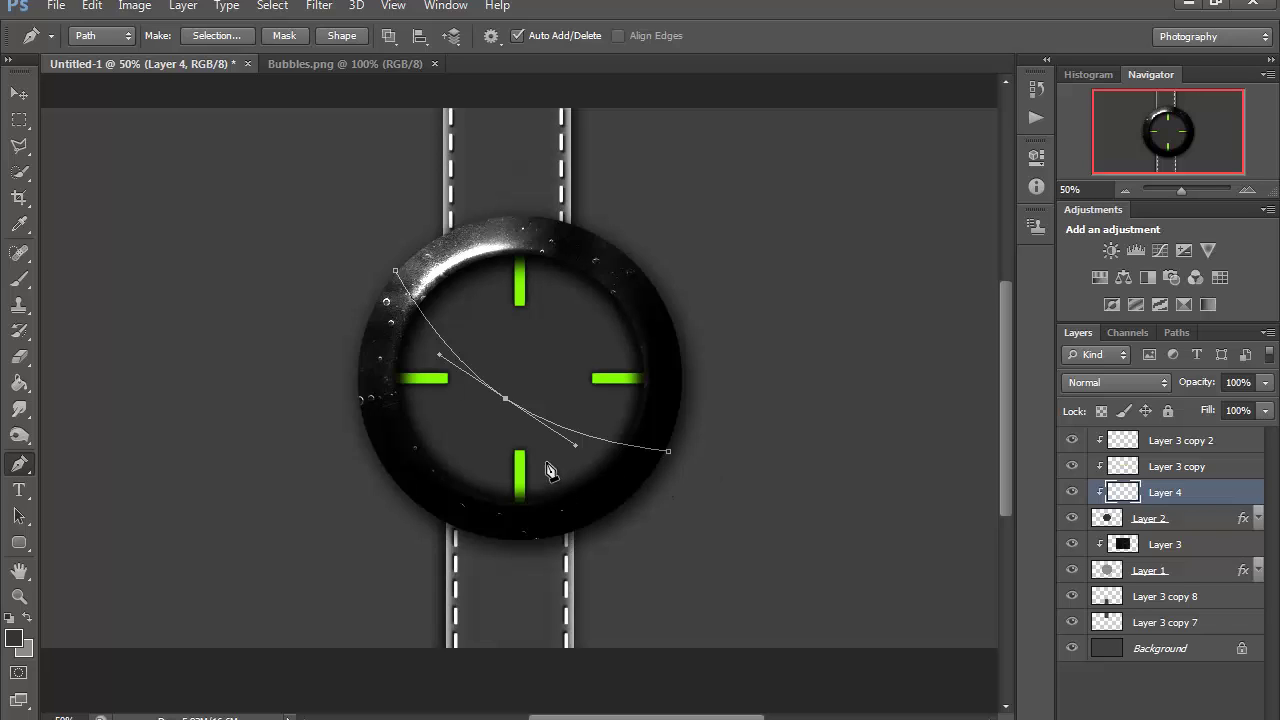
{"action": "key", "text": "Return"}
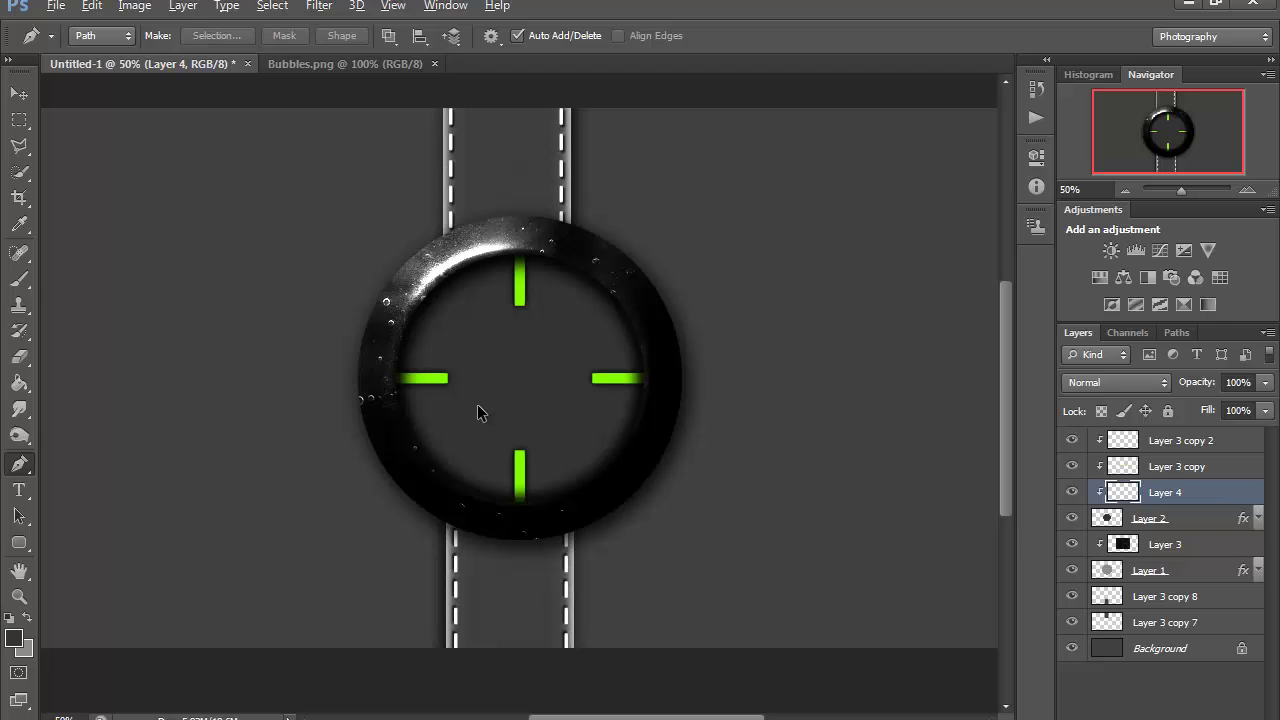
{"action": "key", "text": "ctrl+z"}
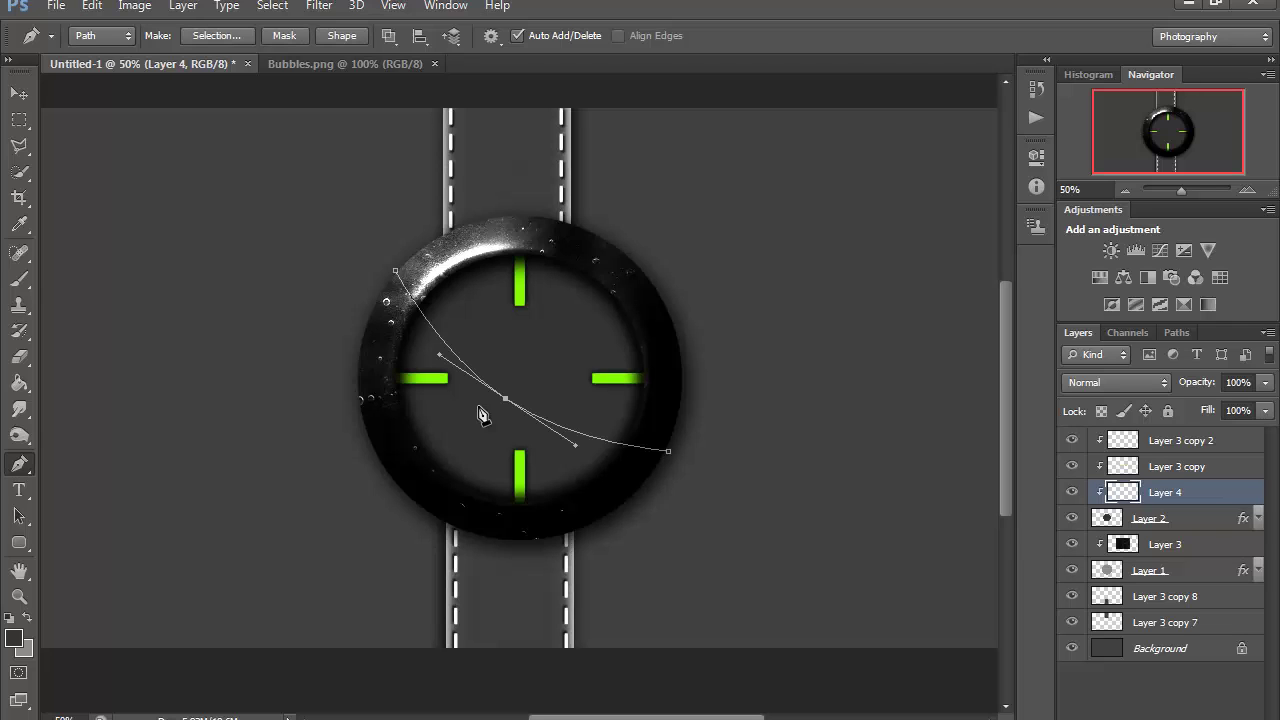
- Set the foreground colour to black (000000)
{"action": "left_click", "coordinate": [12, 638]}
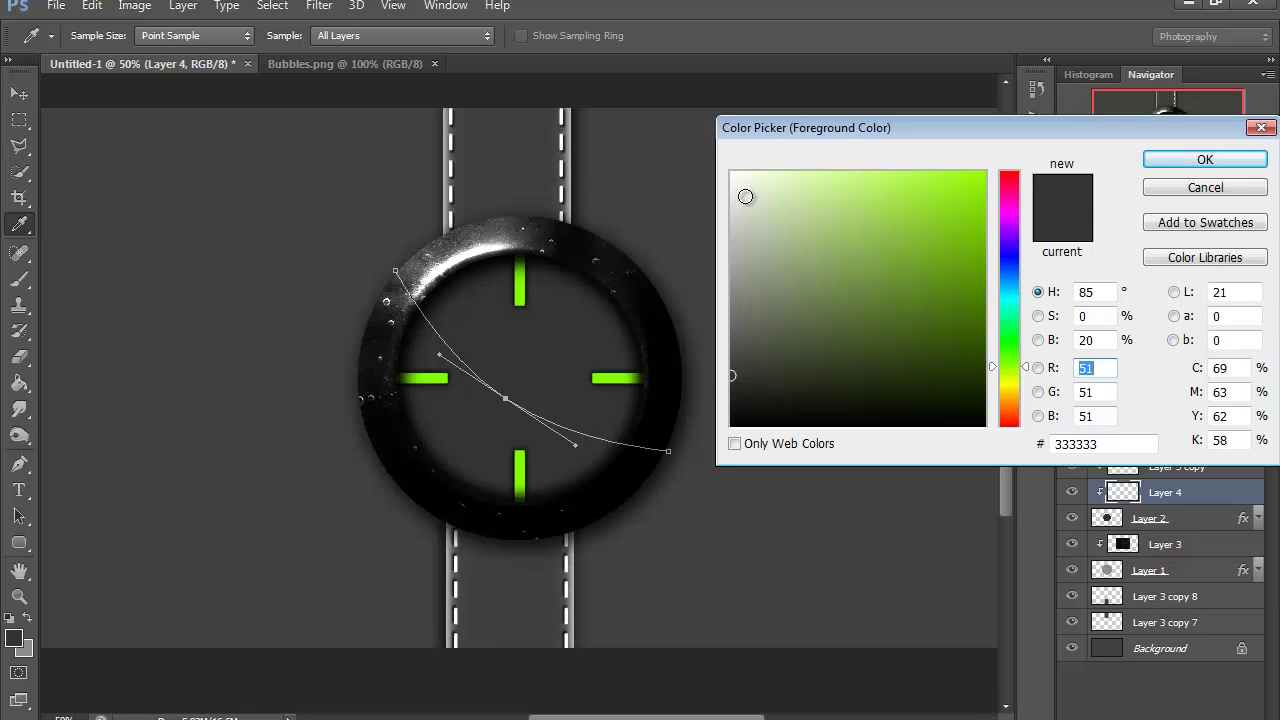
{"action": "left_click_drag", "start_coordinate": [843, 313], "coordinate": [1022, 451]}
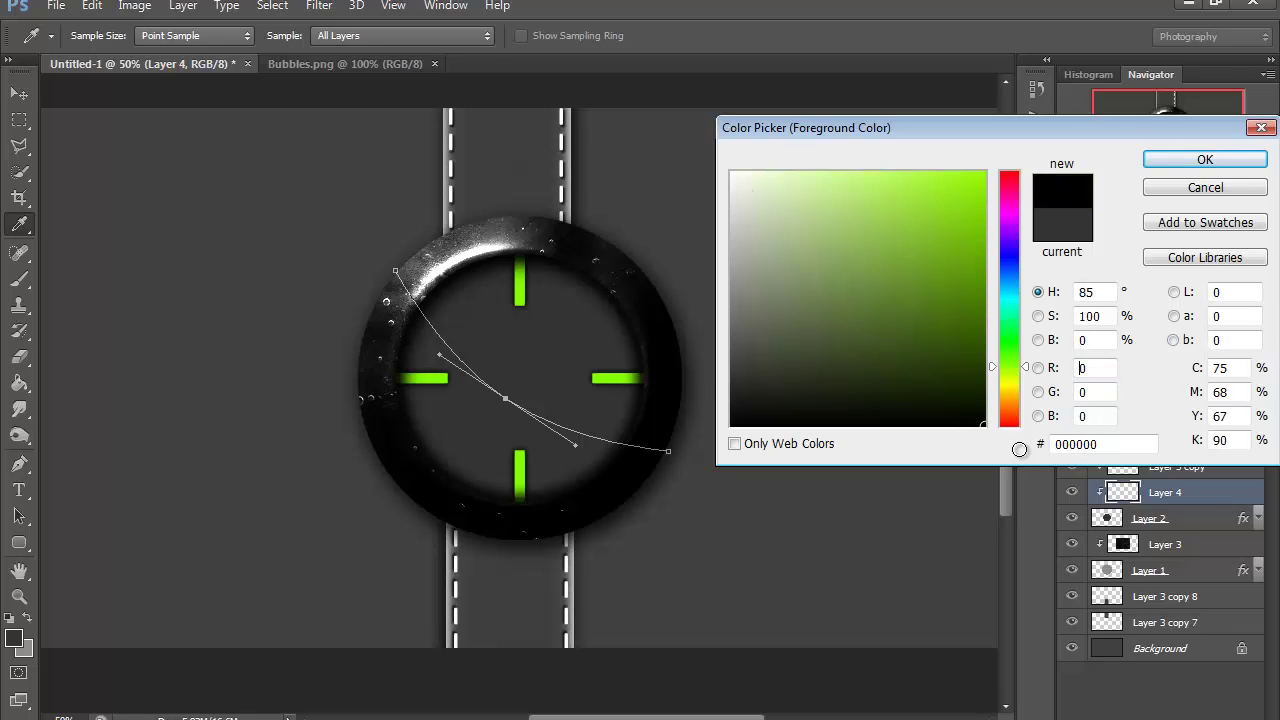
{"action": "left_click", "coordinate": [1190, 160]}
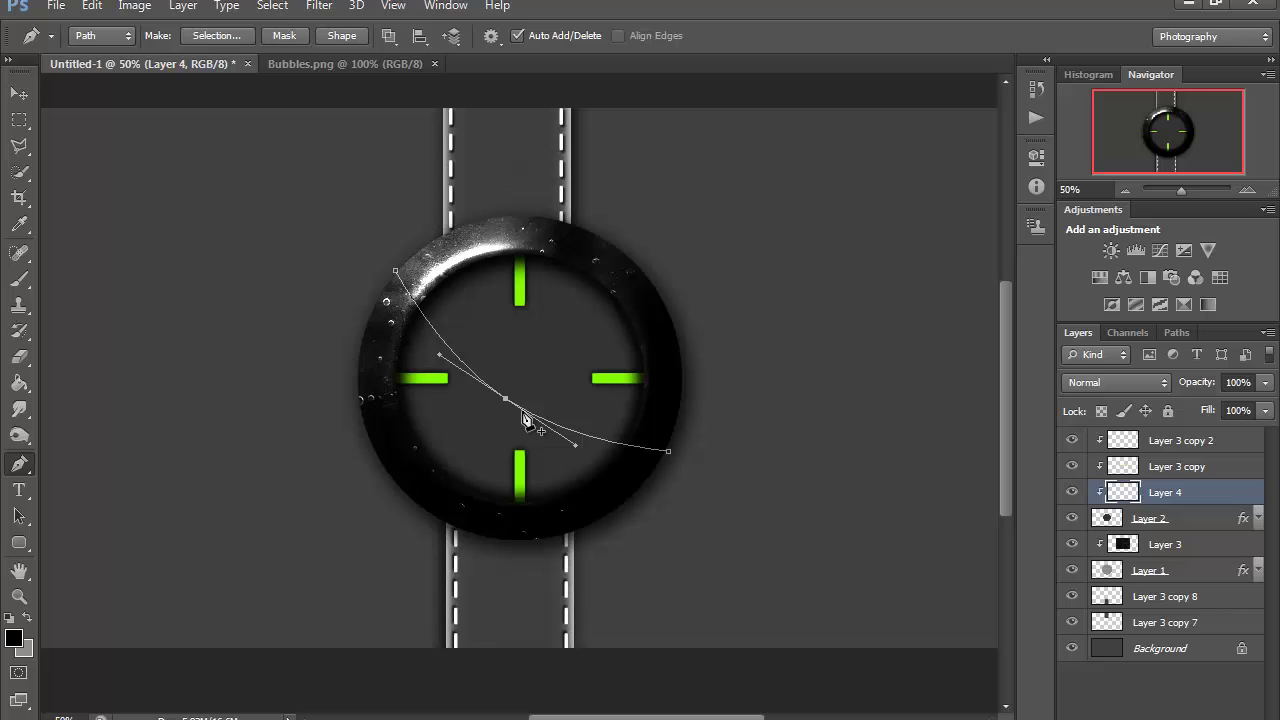
- Try stroking the curved path with the 1 px Brush in black and dismiss the path
{"action": "right_click", "coordinate": [524, 414]}
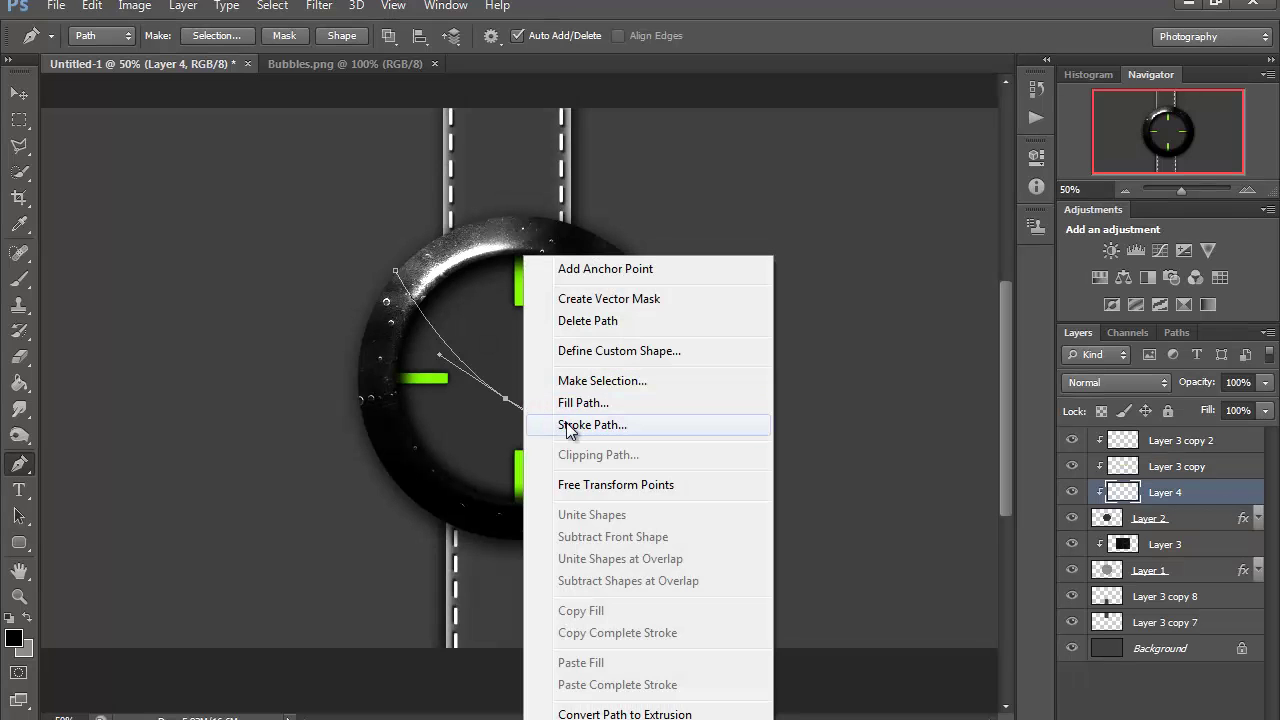
{"action": "left_click", "coordinate": [566, 424]}
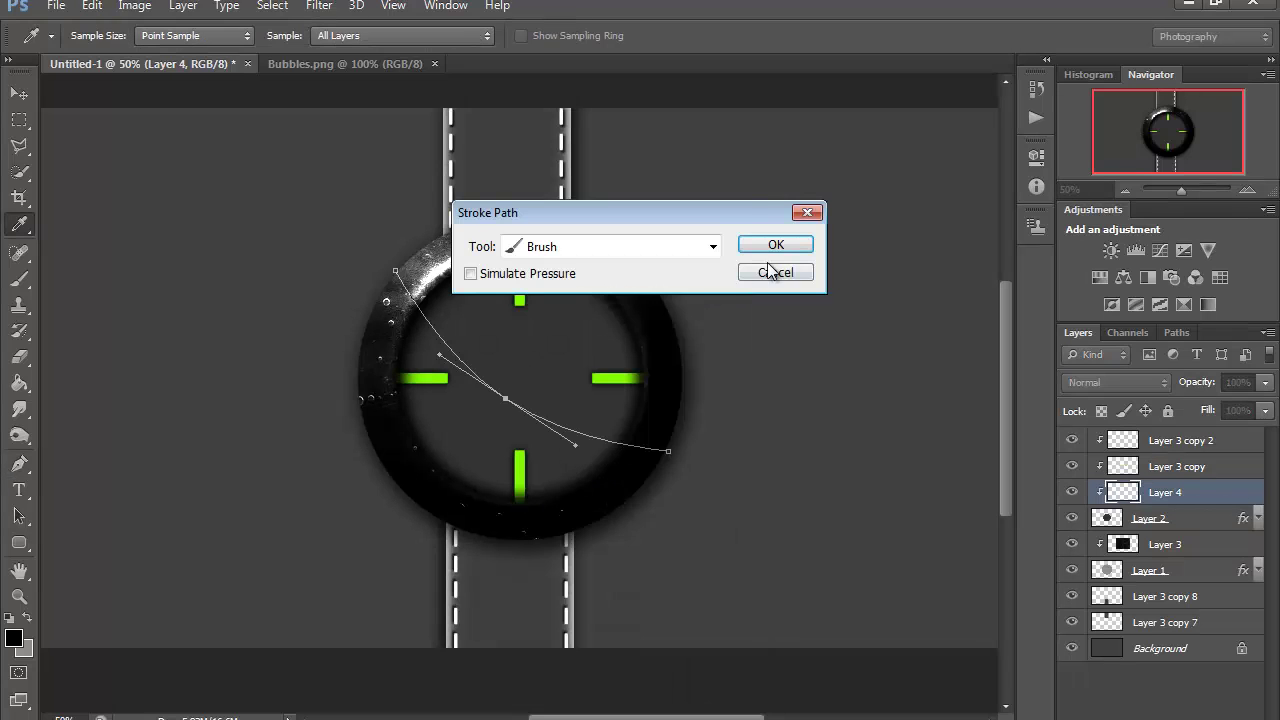
{"action": "left_click", "coordinate": [770, 246]}
{"action": "key", "text": "Return"}
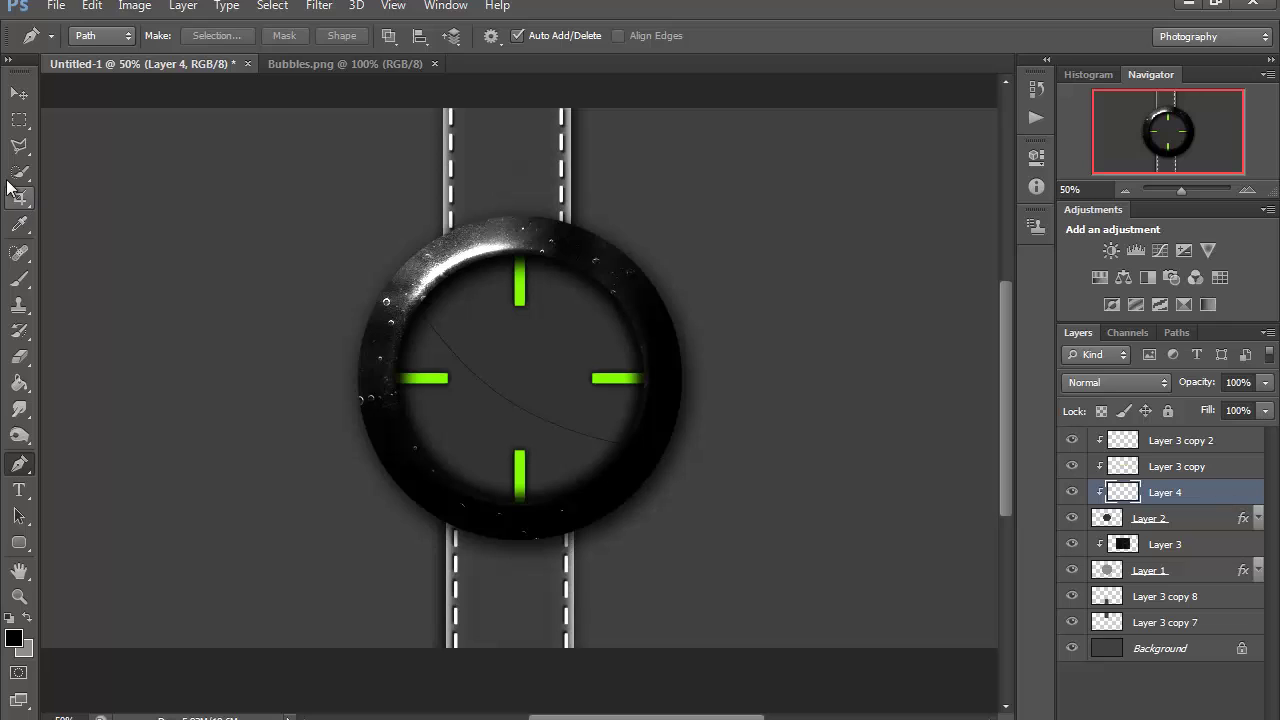
- Try filling the dial area below the curve with black using the Paint Bucket, and undo the fill, the stroke and the curved path
{"action": "left_click", "coordinate": [22, 388]}
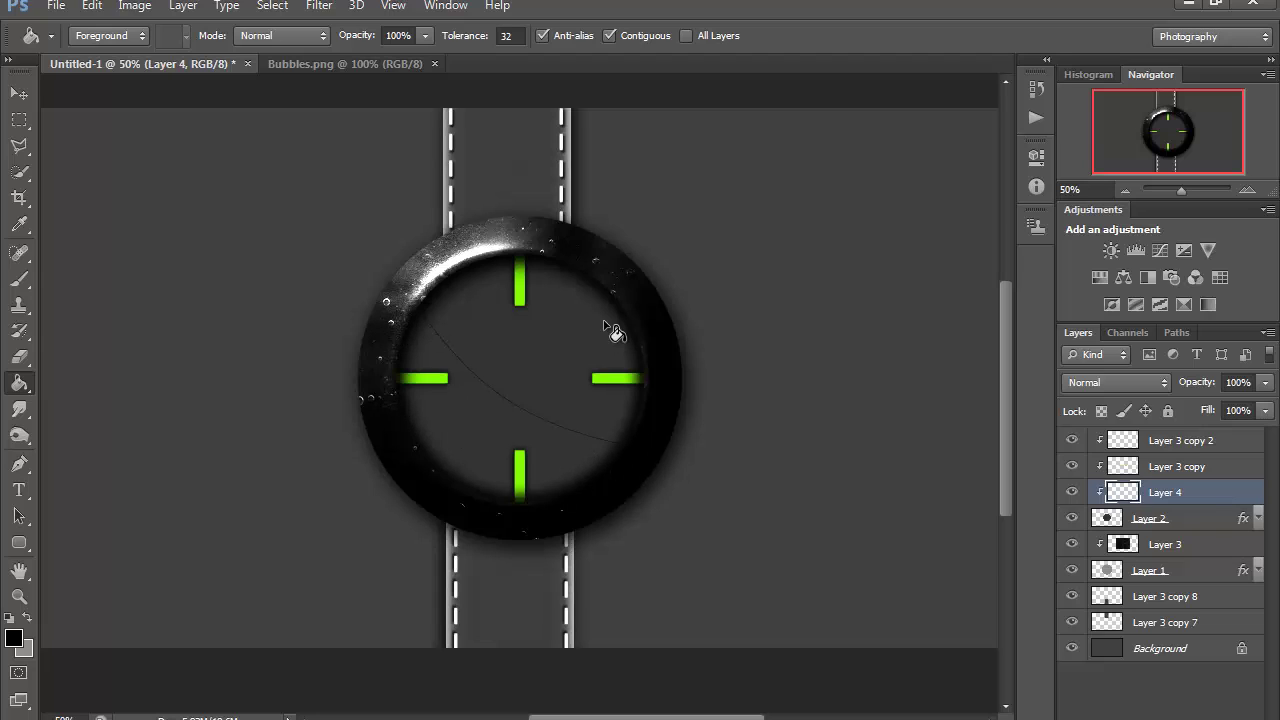
{"action": "left_click", "coordinate": [462, 438]}
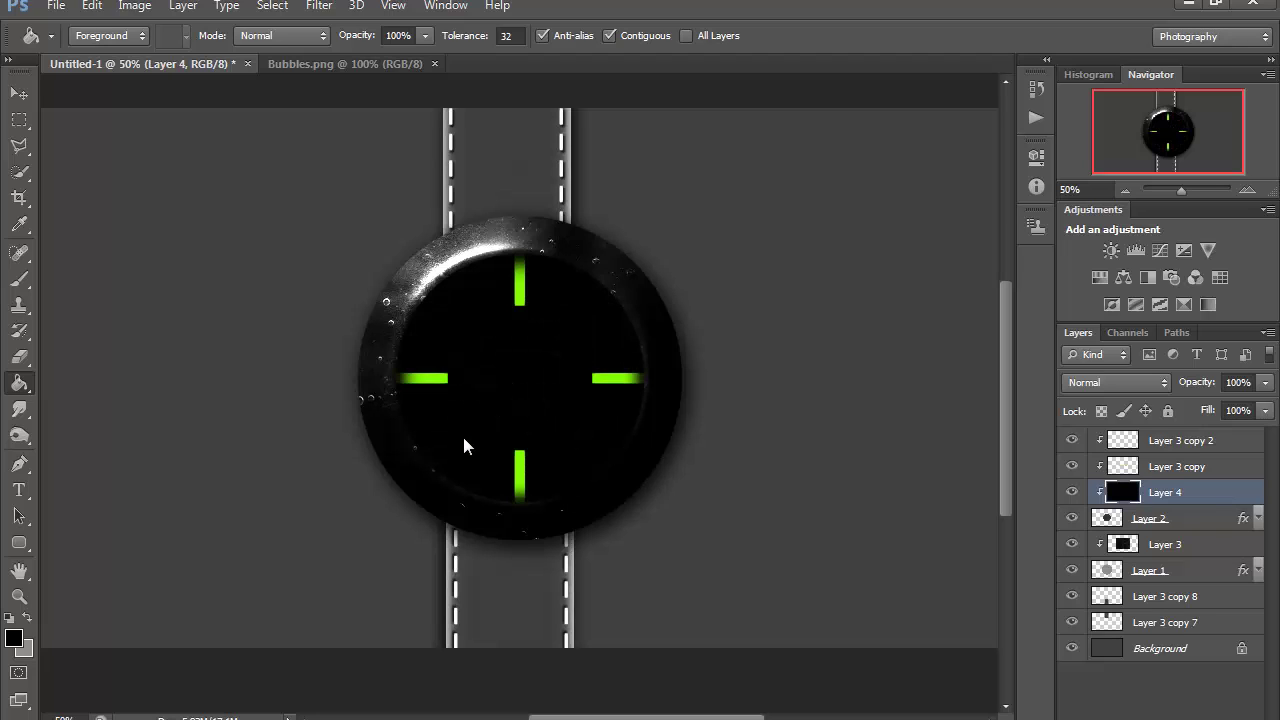
{"action": "key", "text": "ctrl+z"}
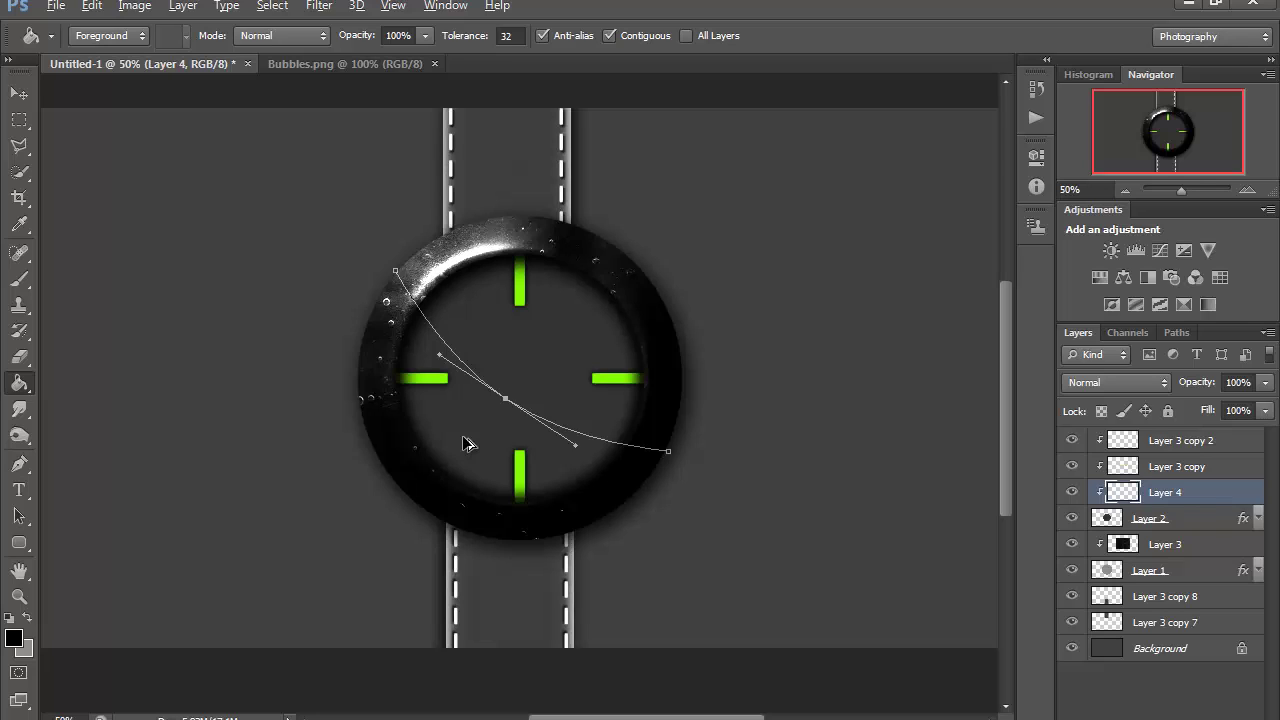
{"action": "key", "text": "ctrl+alt+z"}
{"action": "key", "text": "ctrl+alt+z"}
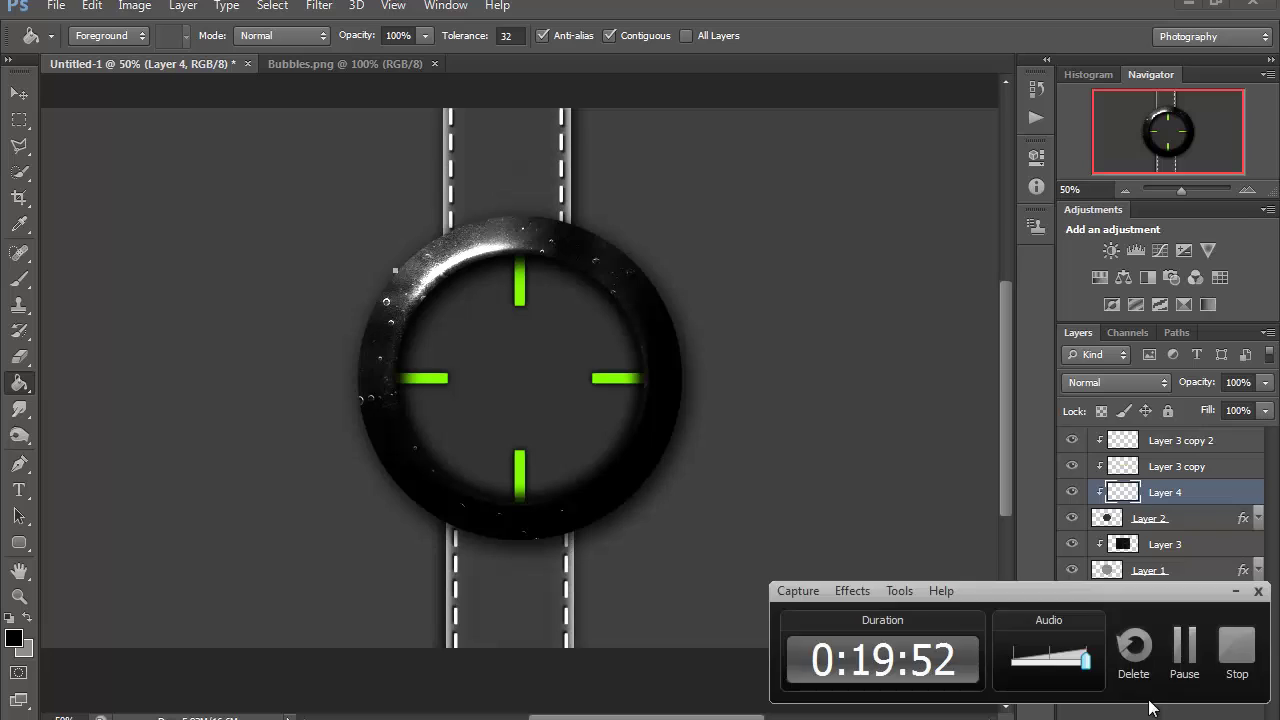
- Bring Layer 4 to the top of the layer stack and replace the current brush presets with the Basic Brushes set
{"action": "key", "text": "ctrl+shift+bracketright"}
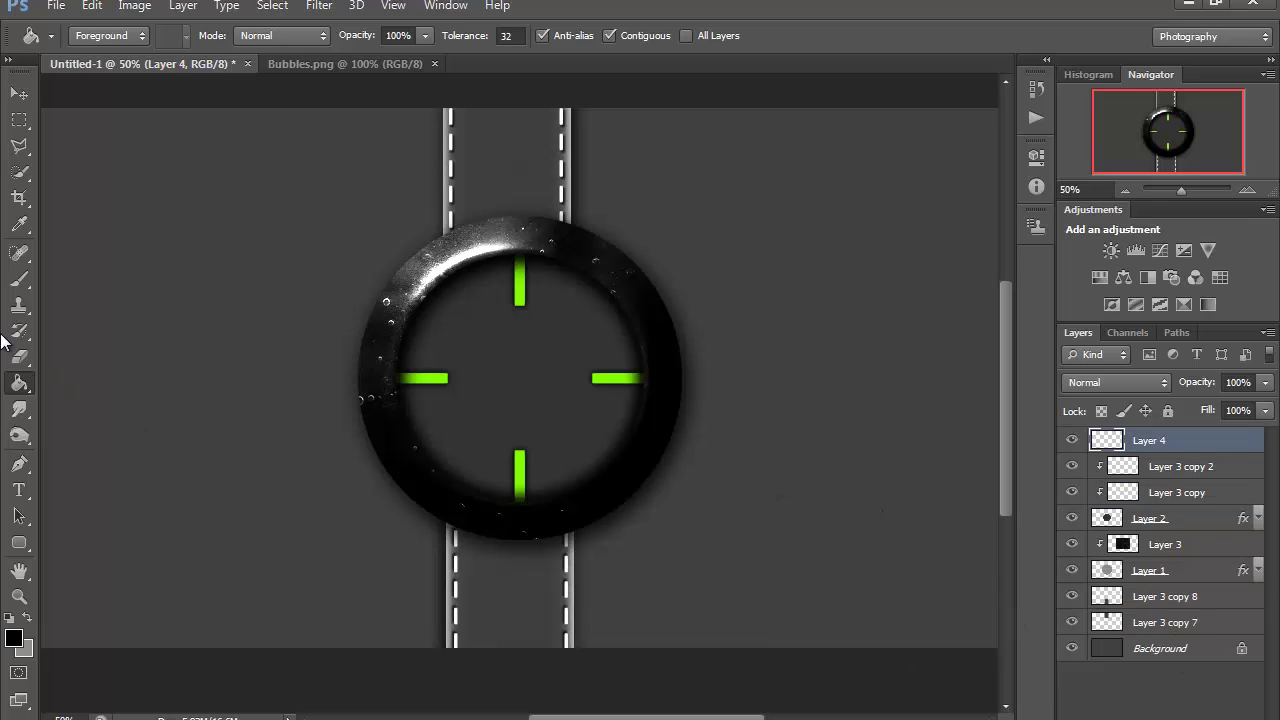
{"action": "left_click", "coordinate": [20, 280]}
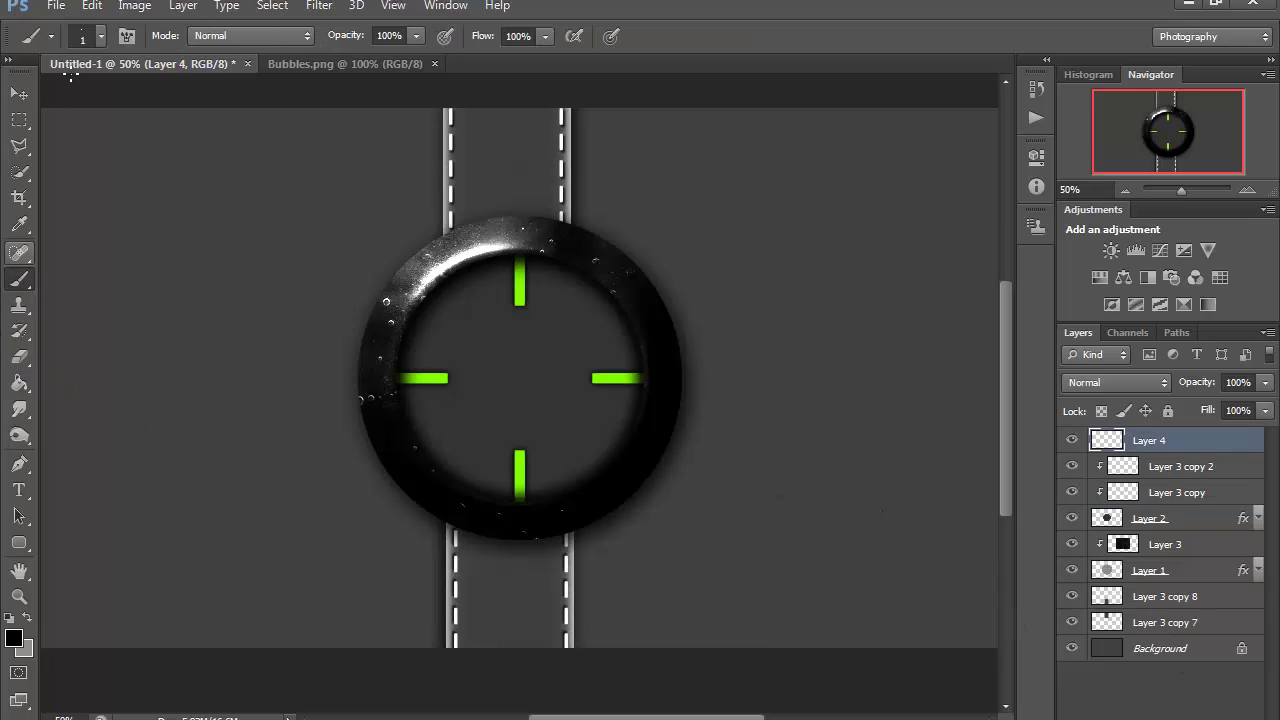
{"action": "left_click", "coordinate": [107, 35]}
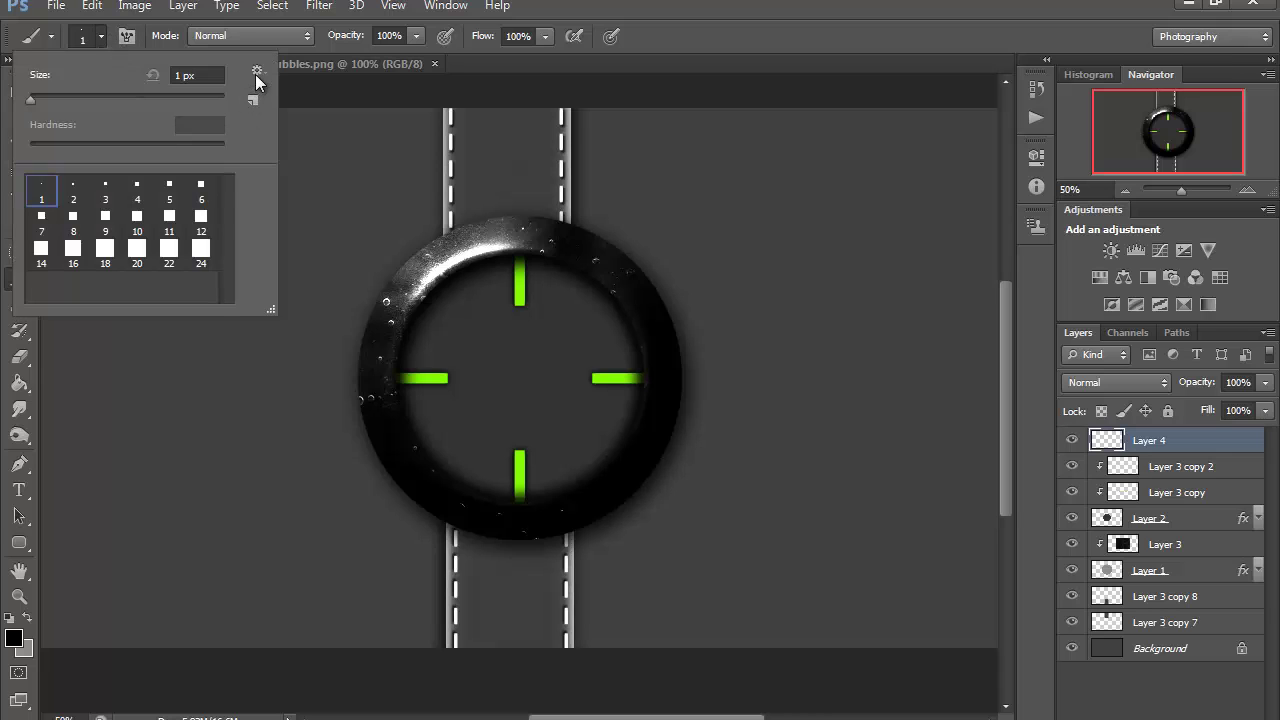
{"action": "left_click", "coordinate": [256, 72]}
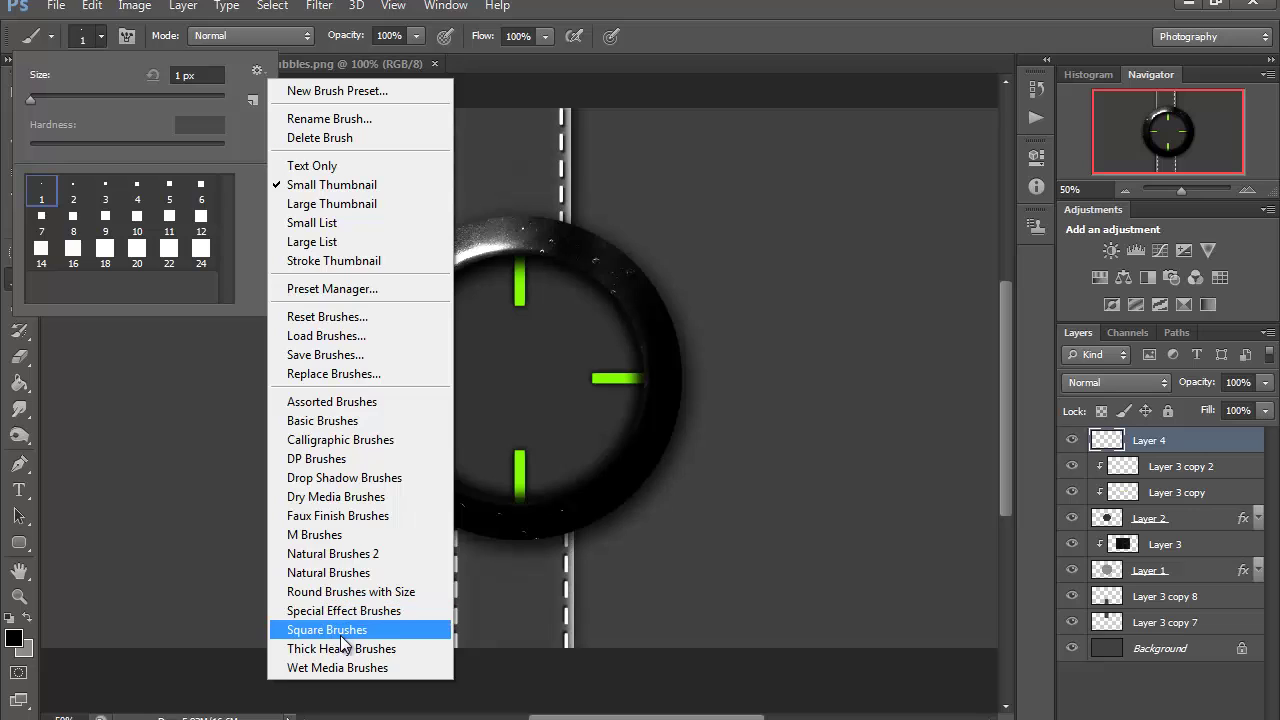
{"action": "left_click", "coordinate": [350, 422]}
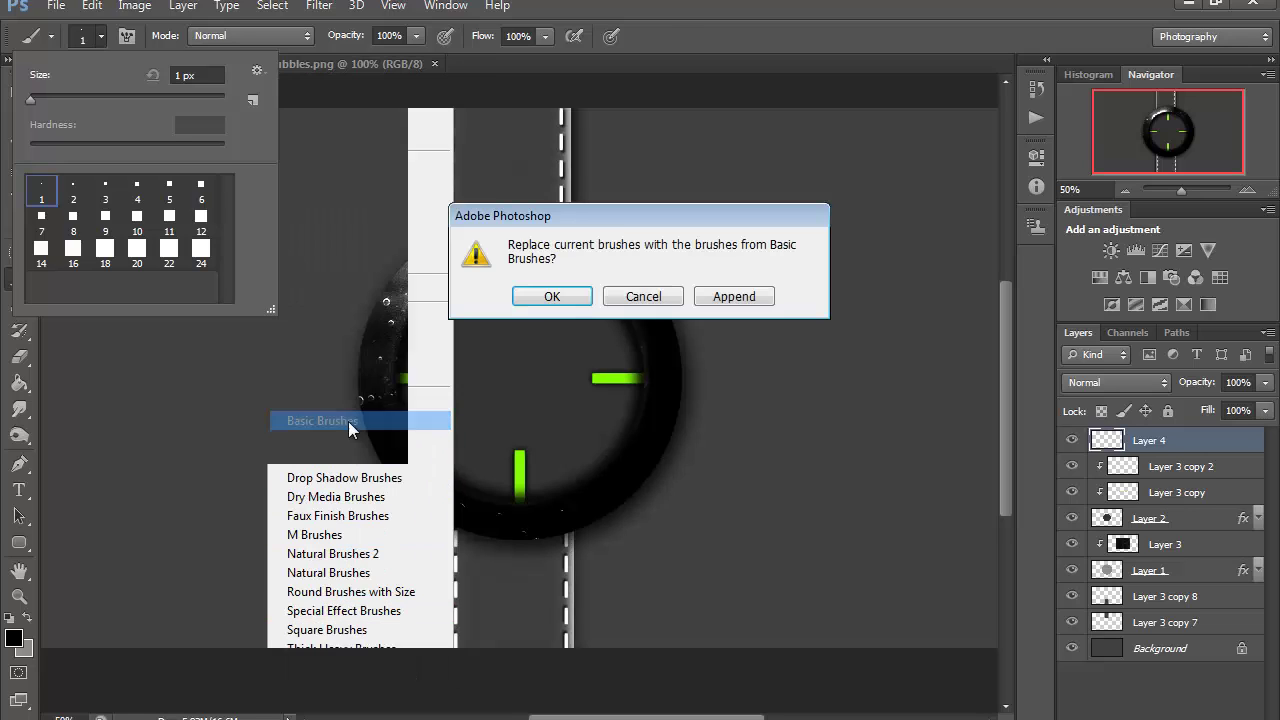
{"action": "left_click", "coordinate": [557, 297]}
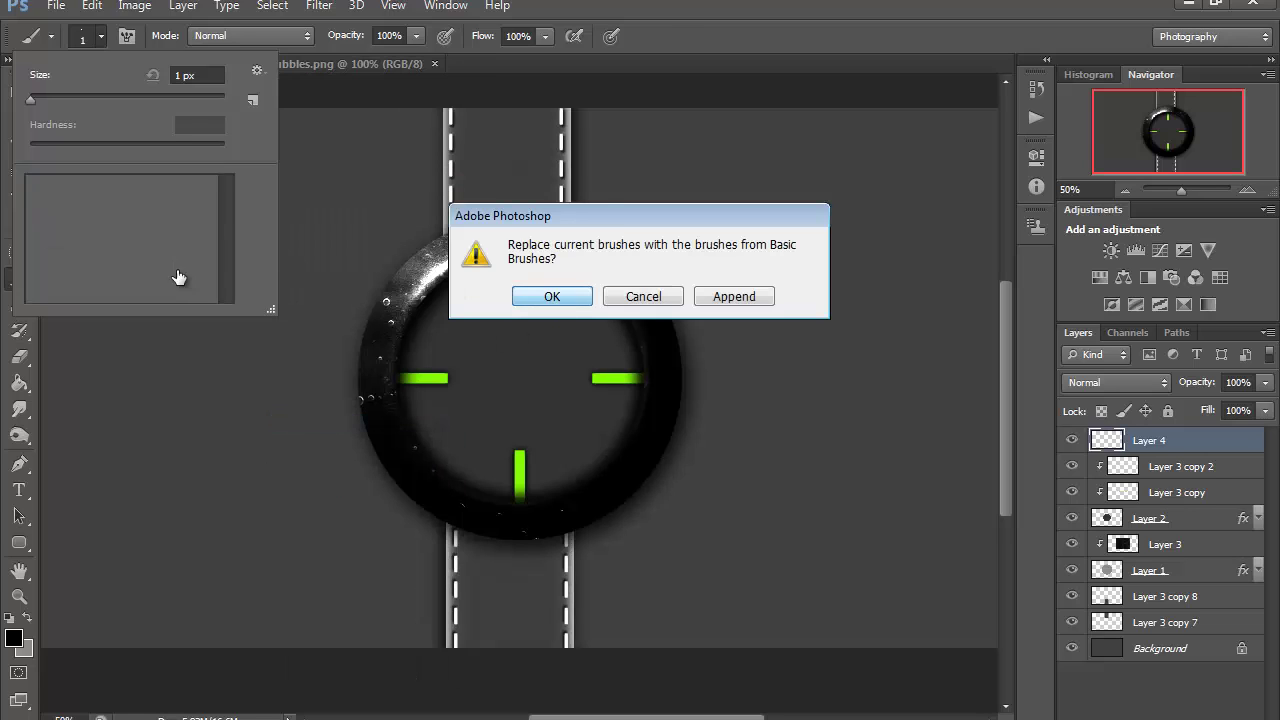
- Set the square brush tip's size to 750 px
{"action": "double_click", "coordinate": [178, 75]}
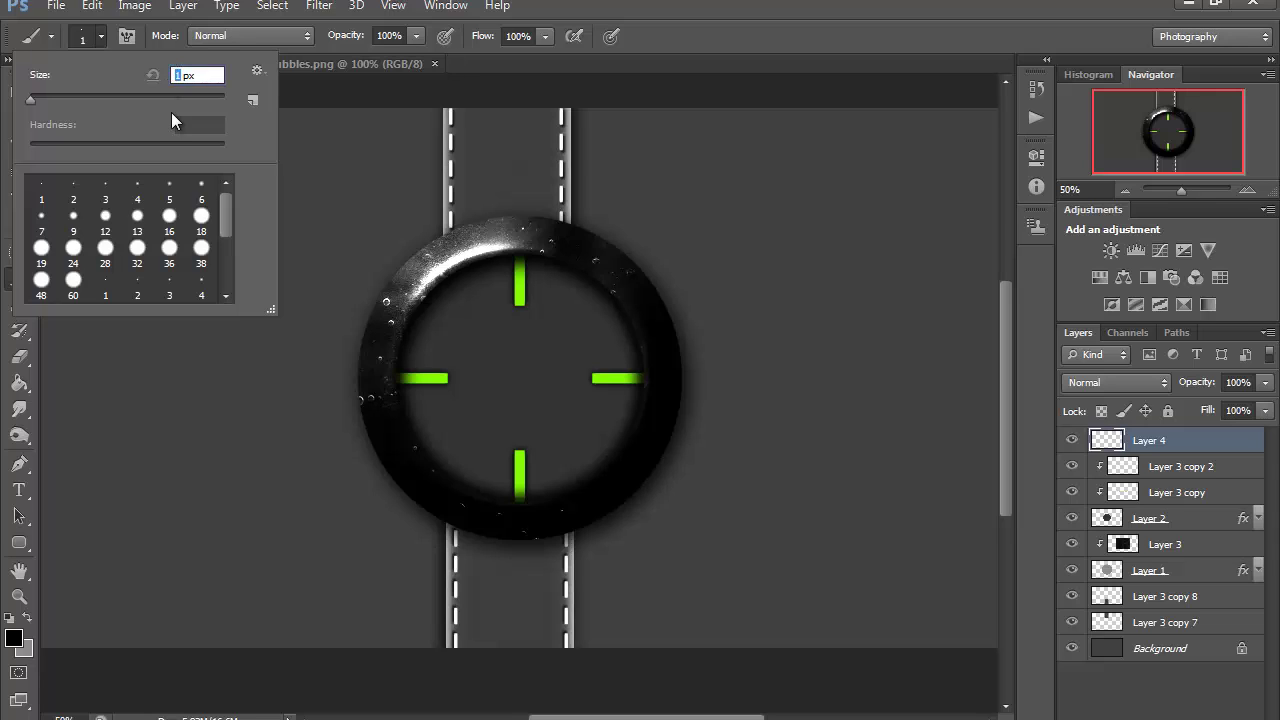
{"action": "type", "text": "750"}
{"action": "key", "text": "Return"}
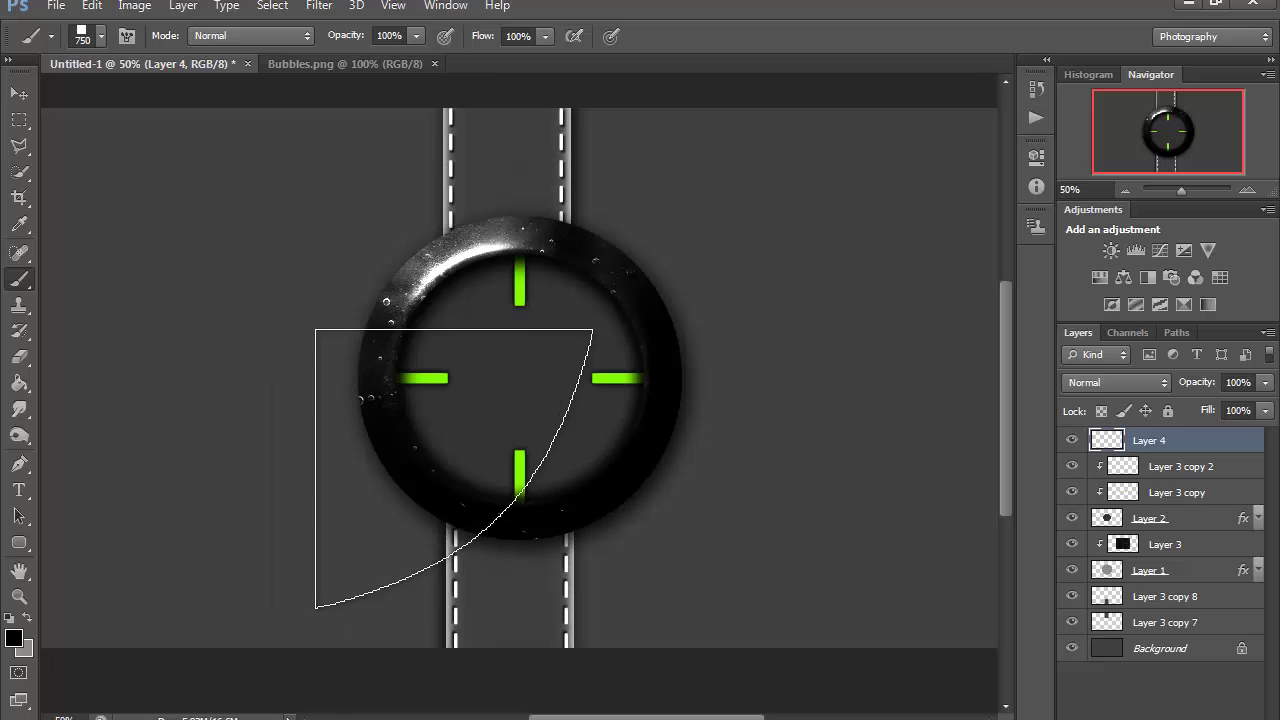
- Choose the 60 px hard round brush preset at 100% hardness and set its size to 650 px to match the ring
{"action": "left_click", "coordinate": [100, 36]}
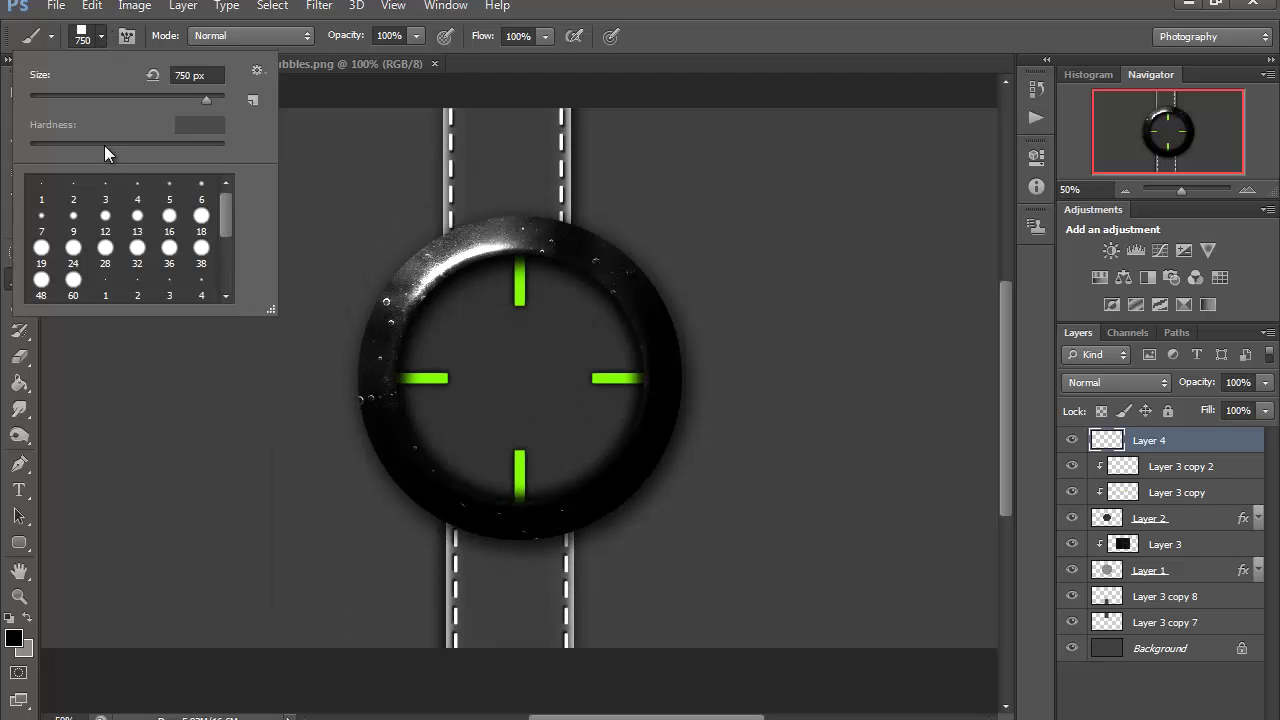
{"action": "left_click", "coordinate": [76, 281]}
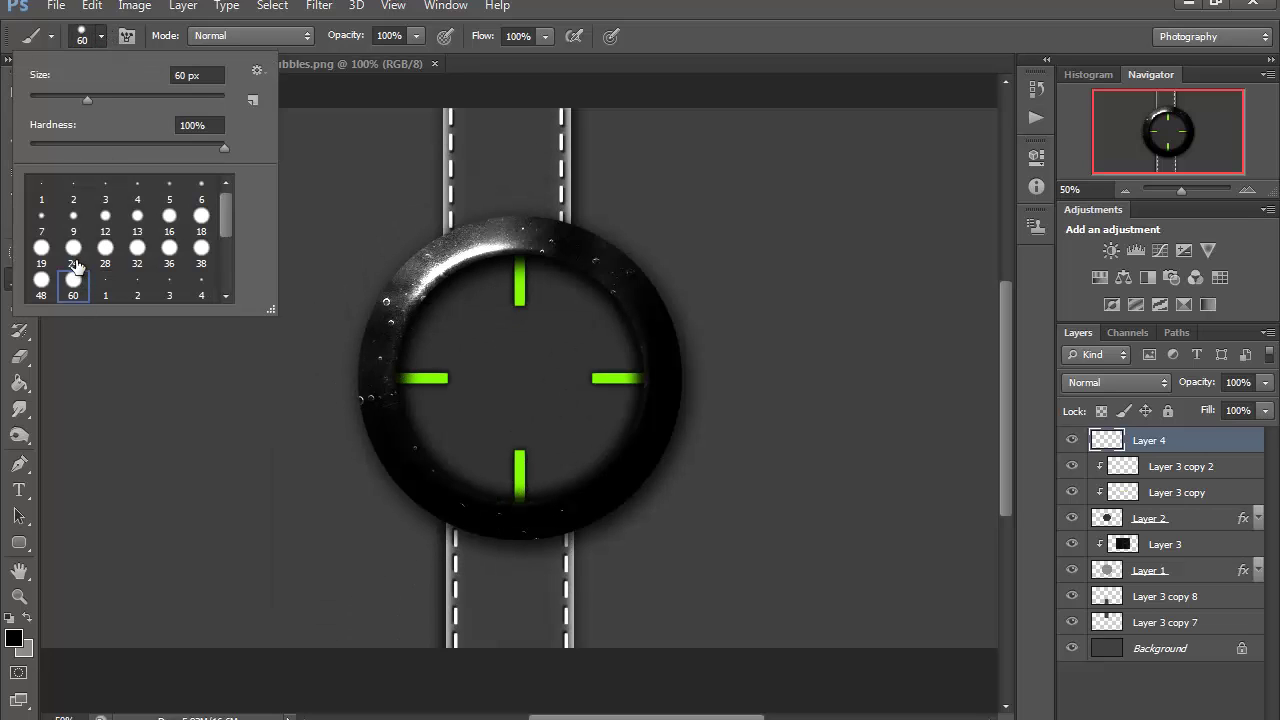
{"action": "scroll", "coordinate": [65, 225], "scroll_direction": "down", "scroll_amount": 1}
{"action": "scroll", "coordinate": [100, 210], "scroll_direction": "up", "scroll_amount": 1}
{"action": "left_click_drag", "start_coordinate": [224, 147], "coordinate": [249, 141]}
{"action": "type", "text": "750"}
{"action": "key", "text": "Return"}
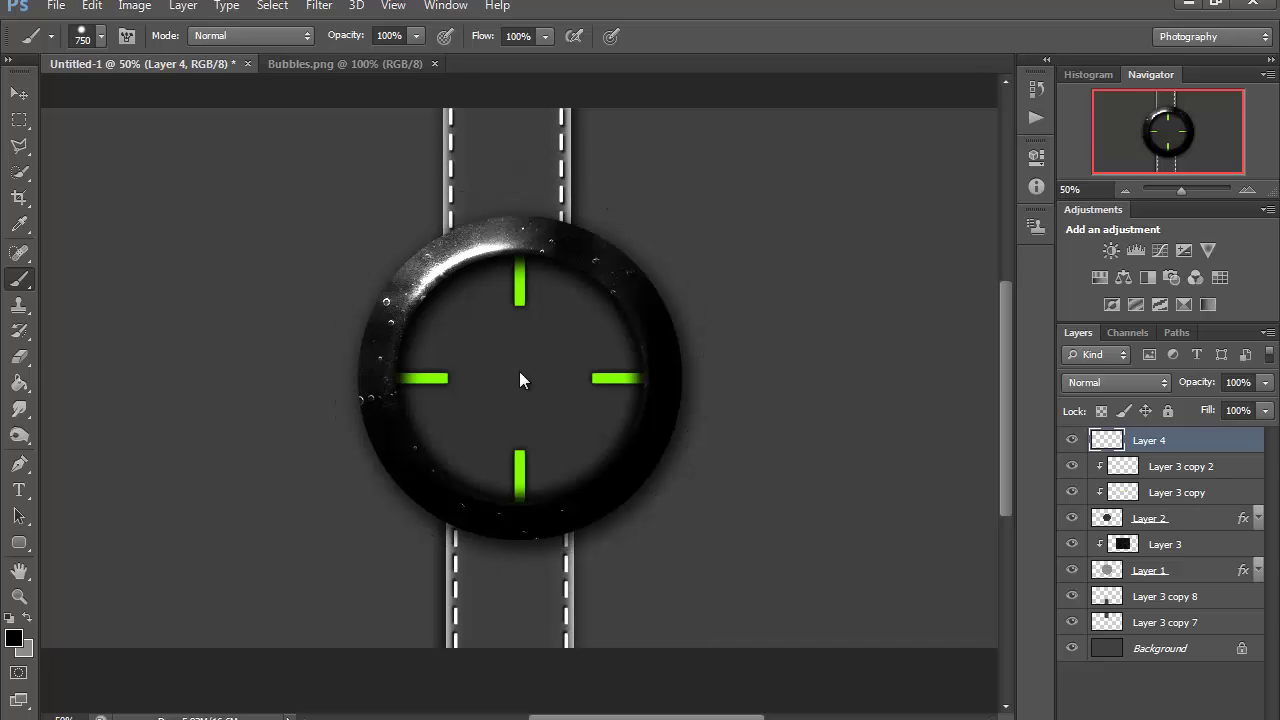
{"action": "left_click", "coordinate": [101, 37]}
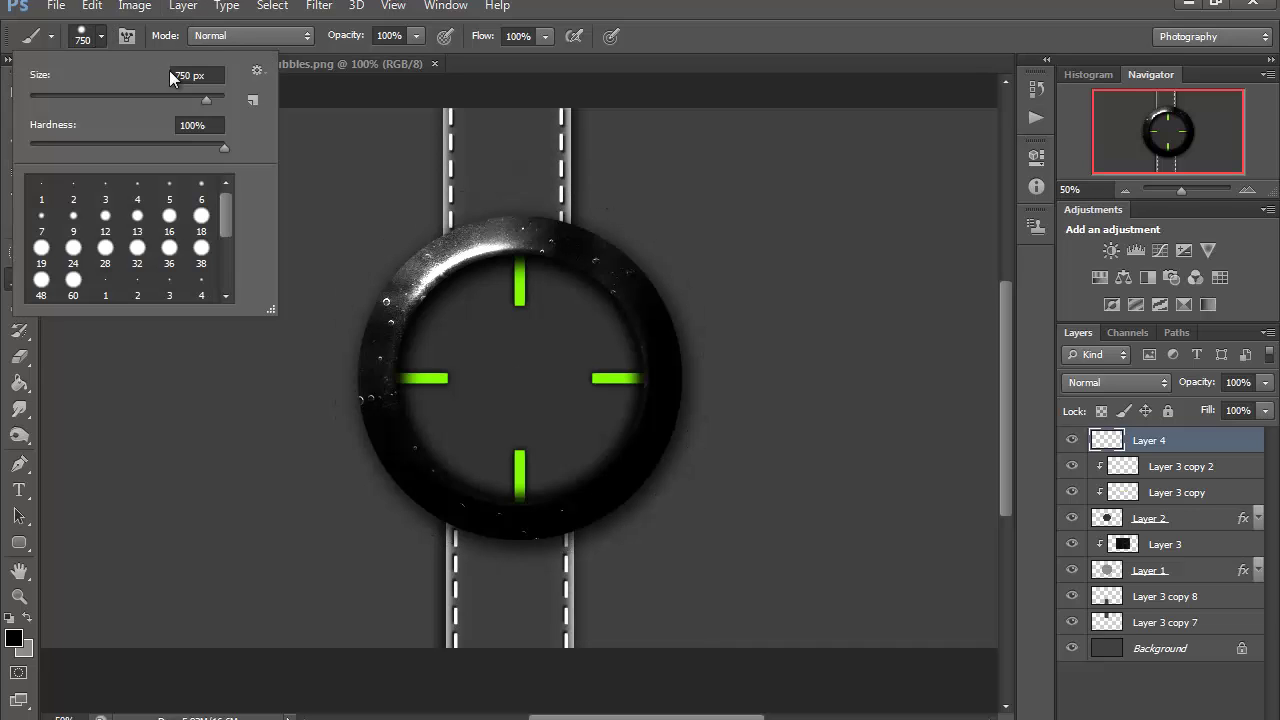
{"action": "left_click_drag", "start_coordinate": [180, 74], "coordinate": [165, 78]}
{"action": "type", "text": "6"}
{"action": "key", "text": "Return"}
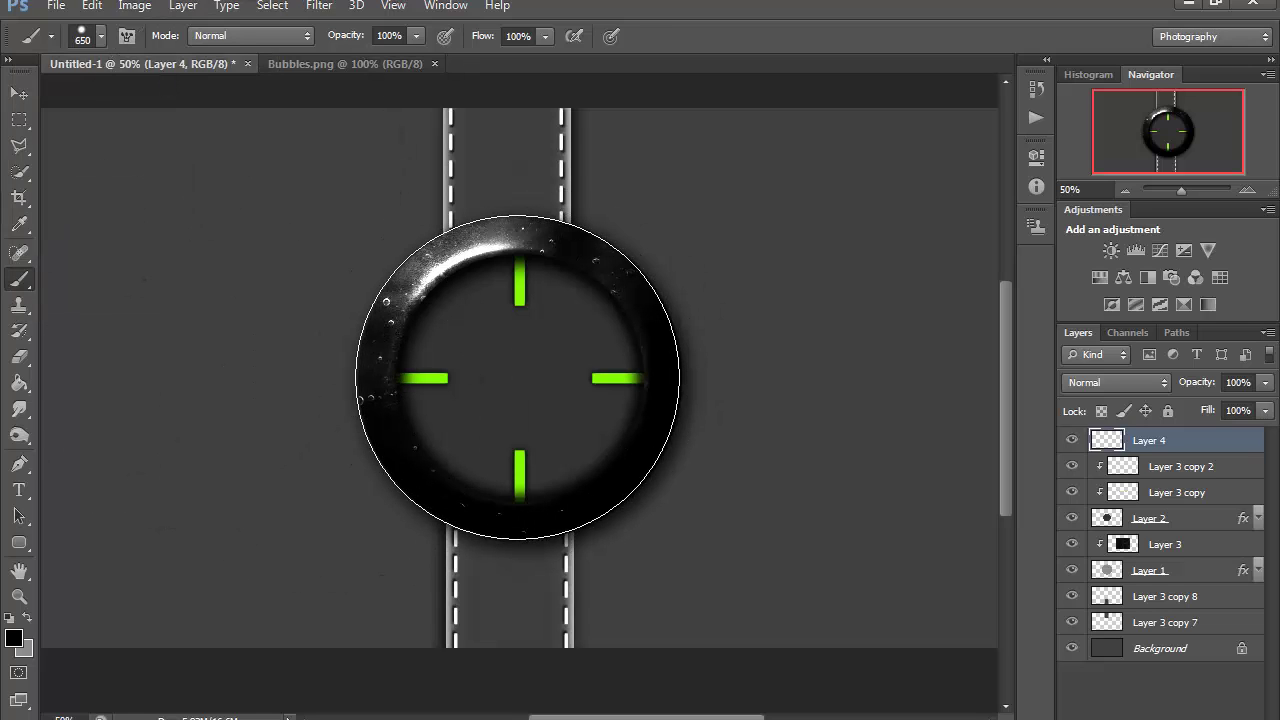
- Set the foreground colour to white (ffffff) and paint a single brush dab centred over the dial on Layer 4, covering the ring
{"action": "left_click", "coordinate": [15, 636]}
{"action": "left_click_drag", "start_coordinate": [809, 215], "coordinate": [716, 116]}
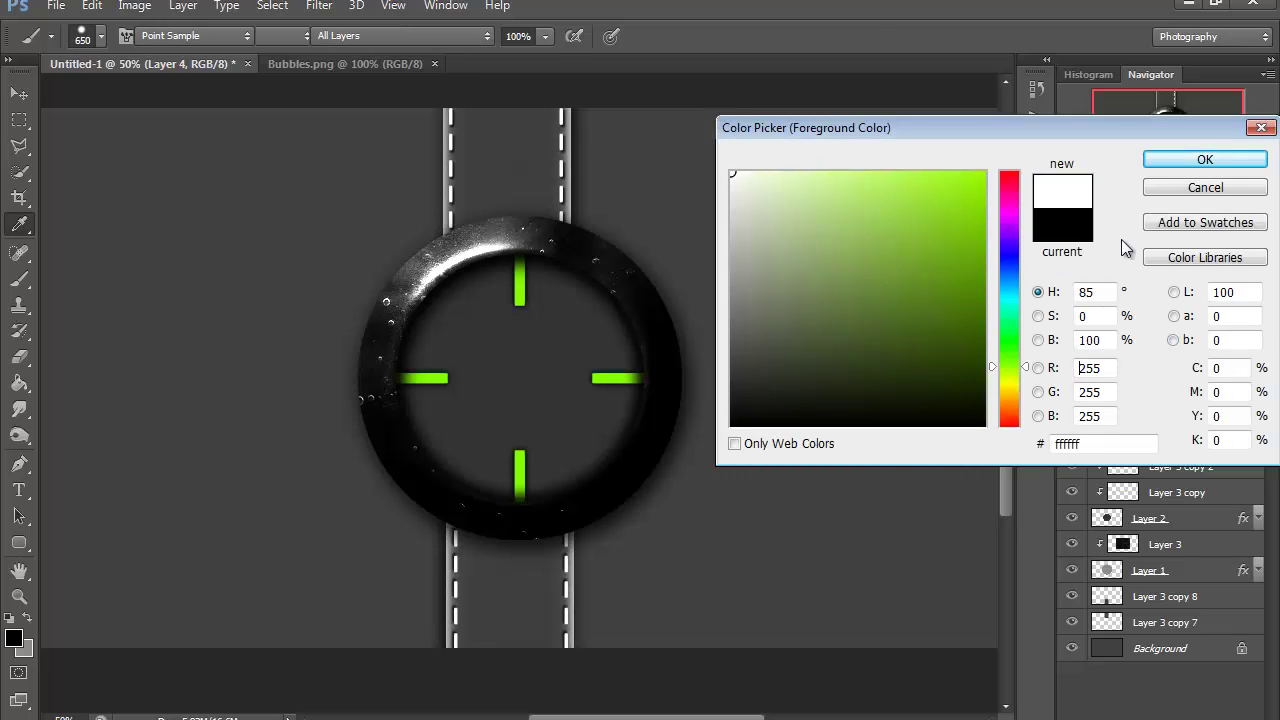
{"action": "left_click", "coordinate": [1128, 160]}
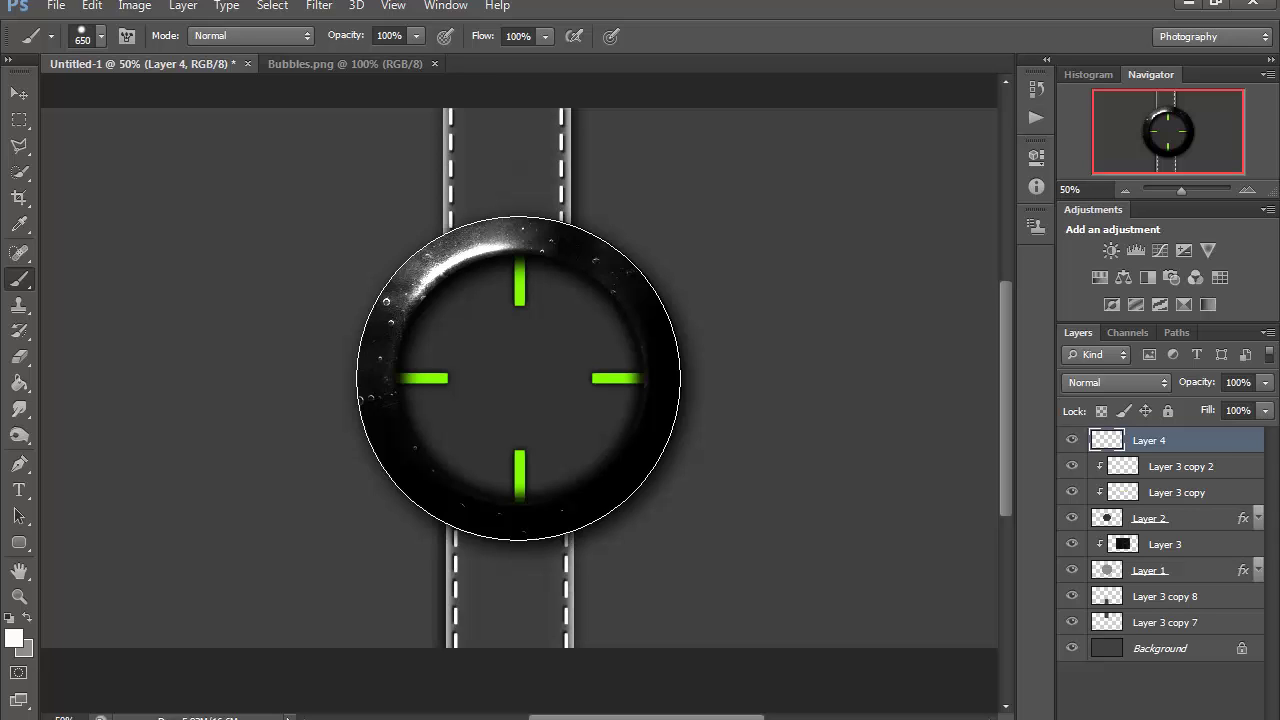
{"action": "left_click", "coordinate": [518, 378]}
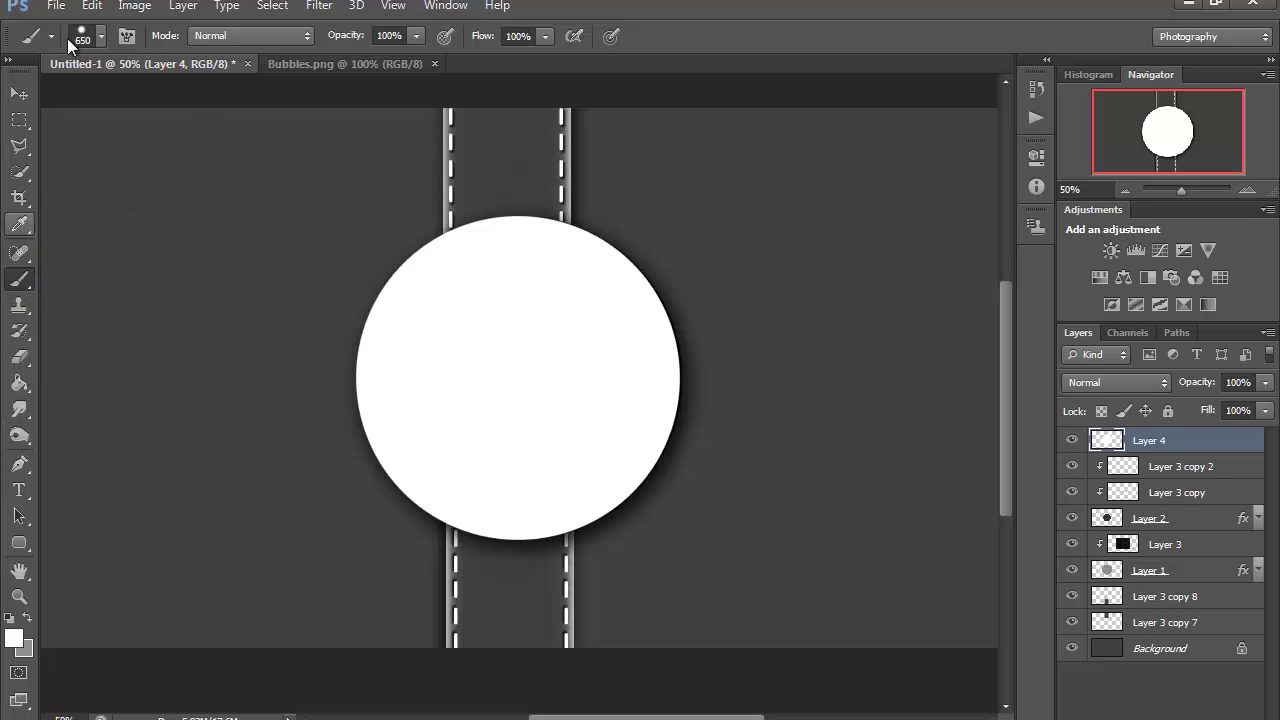
- Set the brush tip to the 1 px hard round preset
{"action": "left_click", "coordinate": [101, 34]}
{"action": "left_click", "coordinate": [36, 192]}
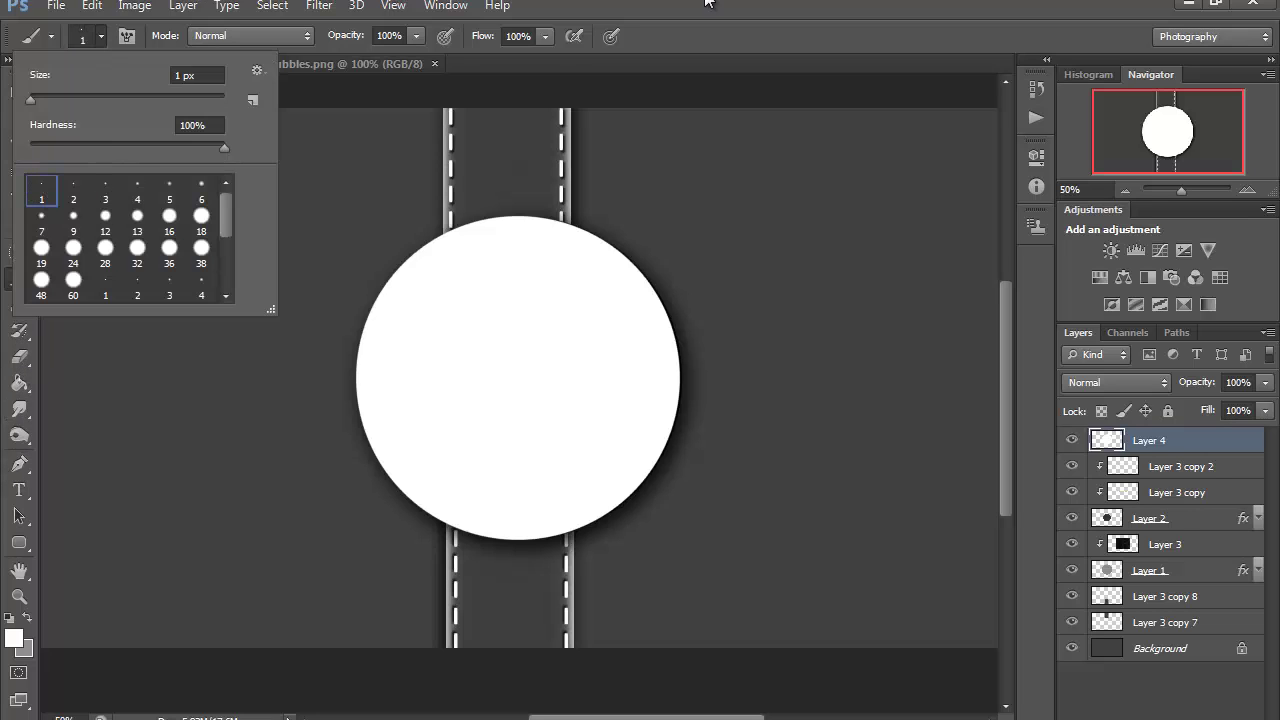
{"action": "key", "text": "Return"}
- Draw a Pen path from the white circle's upper-left edge to its lower-right edge, bending its middle down into a curve
{"action": "left_click", "coordinate": [18, 463]}
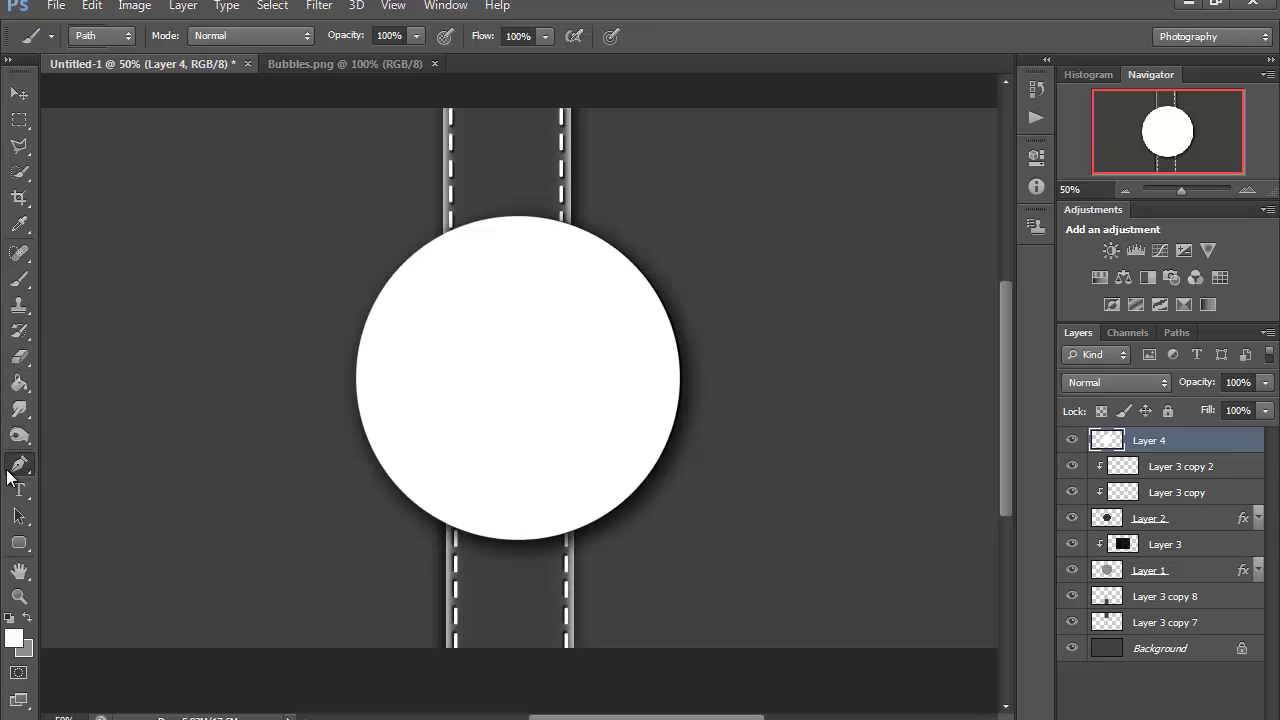
{"action": "left_click", "coordinate": [397, 263]}
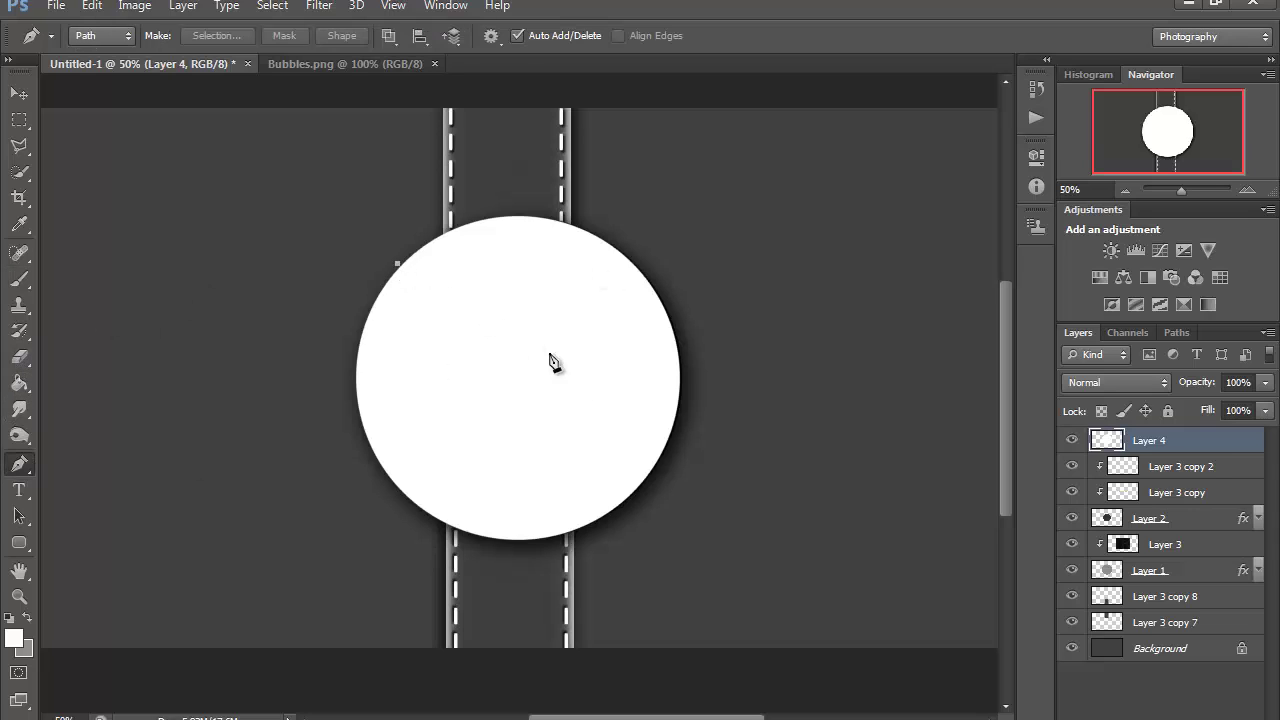
{"action": "left_click", "coordinate": [668, 455]}
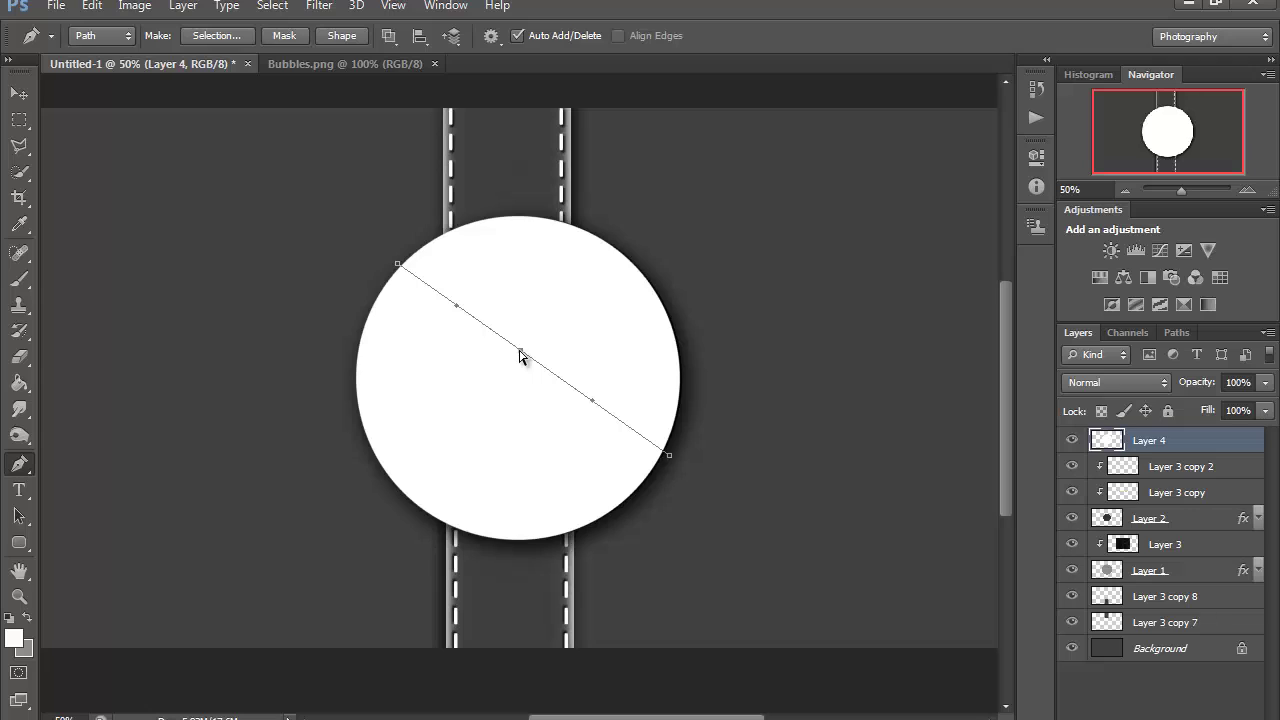
{"action": "left_click_drag", "start_coordinate": [521, 356], "coordinate": [489, 403]}
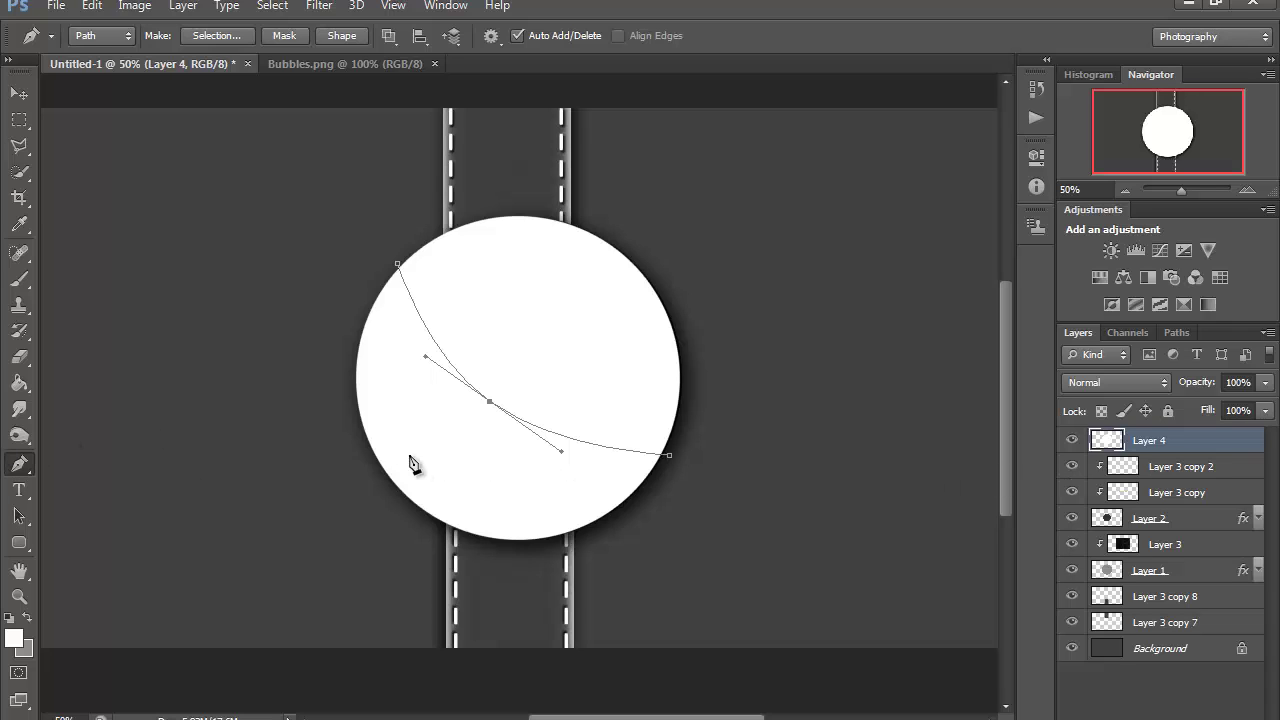
- Try stroking the curved path with the Brush in white, without simulated pressure
{"action": "right_click", "coordinate": [530, 412]}
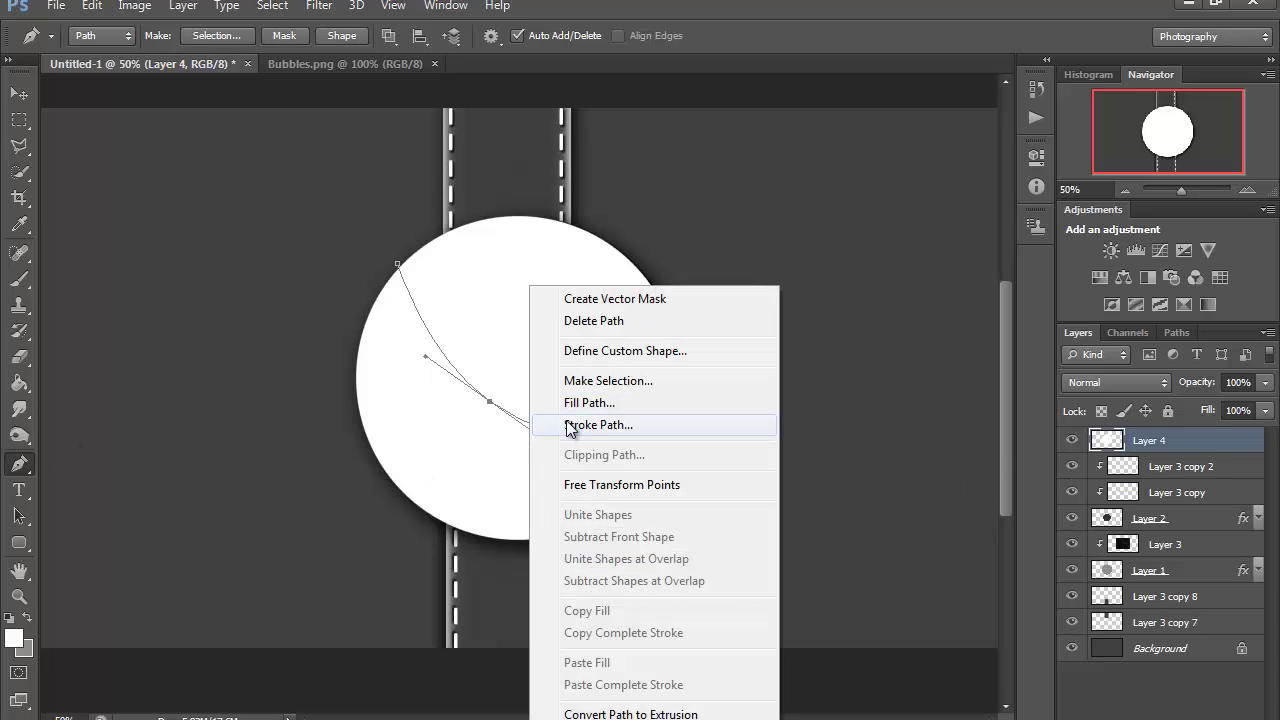
{"action": "left_click", "coordinate": [569, 425]}
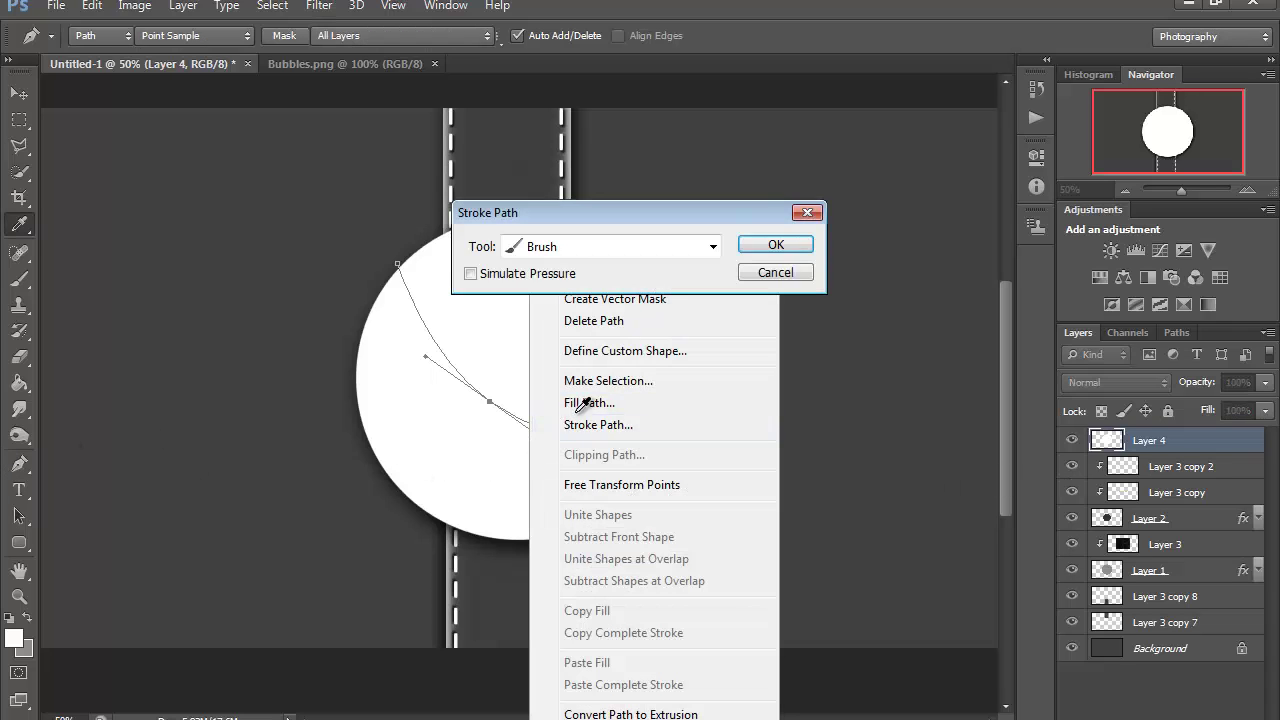
{"action": "left_click", "coordinate": [775, 245]}
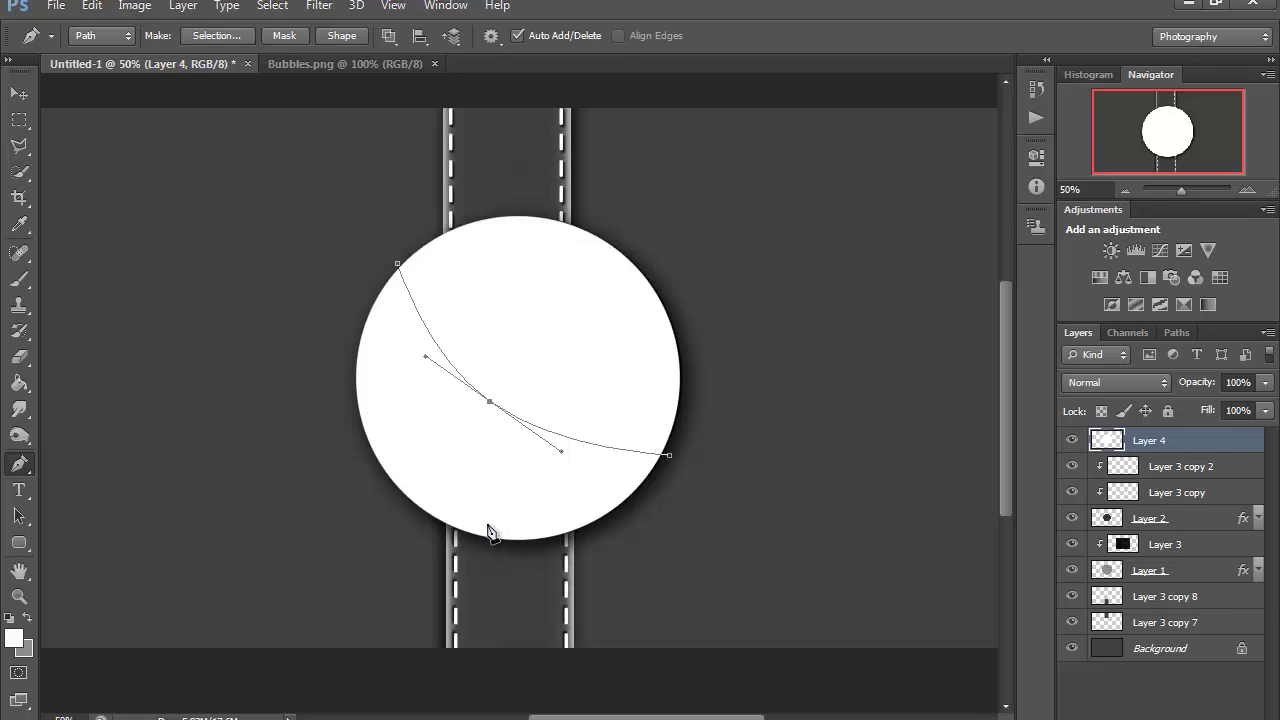
- Set the foreground colour to black and stroke the curved path across the white circle with the Brush, without simulated pressure
{"action": "left_click", "coordinate": [18, 641]}
{"action": "left_click_drag", "start_coordinate": [894, 386], "coordinate": [987, 425]}
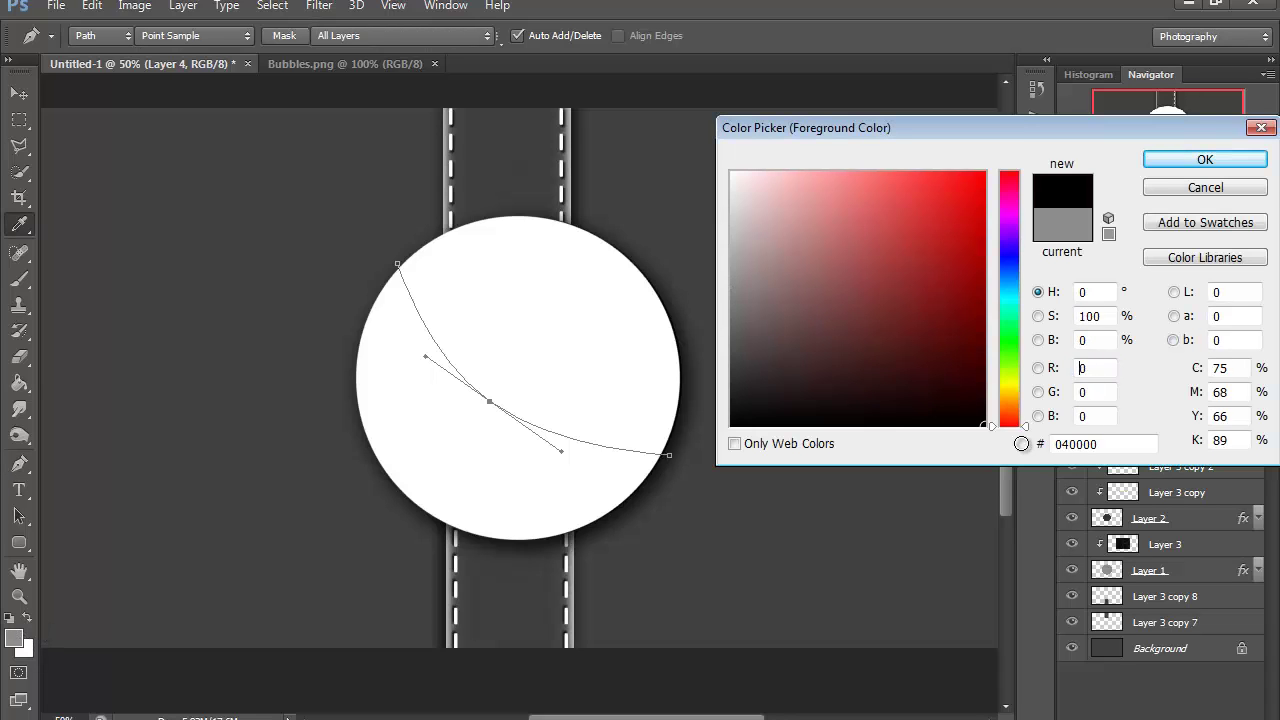
{"action": "left_click", "coordinate": [1182, 163]}
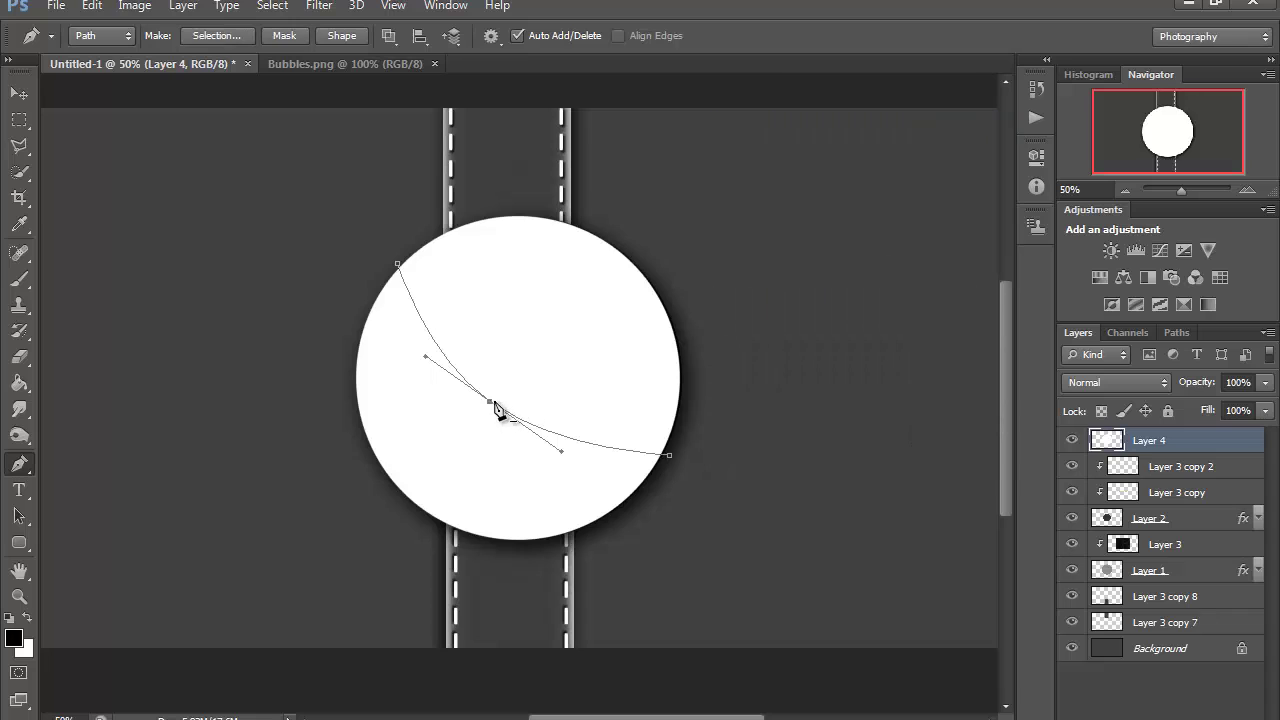
{"action": "right_click", "coordinate": [495, 405]}
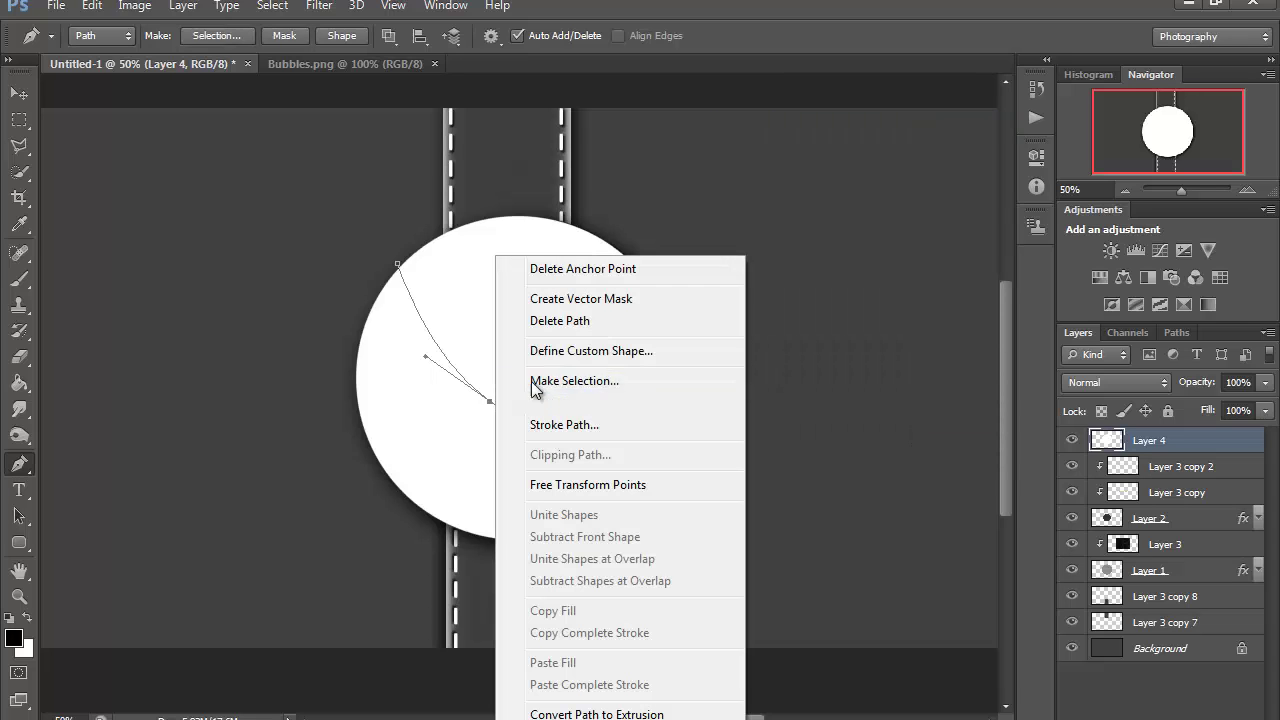
{"action": "left_click", "coordinate": [580, 425]}
{"action": "left_click", "coordinate": [778, 253]}
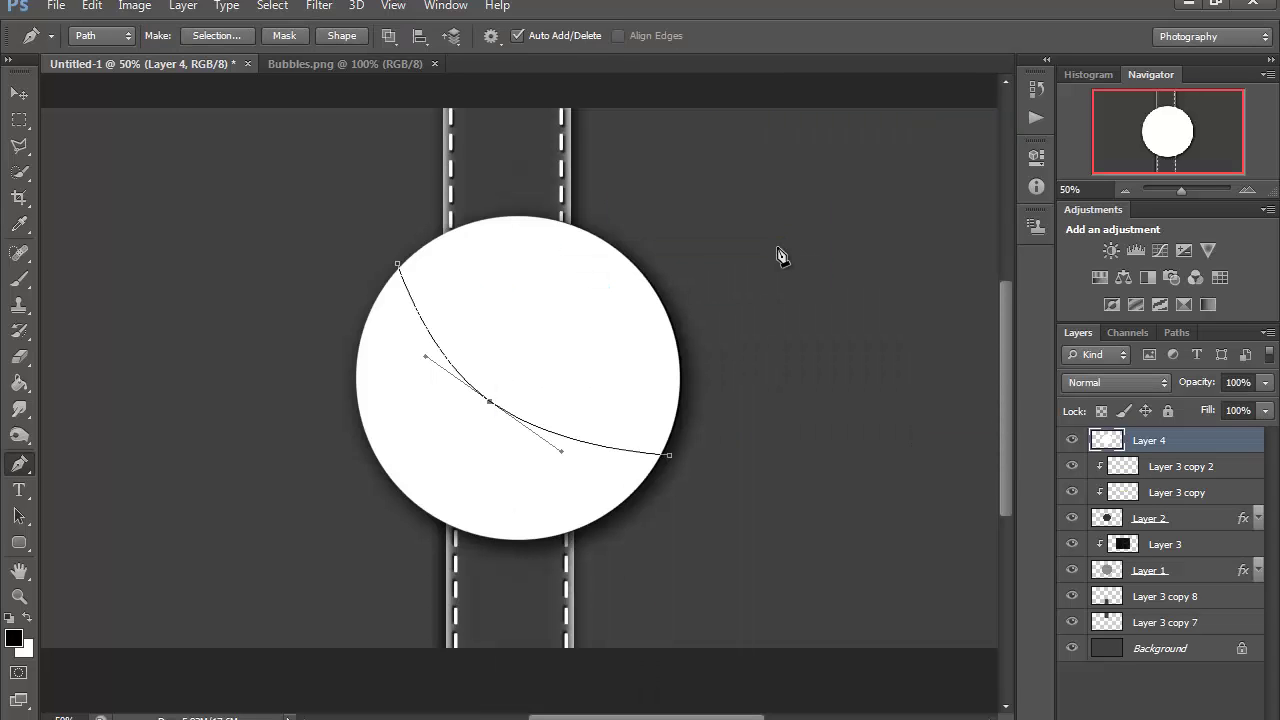
- Fill the white circle's area below the curved line with black using the Paint Bucket, and dismiss the path
{"action": "left_click", "coordinate": [27, 382]}
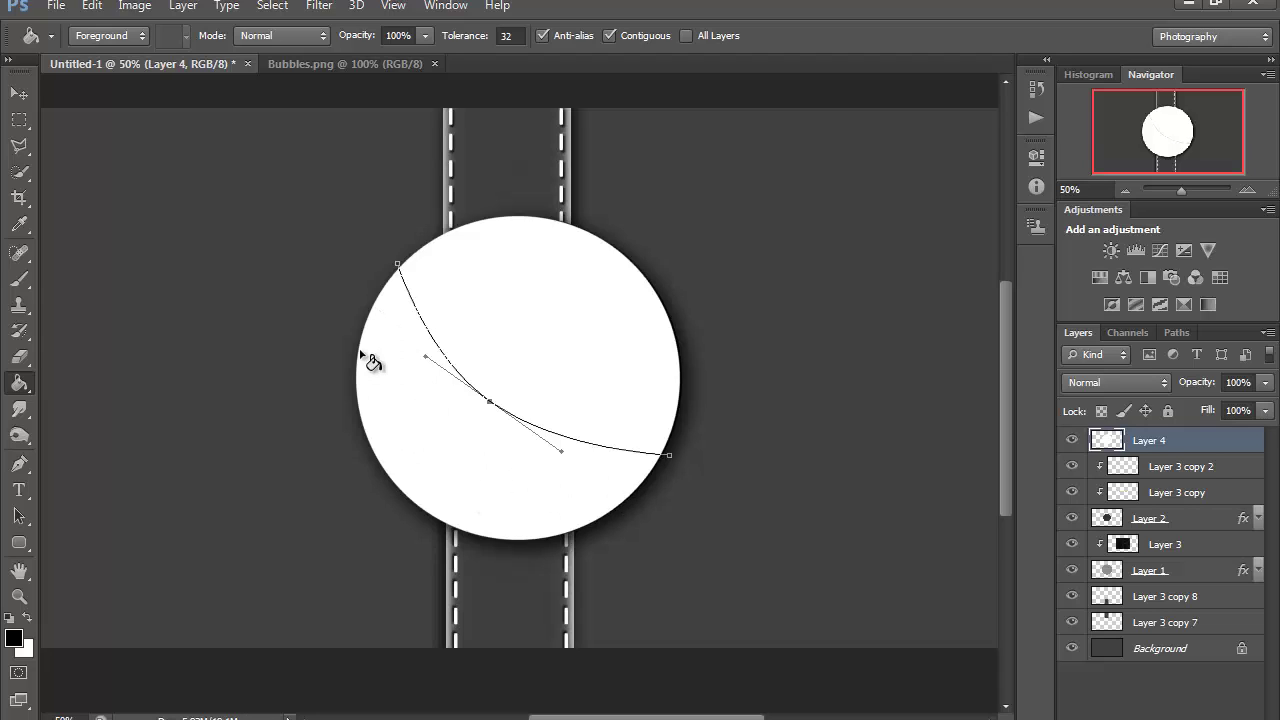
{"action": "left_click", "coordinate": [480, 460]}
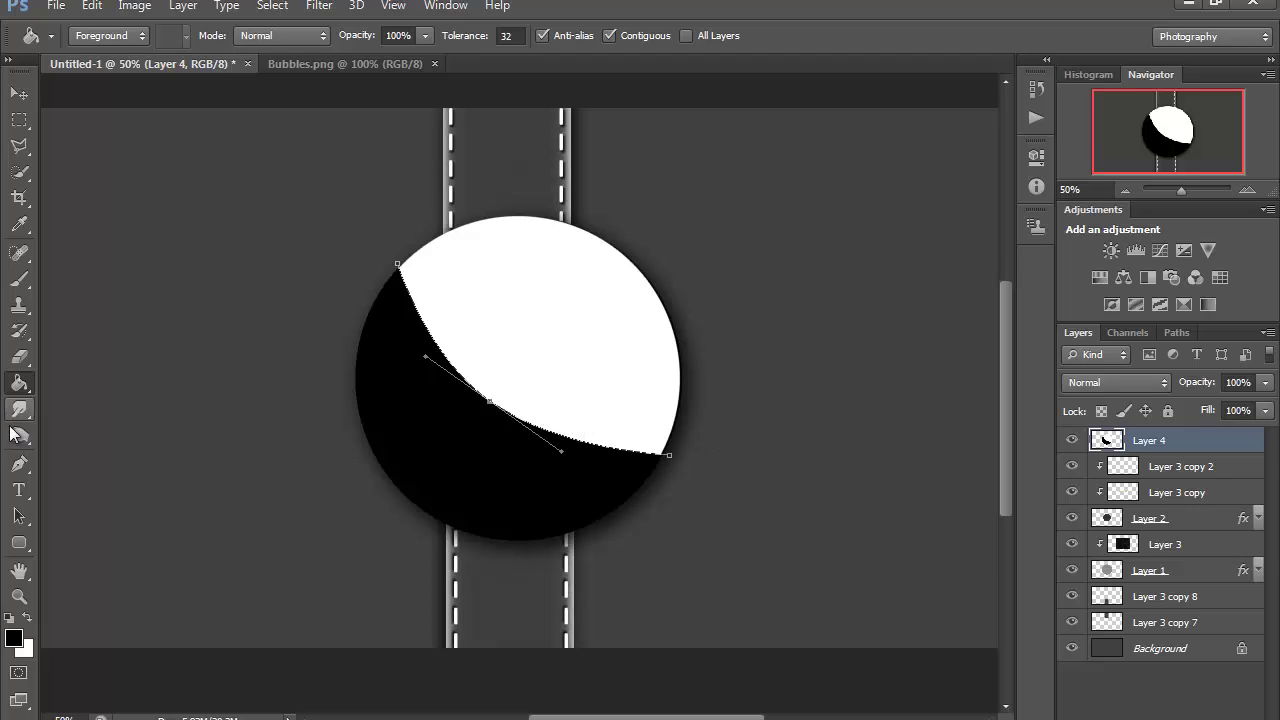
{"action": "left_click", "coordinate": [18, 463]}
{"action": "key", "text": "Escape"}
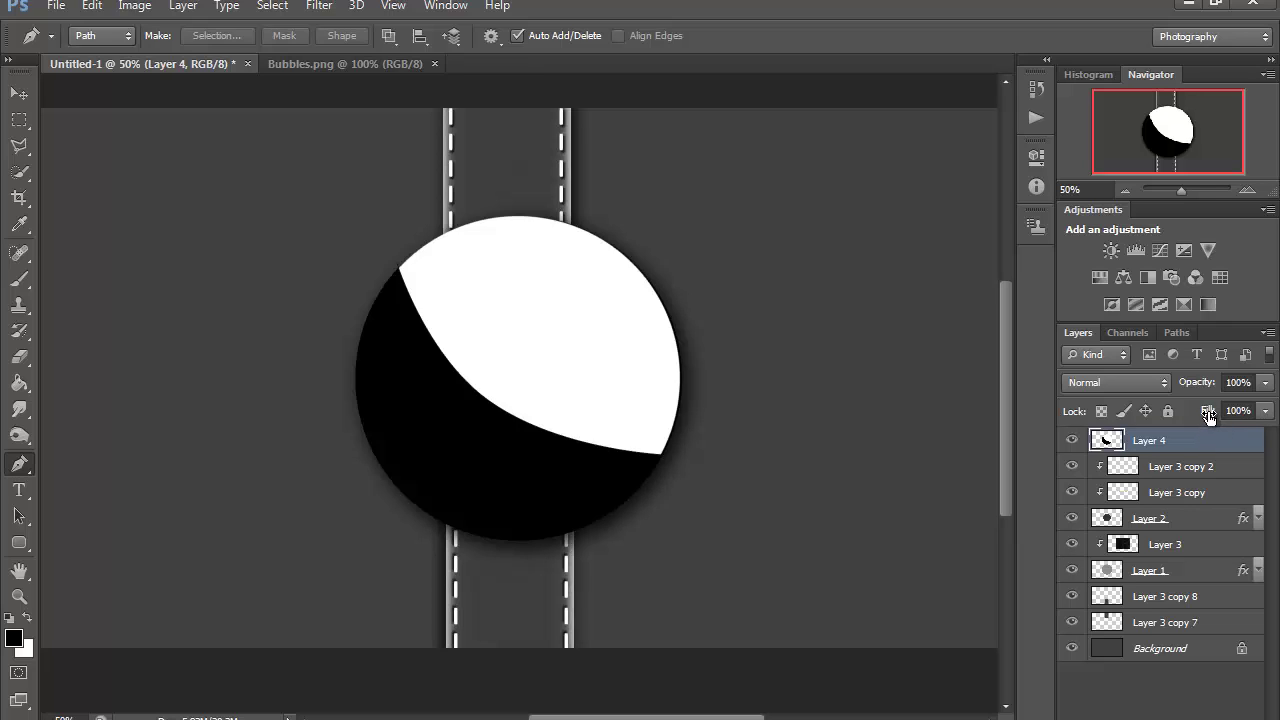
- Try a 23% fill on the divided circle's layer and set its opacity back to 100%
{"action": "left_click_drag", "start_coordinate": [1208, 417], "coordinate": [1121, 414]}
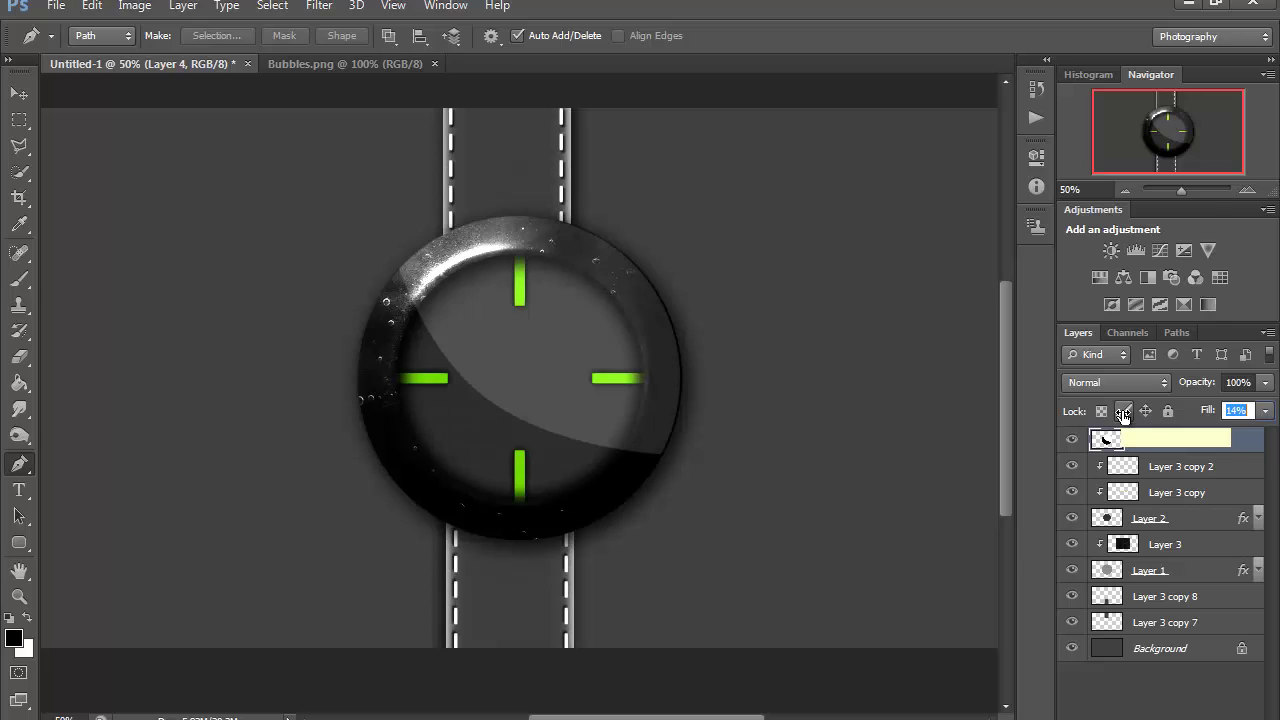
{"action": "left_click_drag", "start_coordinate": [1123, 414], "coordinate": [1131, 414]}
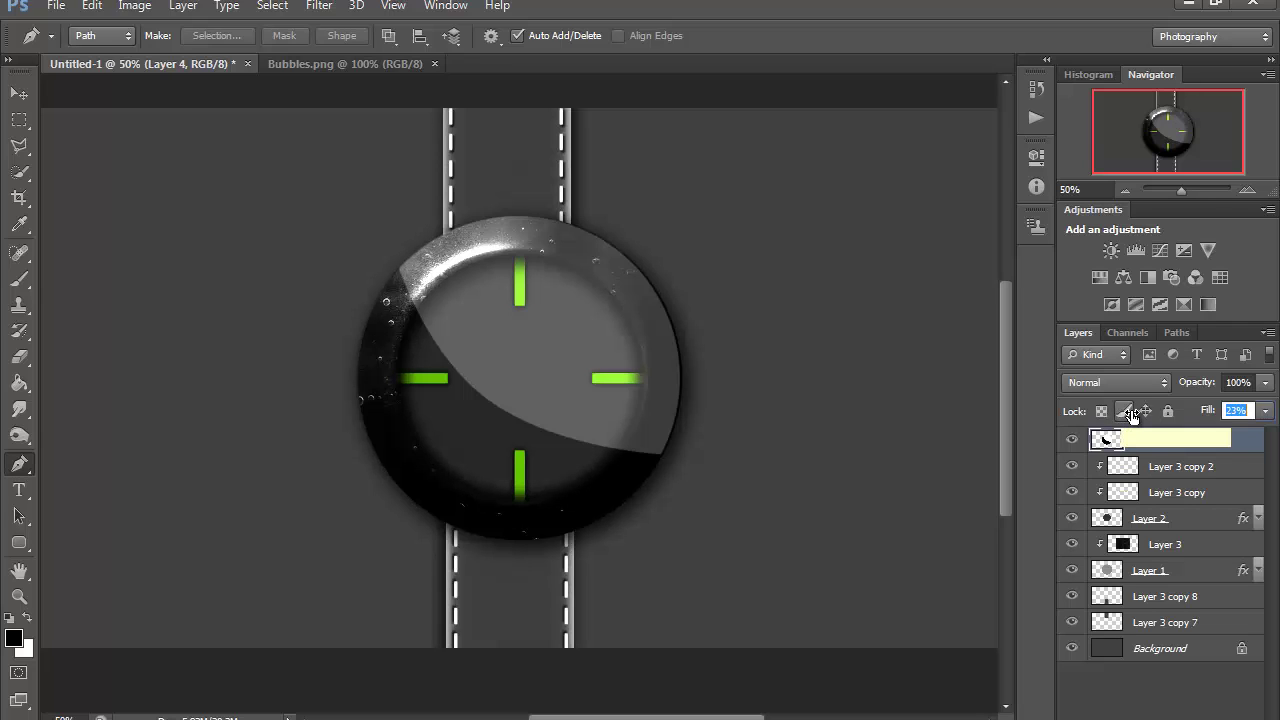
{"action": "key", "text": "Return"}
{"action": "key", "text": "2"}
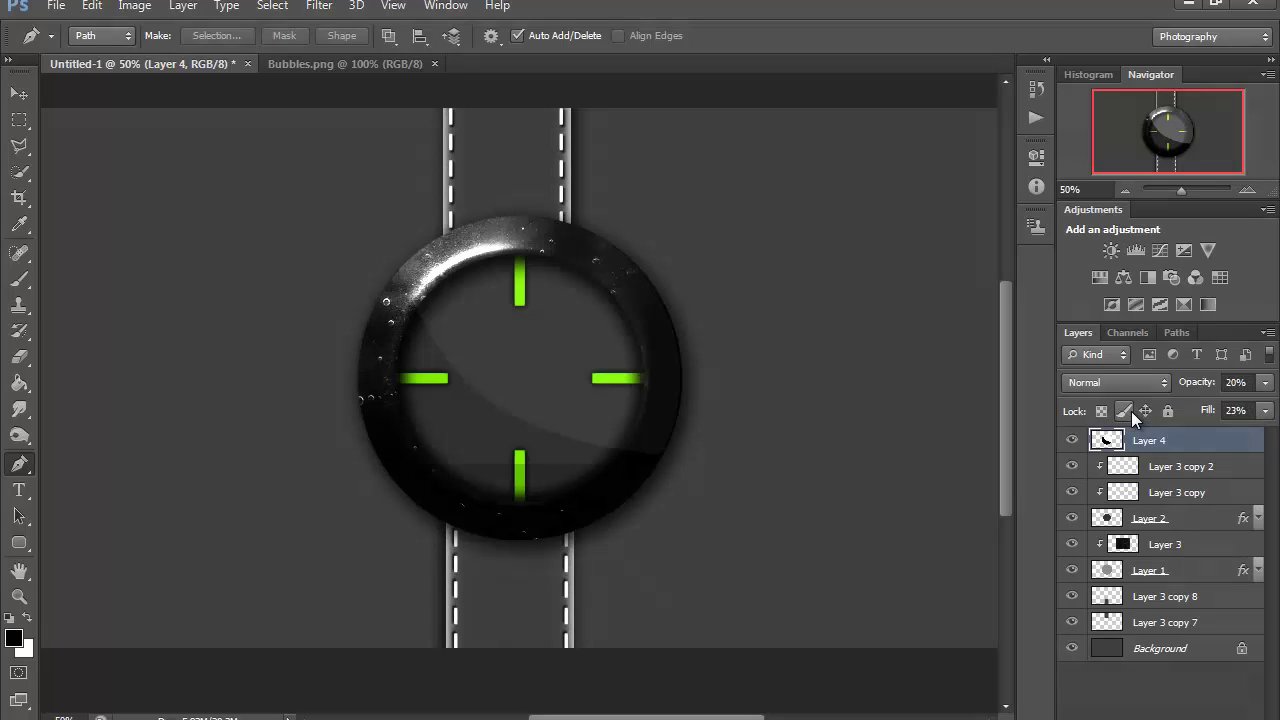
{"action": "left_click", "coordinate": [1236, 381]}
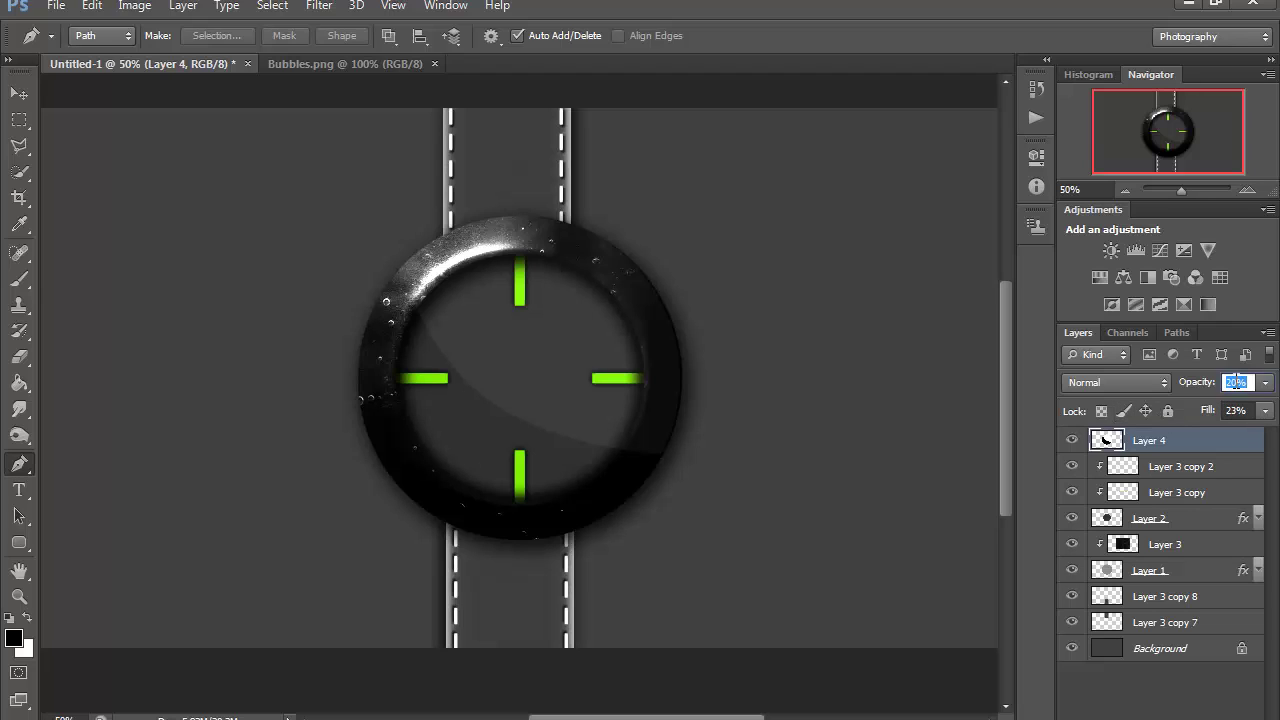
{"action": "type", "text": "100"}
{"action": "key", "text": "Return"}
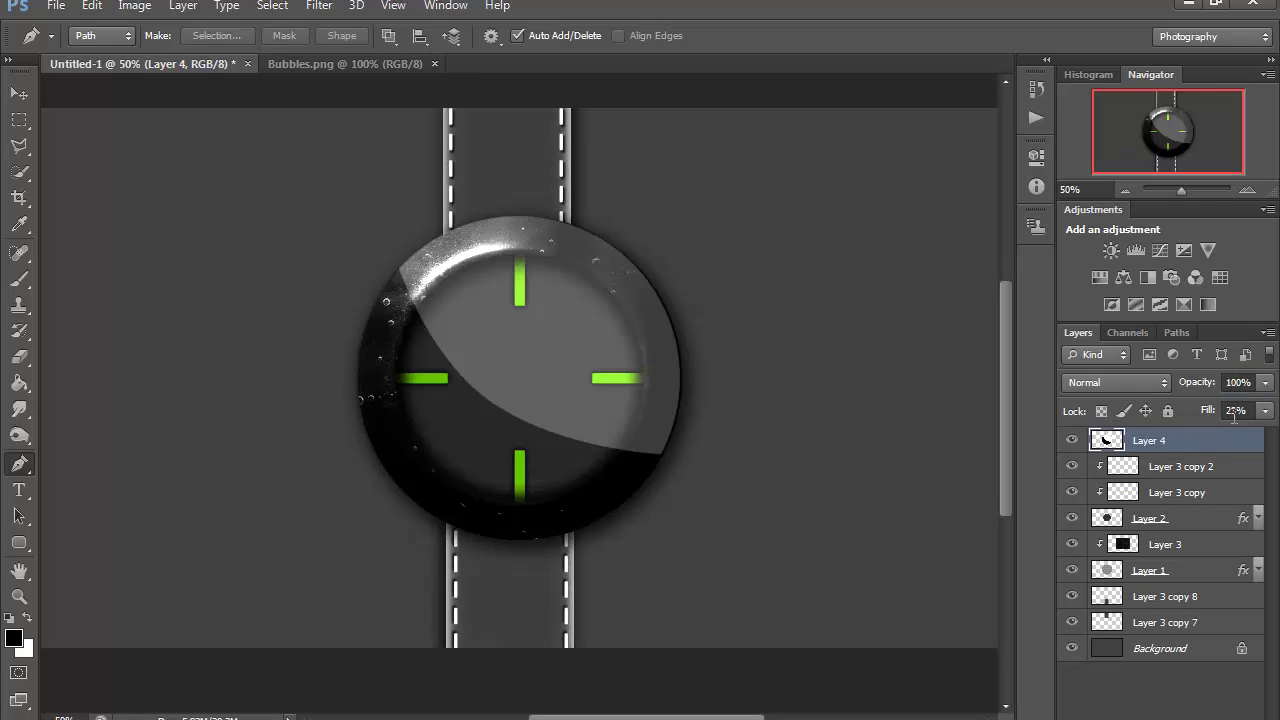
- Try a 10% fill on the divided circle's layer, and set it to 20%
{"action": "left_click", "coordinate": [1235, 411]}
{"action": "type", "text": "10"}
{"action": "key", "text": "Return"}
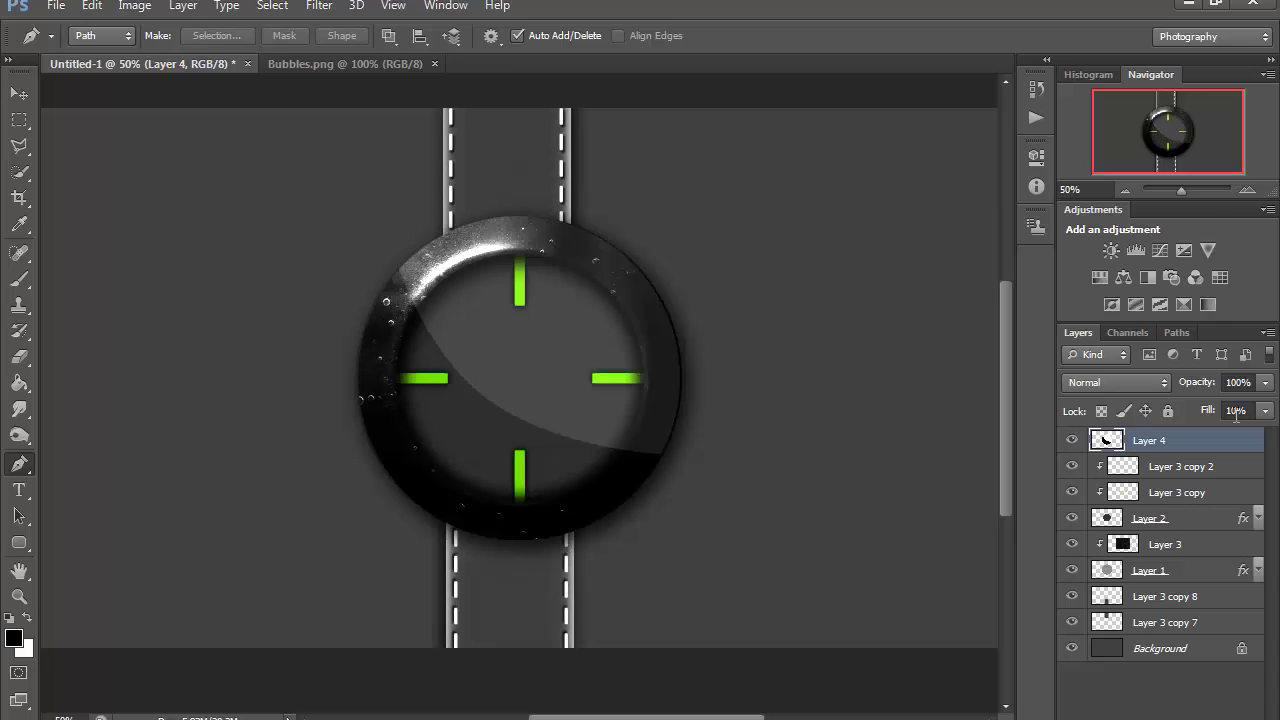
{"action": "type", "text": "20"}
{"action": "key", "text": "Return"}
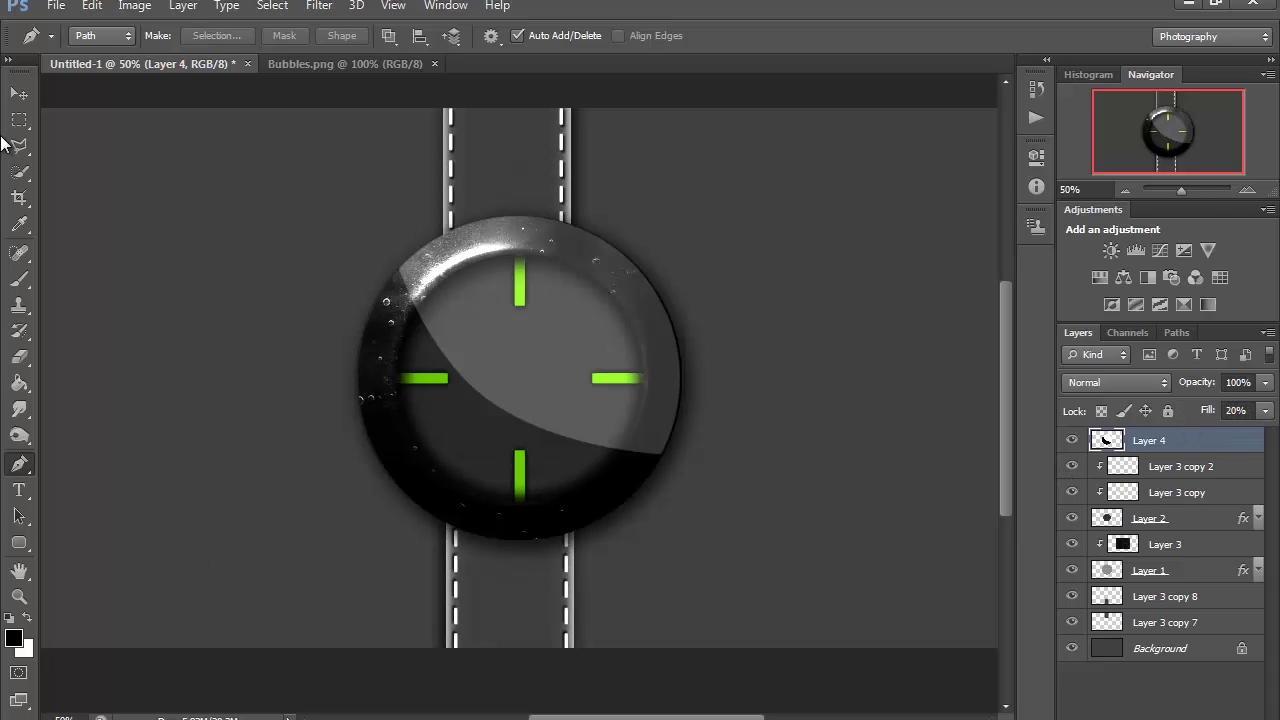
- Centre the divided circle horizontally on the canvas with the Move tool's alignment, and clear the selection
{"action": "left_click", "coordinate": [24, 92]}
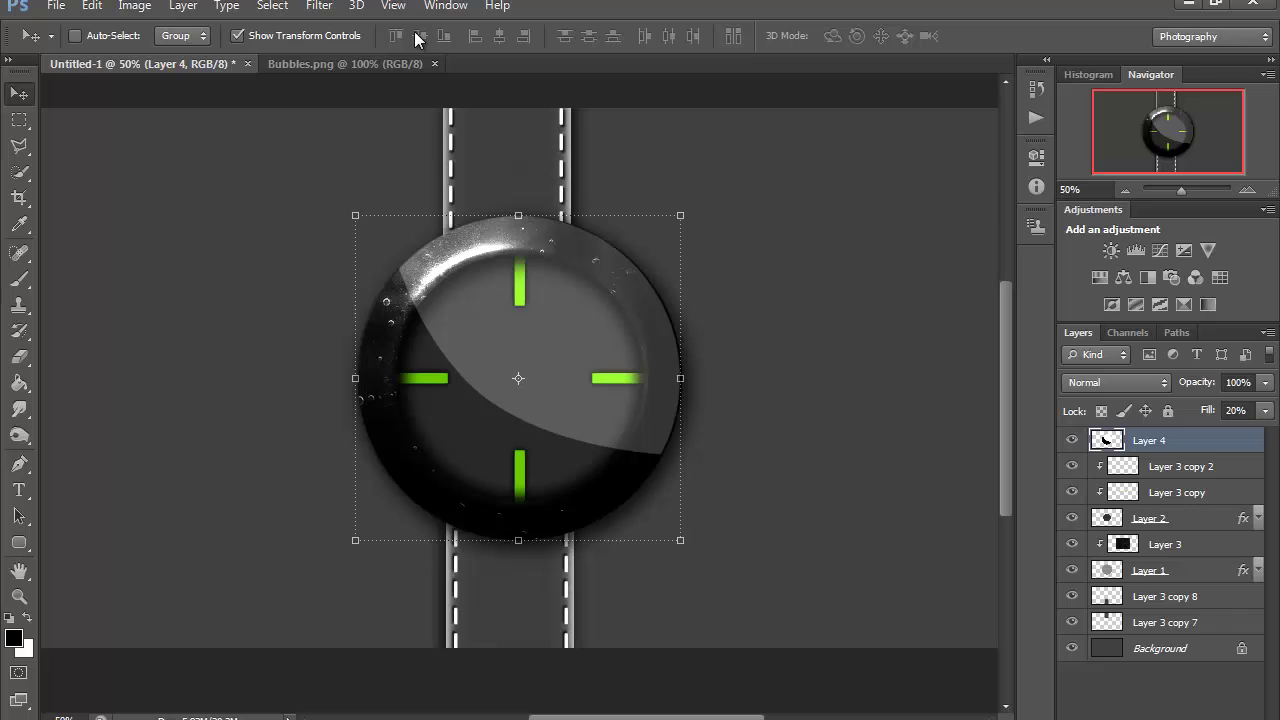
{"action": "key", "text": "ctrl+a"}
{"action": "left_click", "coordinate": [499, 36]}
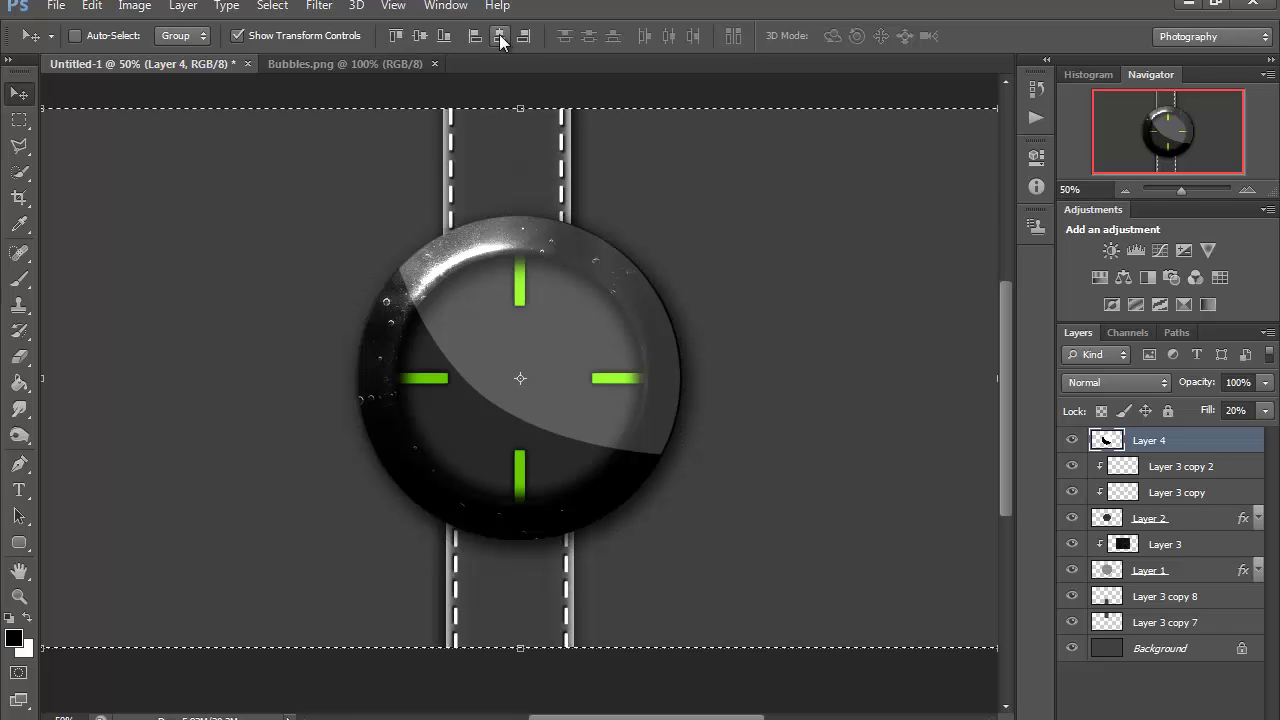
{"action": "key", "text": "ctrl+d"}
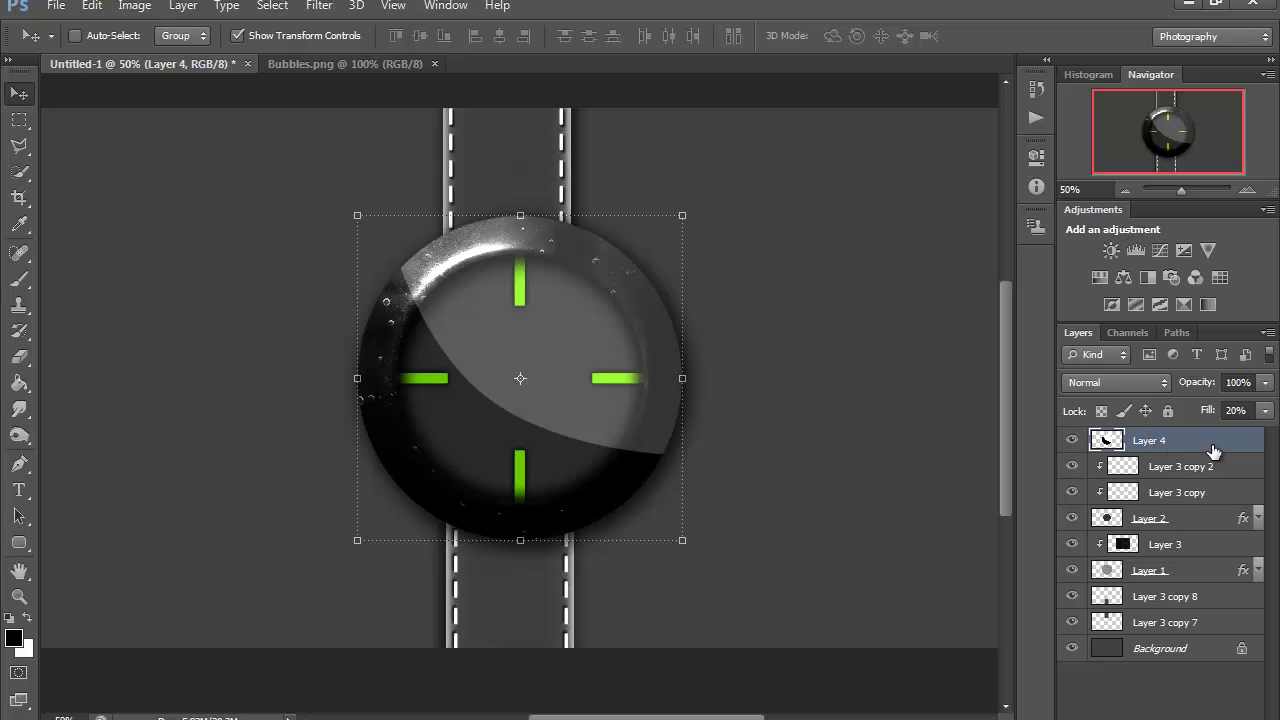
- Move Layer 4 between Layer 3 and Layer 1 so it is clipped to Layer 1, and set its fill to 30%
{"action": "left_click_drag", "start_coordinate": [1213, 444], "coordinate": [1192, 557]}
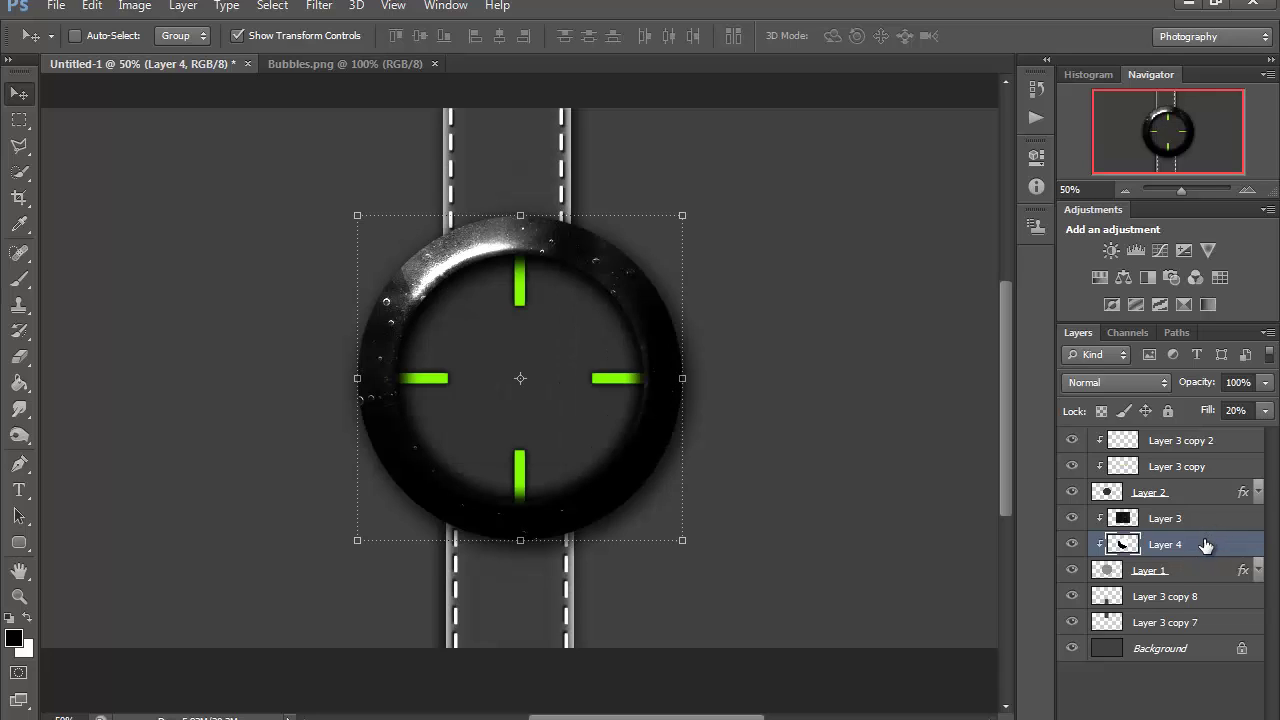
{"action": "left_click_drag", "start_coordinate": [1205, 418], "coordinate": [1212, 422]}
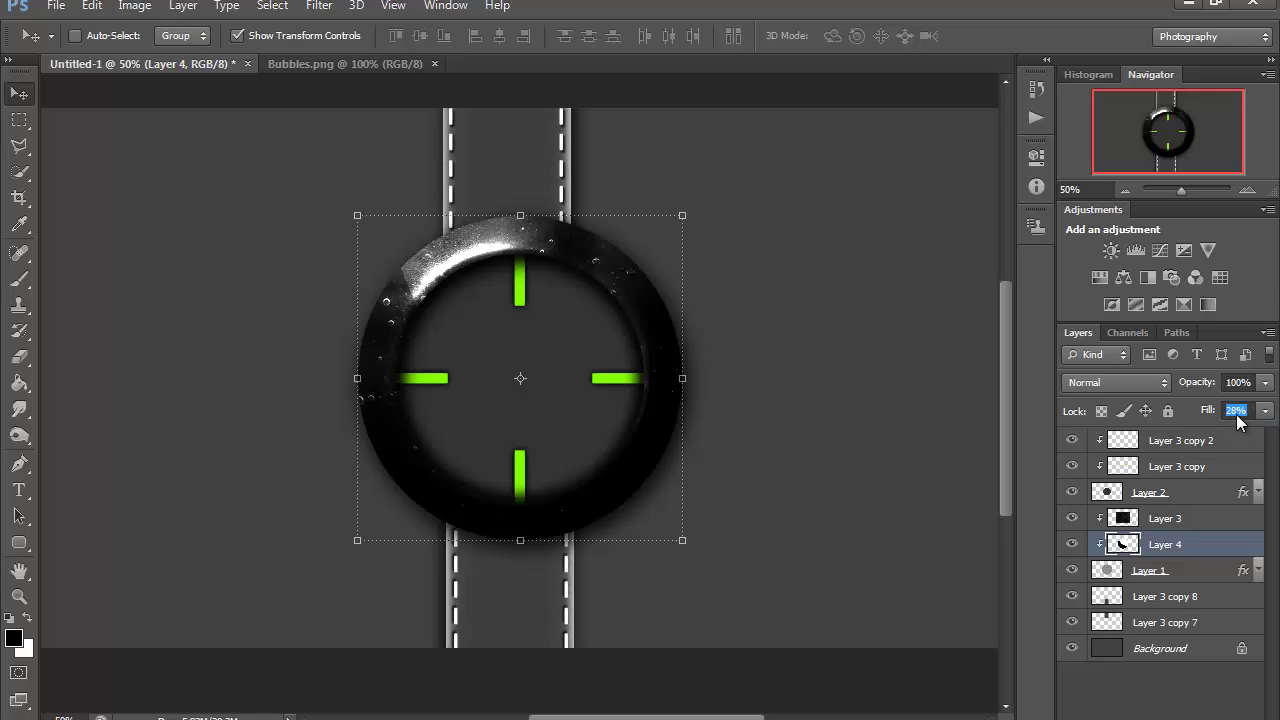
{"action": "left_click", "coordinate": [1238, 411]}
{"action": "type", "text": "3"}
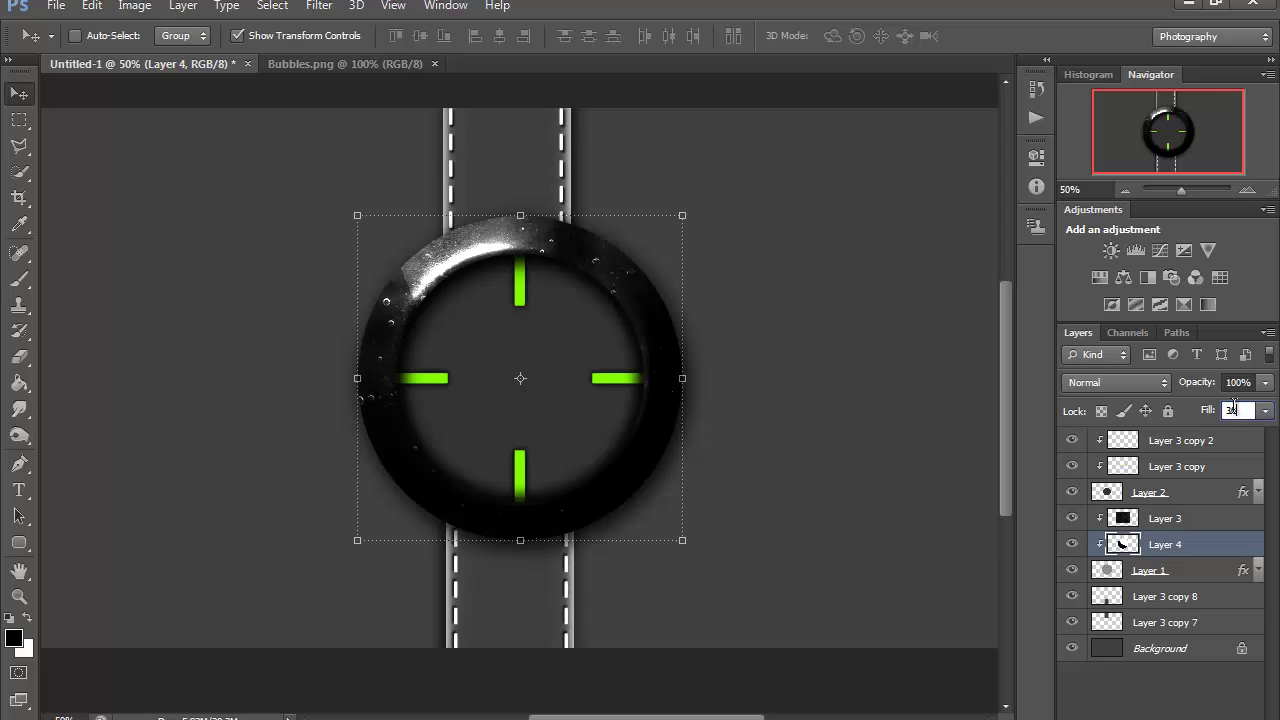
{"action": "type", "text": "0"}
{"action": "key", "text": "Return"}
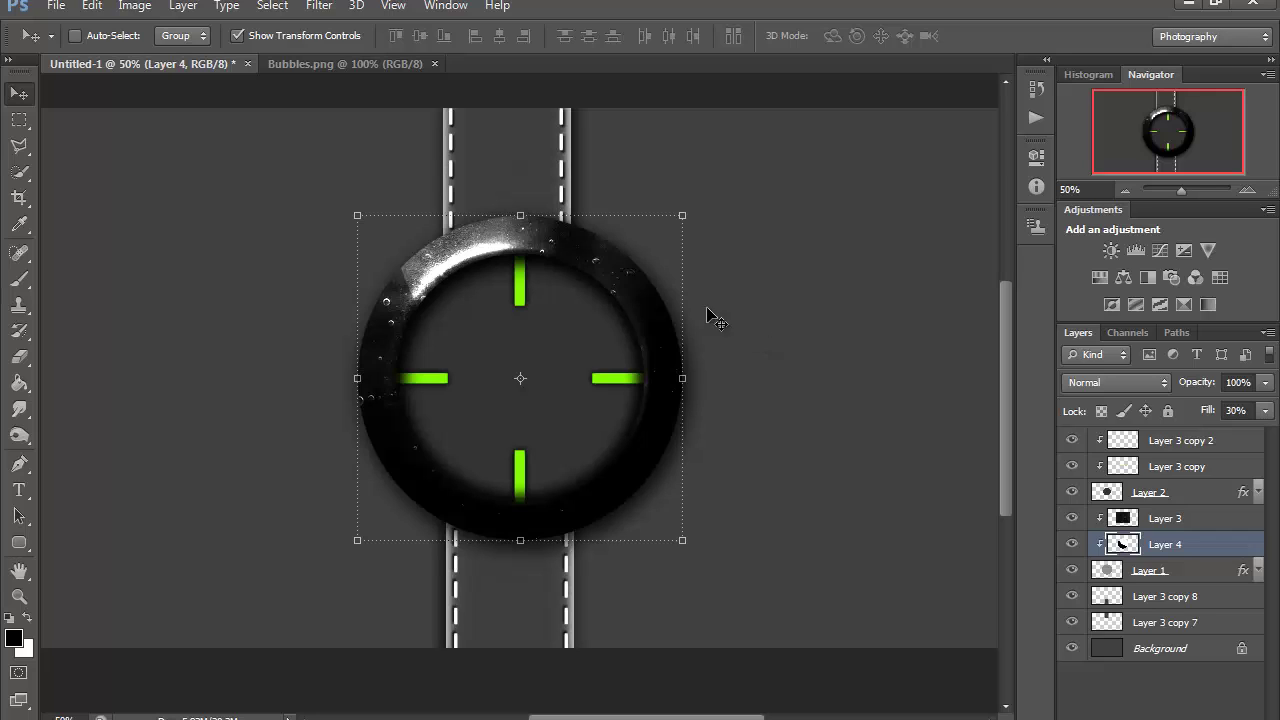
- Choose the 12 px hard round brush and sample the dial markers' green (84ff00) as the foreground colour
{"action": "left_click", "coordinate": [22, 282]}
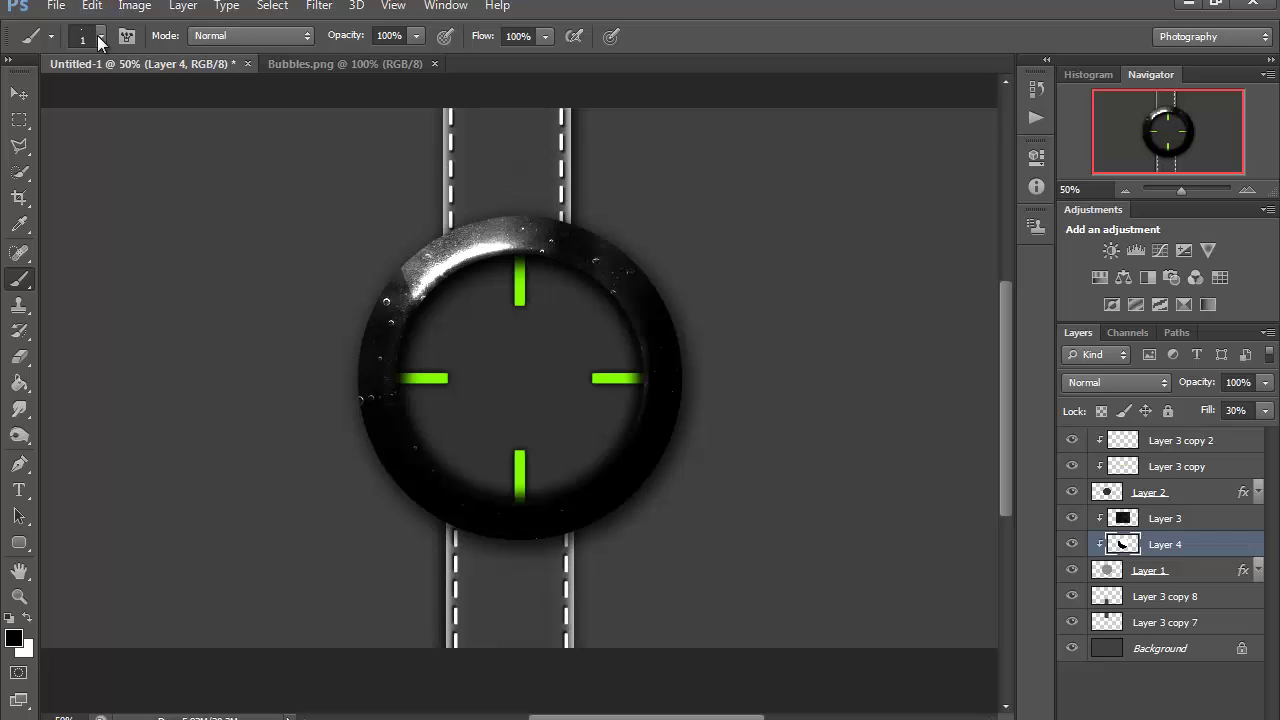
{"action": "left_click", "coordinate": [99, 36]}
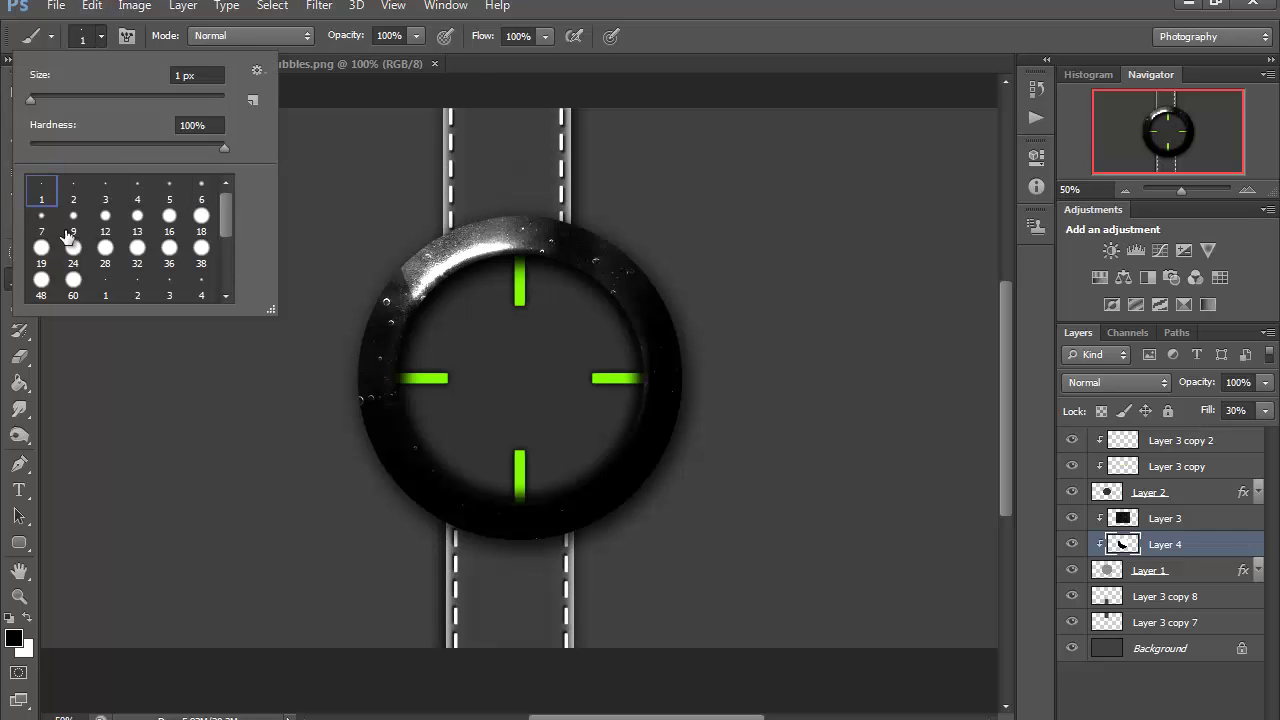
{"action": "left_click", "coordinate": [105, 218]}
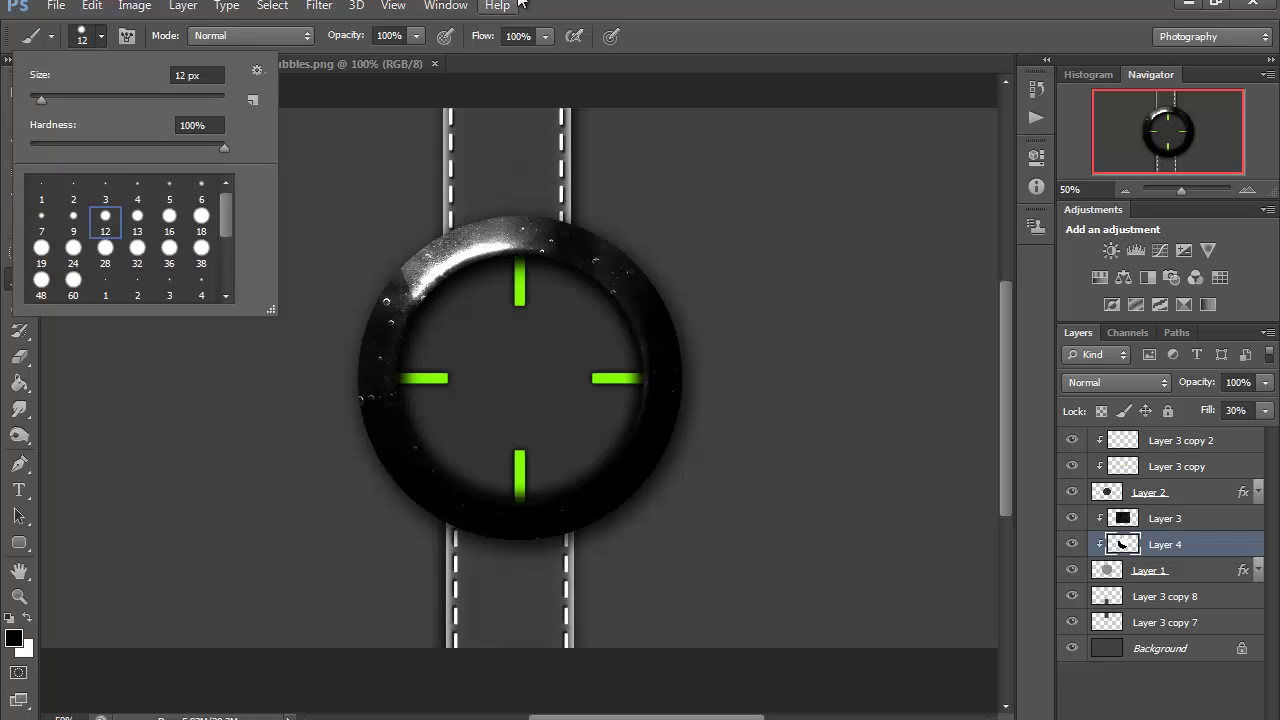
{"action": "key", "text": "Return"}
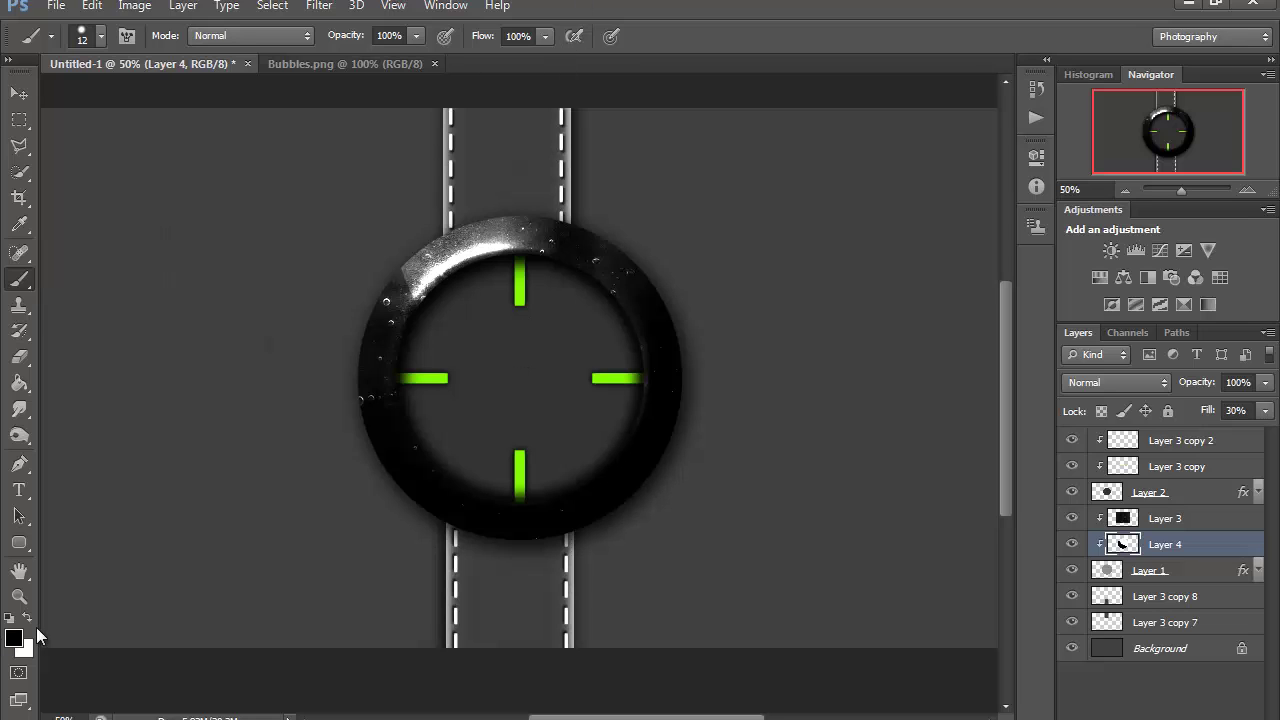
{"action": "left_click", "coordinate": [15, 640]}
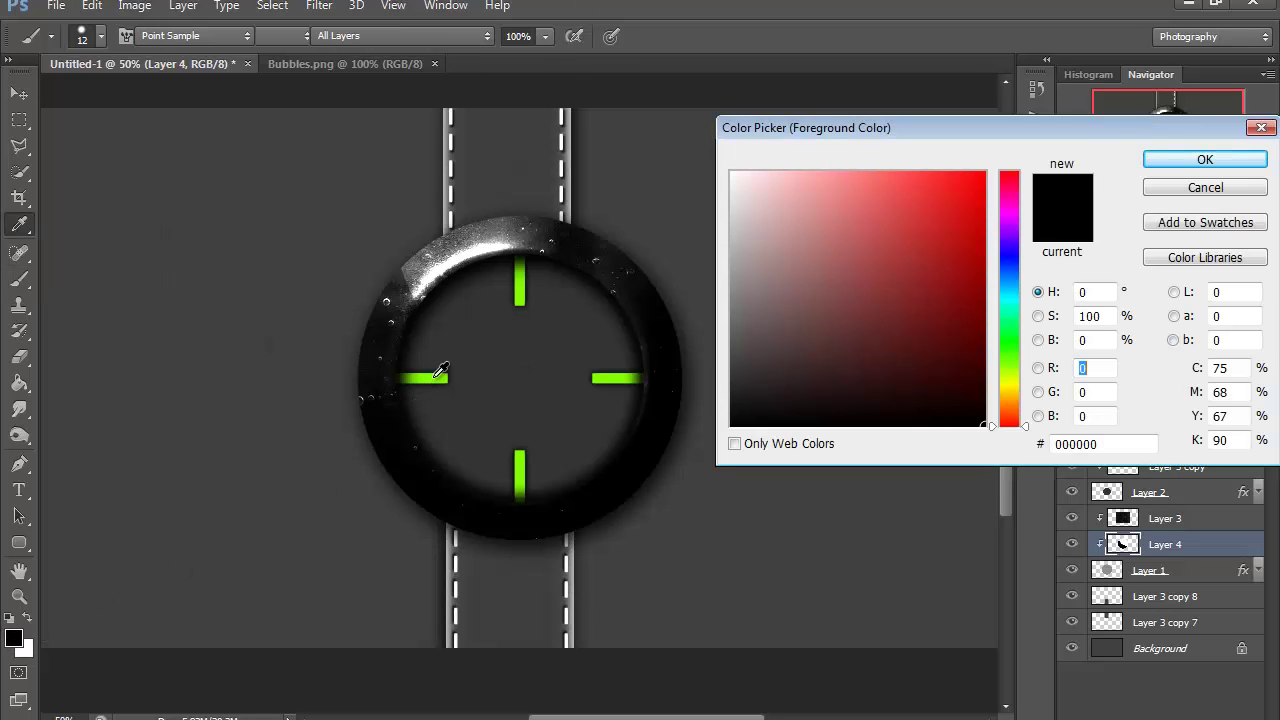
{"action": "left_click", "coordinate": [598, 378]}
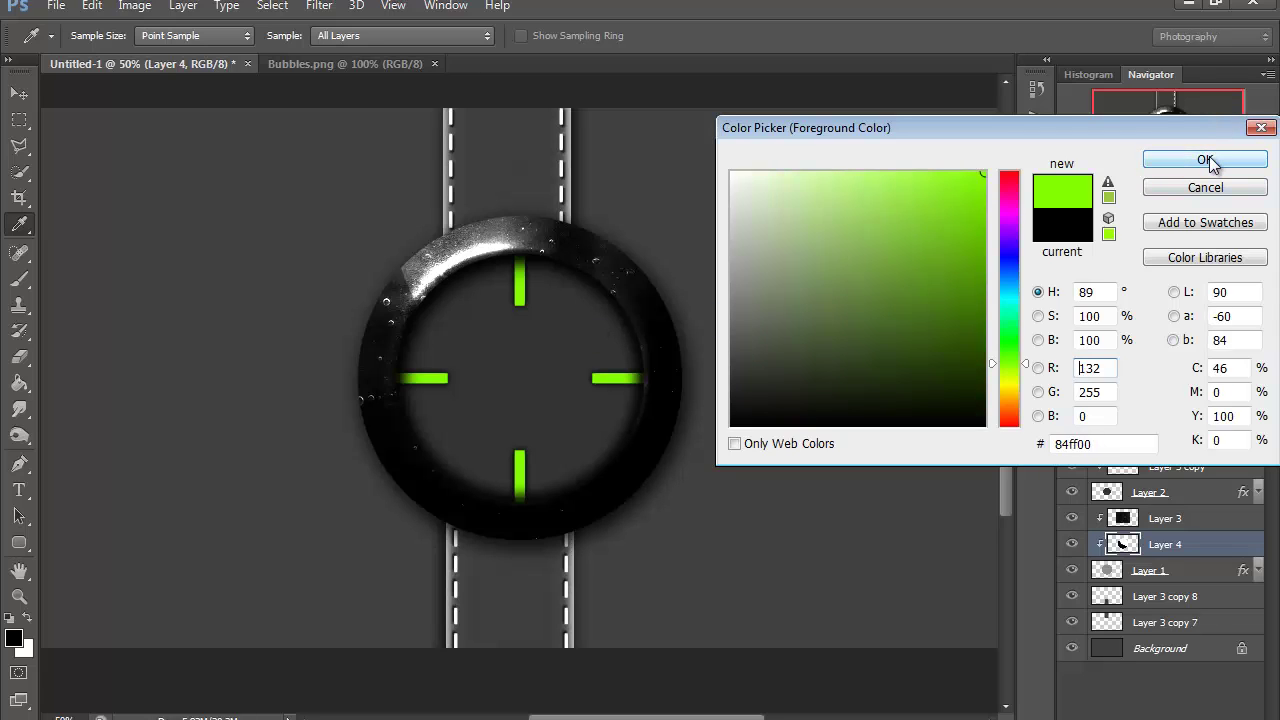
{"action": "left_click", "coordinate": [1207, 159]}
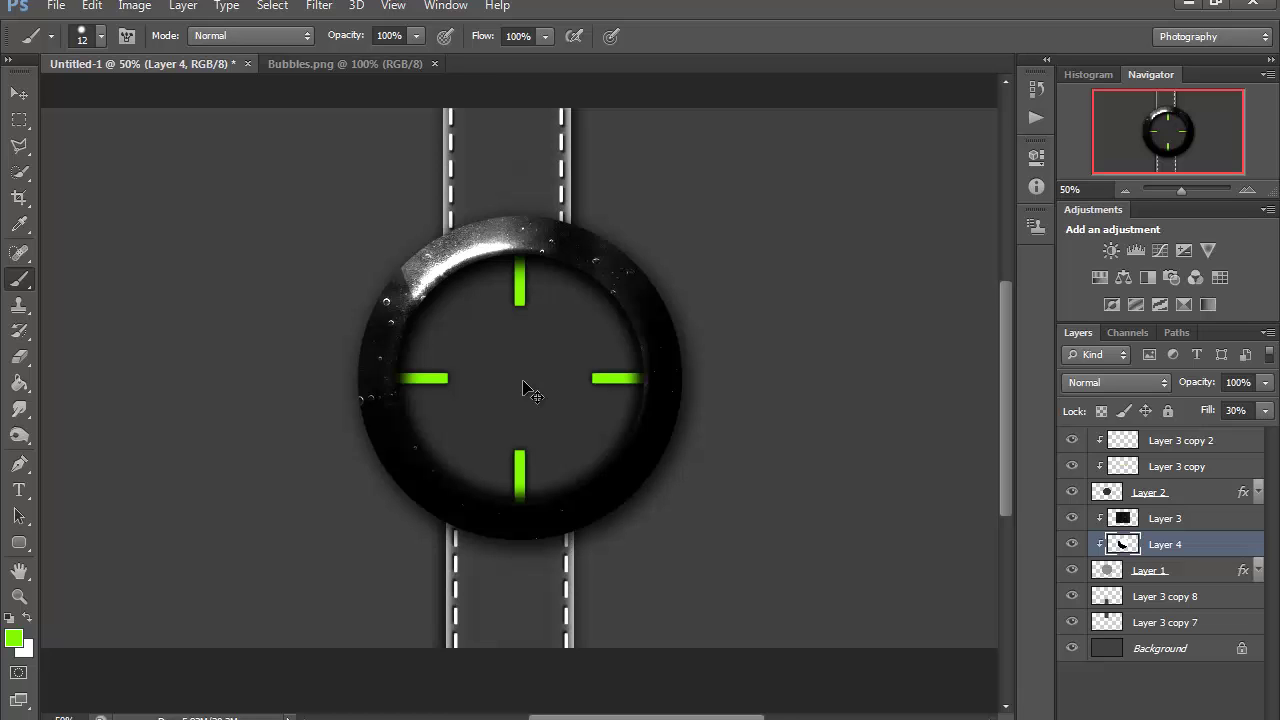
- Add a new layer and move it to the top of the layer stack, above Layer 3 copy 2
{"action": "key", "text": "ctrl+shift+n"}
{"action": "key", "text": "Return"}
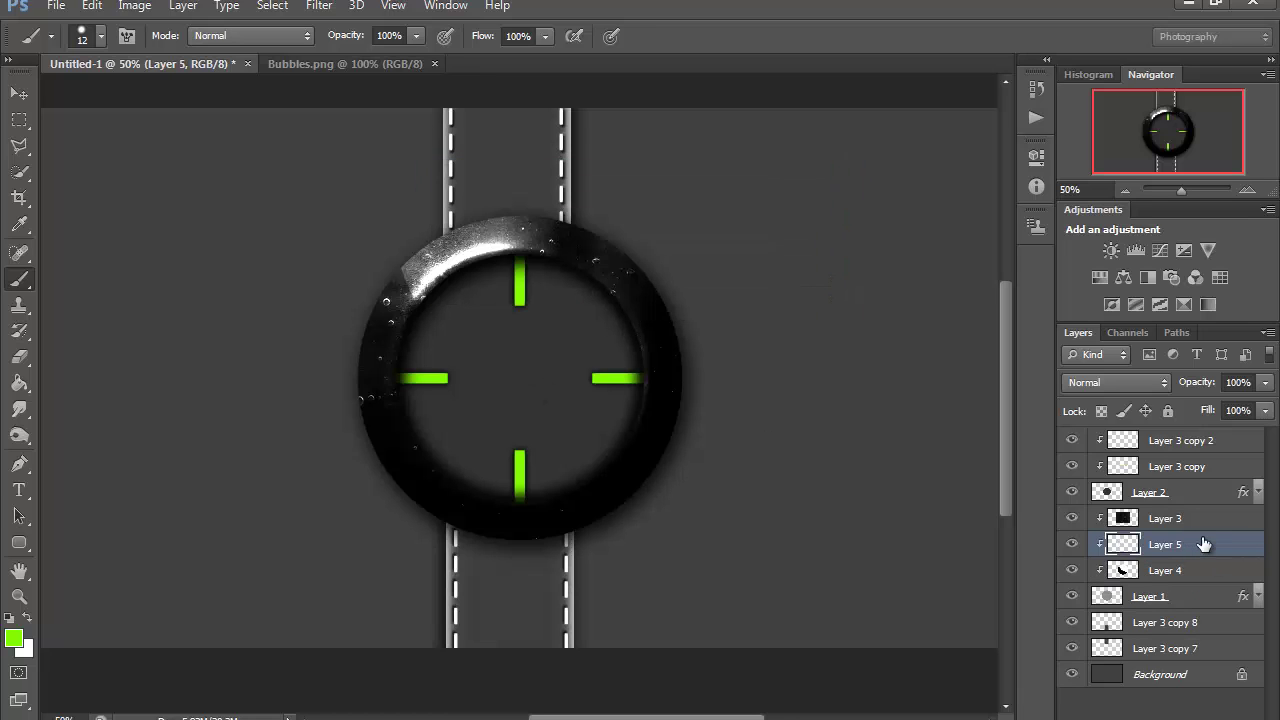
{"action": "left_click_drag", "start_coordinate": [1203, 544], "coordinate": [1198, 440]}
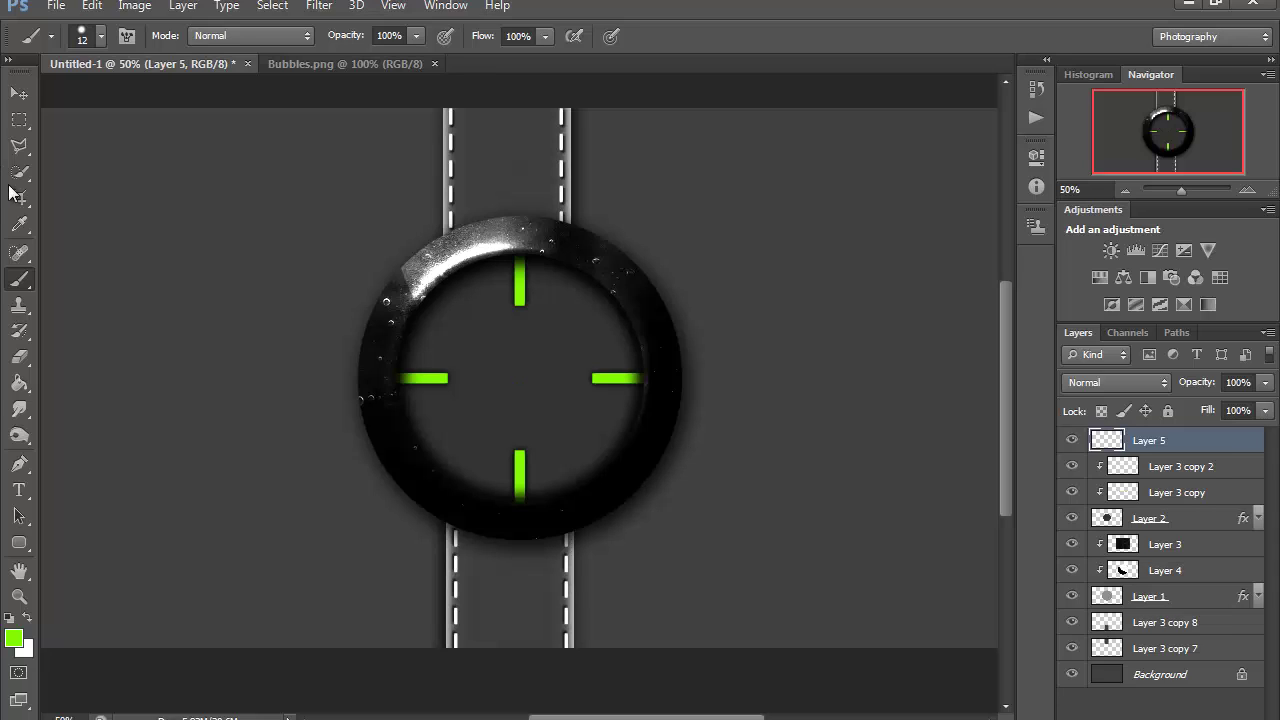
- Paint a single green dot at the dial's centre with the 16 px hard round brush
{"action": "left_click", "coordinate": [101, 36]}
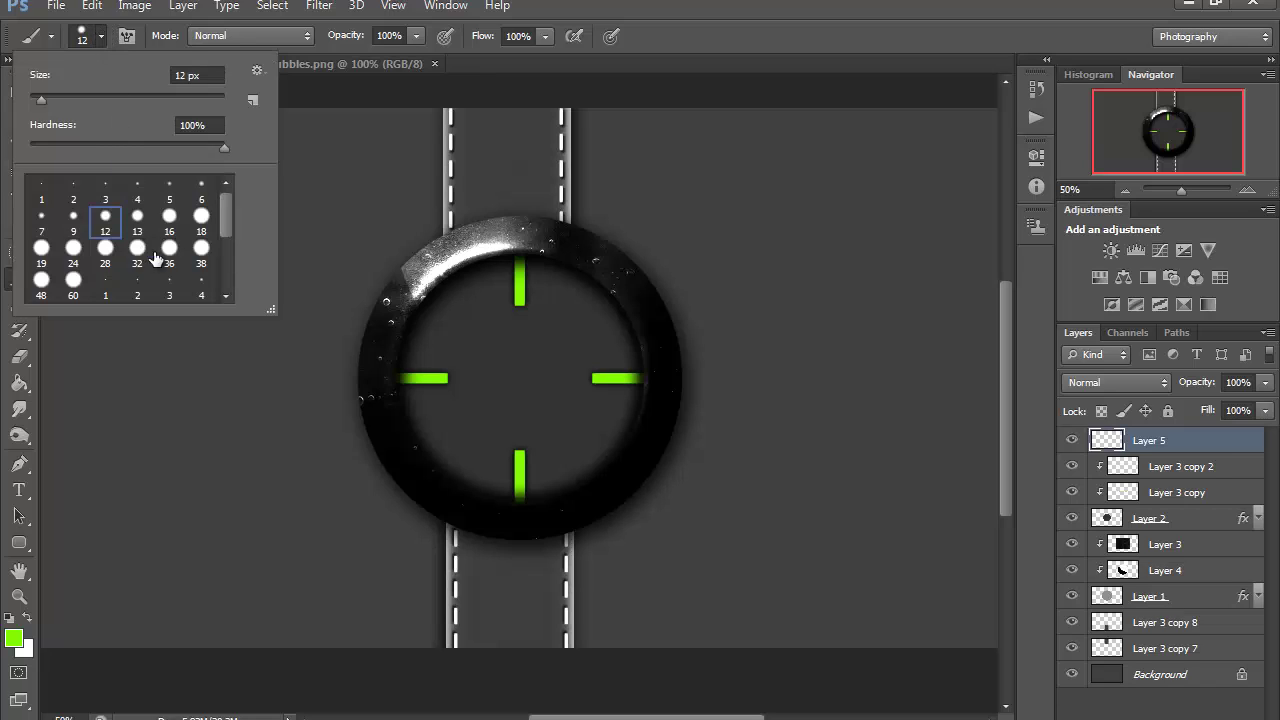
{"action": "left_click", "coordinate": [169, 215]}
{"action": "left_click", "coordinate": [520, 386]}
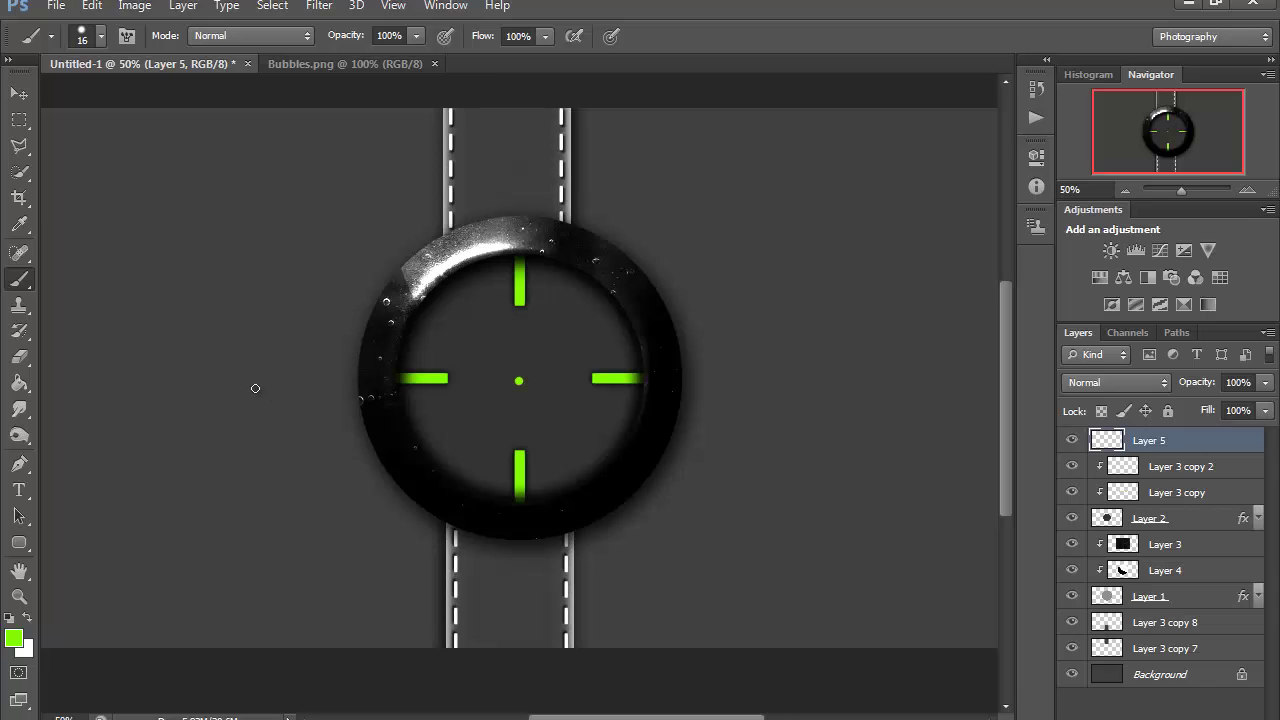
- Align the green dot to the canvas centre horizontally and vertically, and clear the selection
{"action": "left_click", "coordinate": [20, 91]}
{"action": "key", "text": "ctrl+a"}
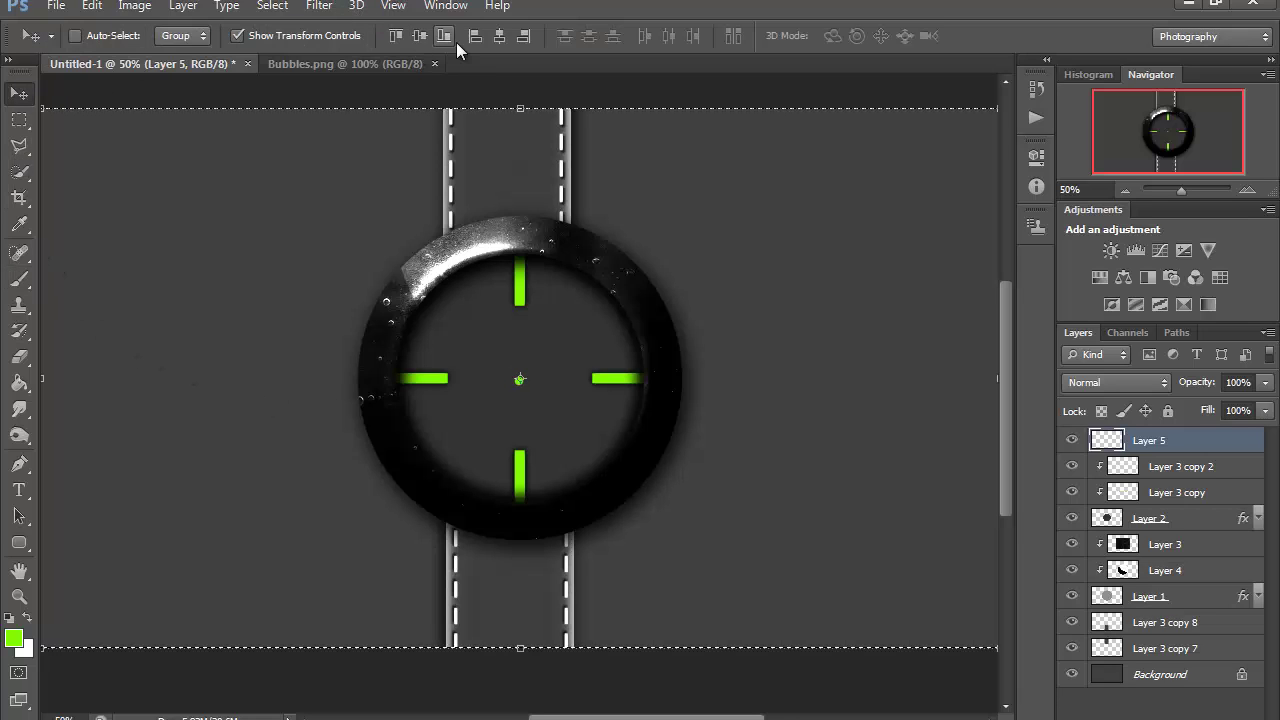
{"action": "key", "text": "ctrl+d"}
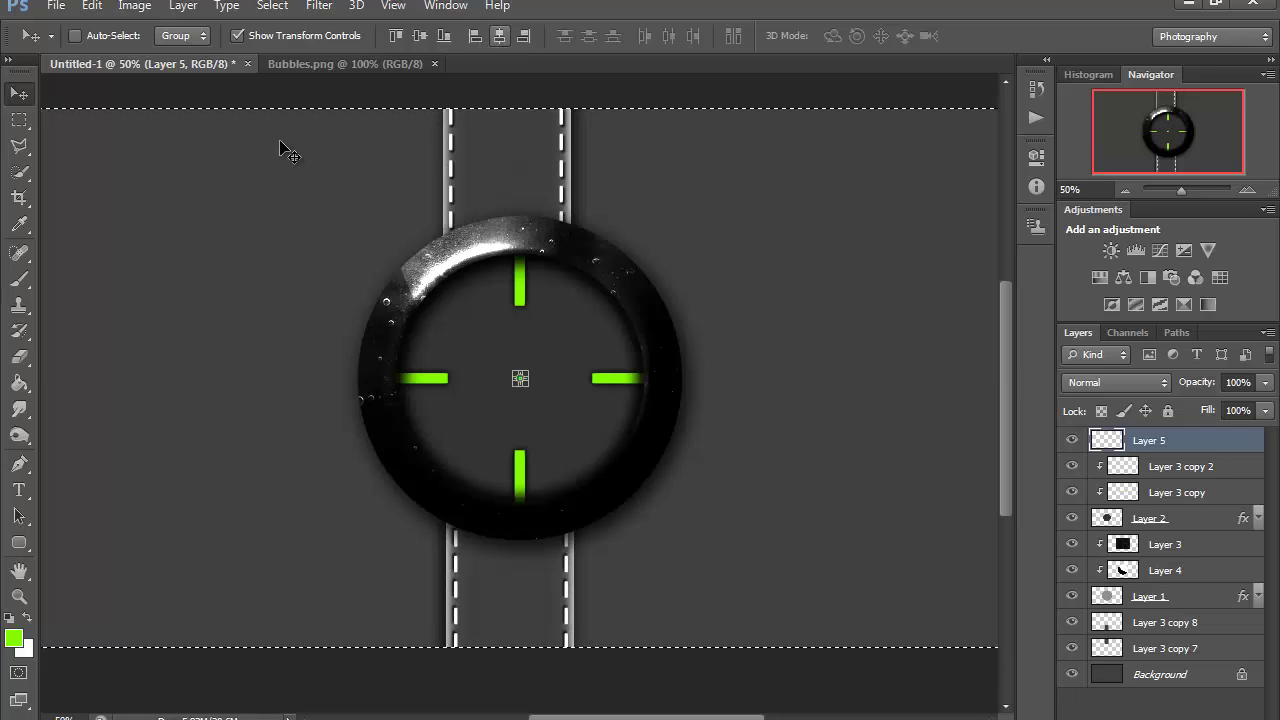
- Set the brush back to the 1 px hard round preset and switch to the Pen tool
{"action": "left_click", "coordinate": [24, 441]}
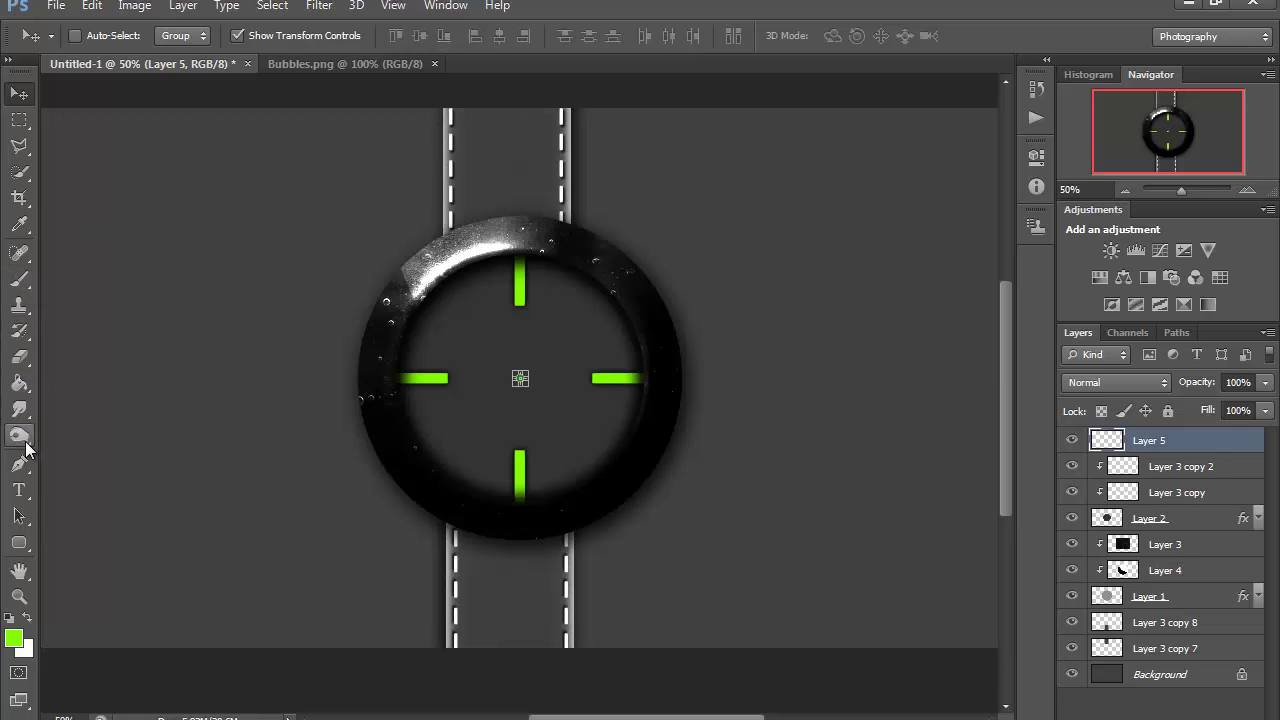
{"action": "left_click", "coordinate": [18, 279]}
{"action": "left_click", "coordinate": [101, 38]}
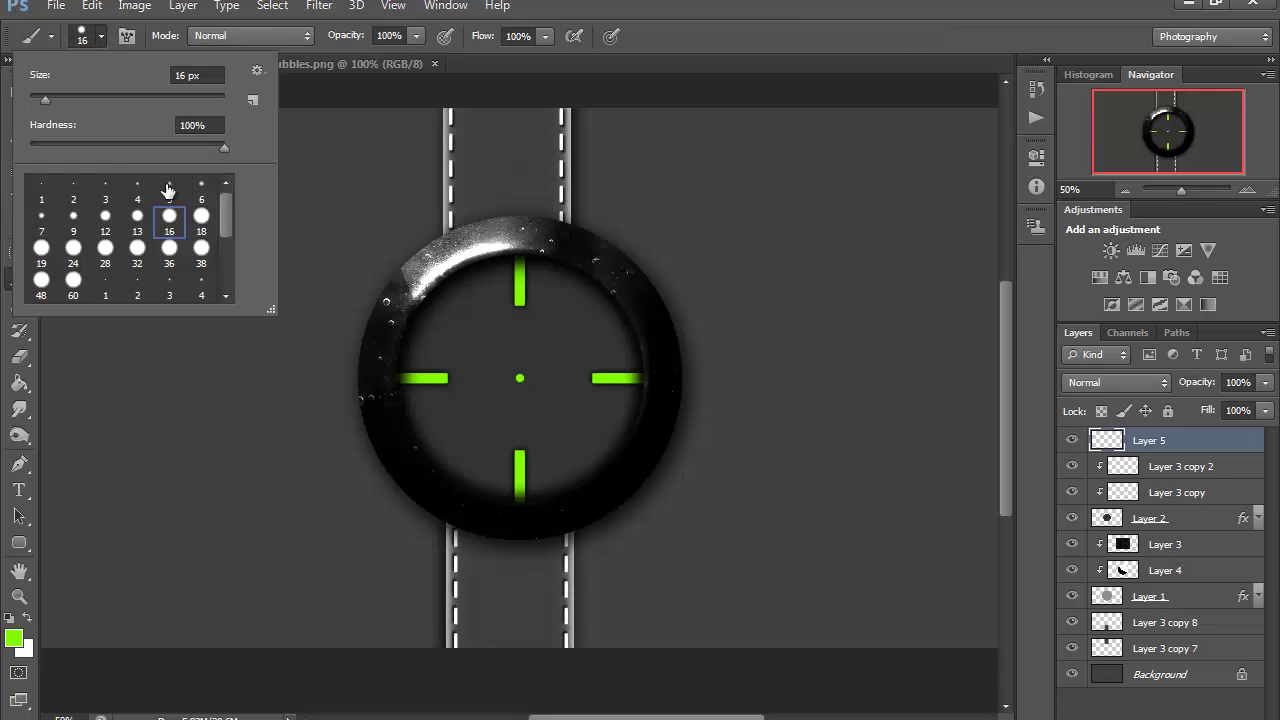
{"action": "left_click", "coordinate": [44, 195]}
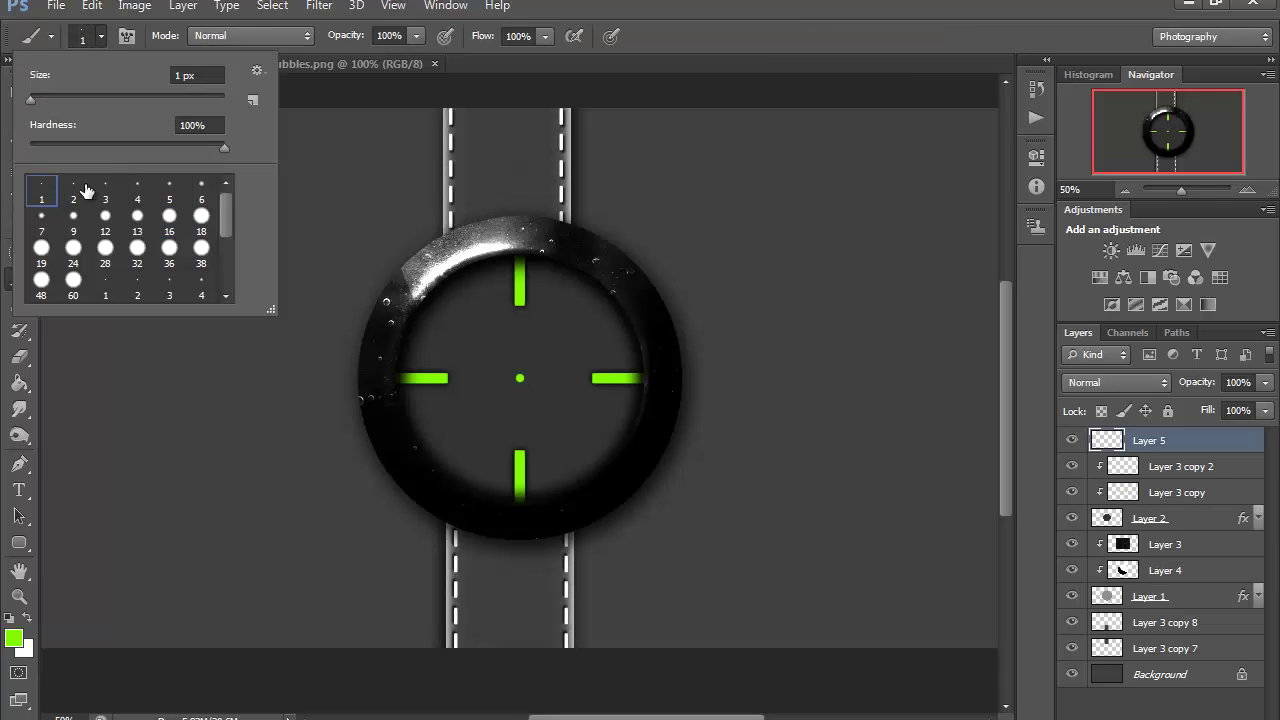
{"action": "left_click", "coordinate": [536, 45]}
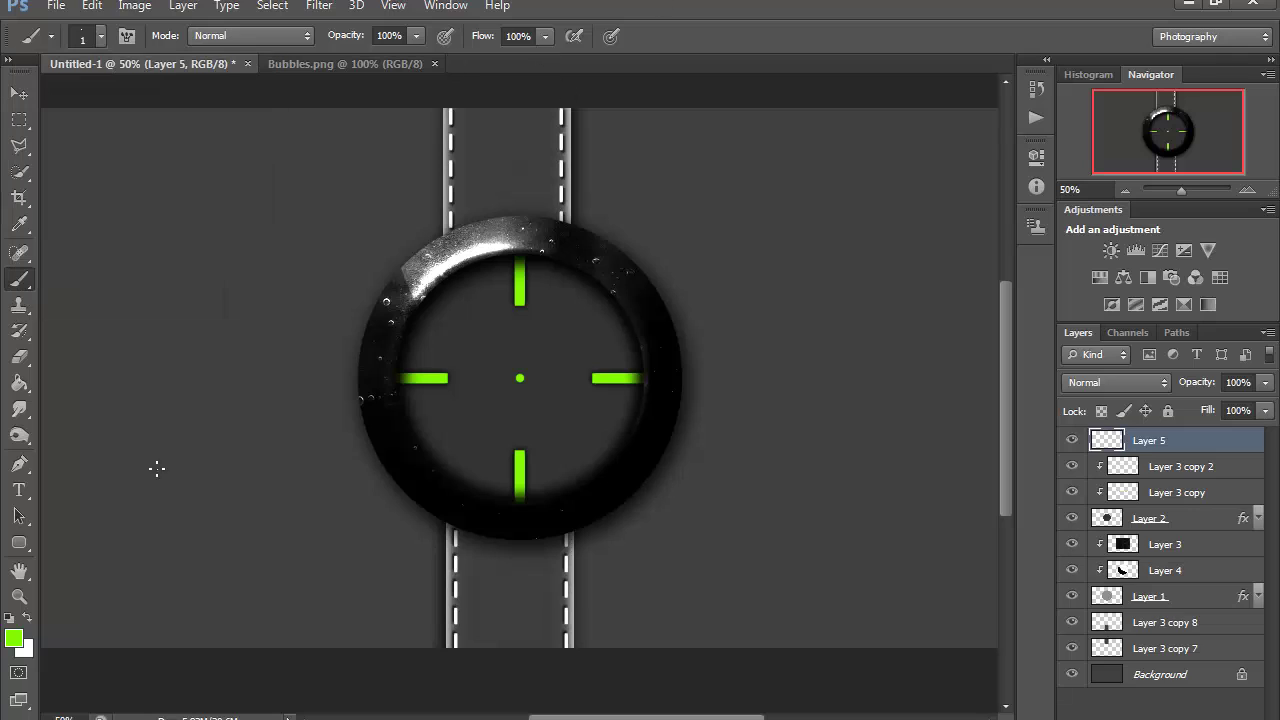
{"action": "left_click", "coordinate": [20, 465]}
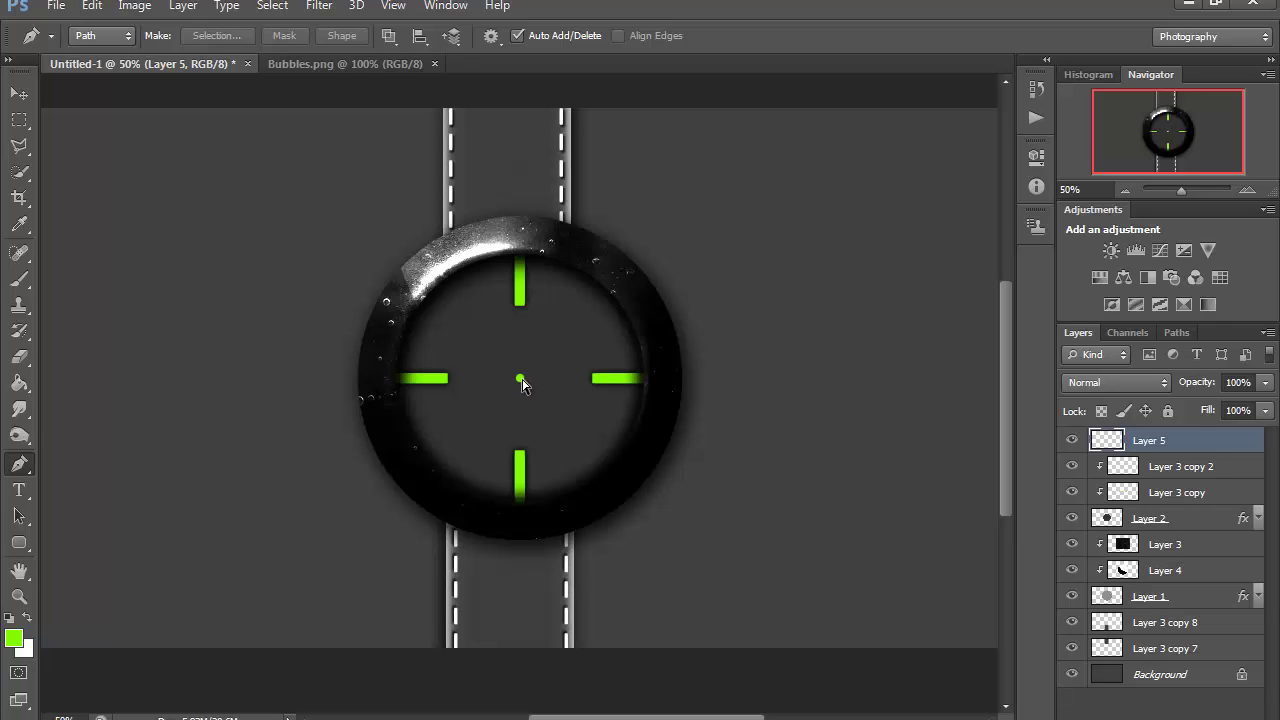
- Add a new layer and draw a closed hour-hand path from the centre dot up towards the dial's right marker
{"action": "key", "text": "ctrl+shift+n"}
{"action": "key", "text": "Return"}
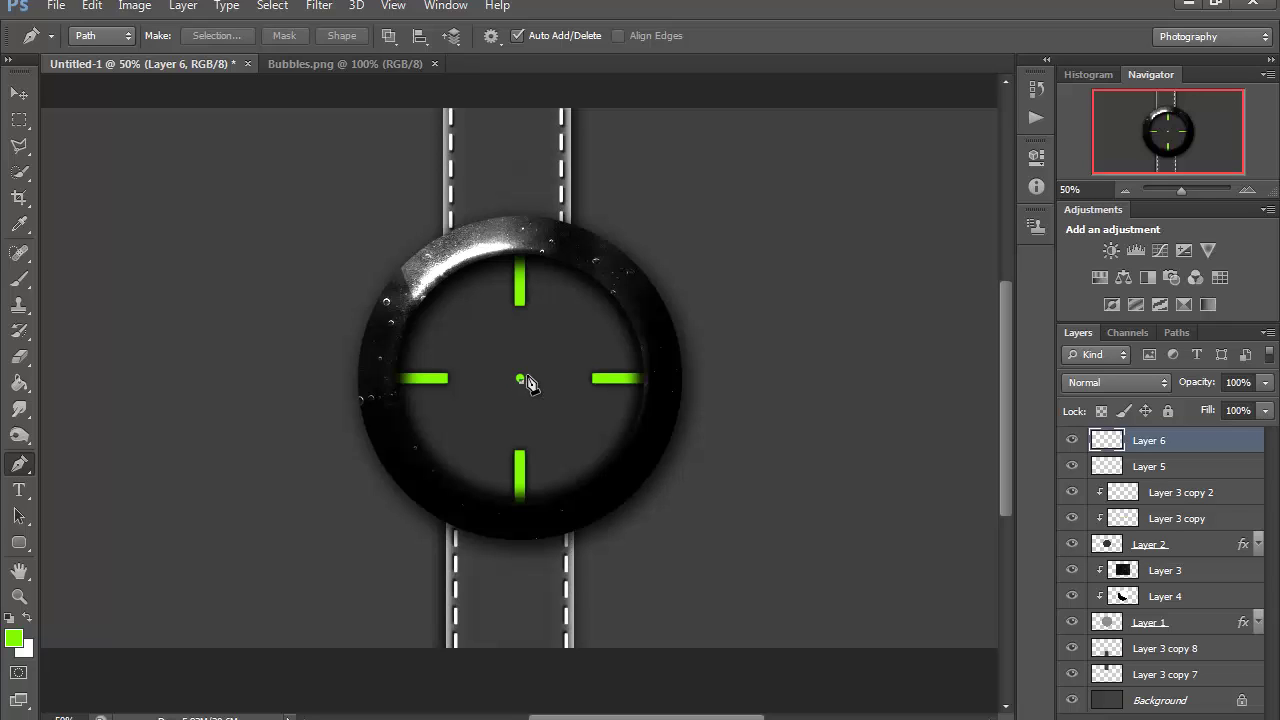
{"action": "left_click", "coordinate": [522, 379]}
{"action": "left_click", "coordinate": [565, 352]}
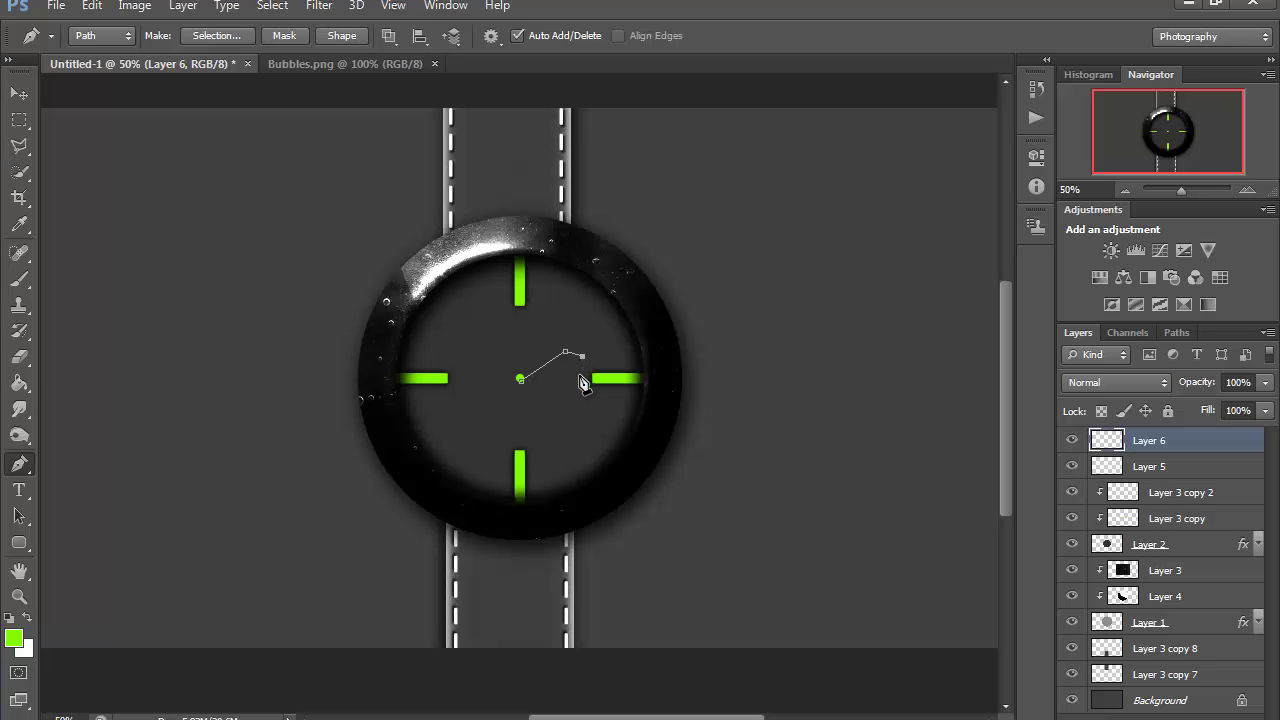
{"action": "left_click", "coordinate": [521, 380]}
- Fill the hour-hand path with the foreground green 84ff00 at 100% opacity and dismiss the path
{"action": "right_click", "coordinate": [566, 372]}
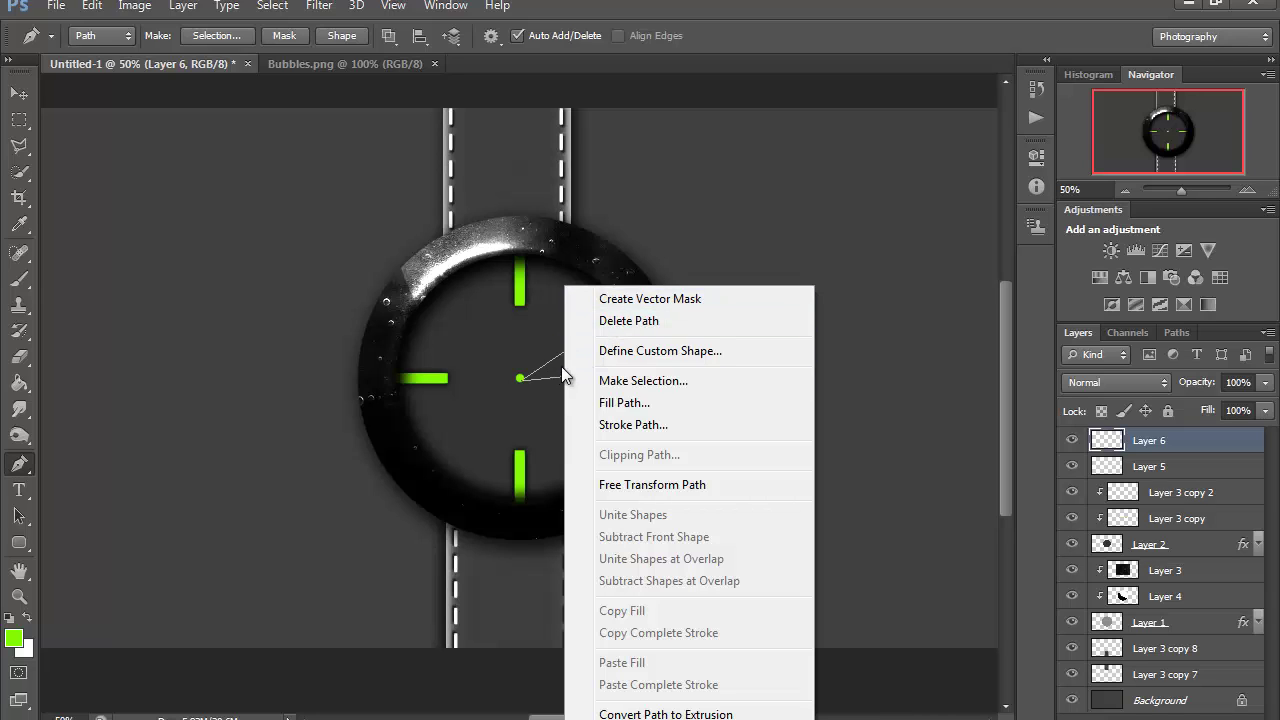
{"action": "left_click", "coordinate": [648, 401]}
{"action": "left_click", "coordinate": [924, 180]}
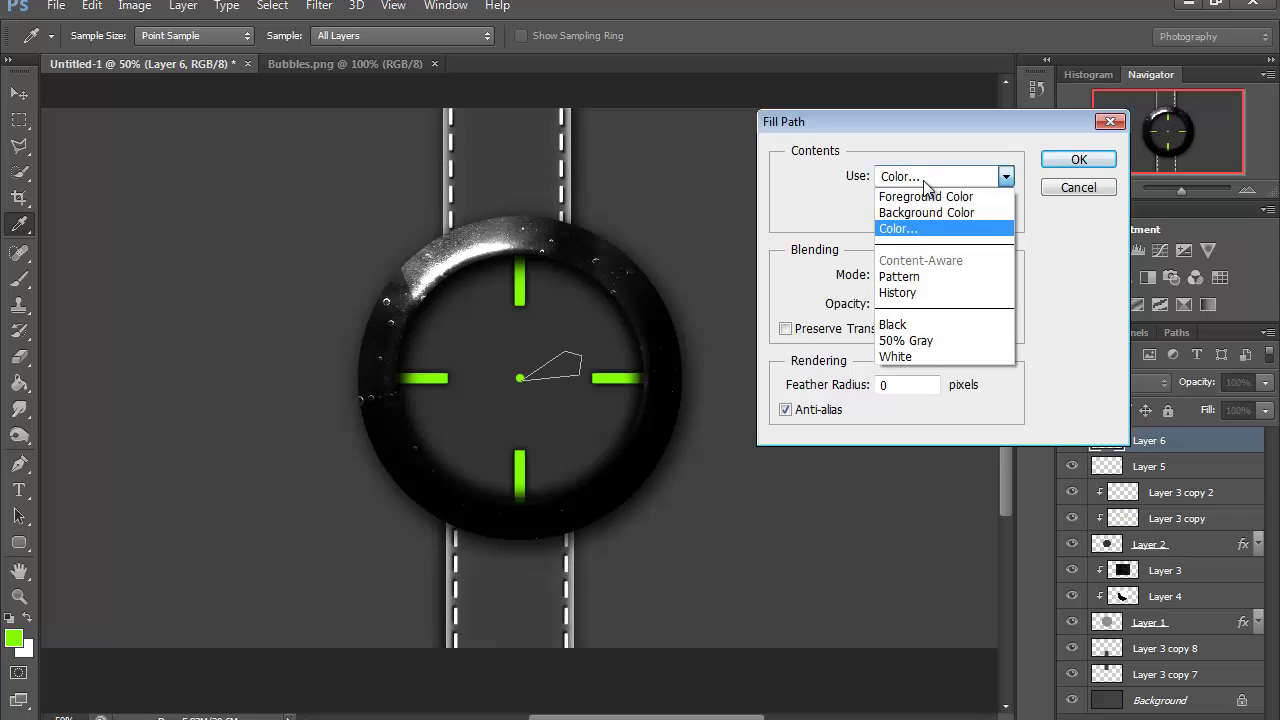
{"action": "left_click", "coordinate": [907, 235]}
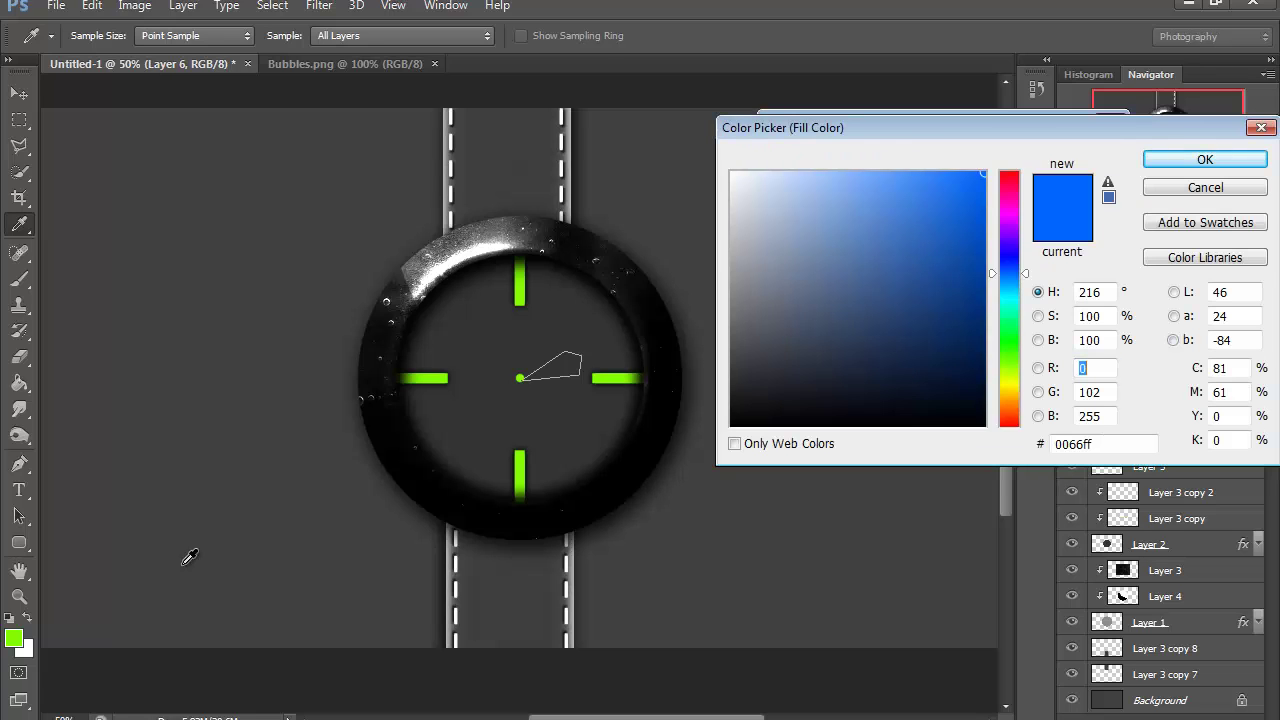
{"action": "left_click", "coordinate": [18, 632]}
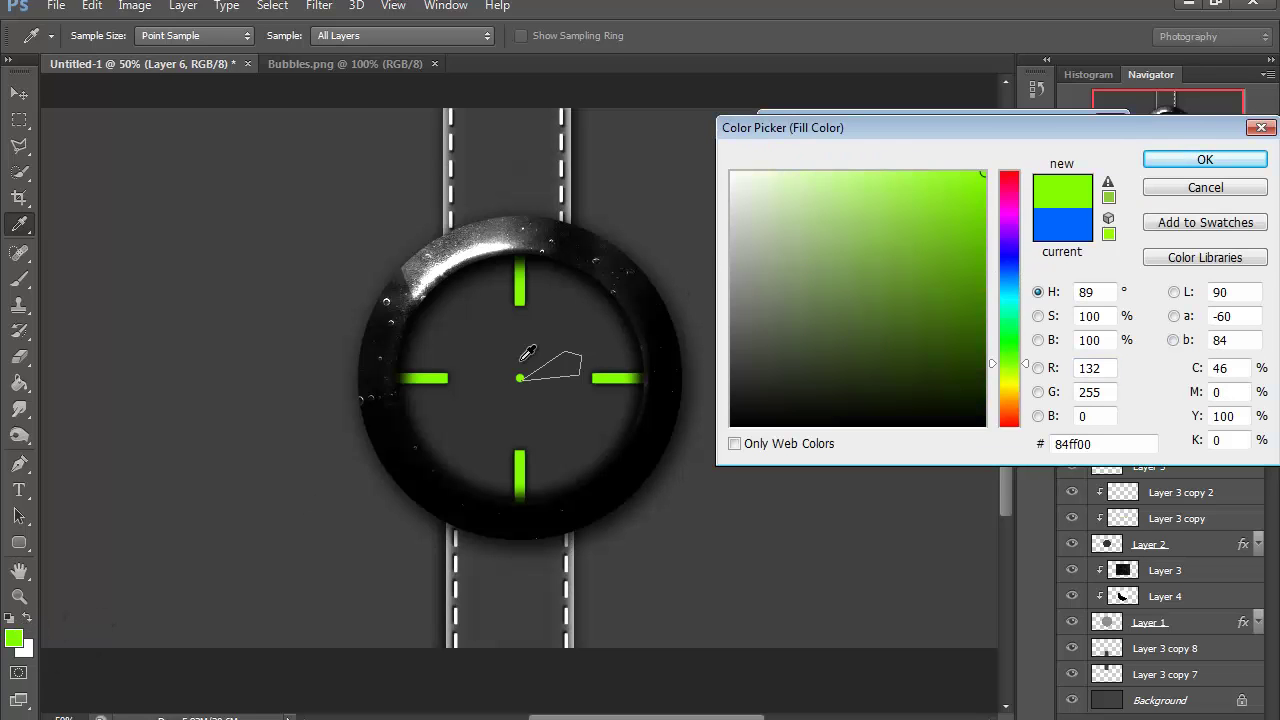
{"action": "left_click", "coordinate": [1228, 158]}
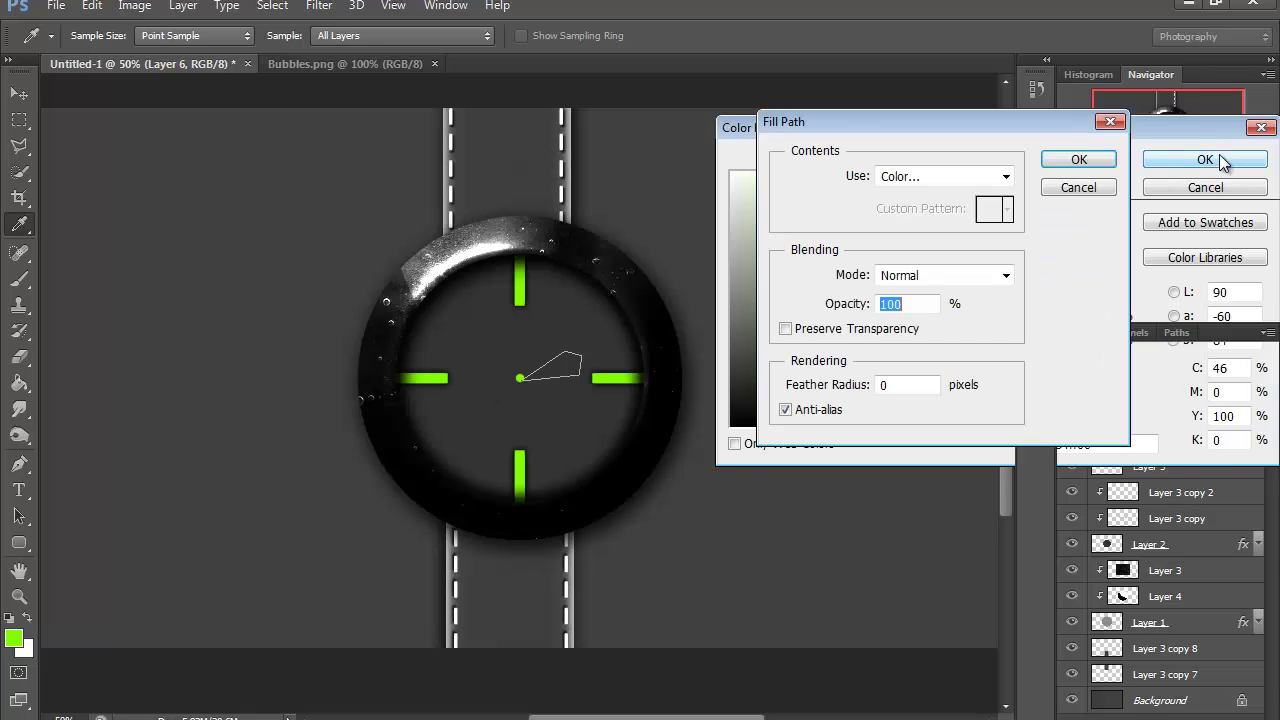
{"action": "left_click", "coordinate": [1077, 160]}
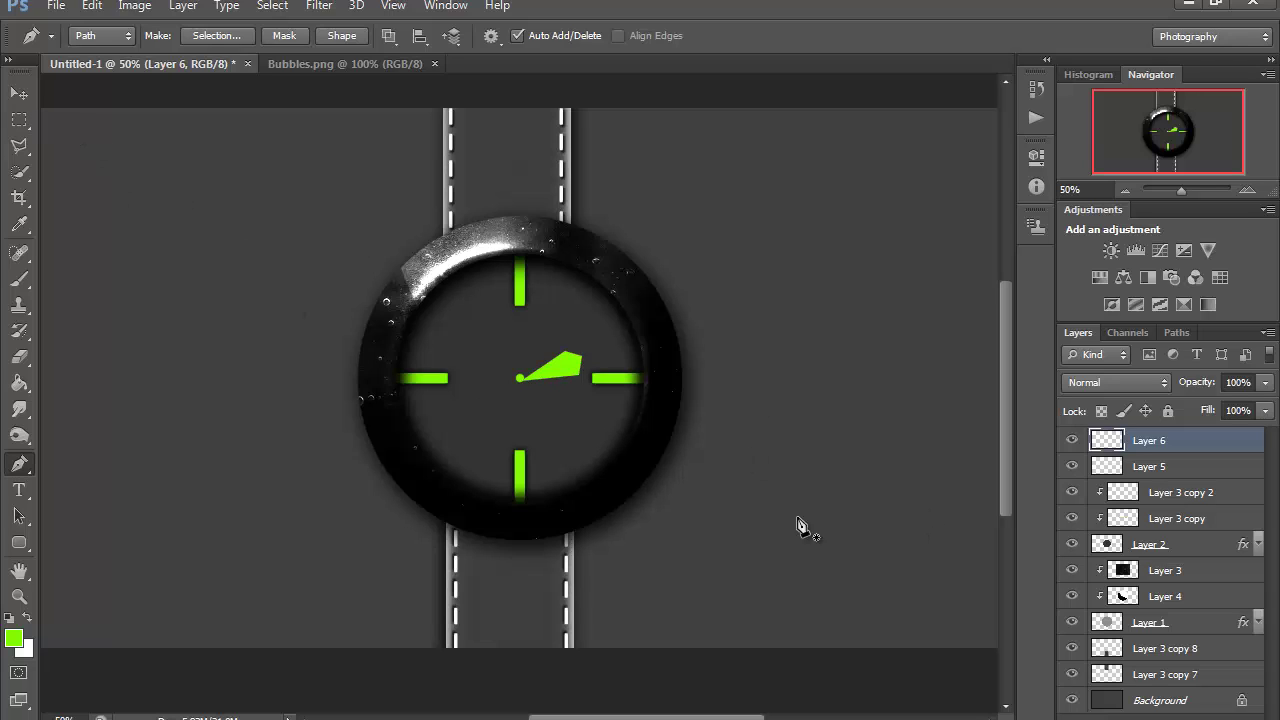
{"action": "key", "text": "Return"}
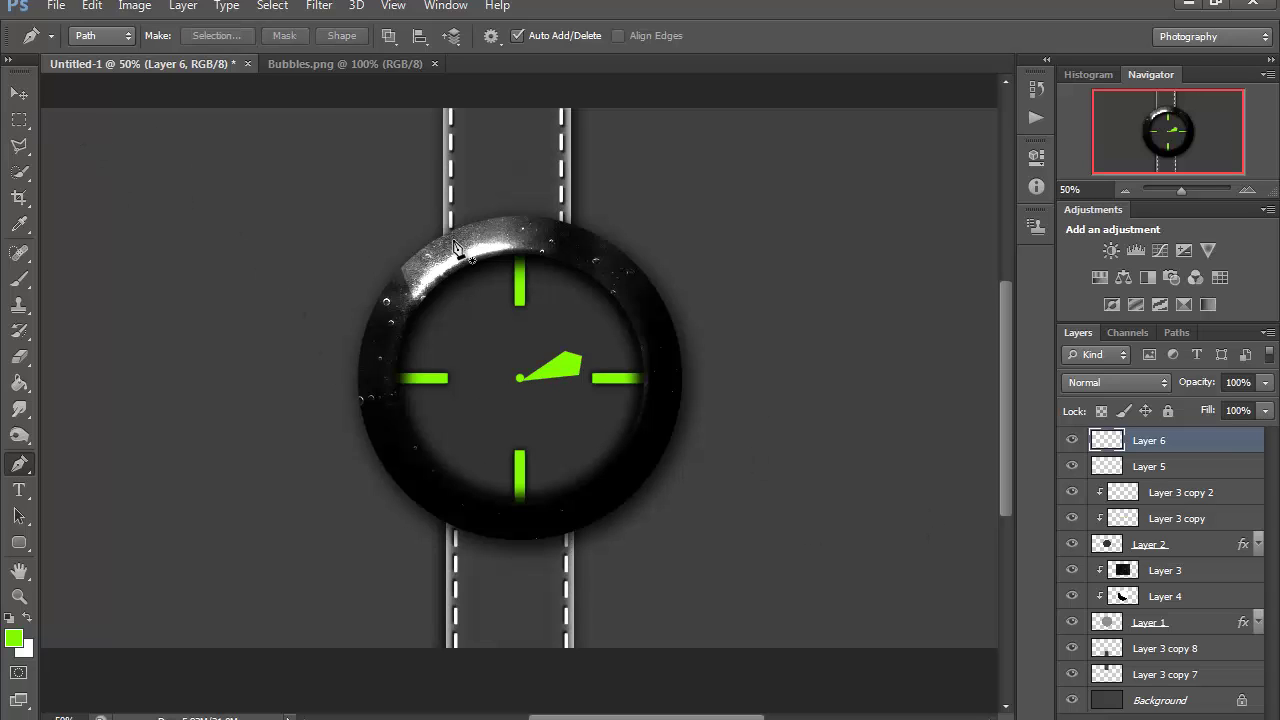
- Give the centre dot's Layer 5 a black Outer Glow with Normal blend mode and 16 px size
{"action": "left_click", "coordinate": [1216, 472]}
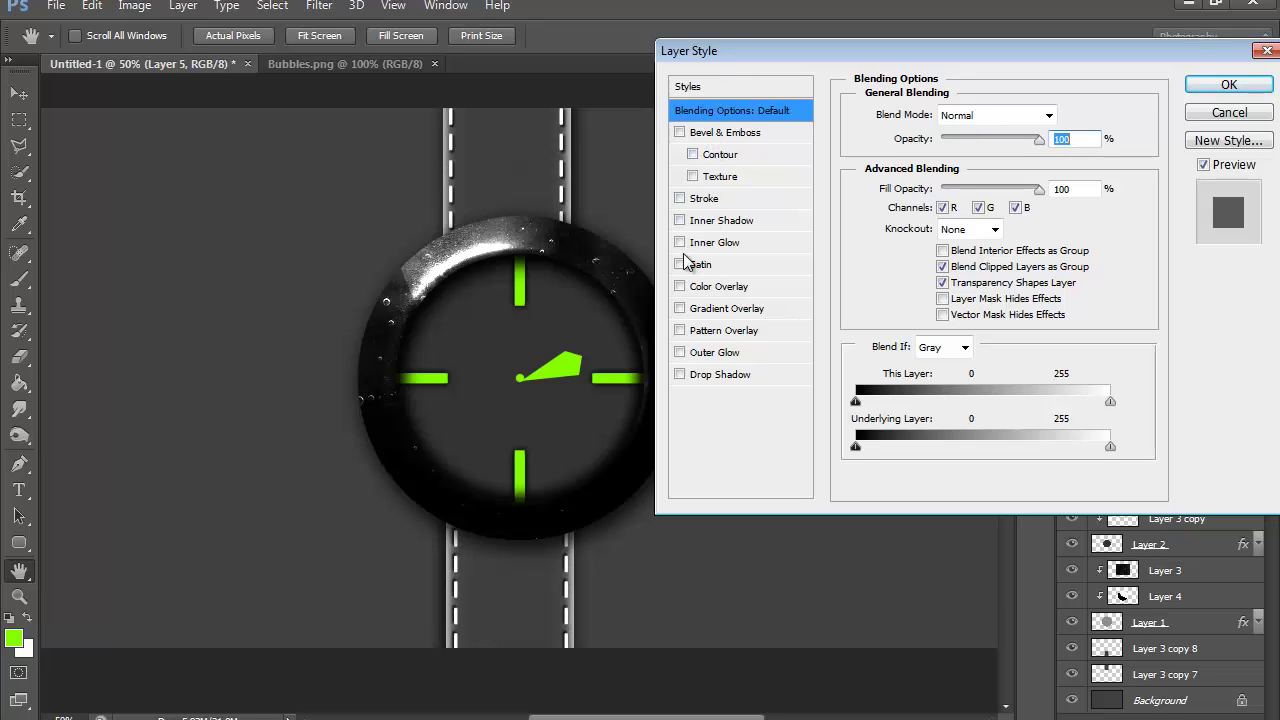
{"action": "left_click", "coordinate": [706, 352]}
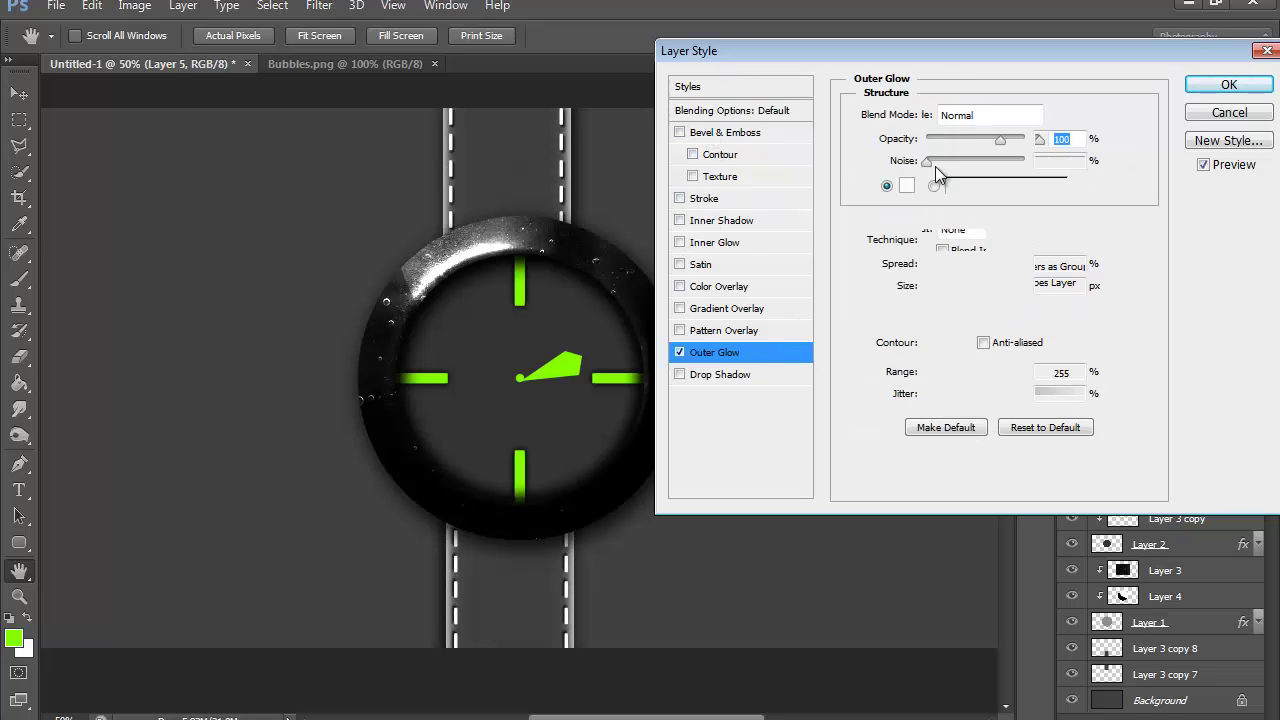
{"action": "left_click", "coordinate": [942, 118]}
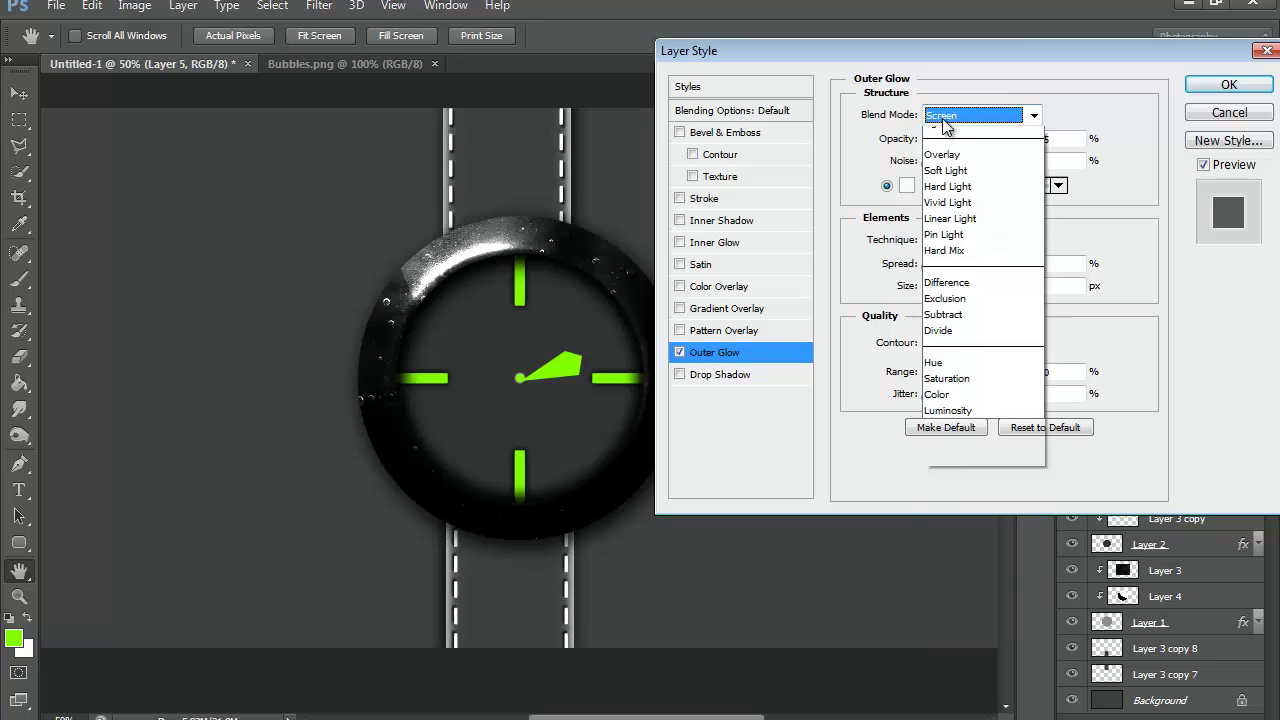
{"action": "left_click", "coordinate": [943, 129]}
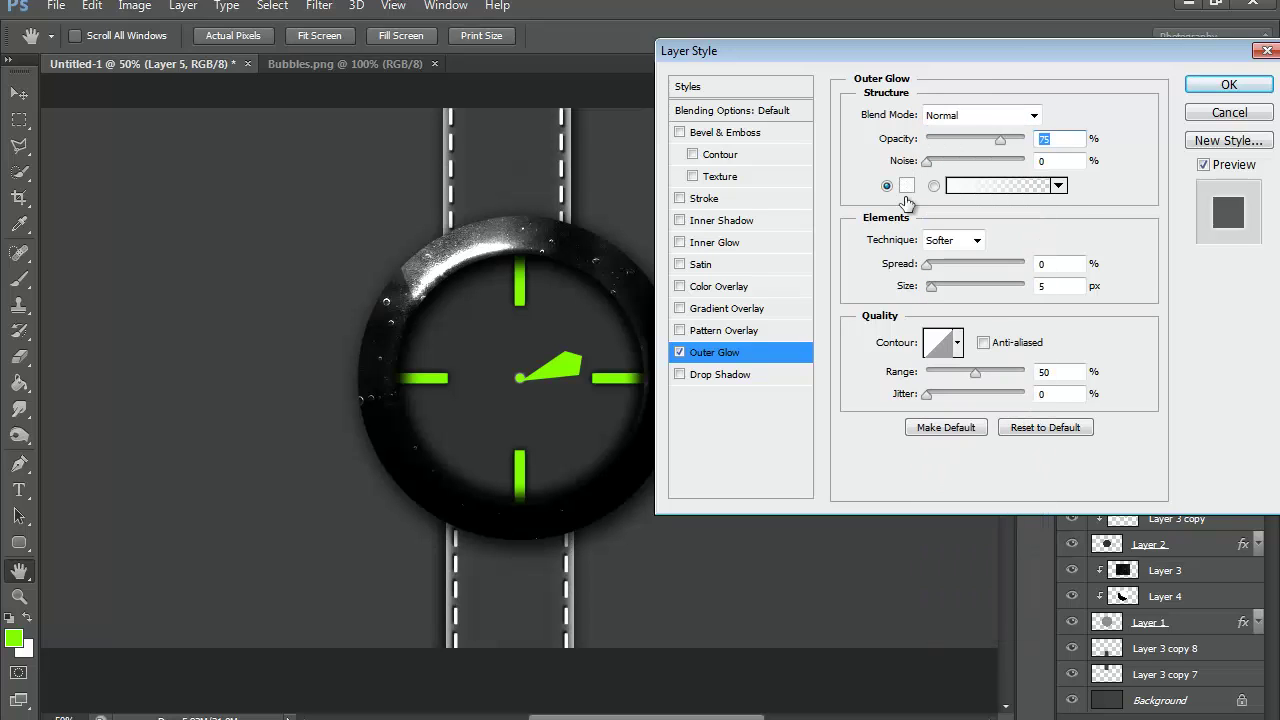
{"action": "left_click", "coordinate": [905, 189]}
{"action": "left_click", "coordinate": [970, 410]}
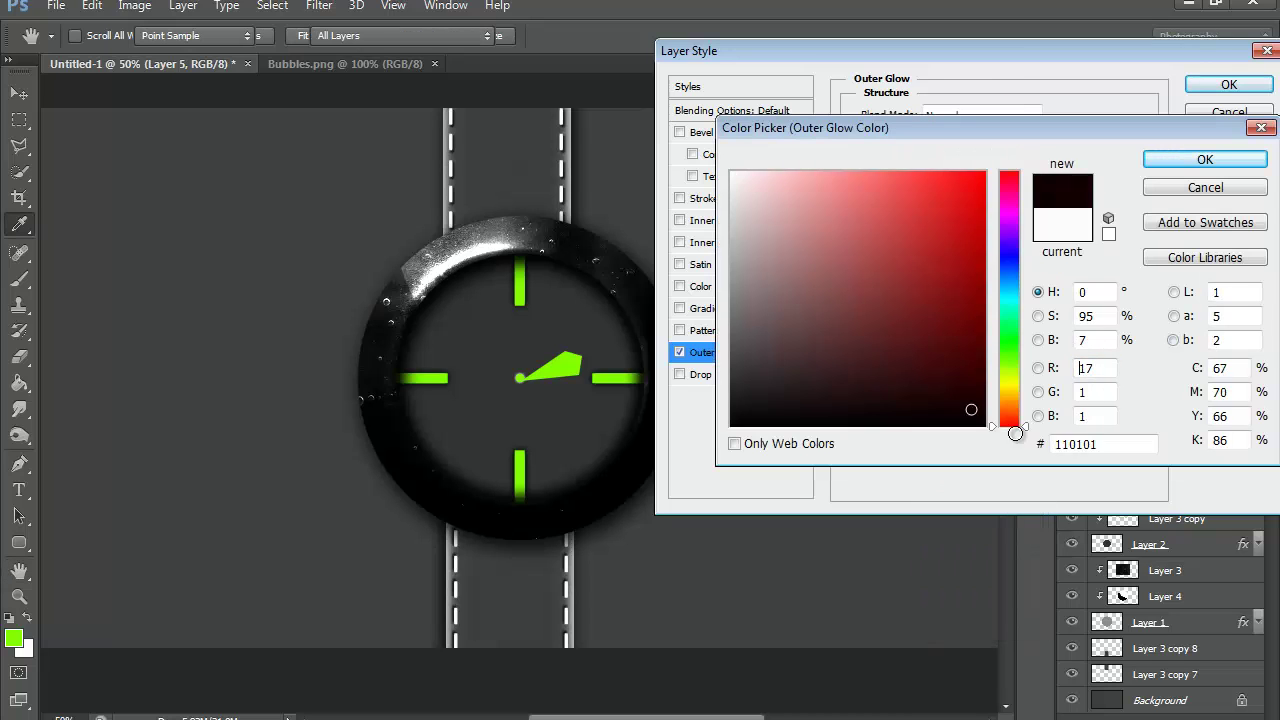
{"action": "left_click_drag", "start_coordinate": [1015, 432], "coordinate": [1038, 447]}
{"action": "left_click", "coordinate": [1205, 159]}
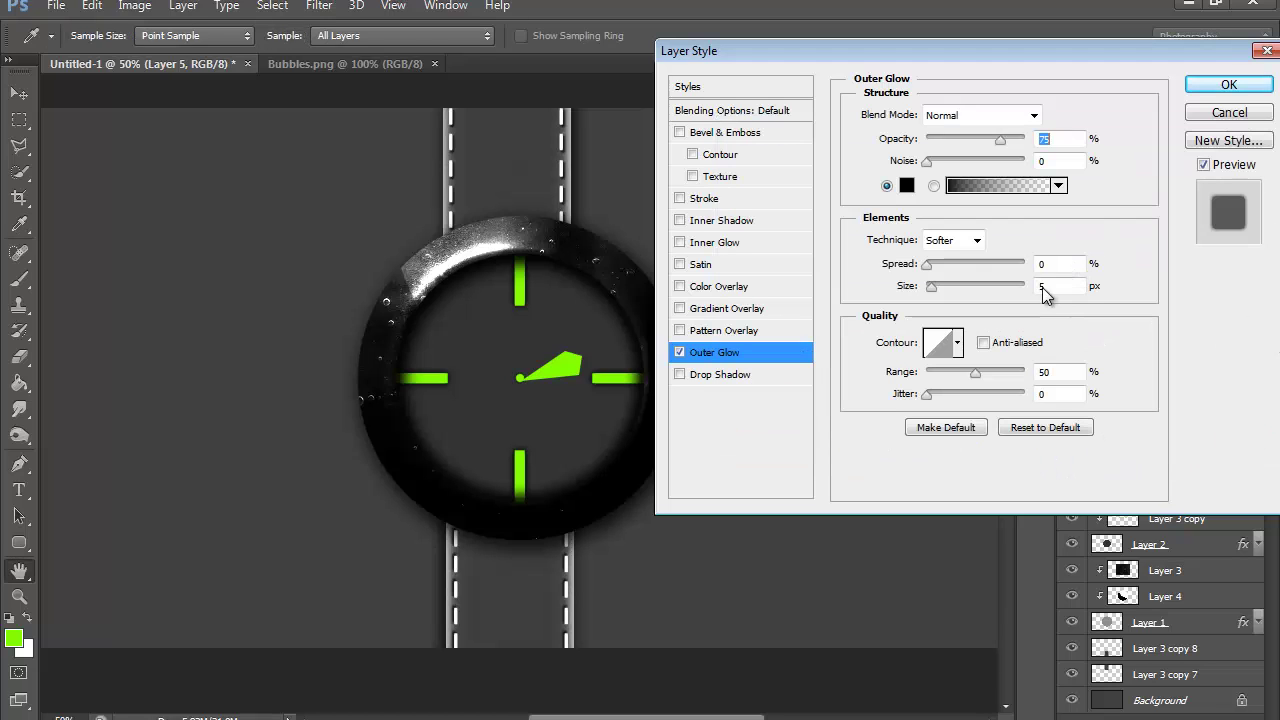
{"action": "type", "text": "16"}
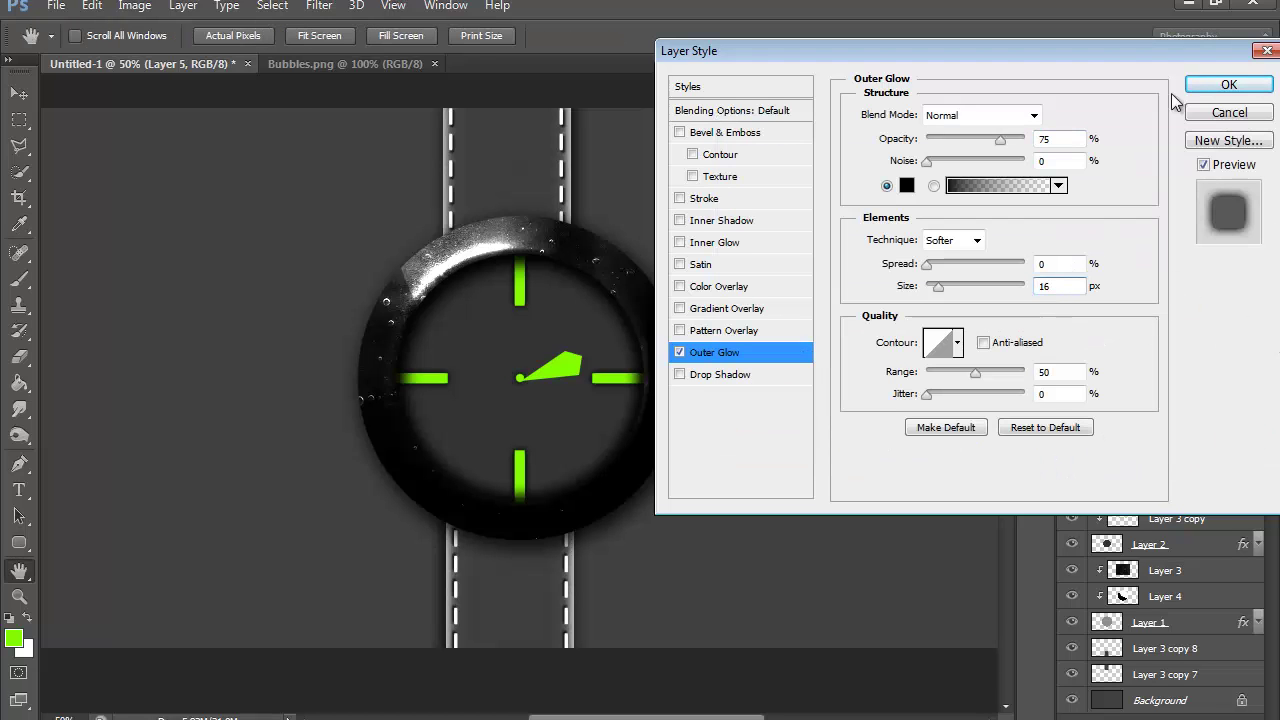
{"action": "left_click", "coordinate": [1229, 85]}
{"action": "key", "text": "p"}
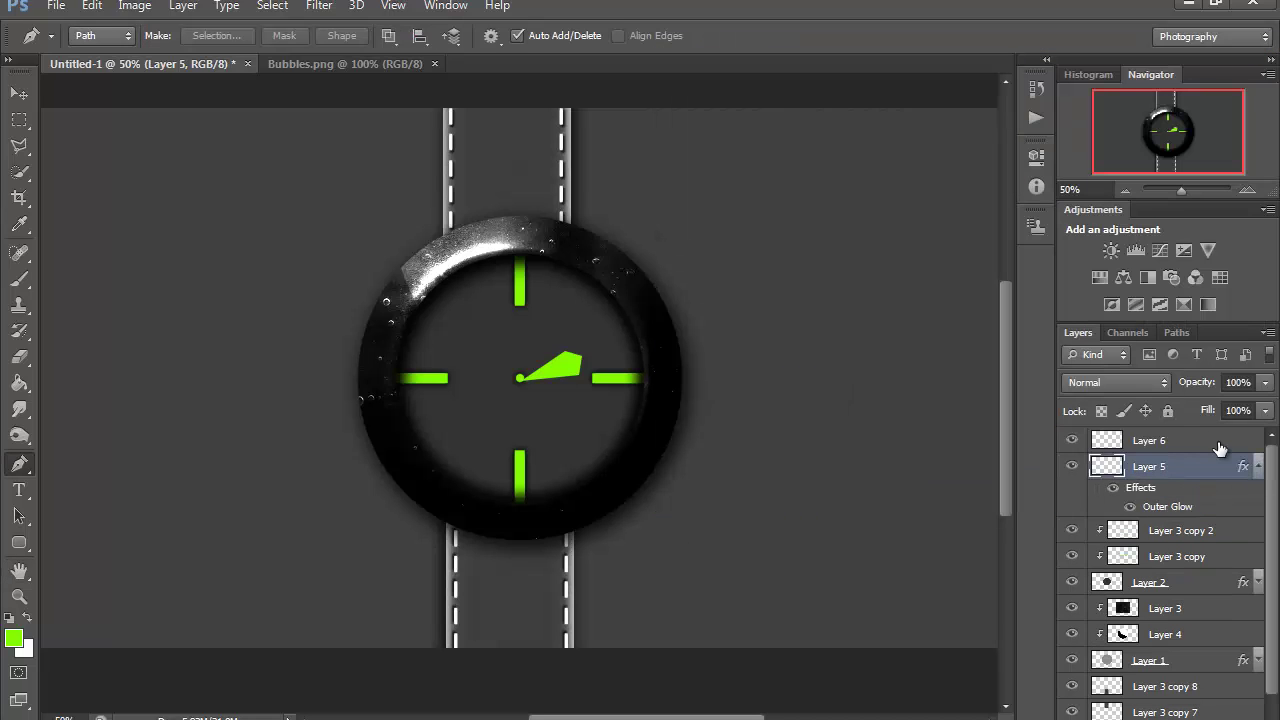
- Give the hour hand's Layer 6 a black Outer Glow with Normal blend mode and 16 px size, and collapse its effects list
{"action": "left_click", "coordinate": [1218, 445]}
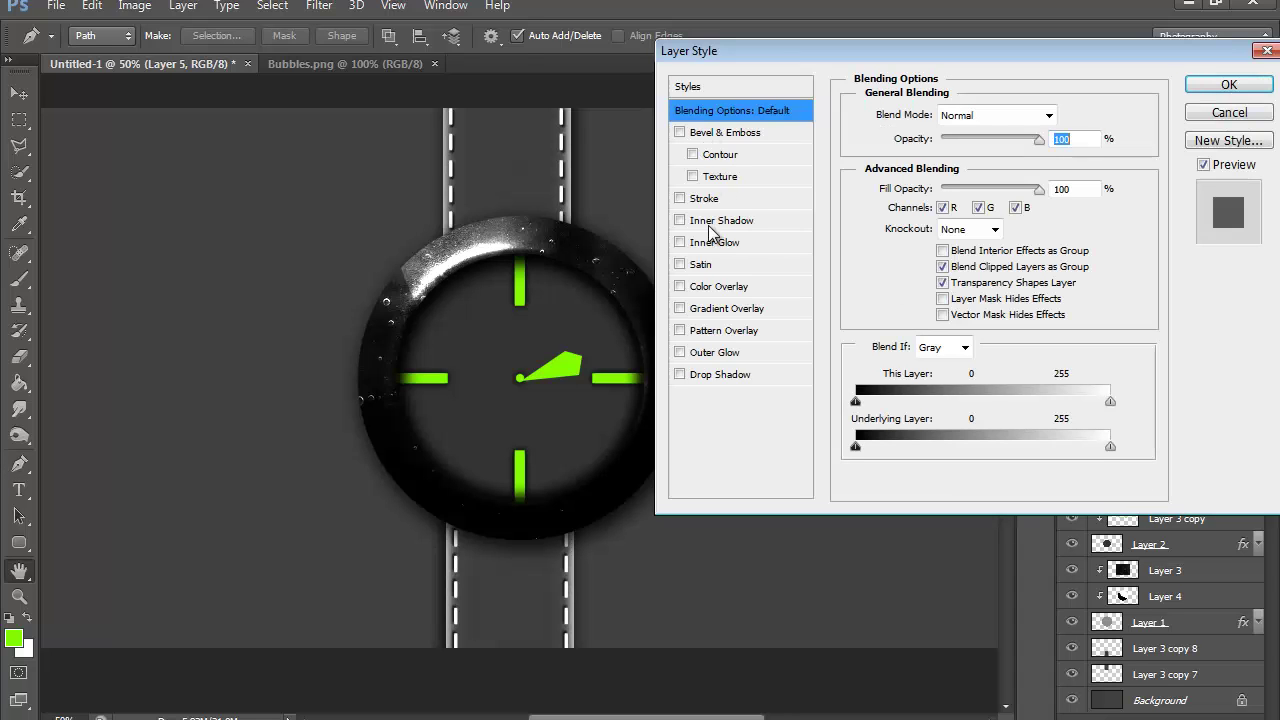
{"action": "left_click", "coordinate": [722, 354]}
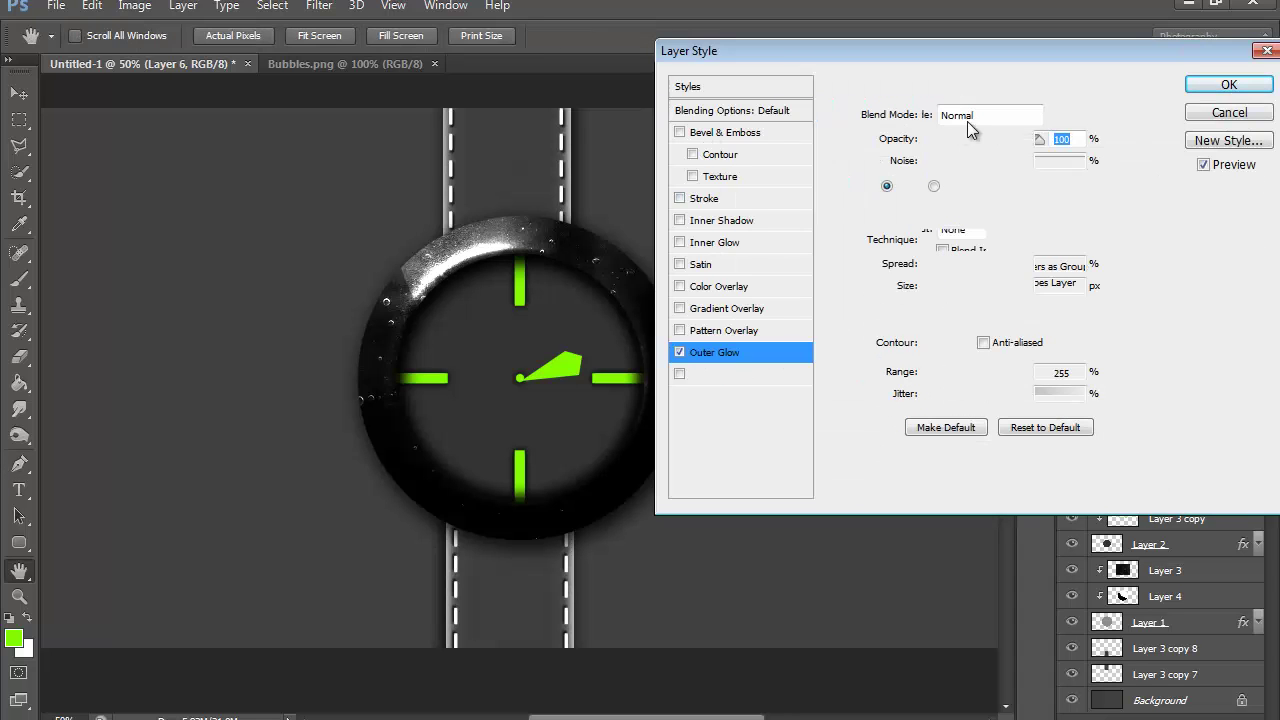
{"action": "left_click", "coordinate": [975, 114]}
{"action": "left_click", "coordinate": [950, 134]}
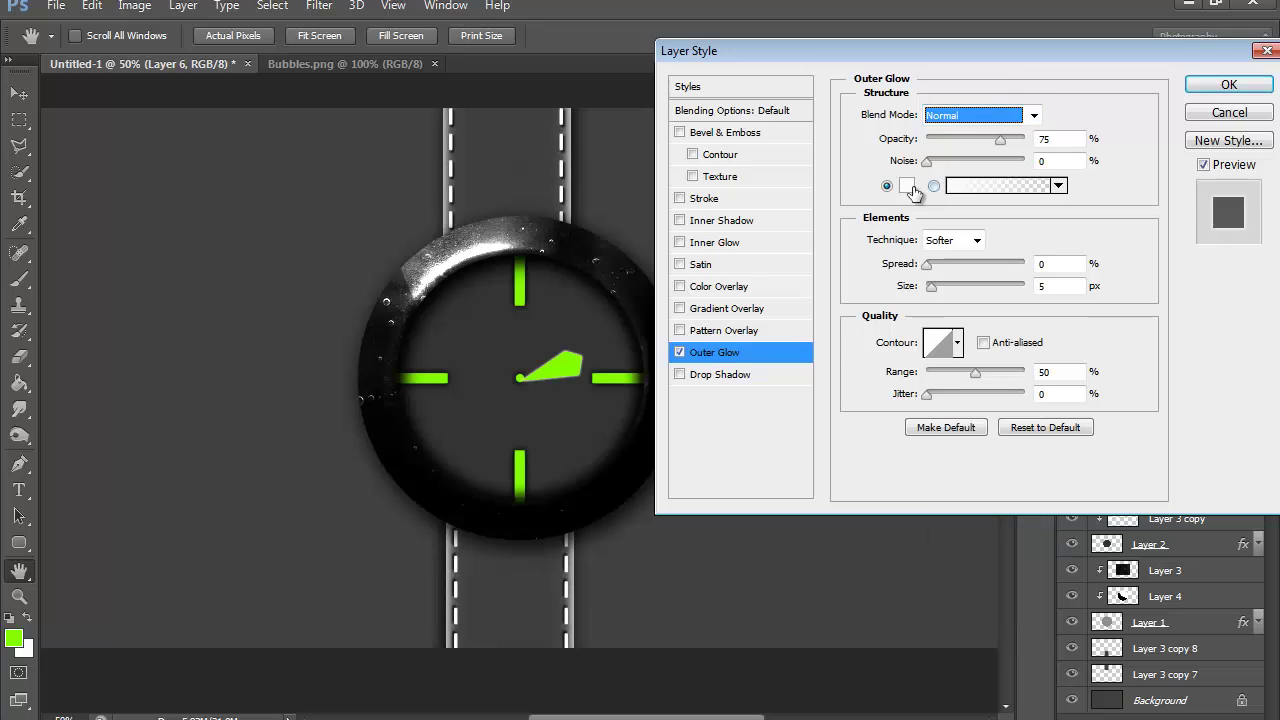
{"action": "left_click", "coordinate": [906, 185]}
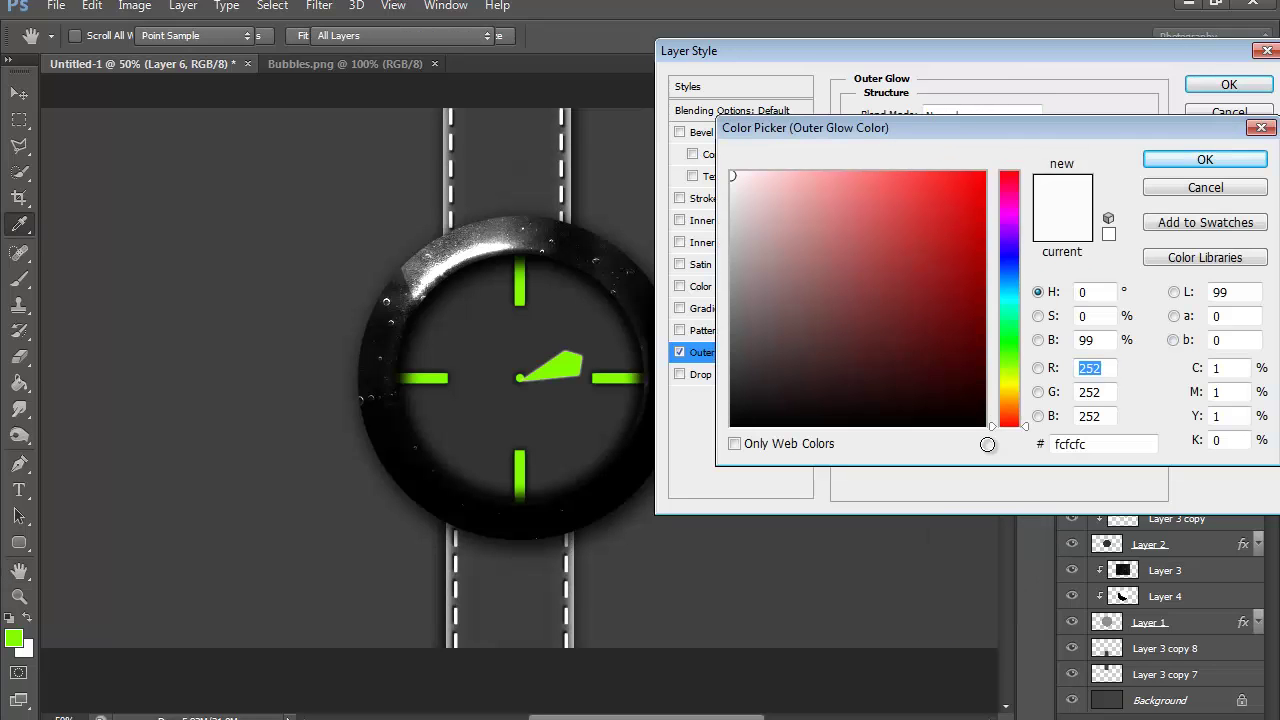
{"action": "left_click_drag", "start_coordinate": [980, 420], "coordinate": [1002, 450]}
{"action": "left_click", "coordinate": [1205, 160]}
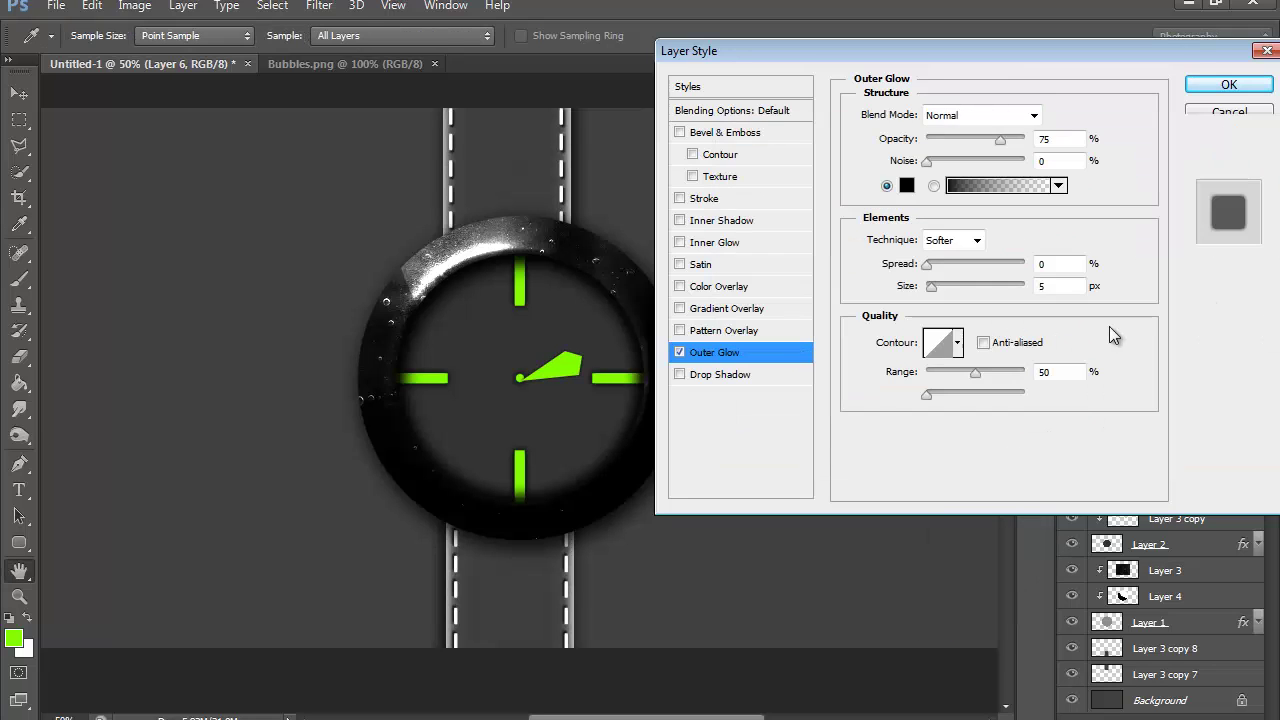
{"action": "left_click", "coordinate": [1052, 289]}
{"action": "type", "text": "16"}
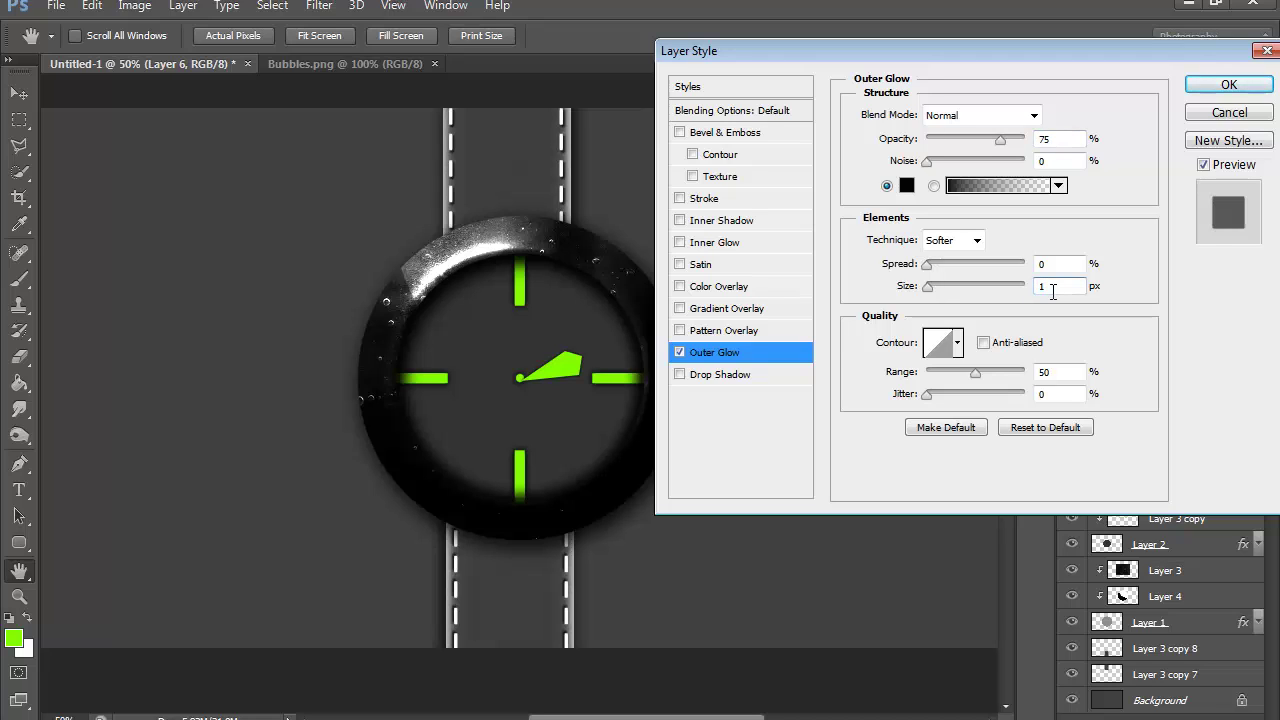
{"action": "left_click", "coordinate": [1266, 90]}
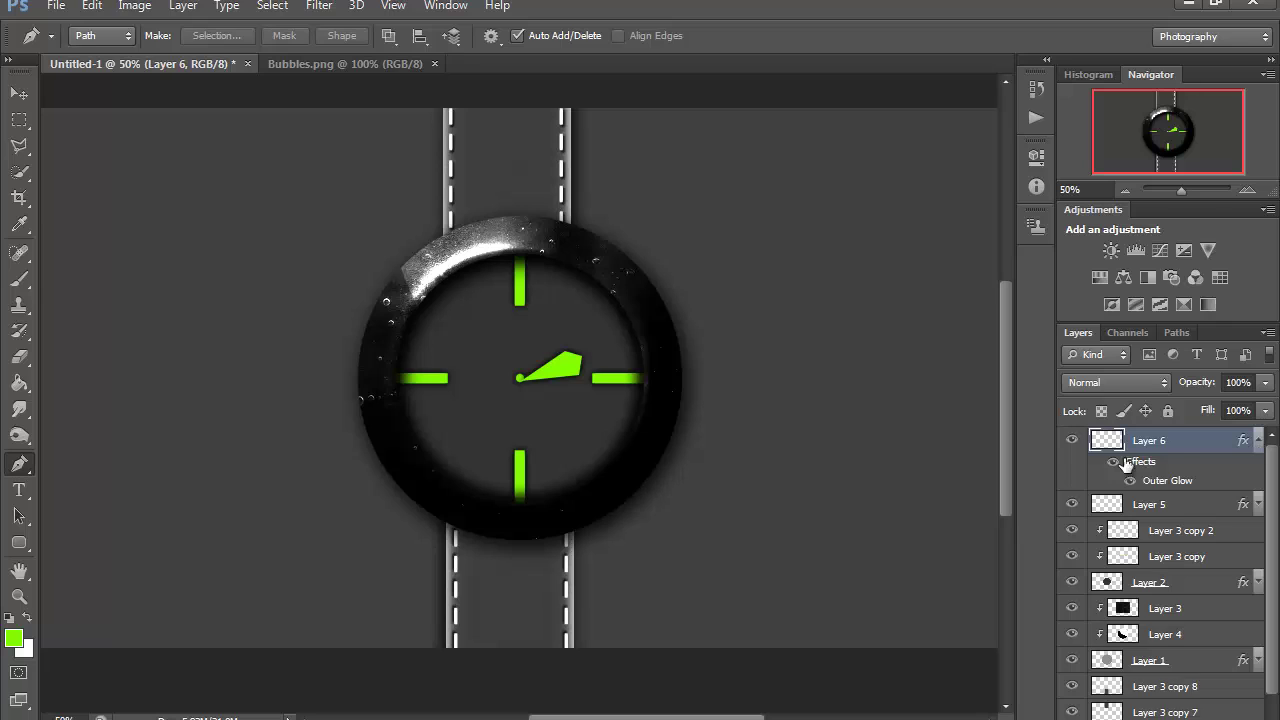
{"action": "left_click", "coordinate": [1258, 441]}
- Nudge the hour hand so its tip meets the centre dot, and move Layer 6 below Layer 5
{"action": "left_click", "coordinate": [14, 96]}
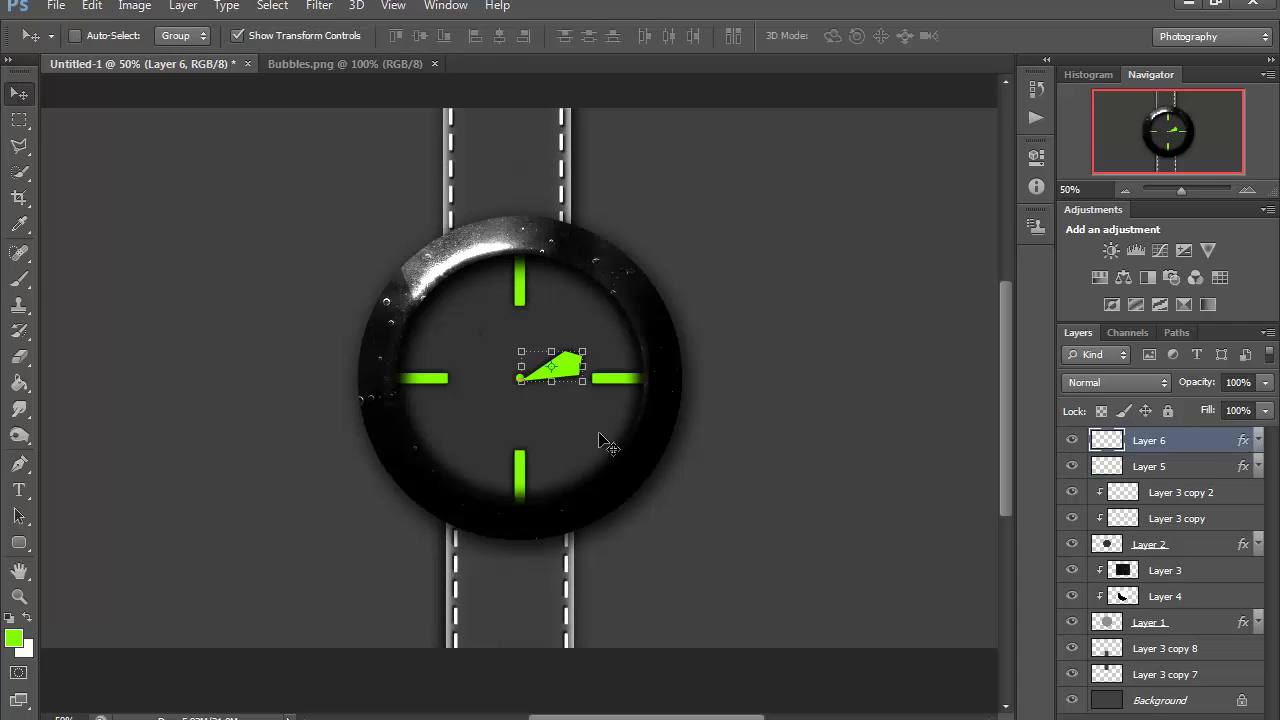
{"action": "left_click_drag", "start_coordinate": [605, 443], "coordinate": [601, 436]}
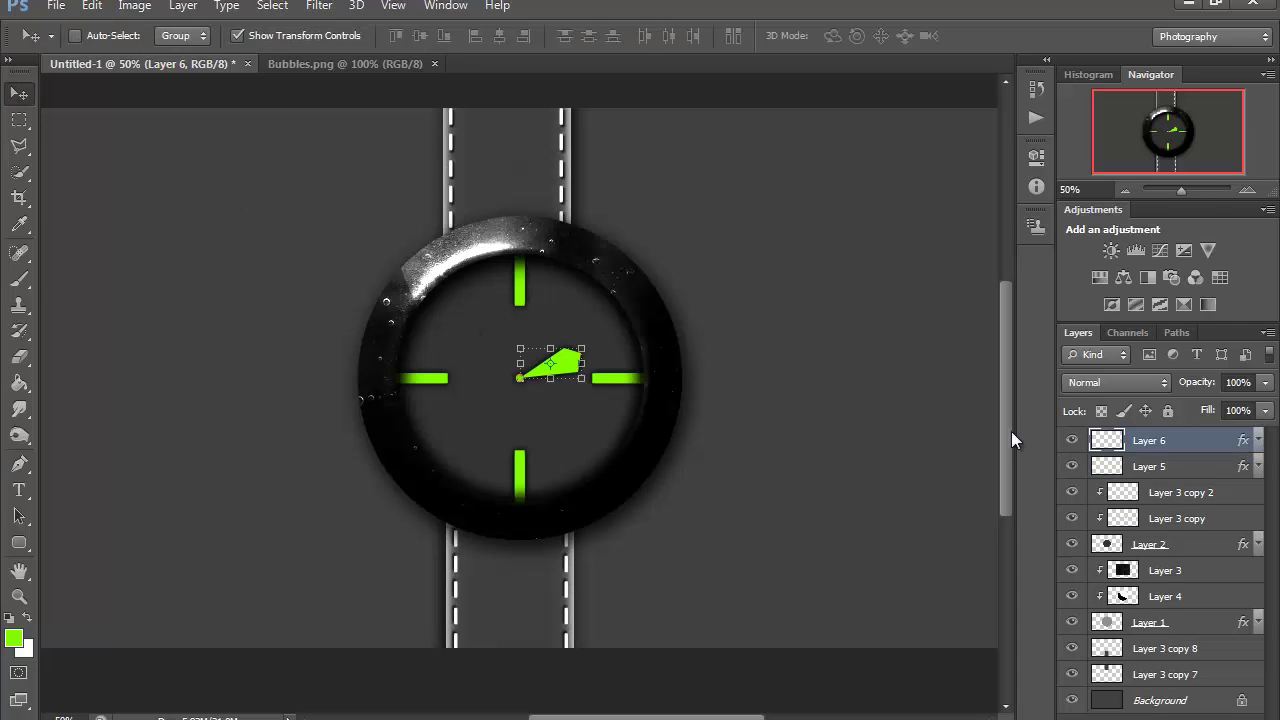
{"action": "left_click_drag", "start_coordinate": [1207, 446], "coordinate": [1202, 484]}
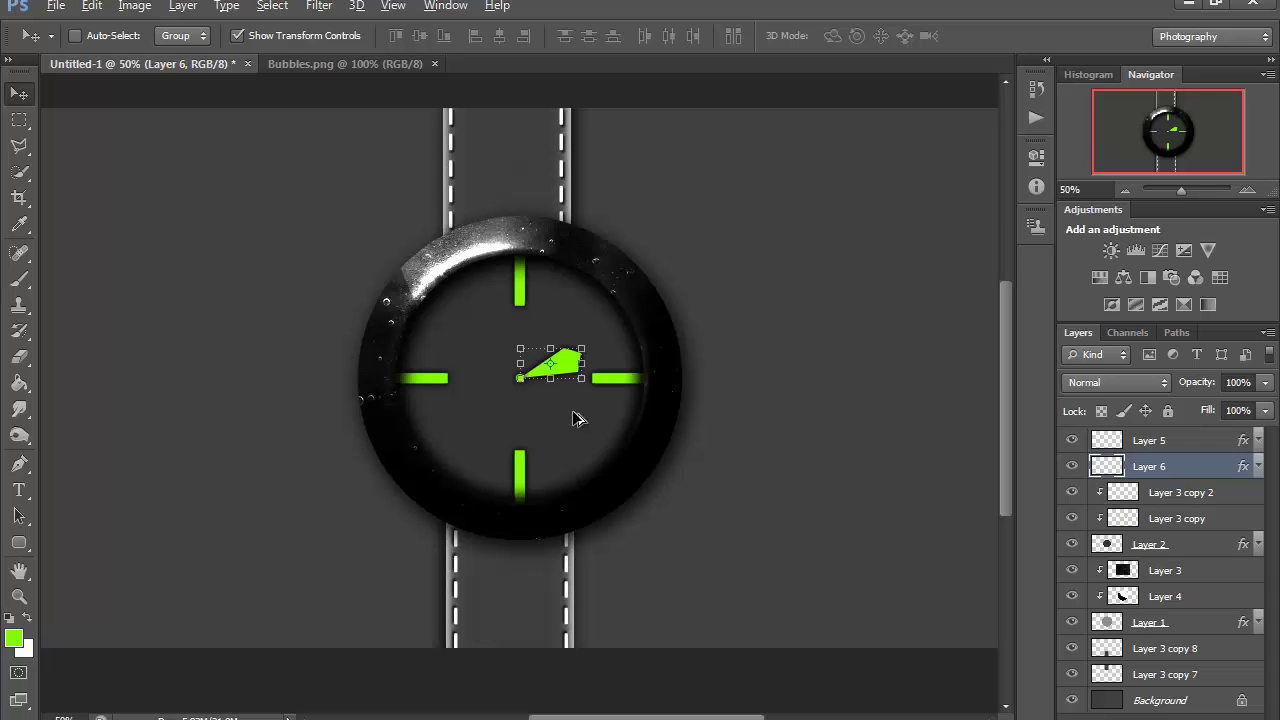
- Duplicate the hour hand to the dial's lower left and stretch the copy to 166.39% width
{"action": "left_click_drag", "start_coordinate": [572, 420], "coordinate": [506, 454]}
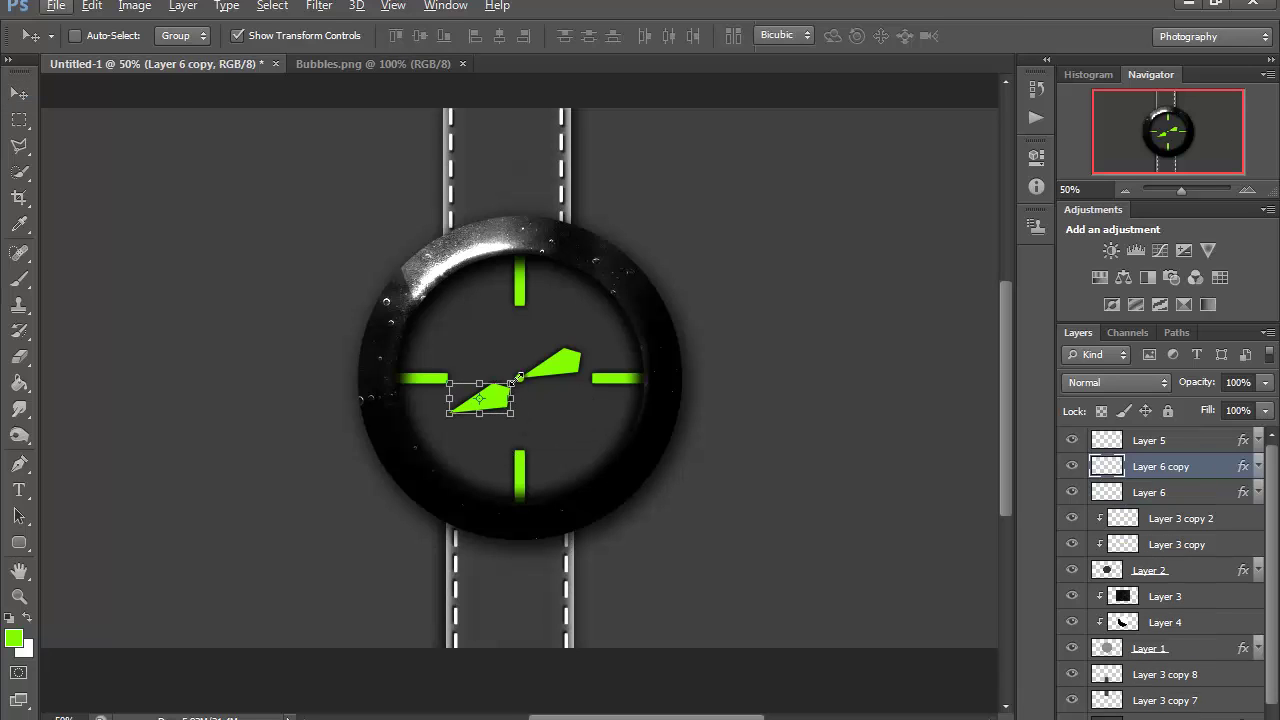
{"action": "mouse_move", "coordinate": [511, 383]}
{"action": "left_mouse_down"}
{"action": "mouse_move", "coordinate": [561, 366]}
{"action": "mouse_move", "coordinate": [500, 370]}
{"action": "mouse_move", "coordinate": [505, 383]}
{"action": "left_mouse_up"}
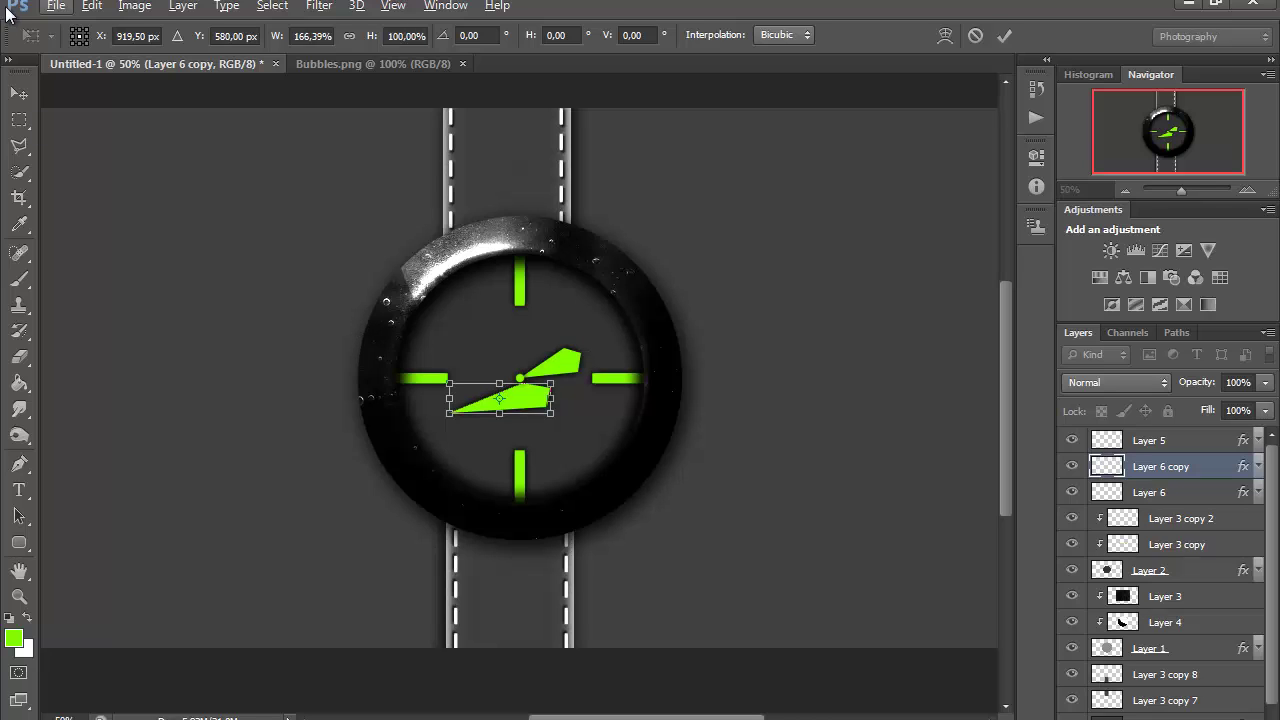
{"action": "left_click", "coordinate": [20, 94]}
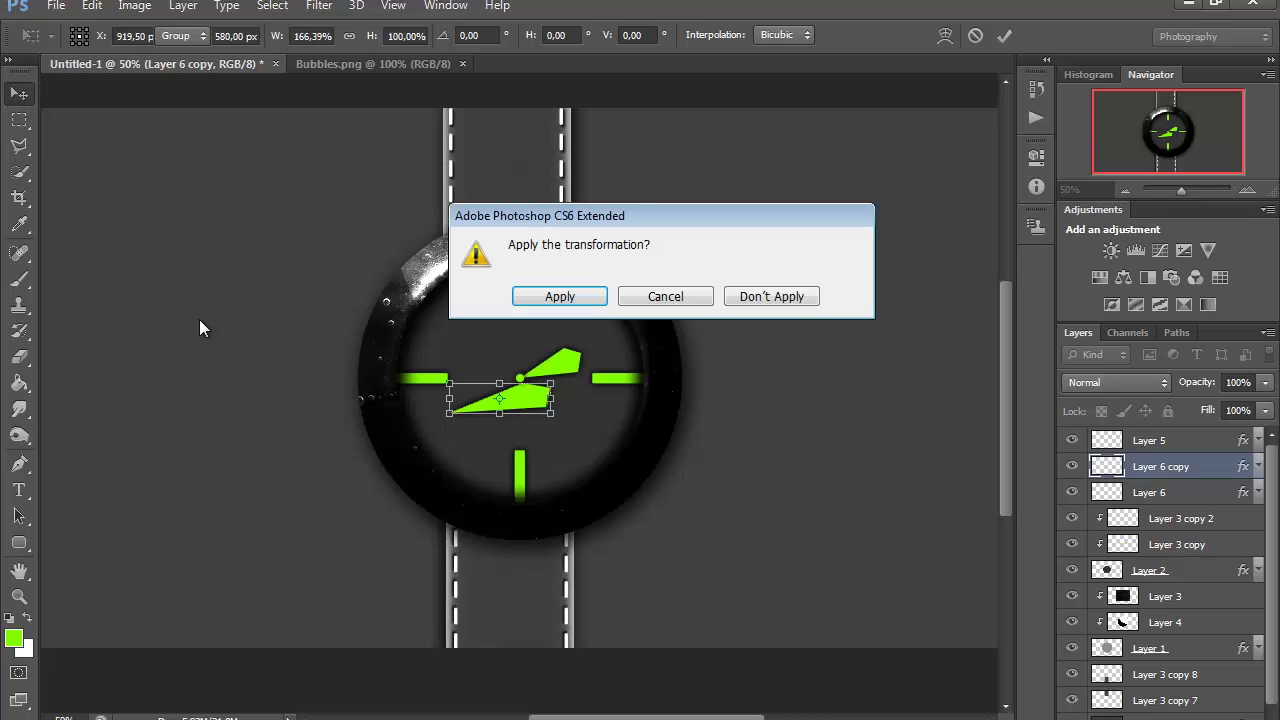
{"action": "key", "text": "Return"}
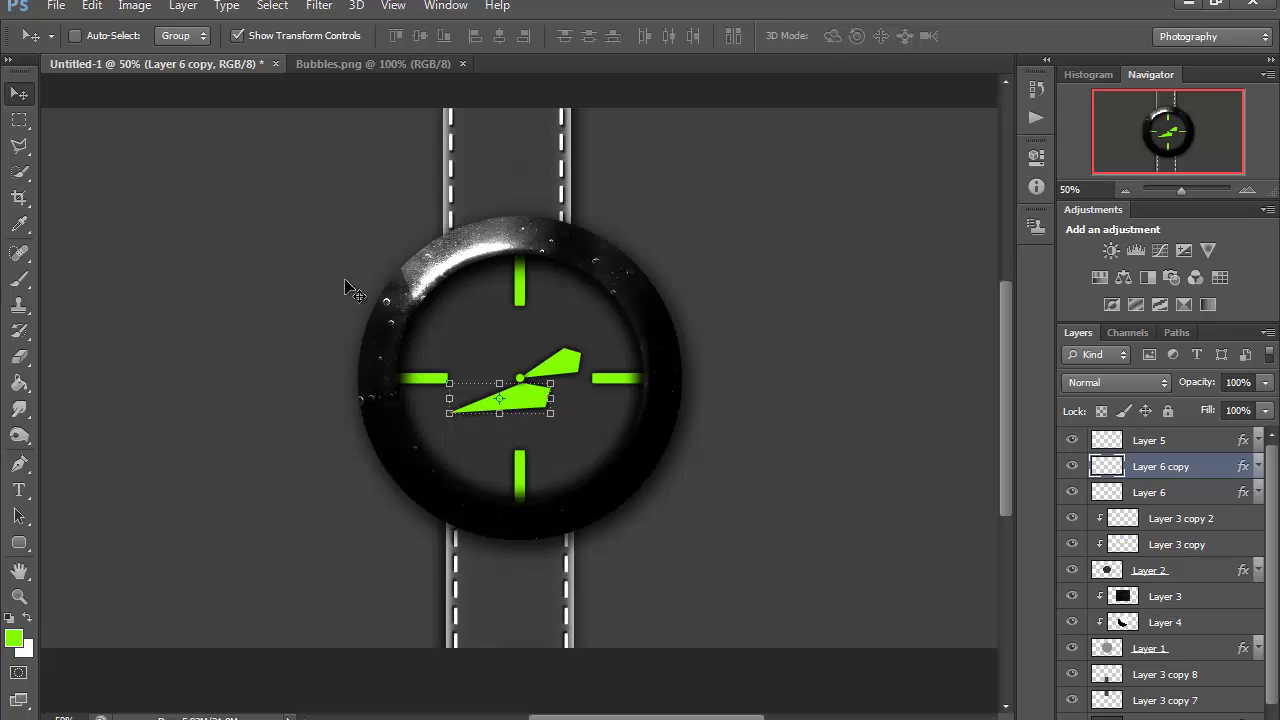
- Rotate the lengthened hand copy by 180°
{"action": "left_click", "coordinate": [91, 6]}
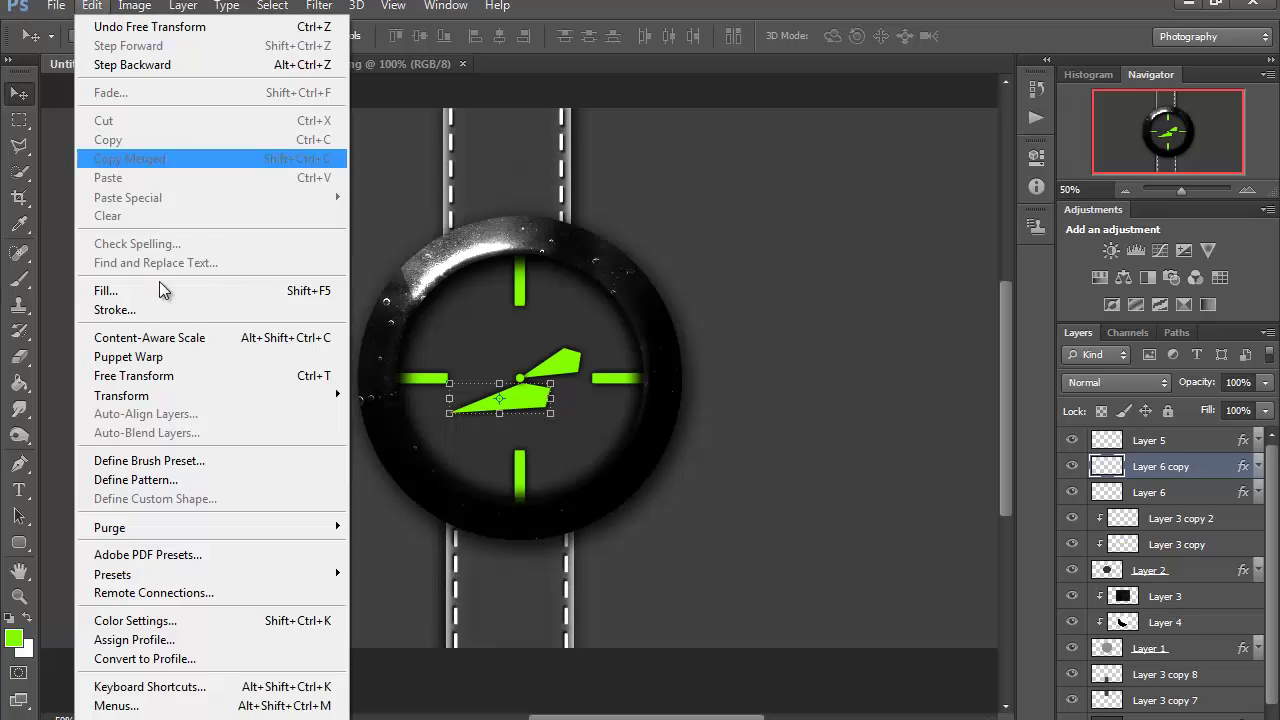
{"action": "mouse_move", "coordinate": [216, 395]}
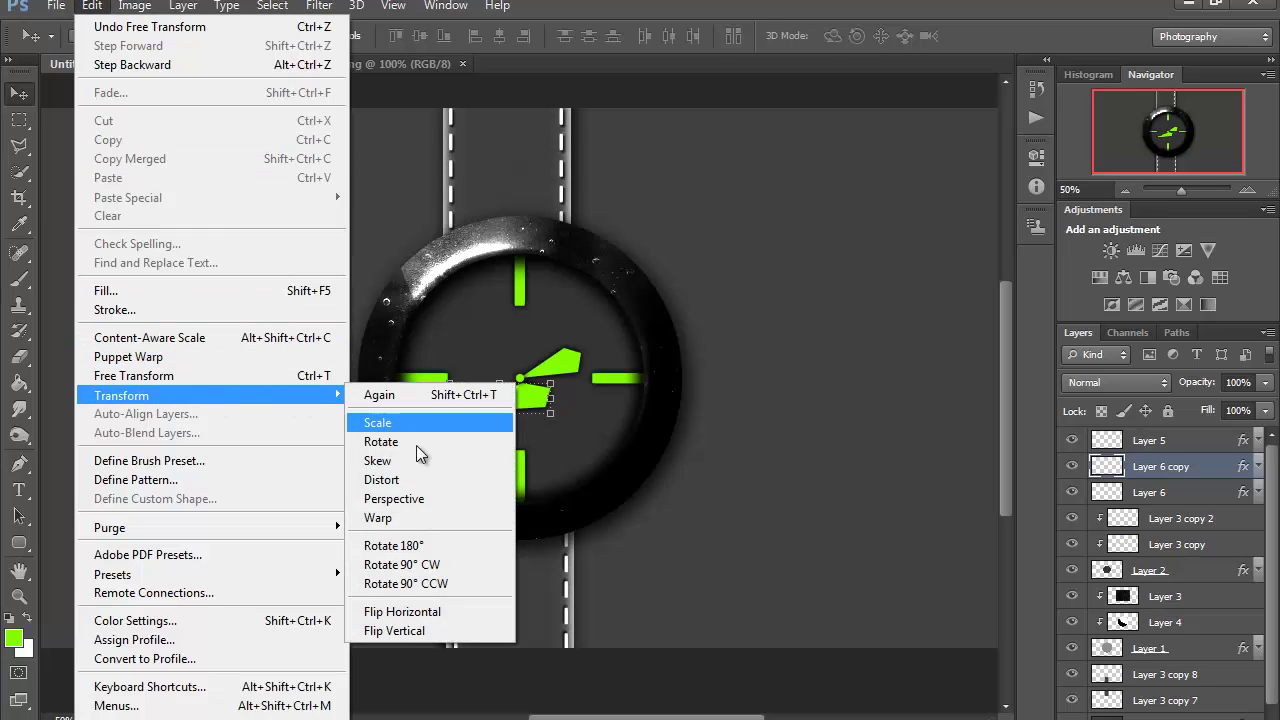
{"action": "left_click", "coordinate": [436, 548]}
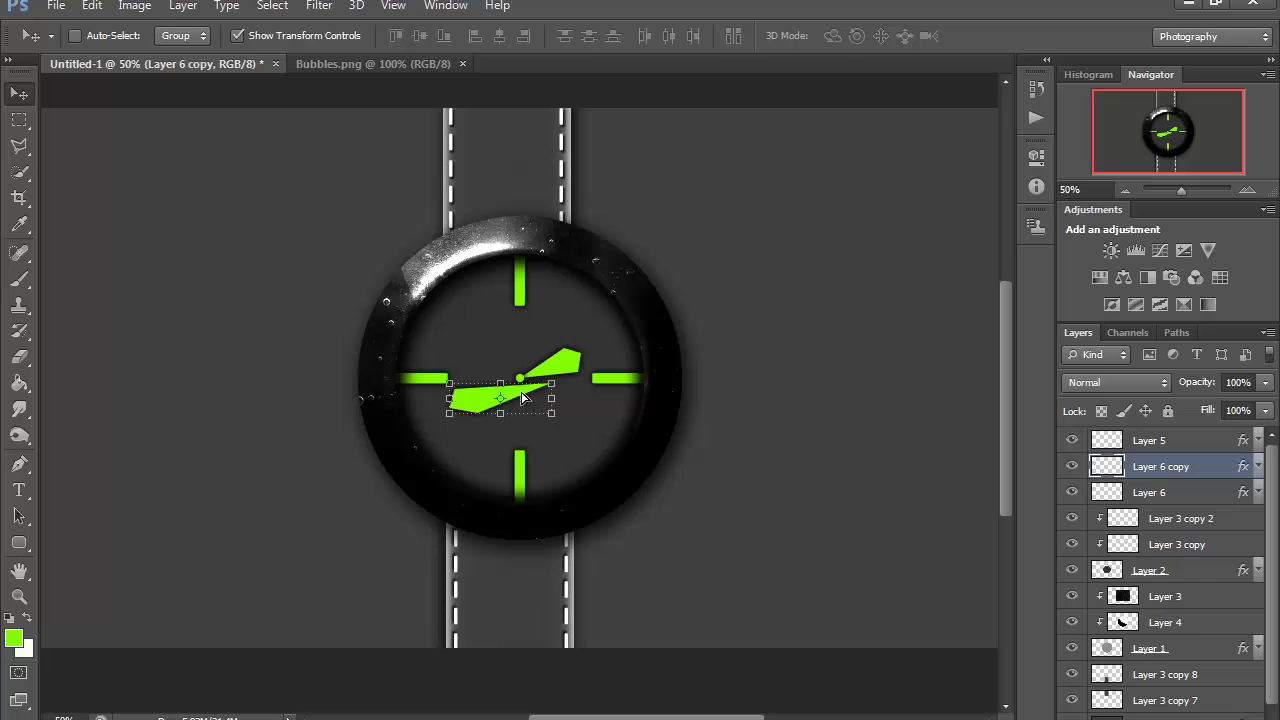
- Rotate the lengthened hand copy by 18.95° and position it so its tip meets the centre dot
{"action": "mouse_move", "coordinate": [522, 397]}
{"action": "left_mouse_down"}
{"action": "mouse_move", "coordinate": [496, 391]}
{"action": "mouse_move", "coordinate": [462, 417]}
{"action": "mouse_move", "coordinate": [472, 428]}
{"action": "mouse_move", "coordinate": [505, 425]}
{"action": "mouse_move", "coordinate": [514, 400]}
{"action": "mouse_move", "coordinate": [500, 391]}
{"action": "left_mouse_up"}
{"action": "left_click", "coordinate": [21, 100]}
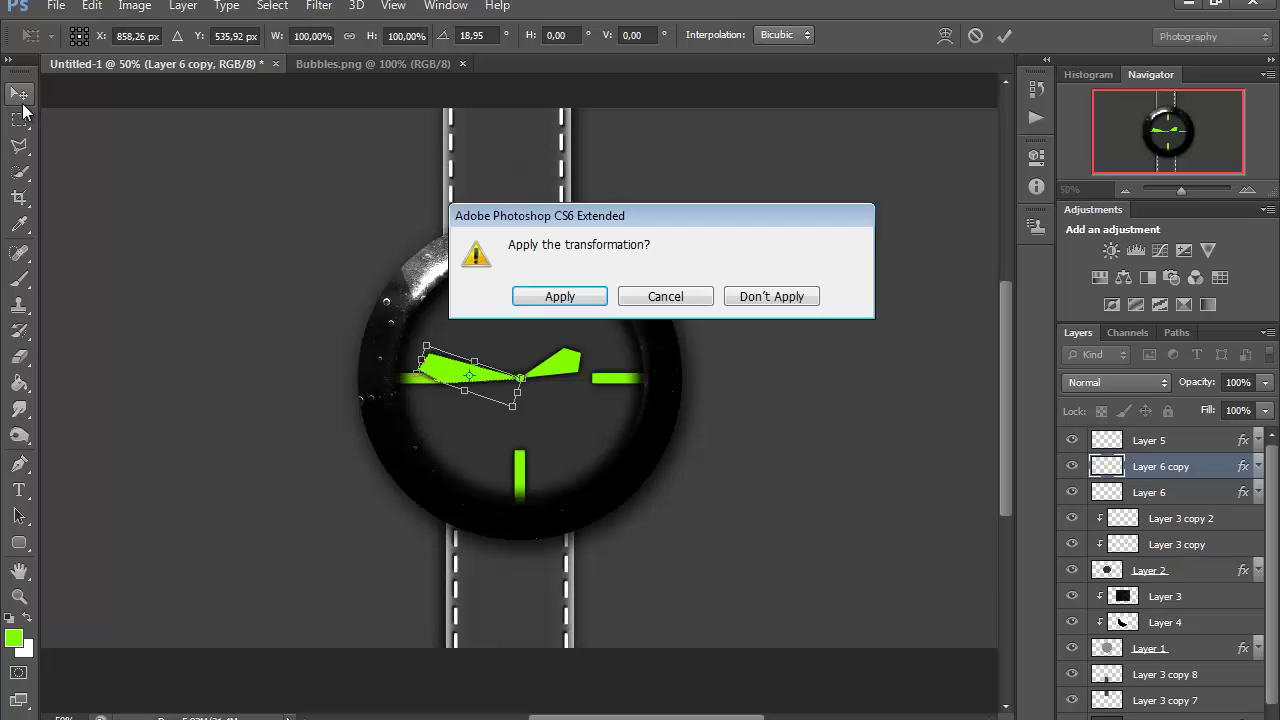
{"action": "key", "text": "Return"}
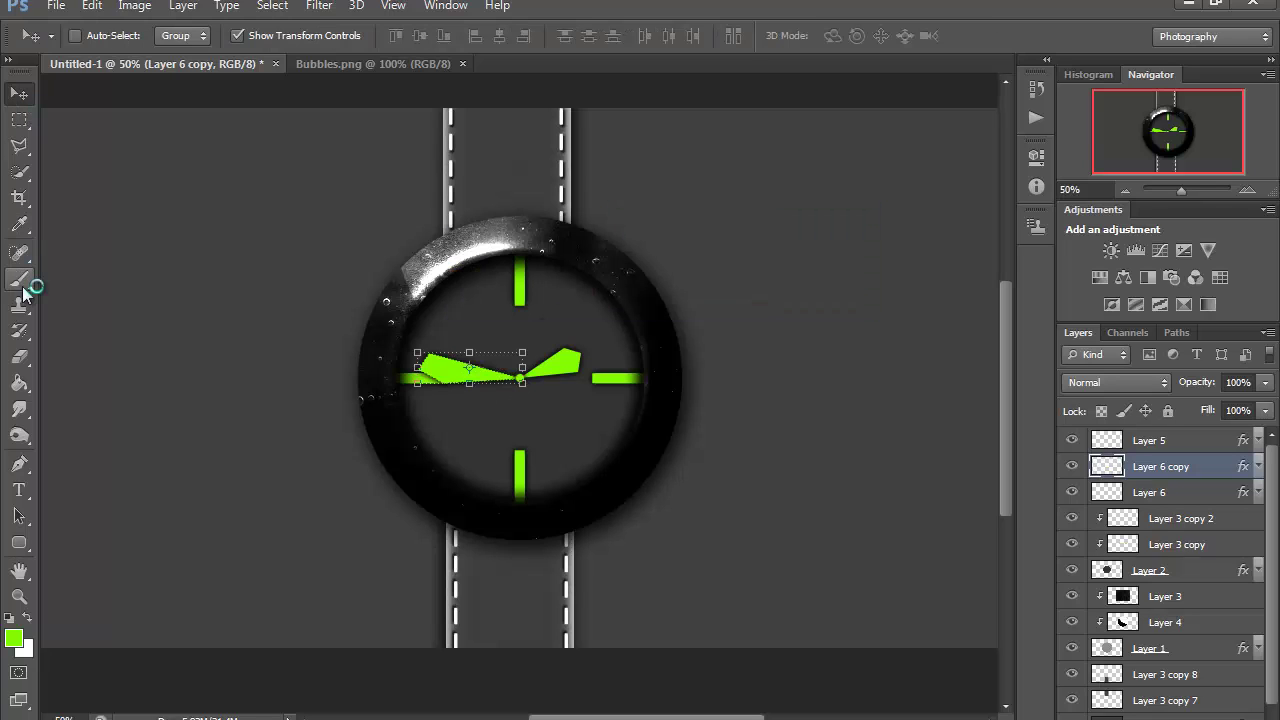
- Rotate the long hand by a further 15.12° and shift it upward, keeping its tip on the centre dot
{"action": "left_click", "coordinate": [19, 120]}
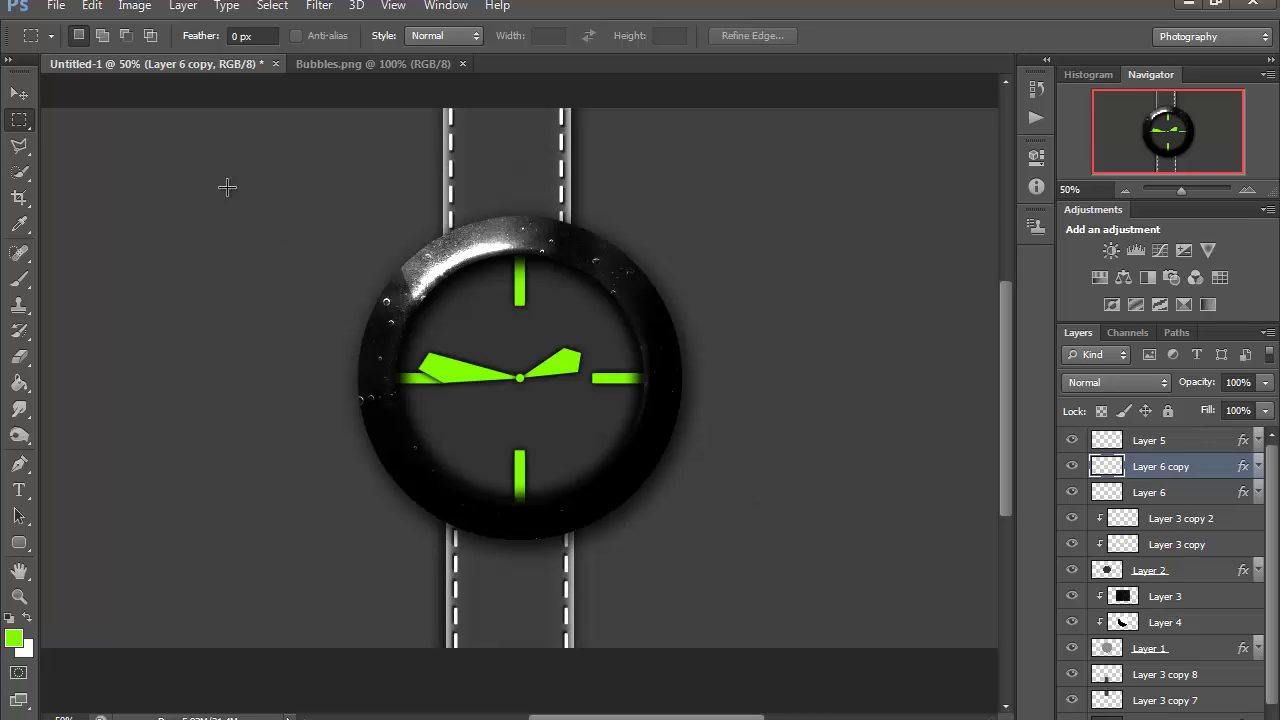
{"action": "left_click", "coordinate": [24, 96]}
{"action": "left_click", "coordinate": [480, 401]}
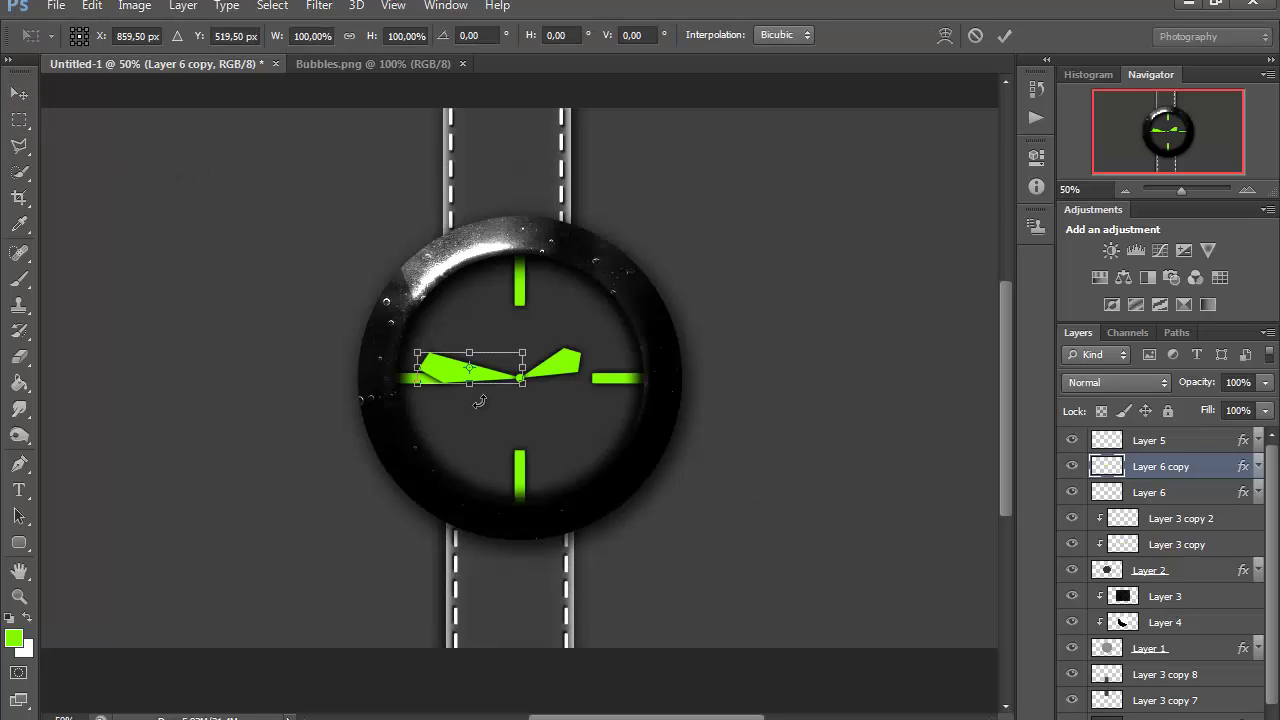
{"action": "left_click_drag", "start_coordinate": [477, 400], "coordinate": [509, 365]}
{"action": "left_click", "coordinate": [13, 90]}
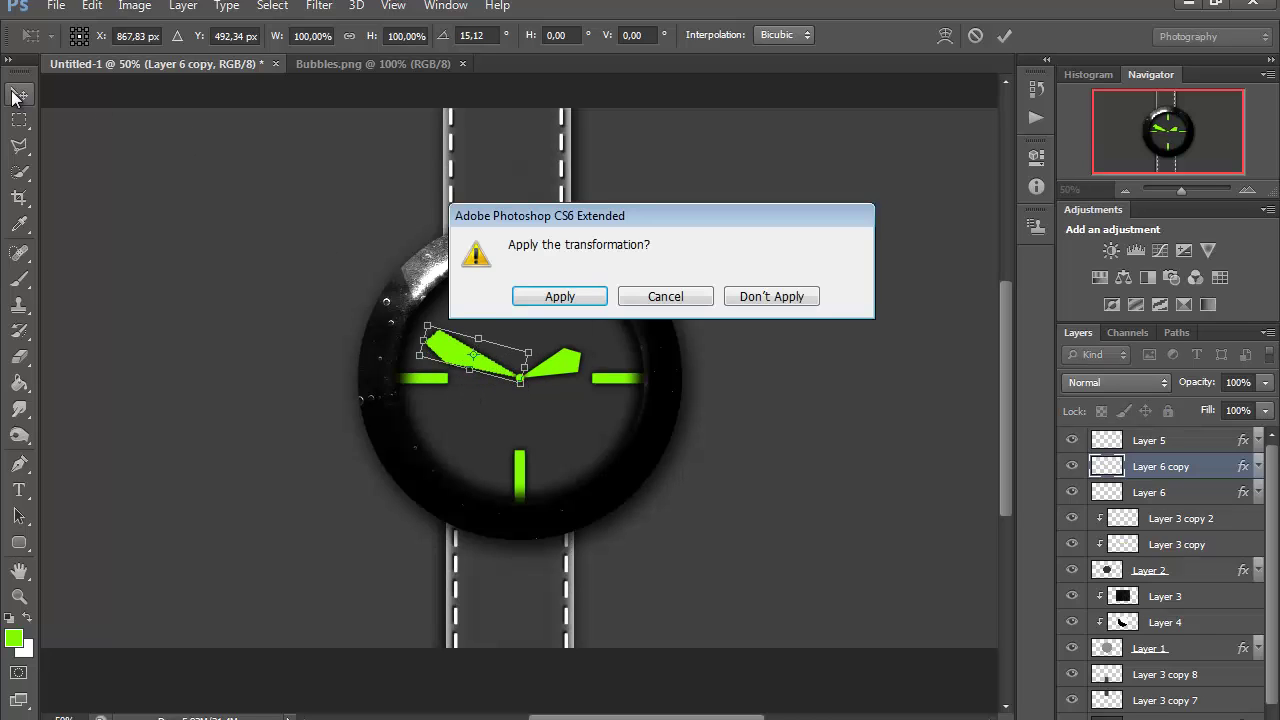
{"action": "key", "text": "Return"}
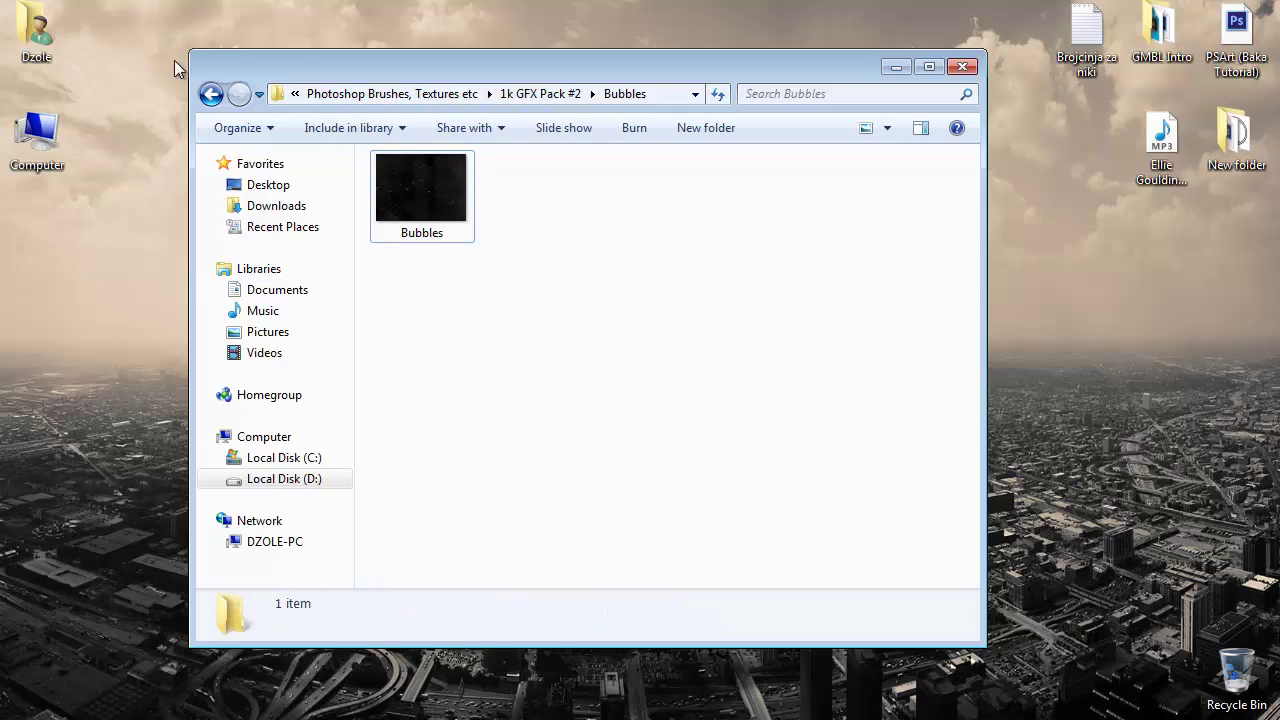
- Switch to the file explorer, go to the Interface Textures folder in 1k GFX Pack #2, and open Pat 3 in Photoshop
{"action": "left_click", "coordinate": [210, 93]}
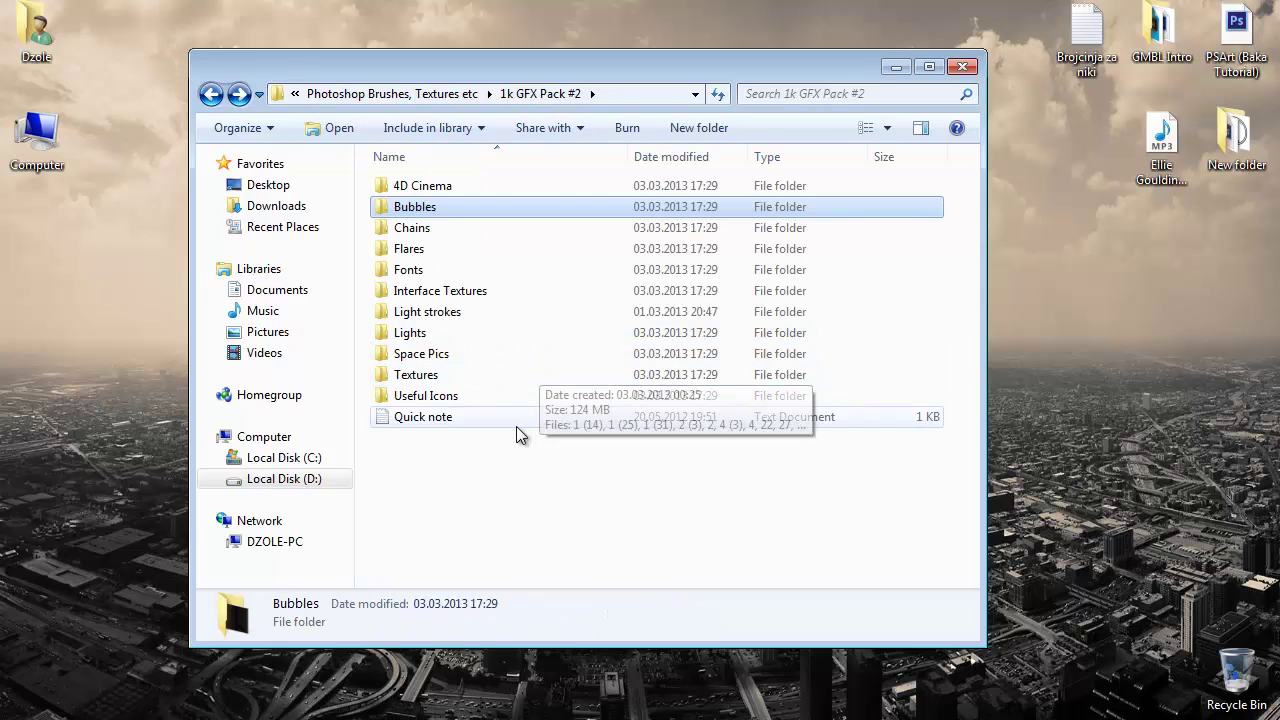
{"action": "left_click", "coordinate": [515, 431]}
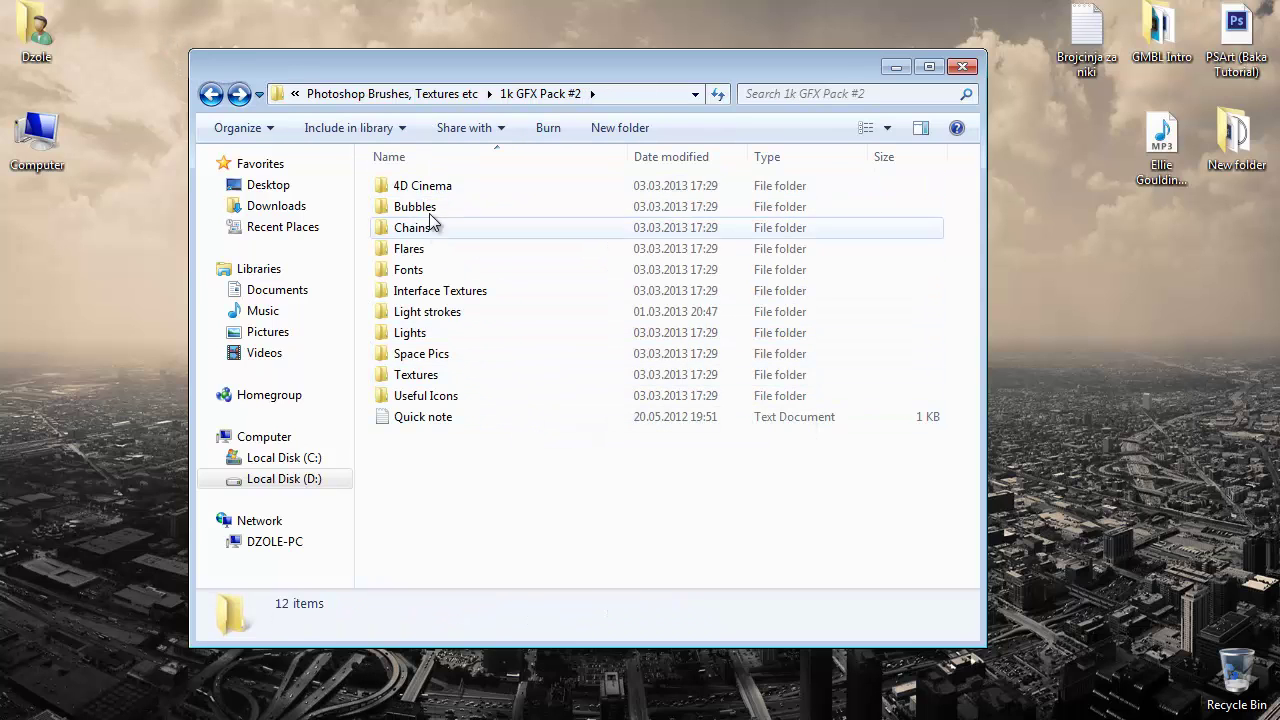
{"action": "double_click", "coordinate": [440, 291]}
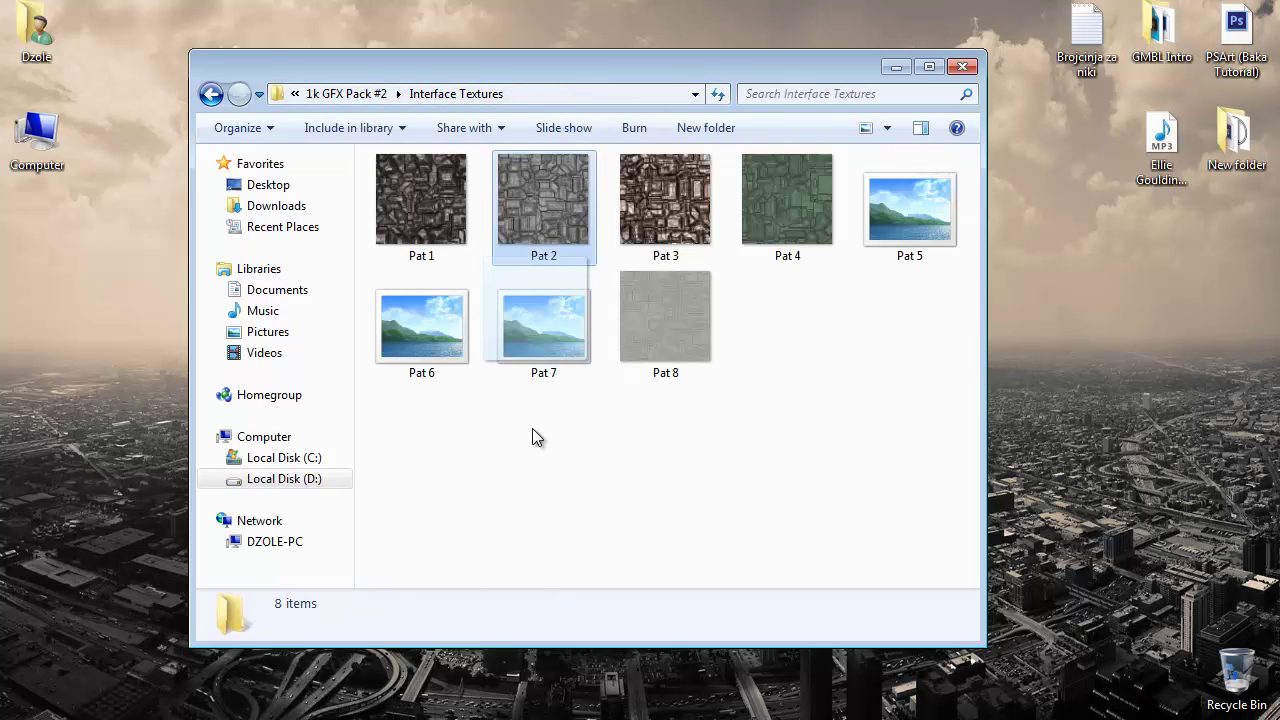
{"action": "left_click_drag", "start_coordinate": [535, 437], "coordinate": [98, 718]}
{"action": "left_click_drag", "start_coordinate": [210, 514], "coordinate": [189, 529]}
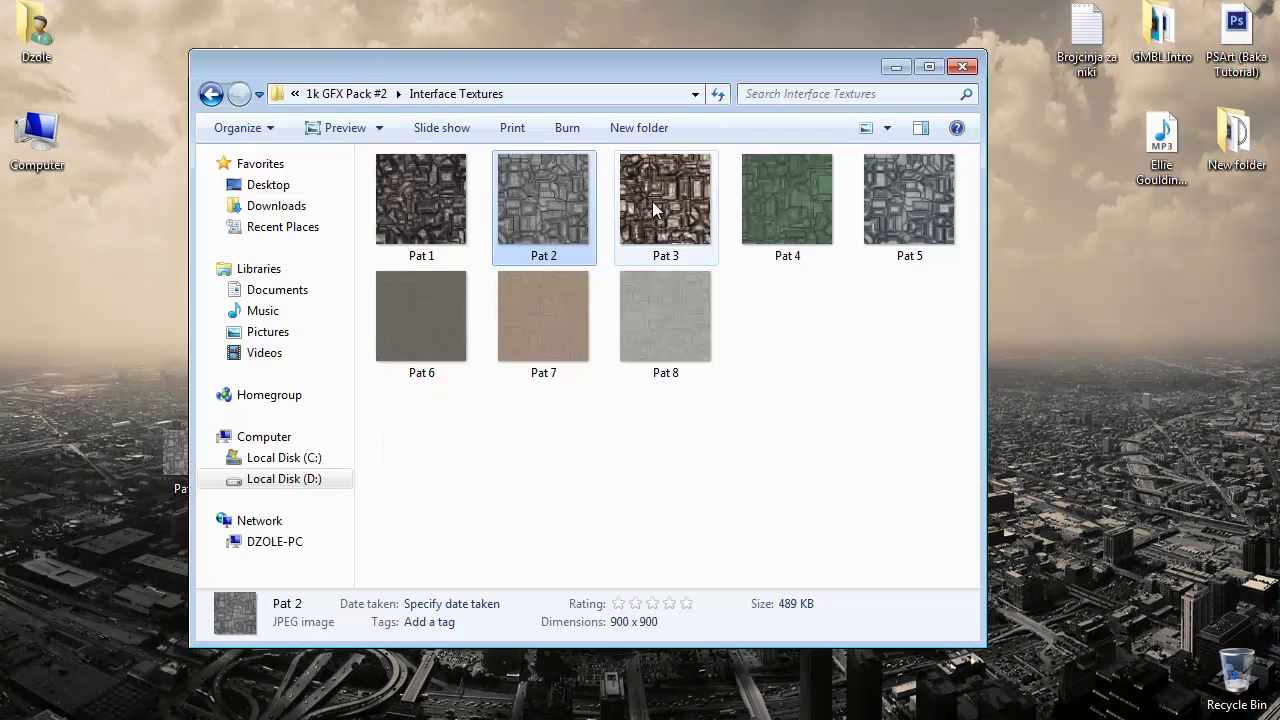
{"action": "left_click_drag", "start_coordinate": [656, 218], "coordinate": [76, 103]}
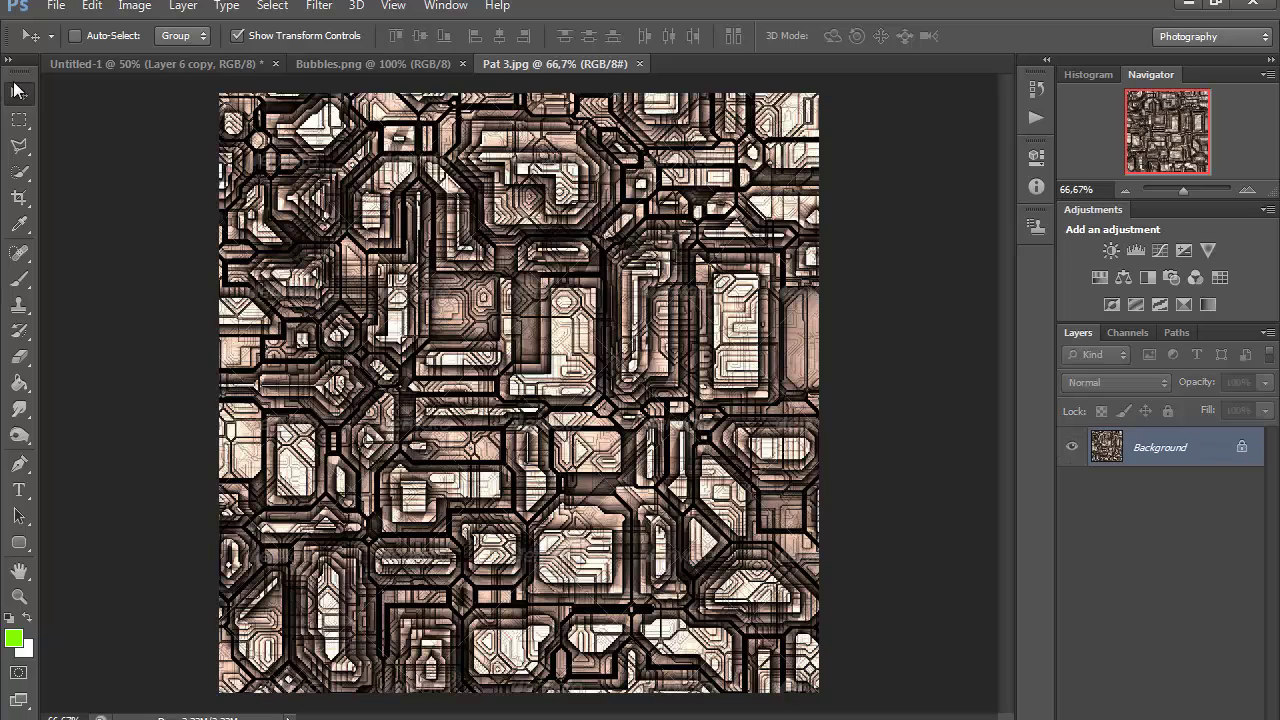
- Bring the Pat 3 texture into the watch document, clip it directly above Layer 2, and place it over the dial
{"action": "left_click_drag", "start_coordinate": [199, 63], "coordinate": [630, 470]}
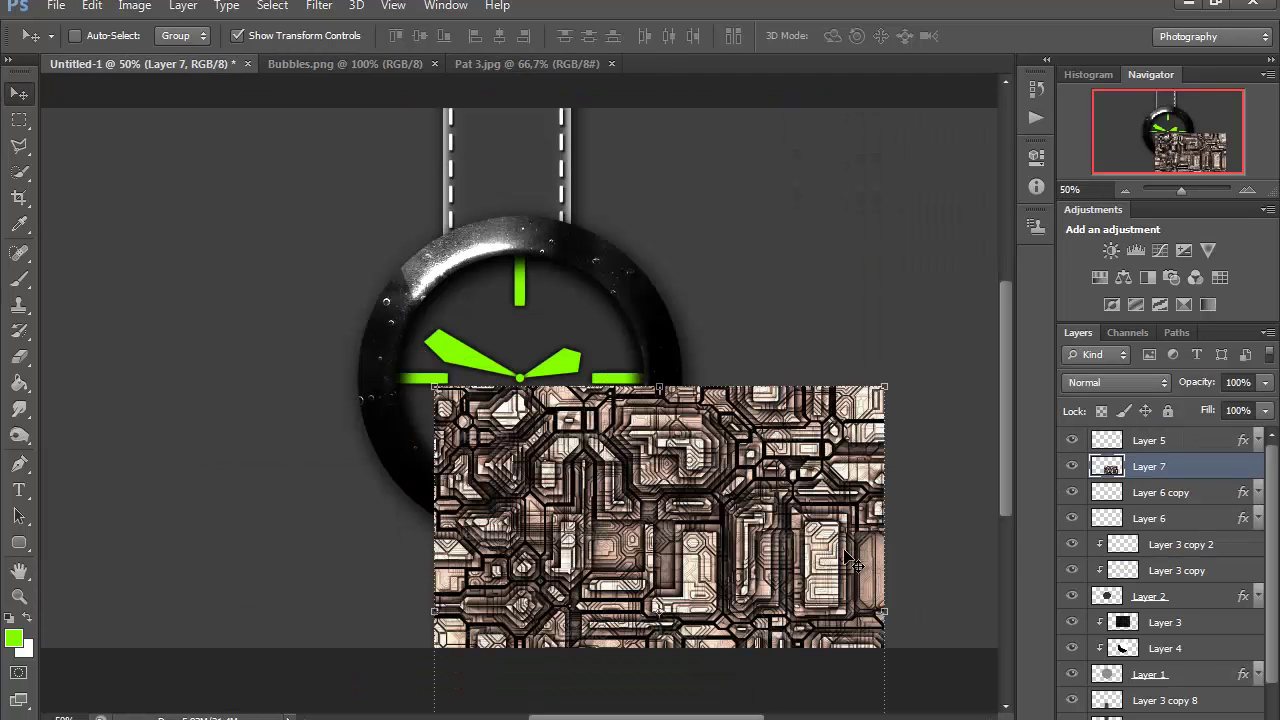
{"action": "left_click_drag", "start_coordinate": [1216, 472], "coordinate": [1209, 592]}
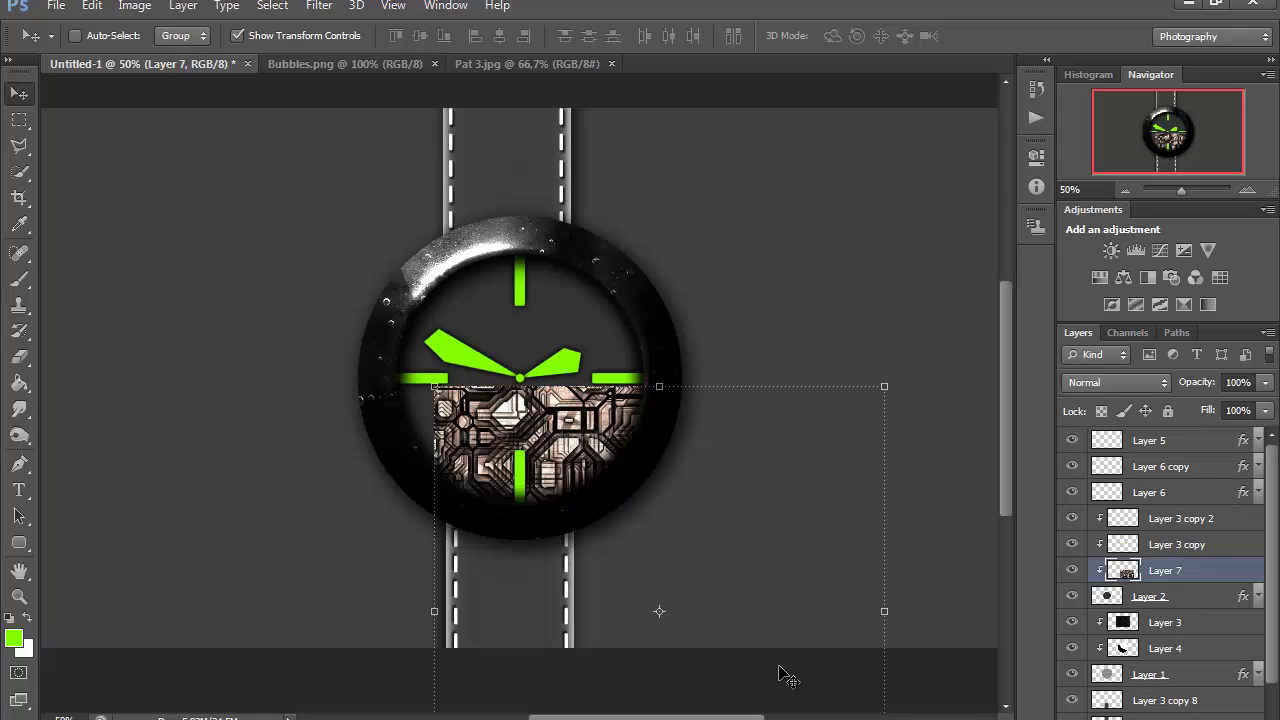
{"action": "left_click_drag", "start_coordinate": [766, 614], "coordinate": [656, 440]}
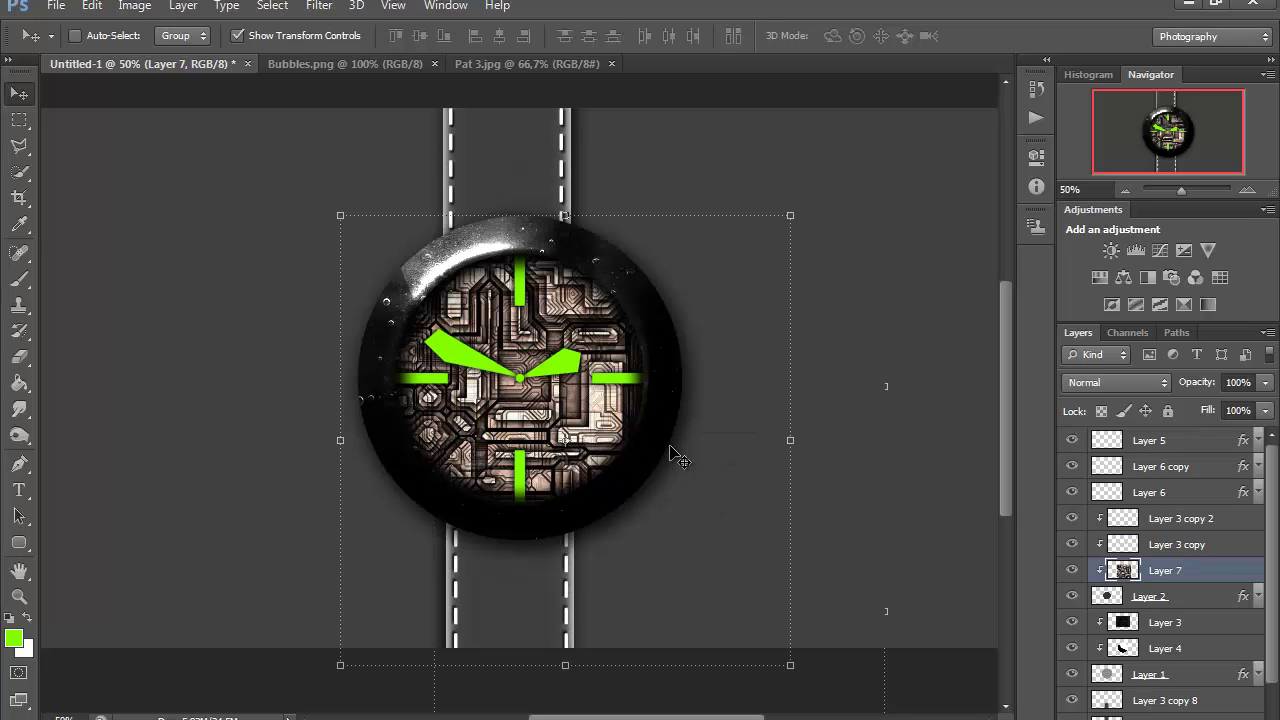
- Centre the texture on Layer 7 vertically and horizontally on the canvas, and clear the selection
{"action": "key", "text": "ctrl+a"}
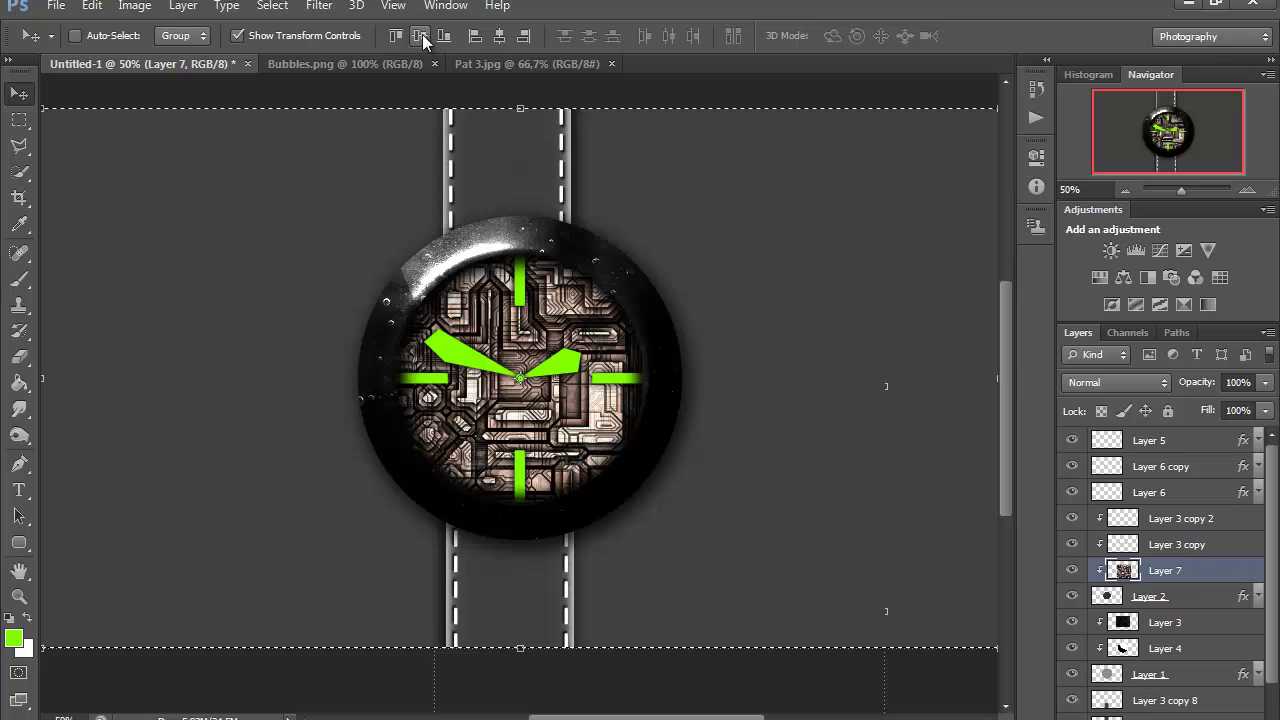
{"action": "left_click", "coordinate": [500, 36]}
{"action": "key", "text": "ctrl+d"}
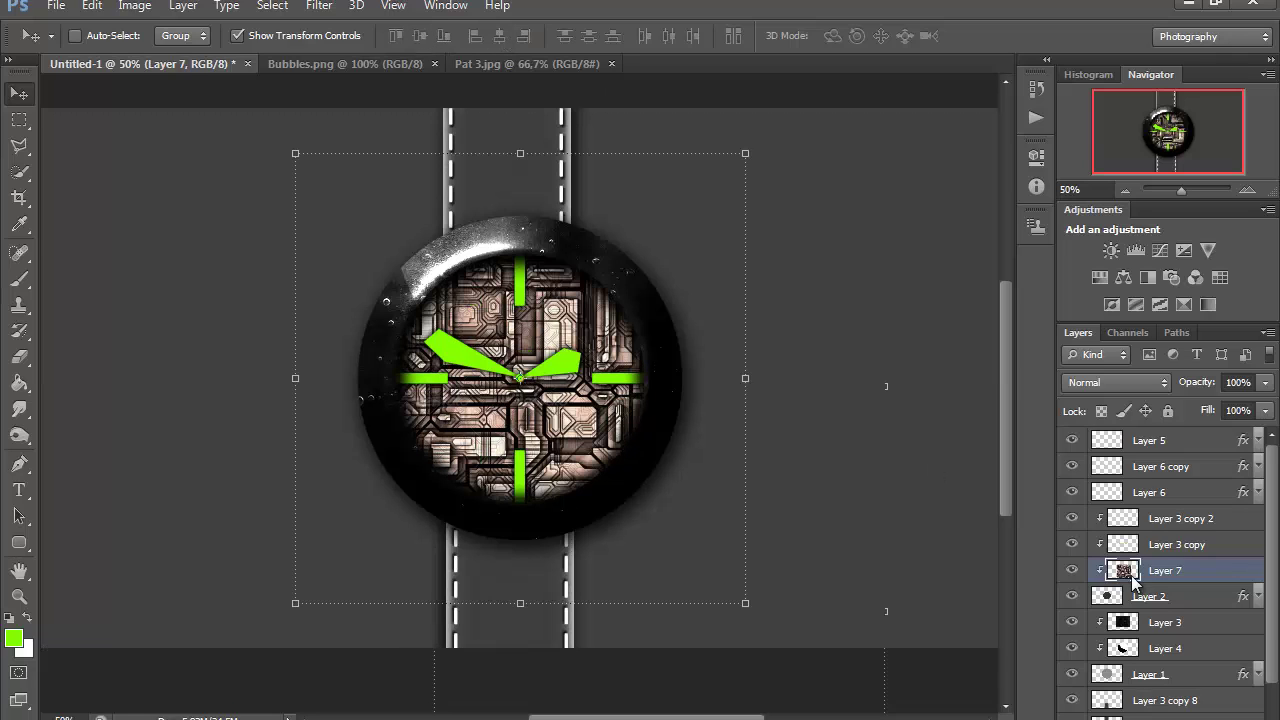
- Reduce the fill of the dial texture on Layer 7 to 60%
{"action": "right_click", "coordinate": [1233, 575]}
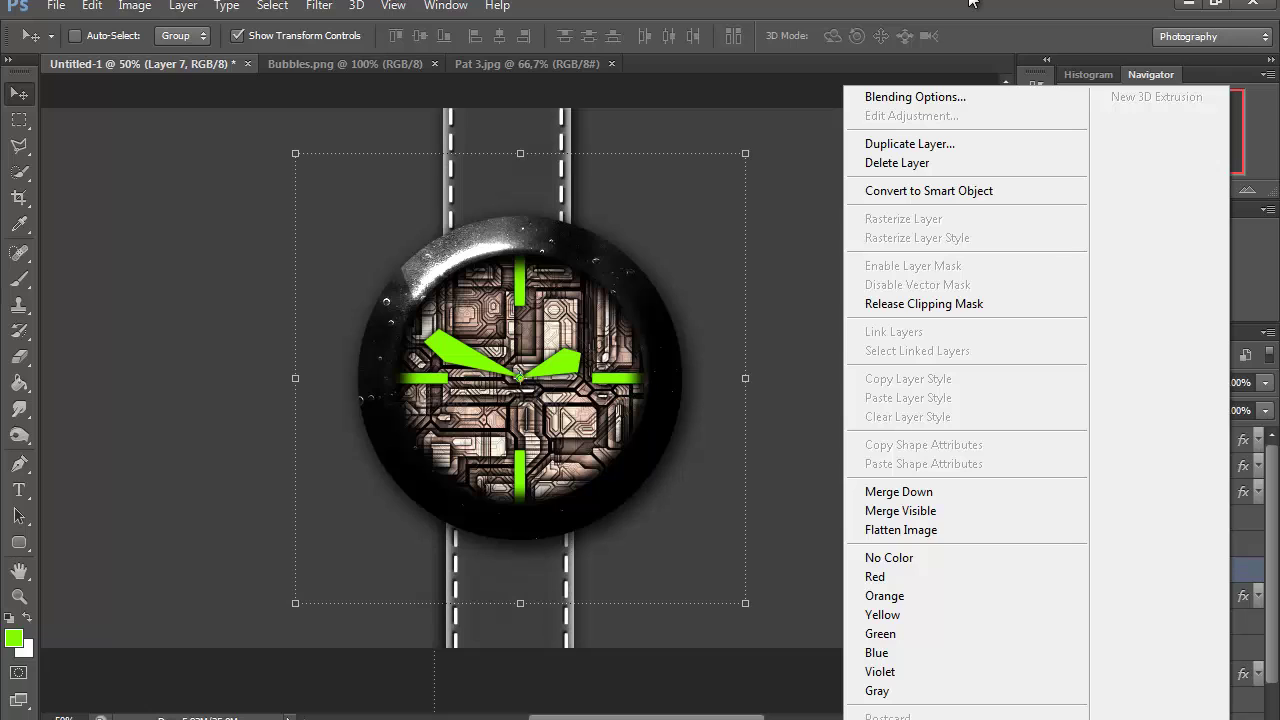
{"action": "key", "text": "Escape"}
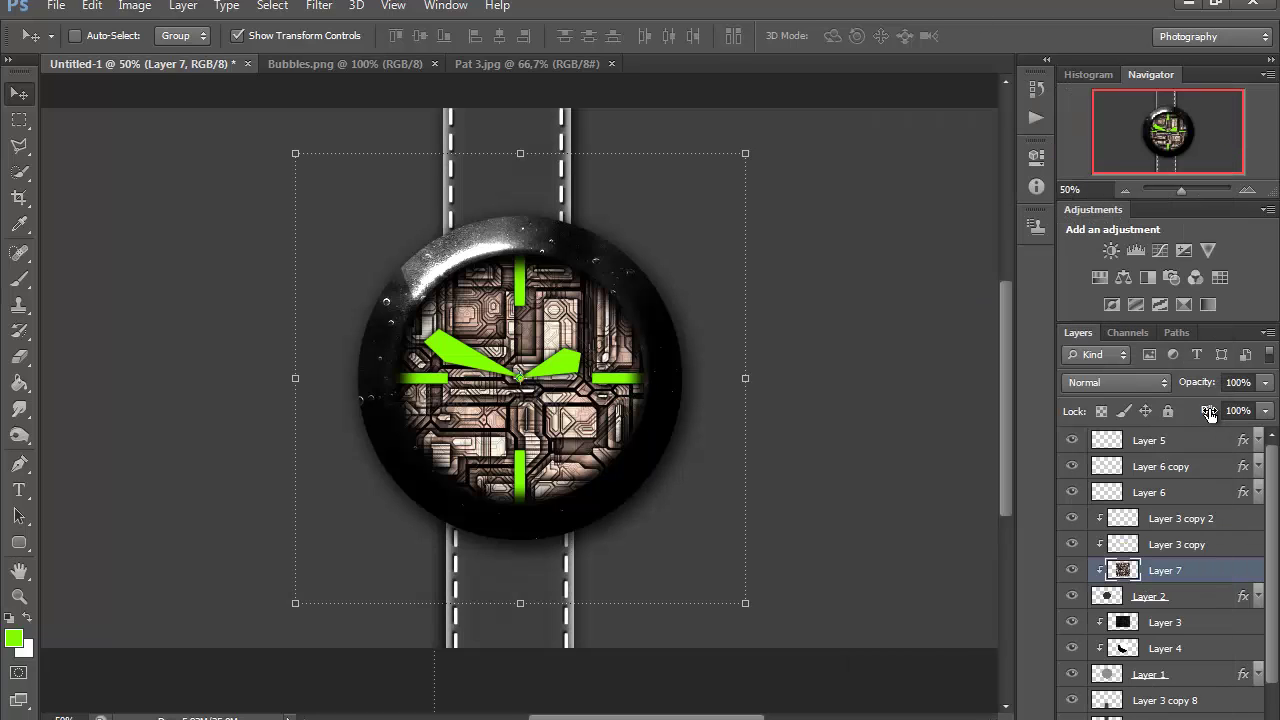
{"action": "left_click_drag", "start_coordinate": [1208, 416], "coordinate": [1168, 414]}
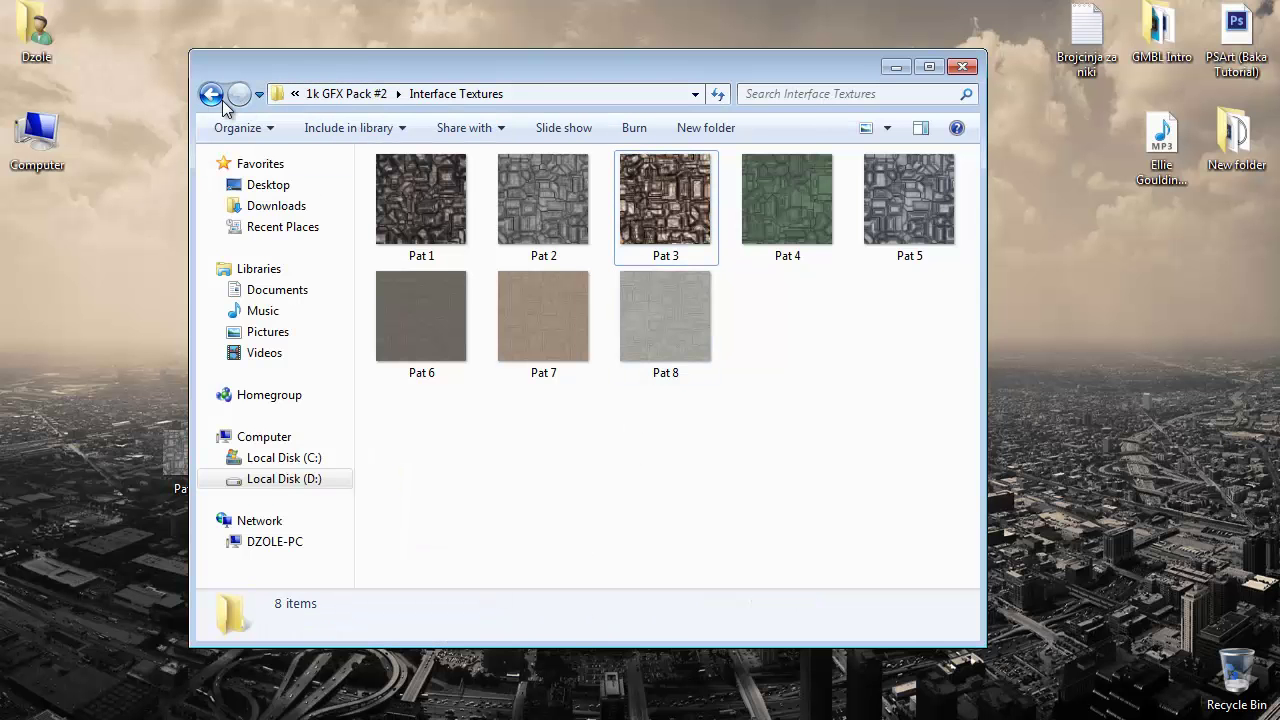
- Browse the flare images in the nested Flares folder of 1k GFX Pack #2, close the folder, and return to Photoshop to view the watch
{"action": "left_click", "coordinate": [216, 96]}
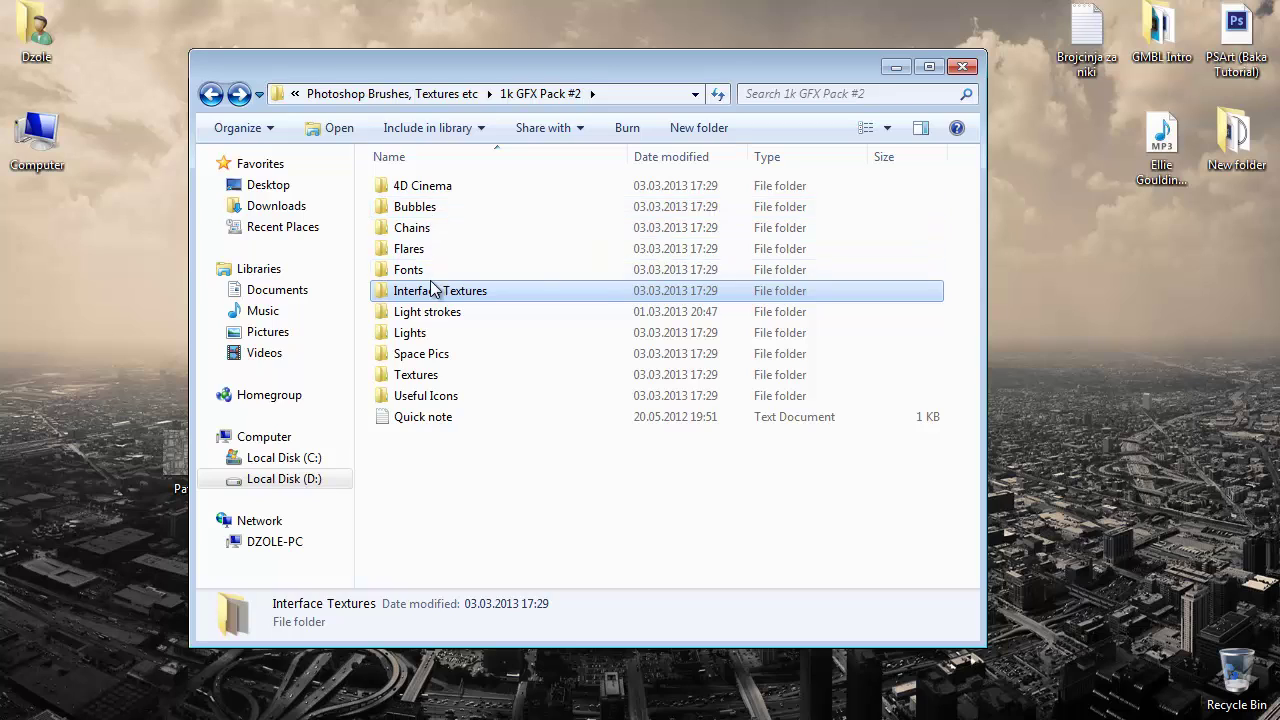
{"action": "left_click", "coordinate": [436, 249]}
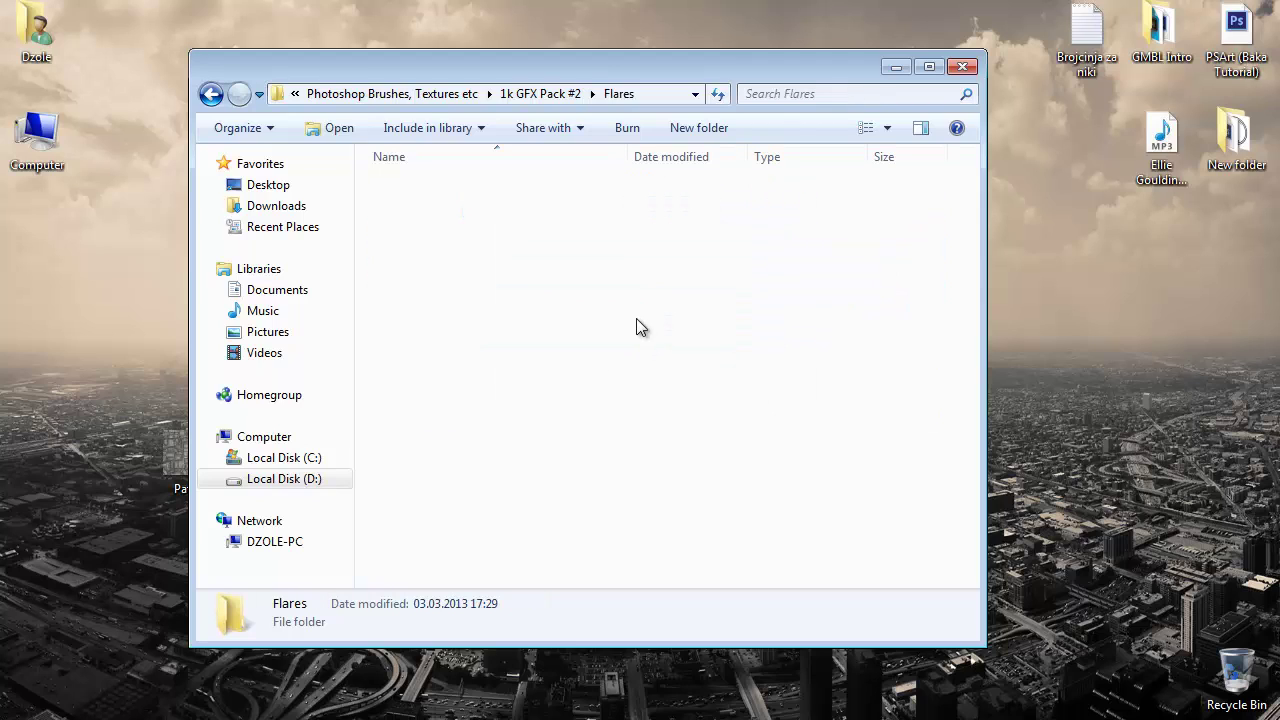
{"action": "left_click", "coordinate": [415, 192]}
{"action": "double_click", "coordinate": [415, 192]}
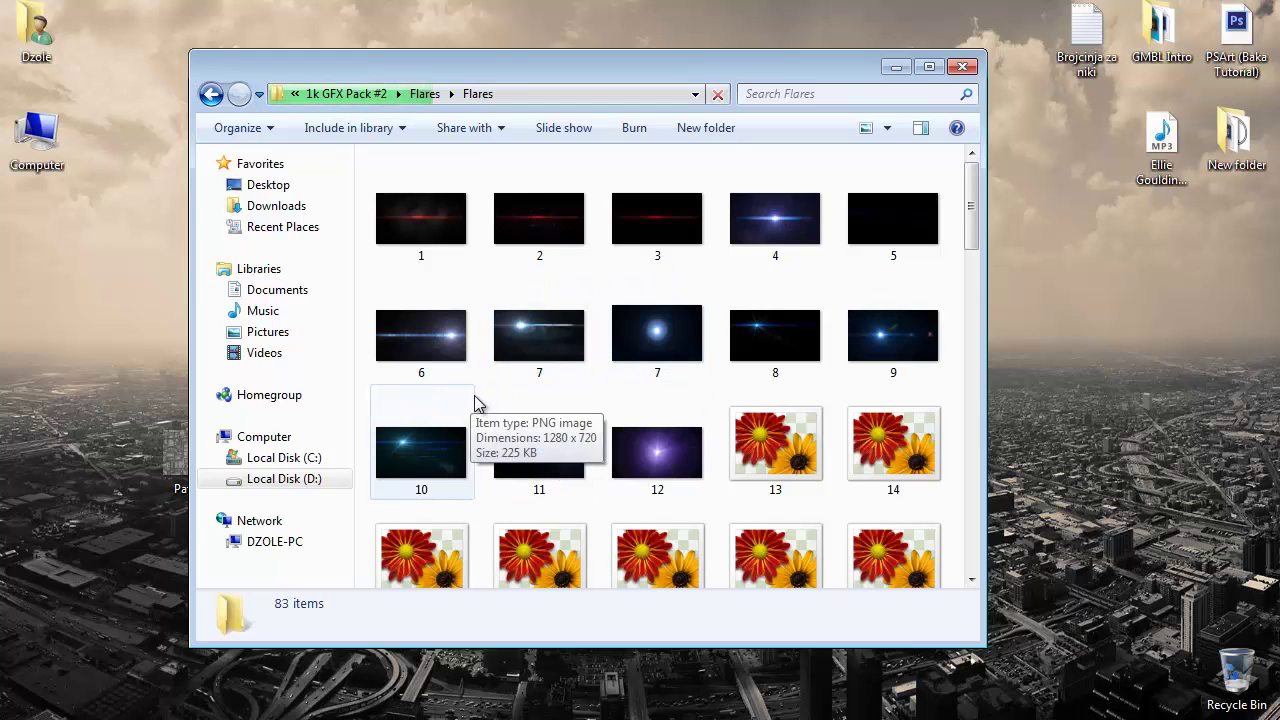
{"action": "scroll", "coordinate": [481, 397], "scroll_direction": "down", "scroll_amount": 1}
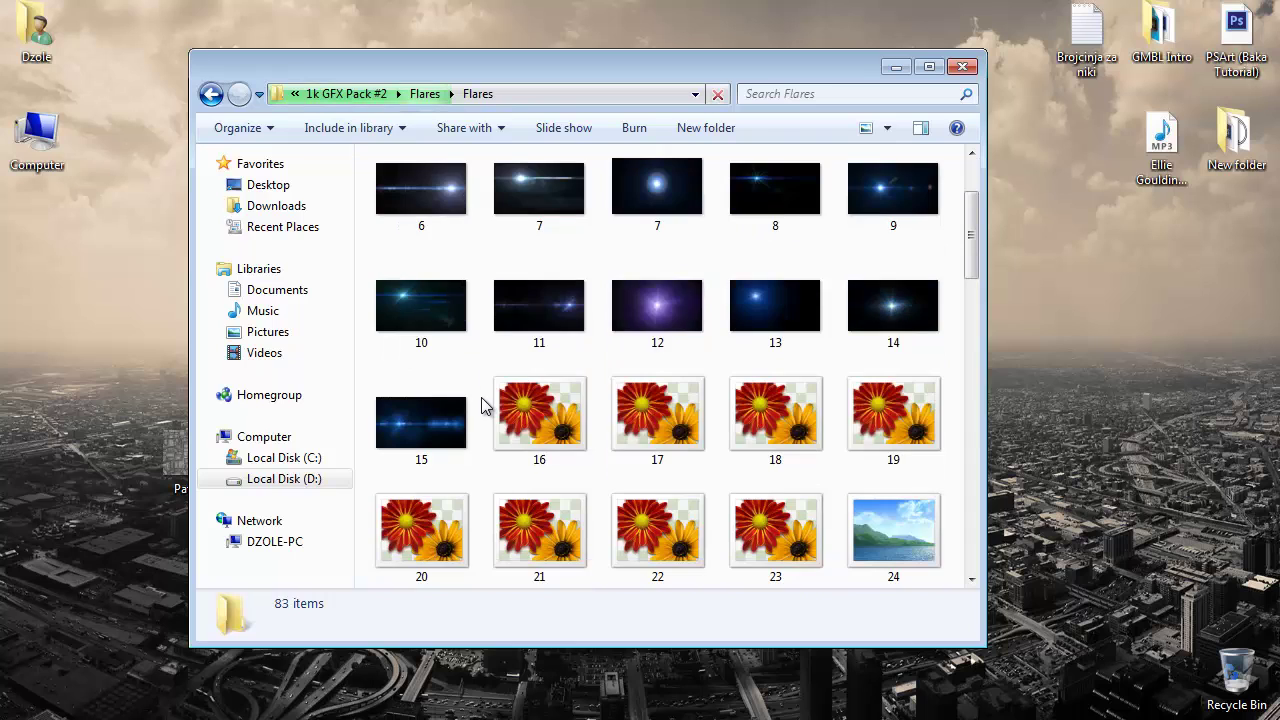
{"action": "scroll", "coordinate": [481, 397], "scroll_direction": "down", "scroll_amount": 2}
{"action": "scroll", "coordinate": [481, 397], "scroll_direction": "up", "scroll_amount": 2}
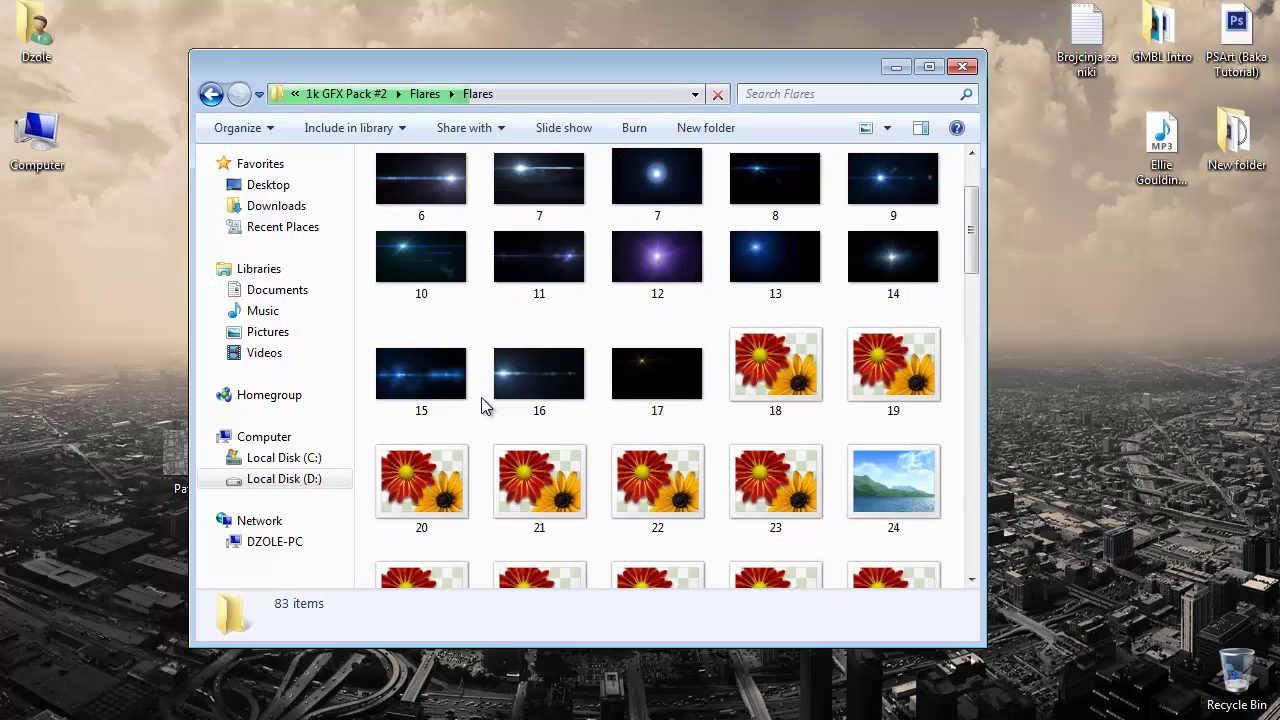
{"action": "scroll", "coordinate": [481, 397], "scroll_direction": "up", "scroll_amount": 1}
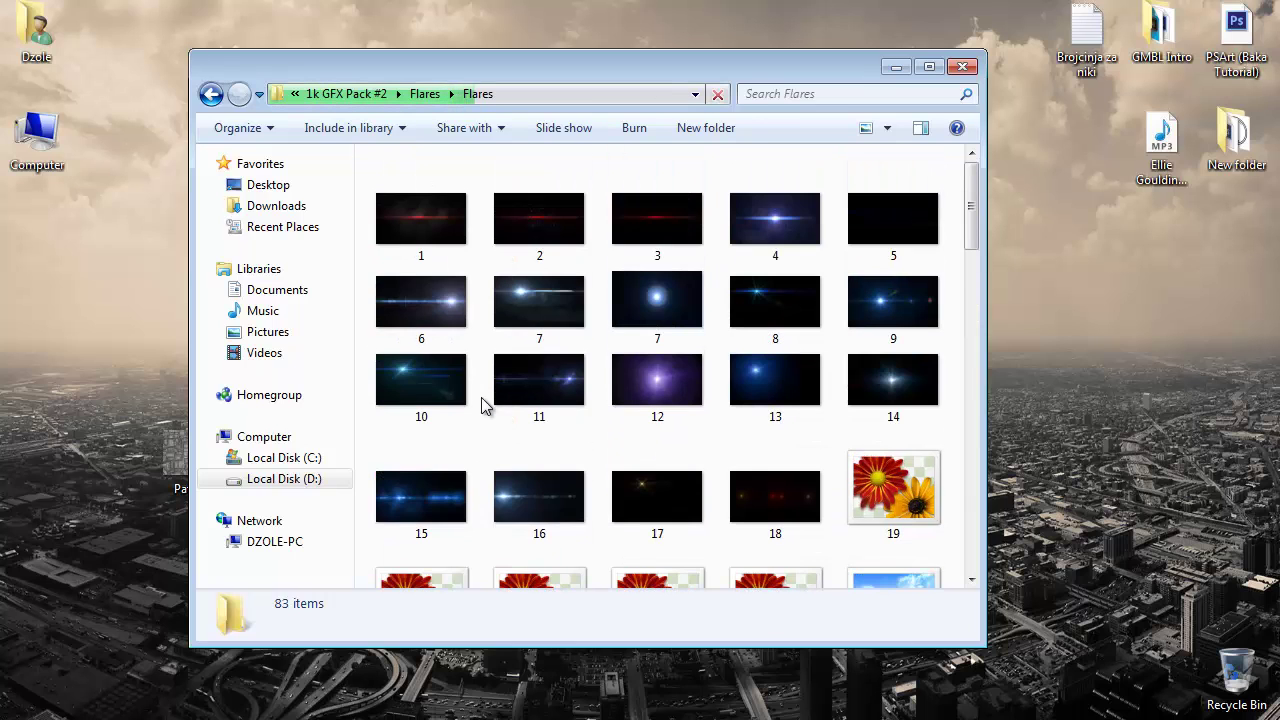
{"action": "left_click", "coordinate": [964, 67]}
{"action": "key", "text": "alt+Tab"}
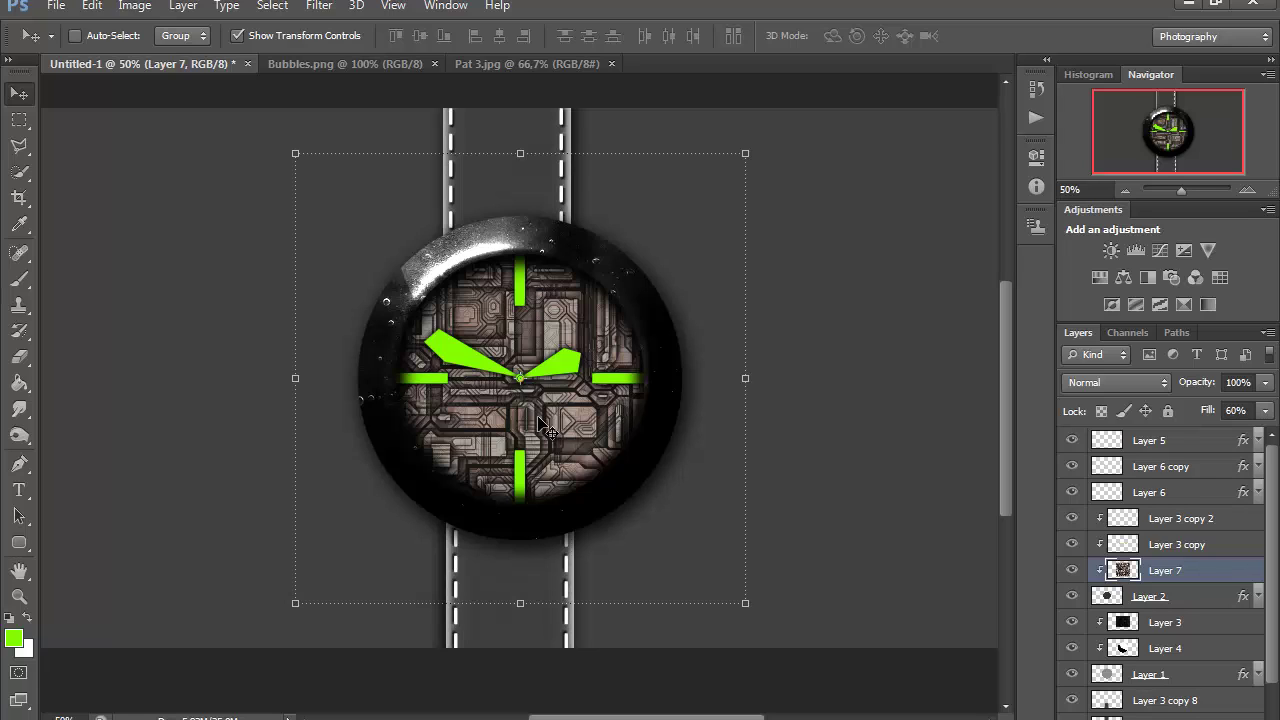
{"action": "left_click", "coordinate": [19, 119]}
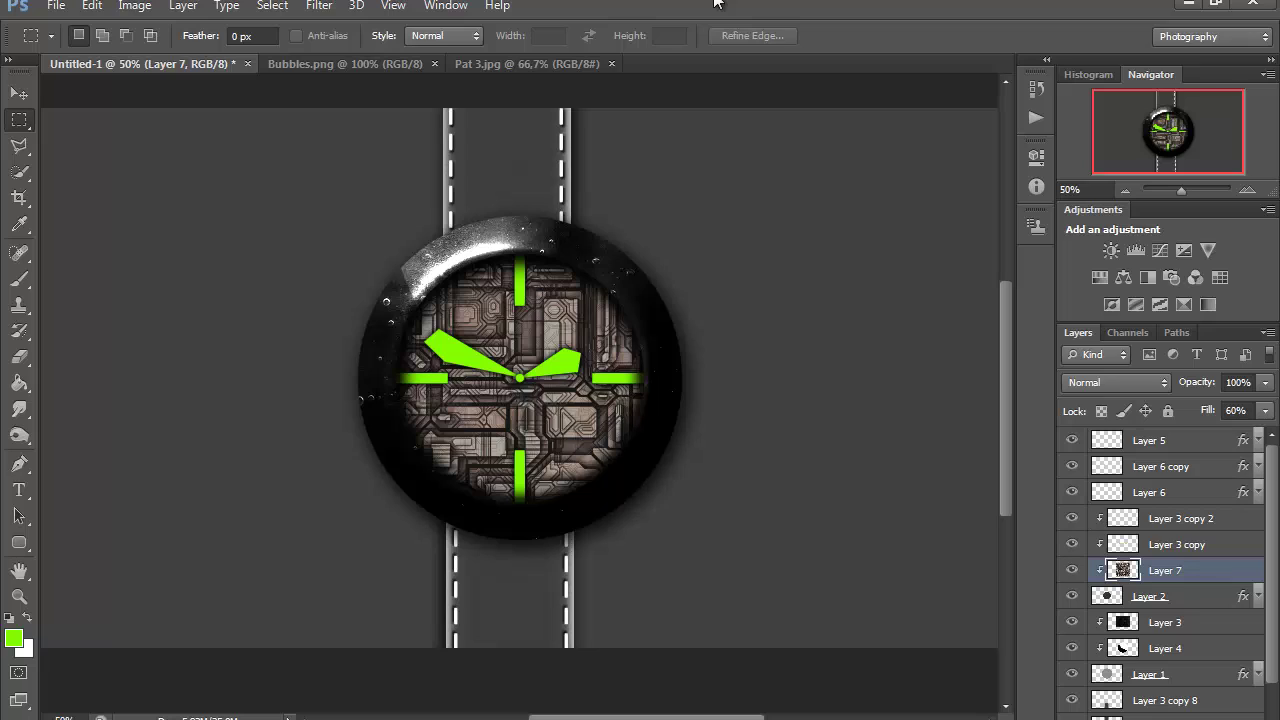